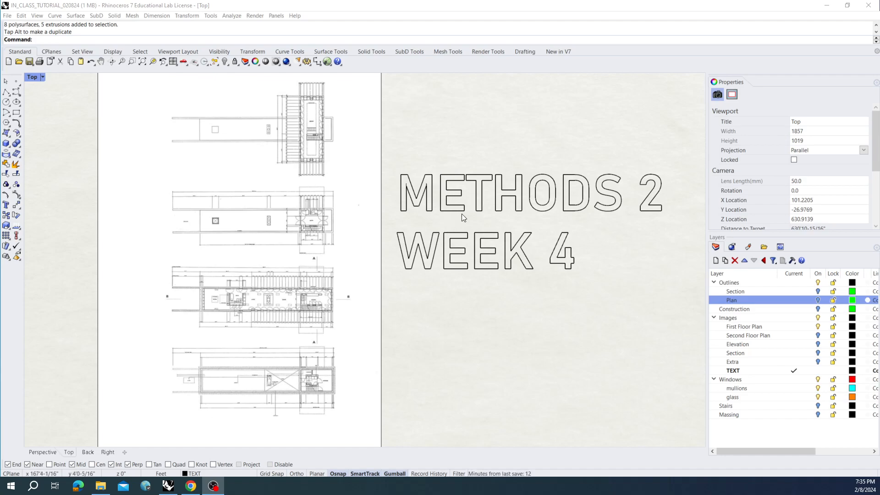
Make Images the current layer, hide the TEXT layer and show the Plan layer under Outlines
{"action": "double_click", "coordinate": [809, 321]}
{"action": "left_click", "coordinate": [817, 370]}
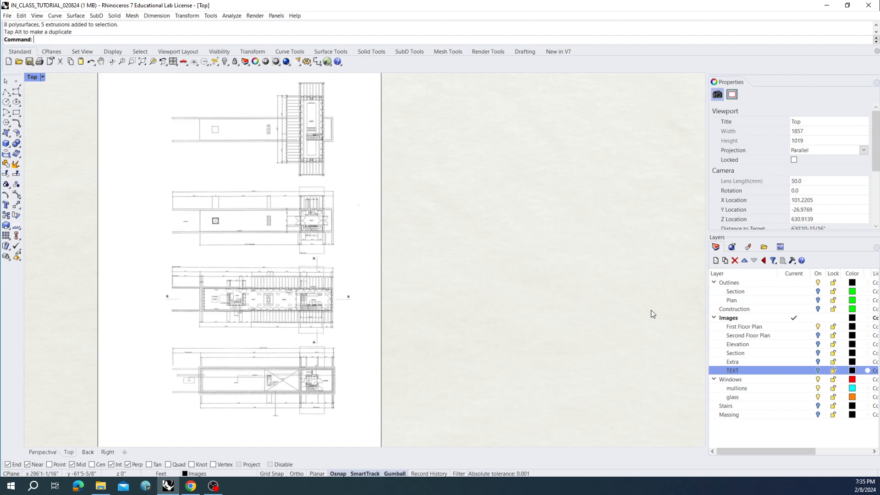
{"action": "left_click", "coordinate": [818, 301]}
{"action": "left_click", "coordinate": [818, 301]}
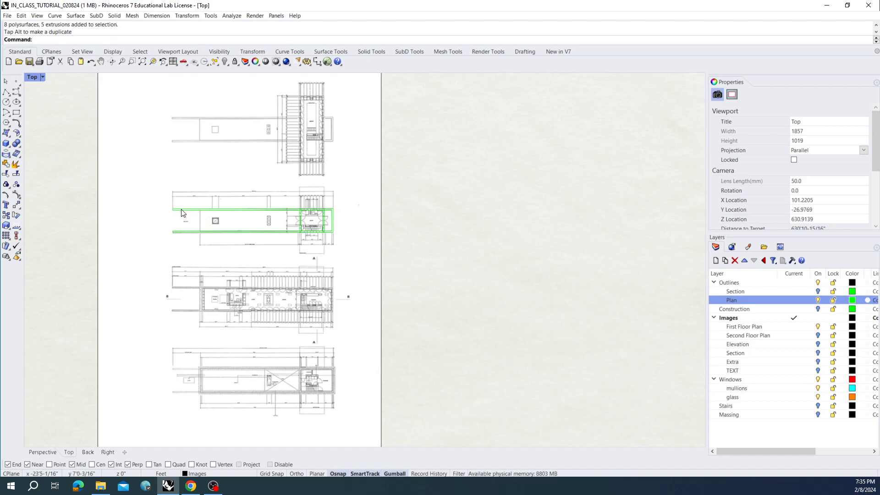
{"action": "scroll", "coordinate": [182, 208], "scroll_direction": "up", "scroll_amount": 3}
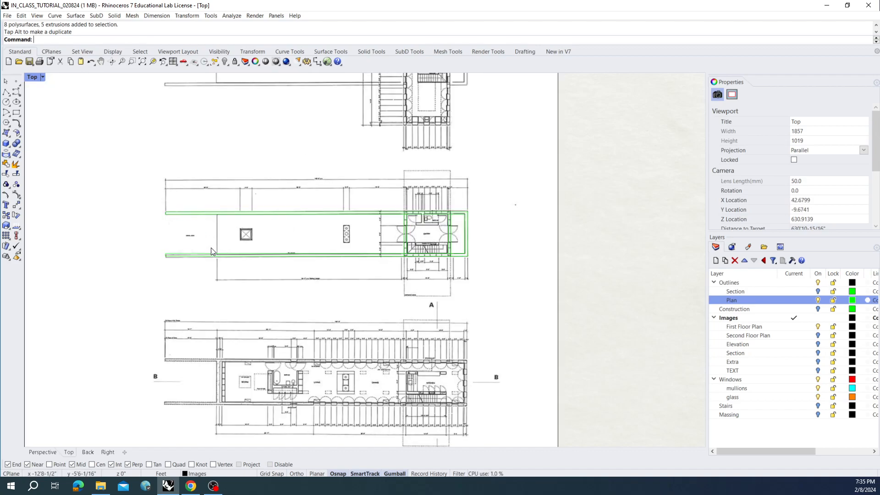
{"action": "right_click_drag", "start_coordinate": [204, 244], "coordinate": [180, 228]}
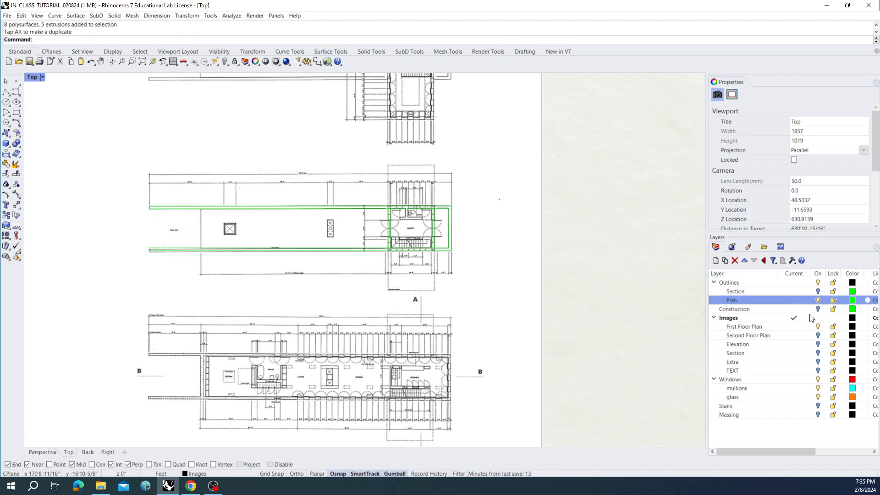
Turn on the Second Floor Plan image layer and show the model in a maximized Perspective viewport
{"action": "left_click", "coordinate": [817, 335]}
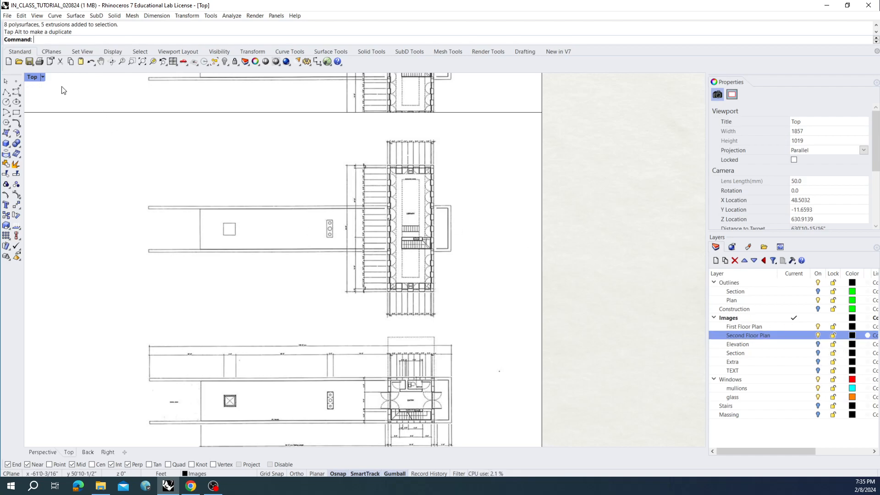
{"action": "double_click", "coordinate": [32, 77]}
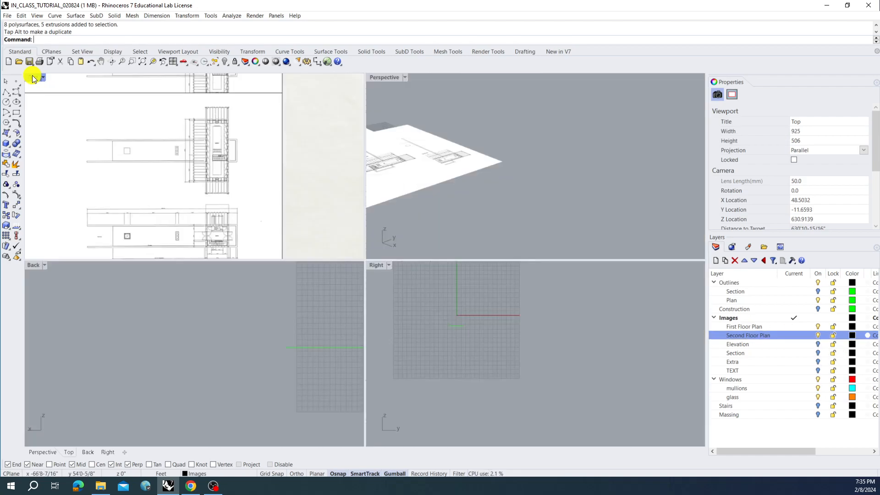
{"action": "double_click", "coordinate": [392, 78]}
{"action": "right_click_drag", "start_coordinate": [414, 184], "coordinate": [389, 213]}
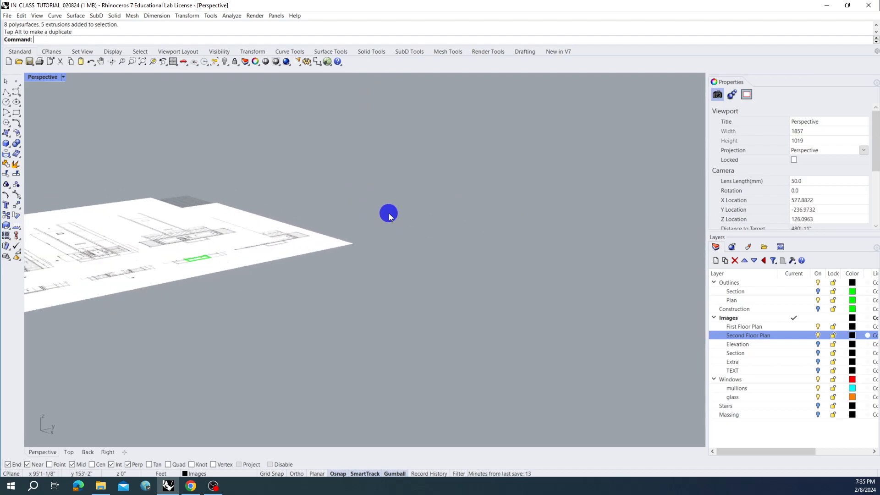
Turn on the Section and Elevation image layers to show the upright reference drawings
{"action": "left_click", "coordinate": [817, 353]}
{"action": "scroll", "coordinate": [562, 315], "scroll_direction": "down", "scroll_amount": 7}
{"action": "scroll", "coordinate": [237, 266], "scroll_direction": "up", "scroll_amount": 3}
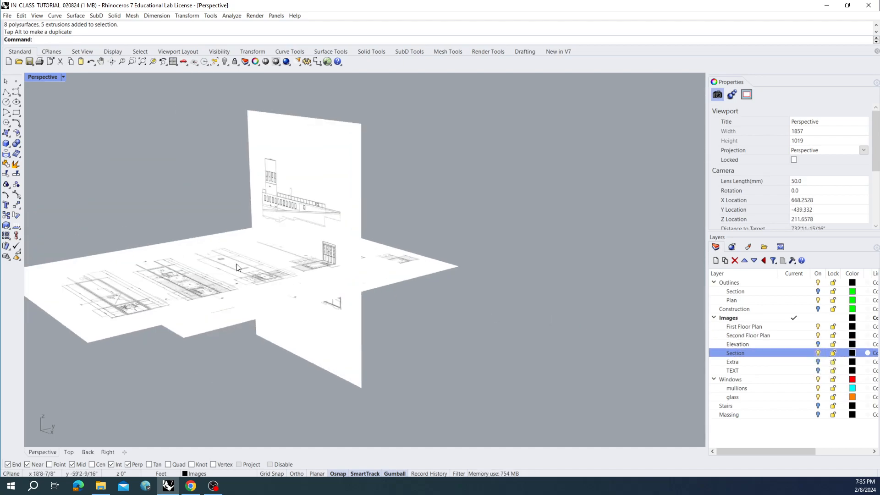
{"action": "scroll", "coordinate": [236, 266], "scroll_direction": "up", "scroll_amount": 3}
{"action": "scroll", "coordinate": [340, 237], "scroll_direction": "up", "scroll_amount": 3}
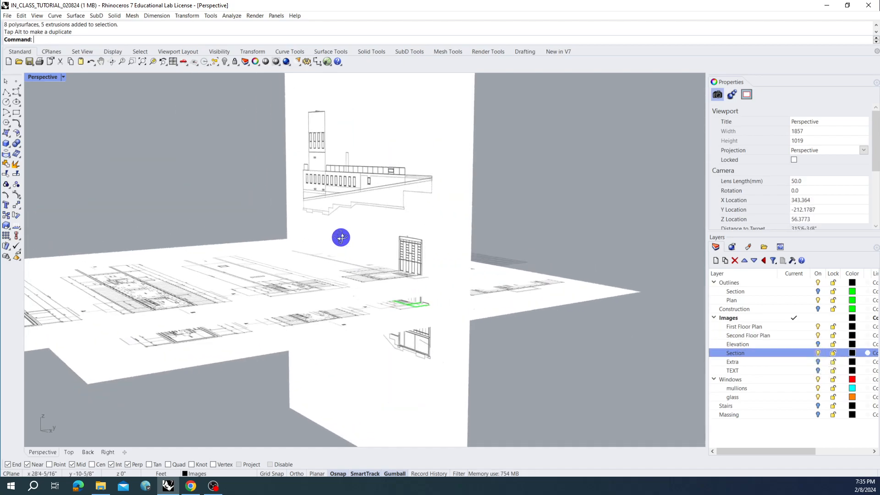
{"action": "left_click", "coordinate": [817, 344]}
{"action": "right_click_drag", "start_coordinate": [557, 310], "coordinate": [448, 303]}
{"action": "scroll", "coordinate": [449, 303], "scroll_direction": "up", "scroll_amount": 2}
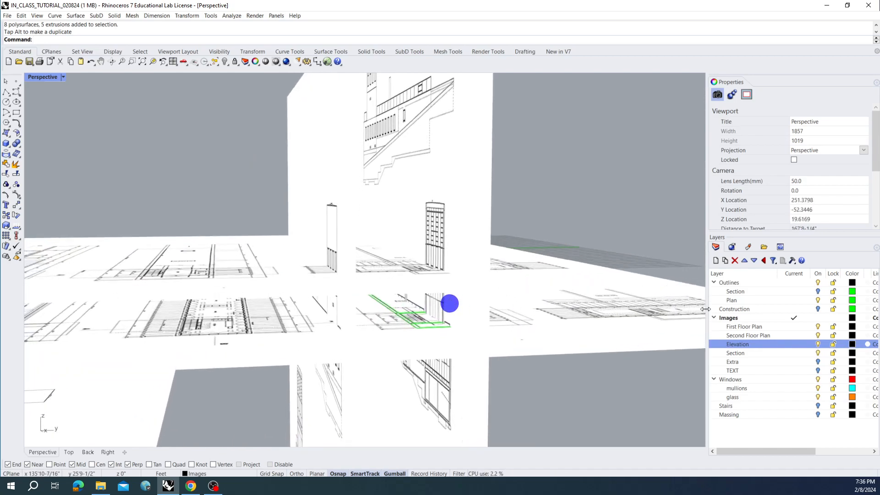
Turn on the Section layer under Outlines and the Massing layer
{"action": "left_click", "coordinate": [818, 291]}
{"action": "right_click_drag", "start_coordinate": [534, 279], "coordinate": [546, 281]}
{"action": "scroll", "coordinate": [427, 255], "scroll_direction": "up", "scroll_amount": 3}
{"action": "right_click_drag", "start_coordinate": [428, 255], "coordinate": [467, 243]}
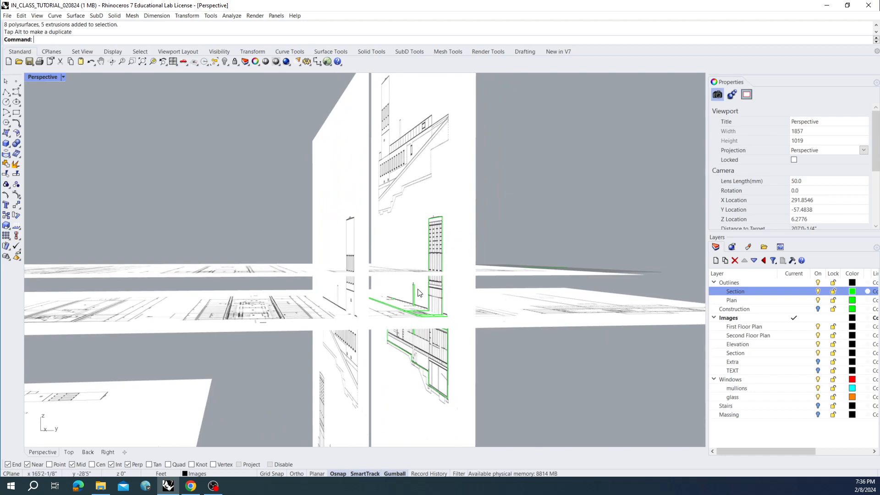
{"action": "left_click", "coordinate": [817, 415]}
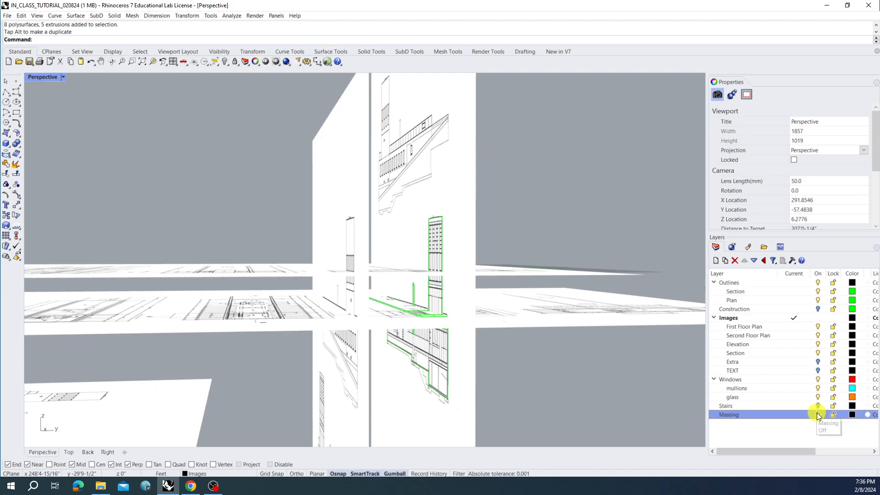
{"action": "right_click_drag", "start_coordinate": [686, 378], "coordinate": [556, 379]}
{"action": "right_click_drag", "start_coordinate": [554, 340], "coordinate": [566, 337]}
Make Massing the current layer and turn off the Outlines and Images parent layers
{"action": "left_click", "coordinate": [818, 283]}
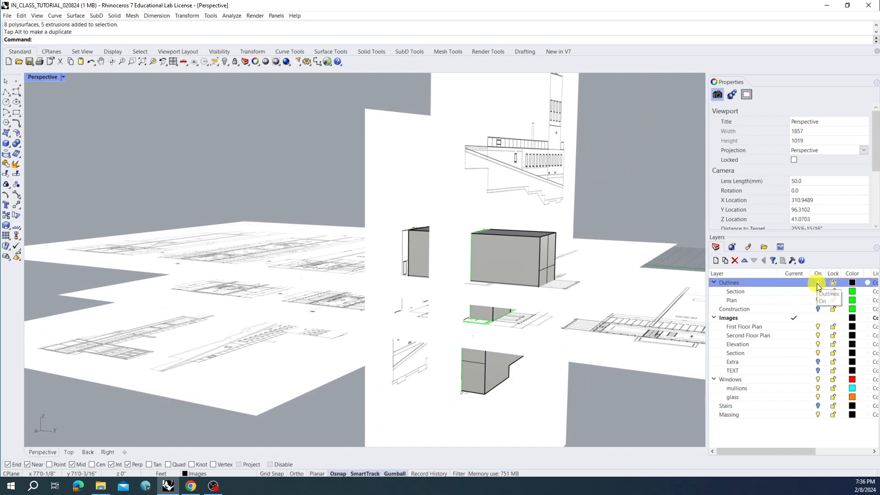
{"action": "left_click", "coordinate": [809, 413]}
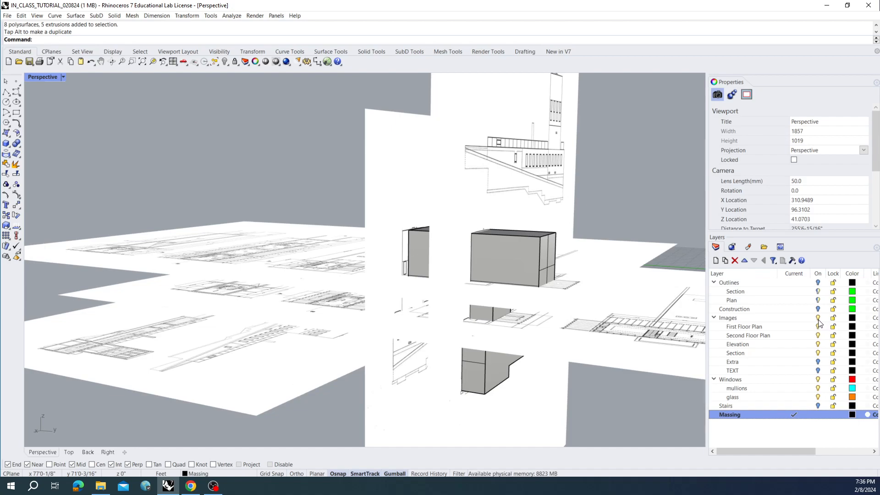
{"action": "left_click", "coordinate": [818, 317]}
Examine the building massing from several sides, selecting it to check that it is a closed solid
{"action": "right_click_drag", "start_coordinate": [563, 315], "coordinate": [367, 237]}
{"action": "left_click", "coordinate": [395, 255]}
{"action": "right_click_drag", "start_coordinate": [325, 261], "coordinate": [328, 249]}
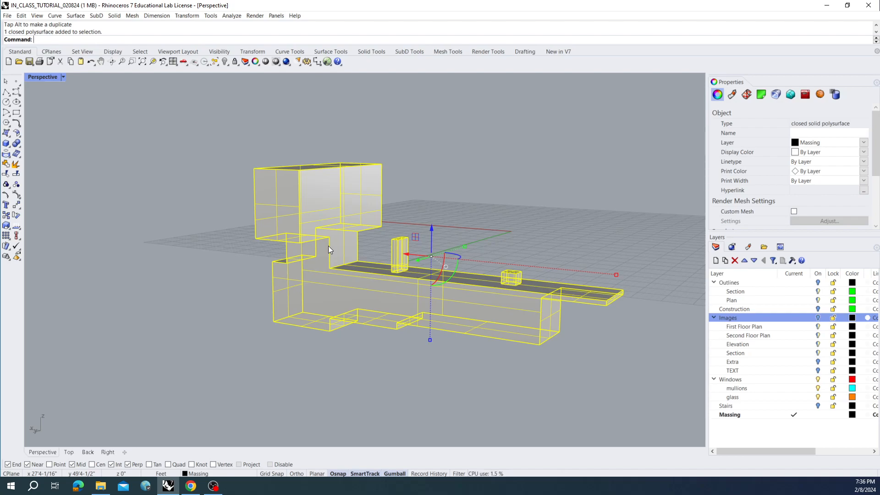
{"action": "key", "text": "Escape"}
{"action": "right_click_drag", "start_coordinate": [331, 231], "coordinate": [308, 208]}
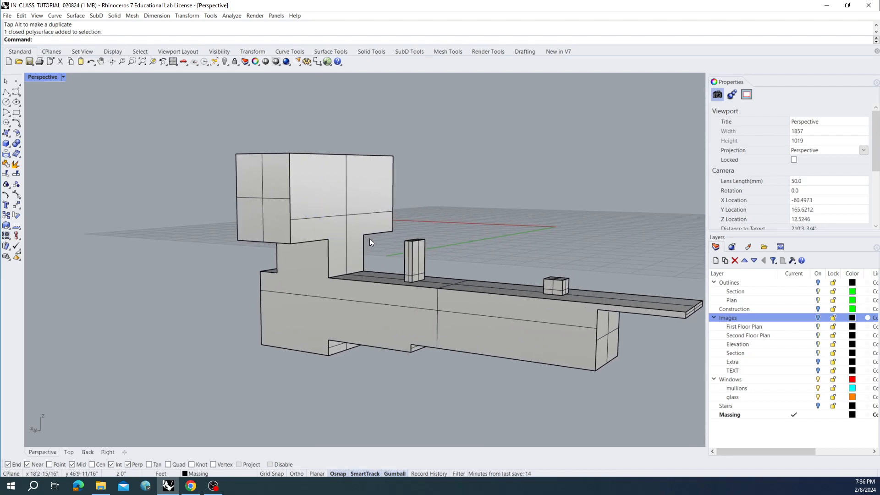
{"action": "right_click_drag", "start_coordinate": [384, 237], "coordinate": [324, 233]}
{"action": "left_click", "coordinate": [300, 224]}
{"action": "key", "text": "Escape"}
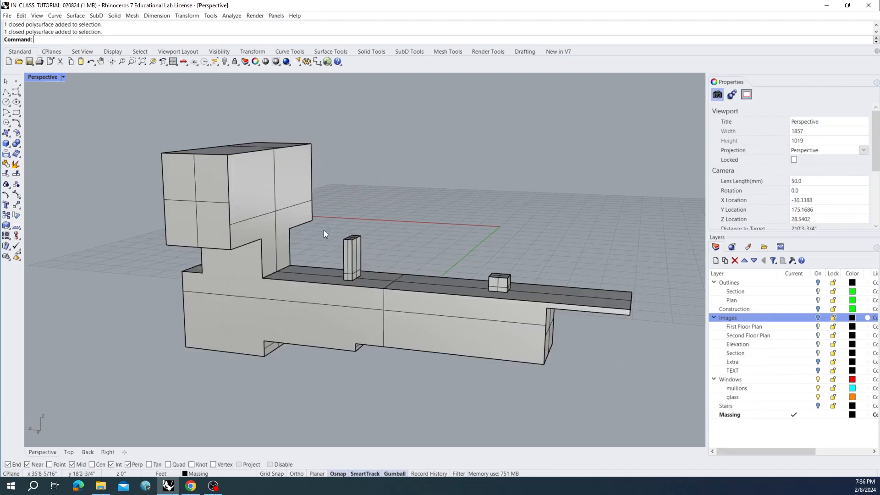
{"action": "key", "text": "BackSpace"}
{"action": "type", "text": "MergeAllCoplanarFaces"}
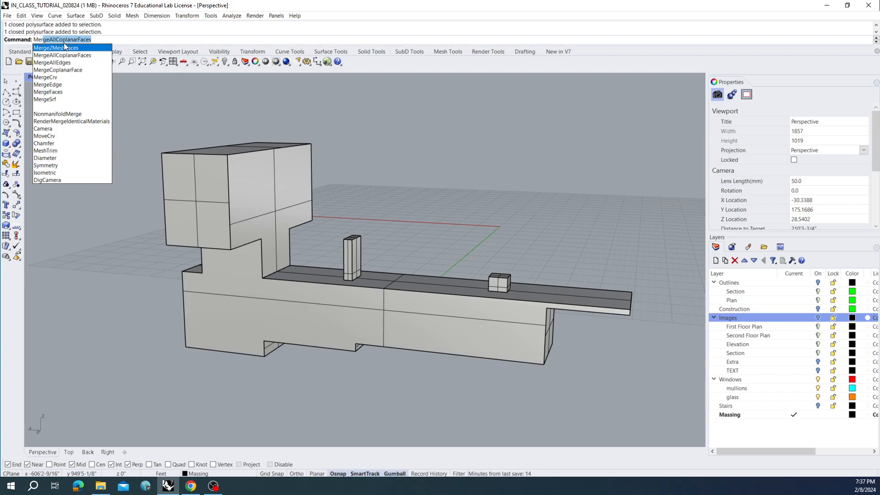
{"action": "key", "text": "Escape"}
{"action": "mouse_move", "coordinate": [230, 216]}
{"action": "right_mouse_down"}
{"action": "mouse_move", "coordinate": [252, 212]}
{"action": "mouse_move", "coordinate": [220, 212]}
{"action": "right_mouse_up"}
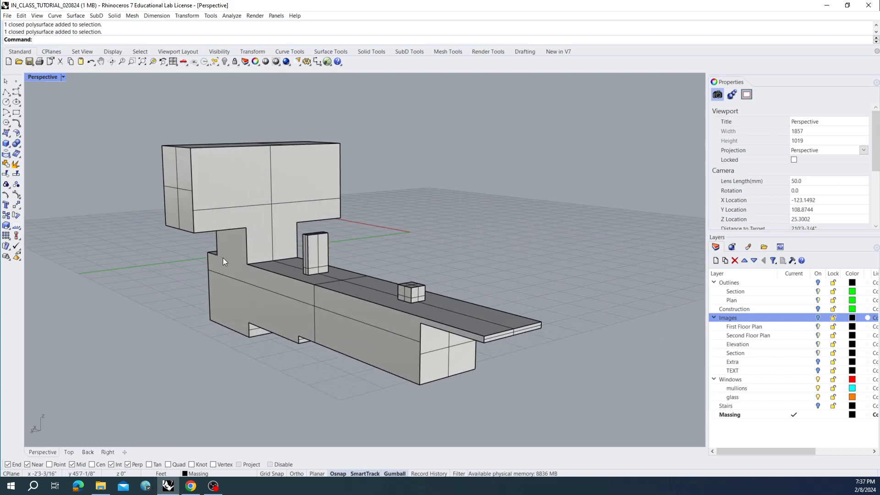
{"action": "right_click_drag", "start_coordinate": [338, 301], "coordinate": [357, 309]}
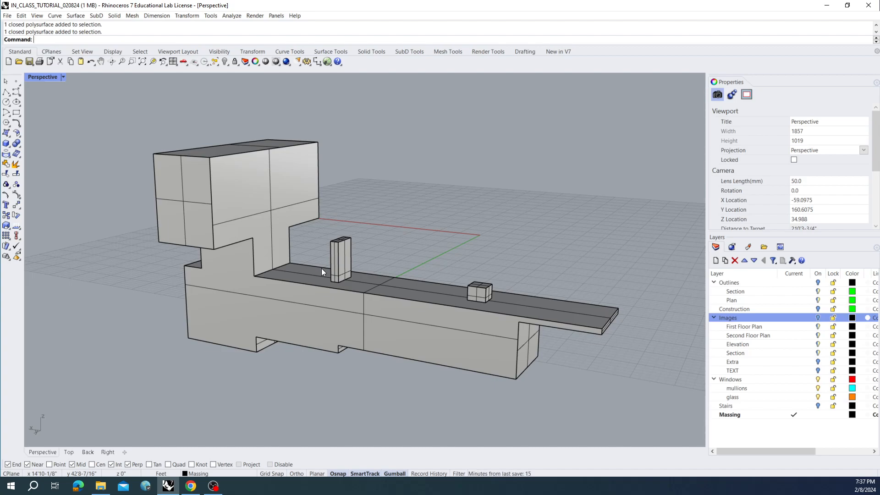
{"action": "right_click_drag", "start_coordinate": [227, 230], "coordinate": [265, 275]}
{"action": "right_click_drag", "start_coordinate": [324, 304], "coordinate": [387, 272]}
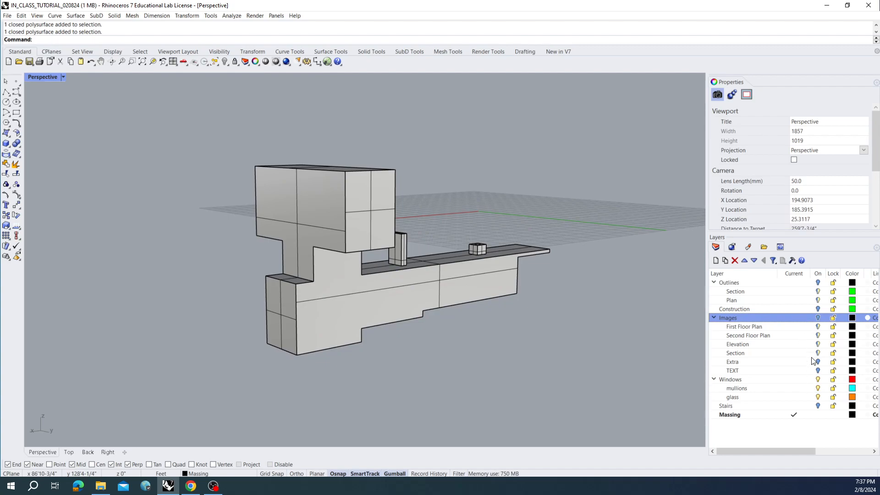
Turn the Images layer back on and hide its First Floor Plan, Second Floor Plan and Section sublayers, keeping Elevation on
{"action": "left_click", "coordinate": [818, 317]}
{"action": "left_click", "coordinate": [817, 326]}
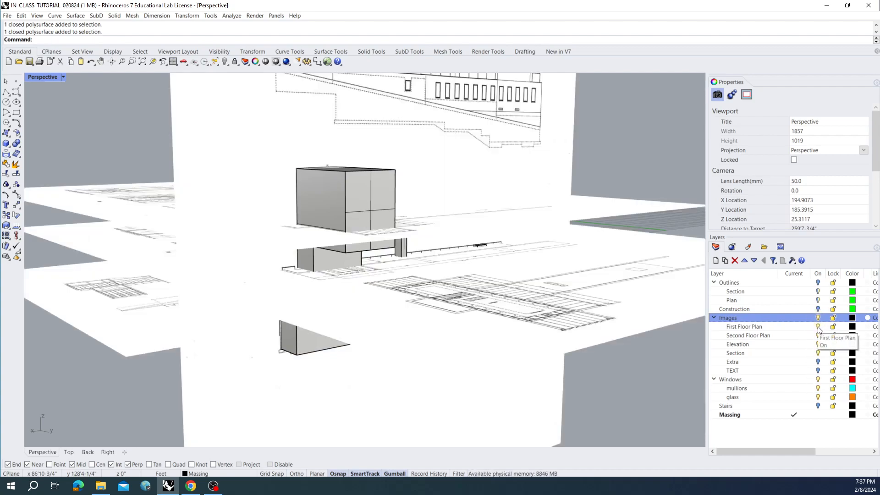
{"action": "left_click", "coordinate": [818, 353]}
{"action": "right_click_drag", "start_coordinate": [327, 327], "coordinate": [484, 327]}
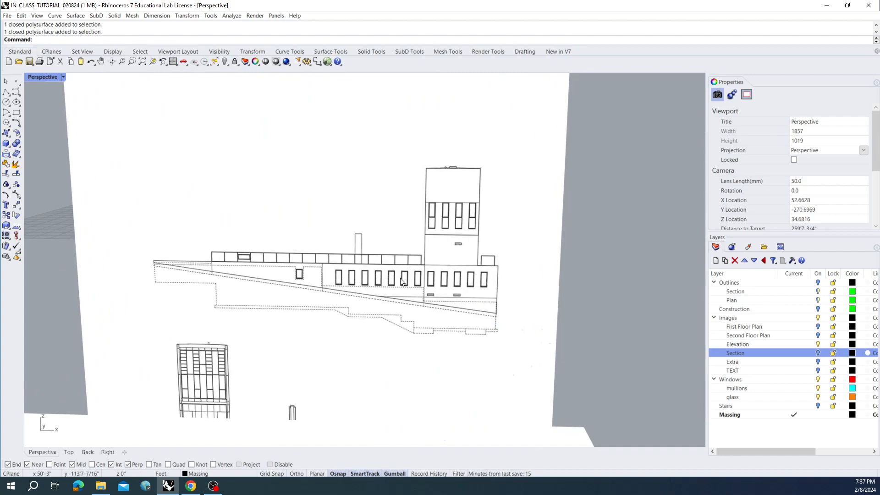
{"action": "mouse_move", "coordinate": [457, 284]}
{"action": "right_mouse_down"}
{"action": "mouse_move", "coordinate": [446, 279]}
{"action": "mouse_move", "coordinate": [457, 279]}
{"action": "right_mouse_up"}
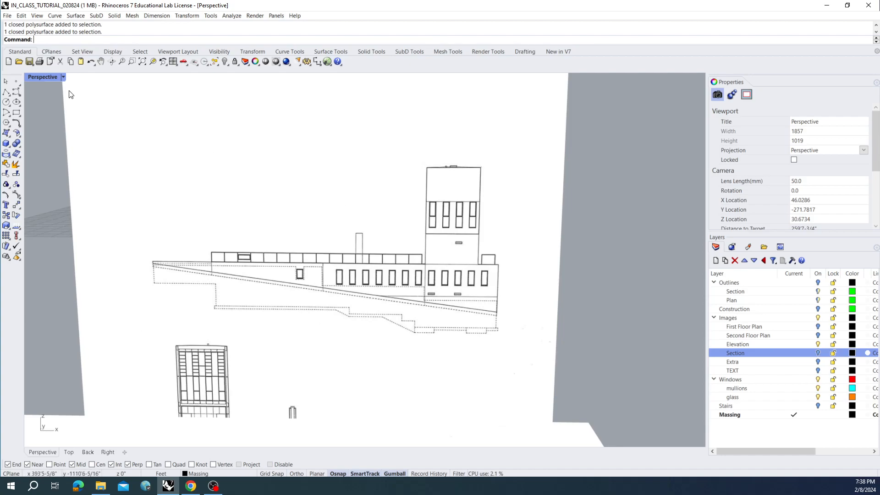
Return to the four-viewport layout and set the Top viewport's display mode to Shaded
{"action": "double_click", "coordinate": [50, 77]}
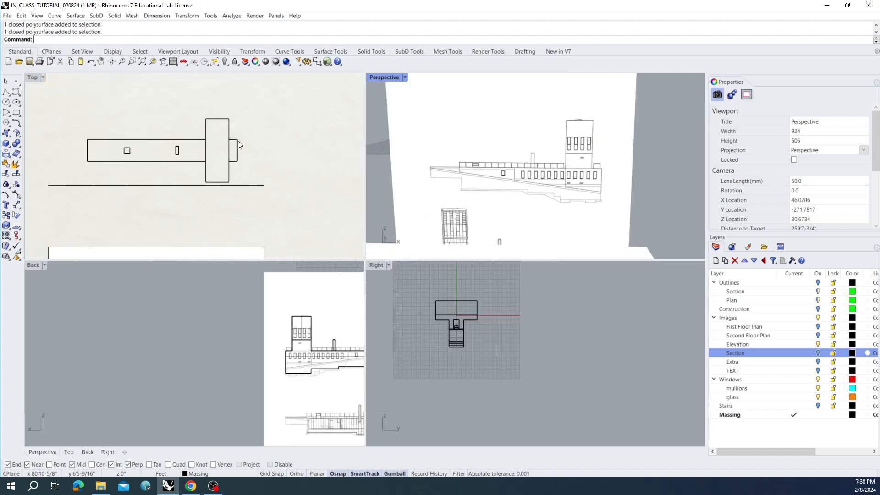
{"action": "scroll", "coordinate": [239, 145], "scroll_direction": "down", "scroll_amount": 3}
{"action": "left_click", "coordinate": [35, 77]}
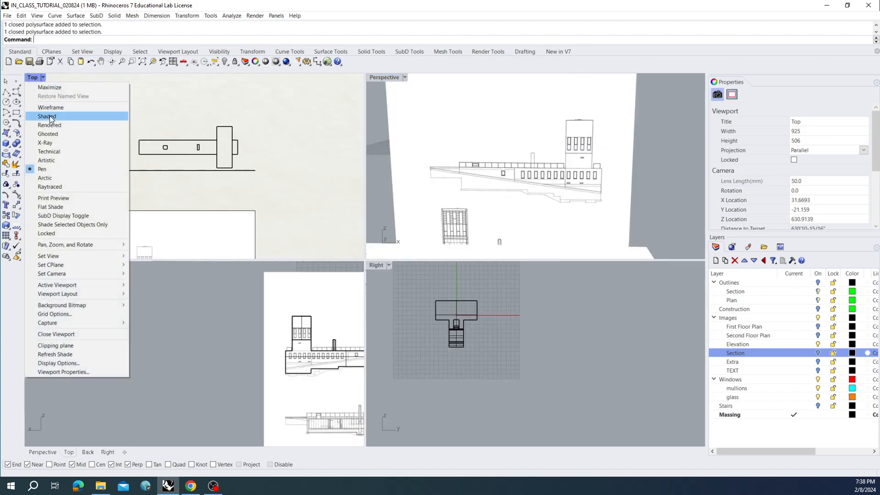
{"action": "left_click", "coordinate": [49, 115]}
Maximize the Top viewport and frame the long side elevation drawing with the tower
{"action": "right_click_drag", "start_coordinate": [242, 191], "coordinate": [221, 127]}
{"action": "scroll", "coordinate": [177, 188], "scroll_direction": "up", "scroll_amount": 8}
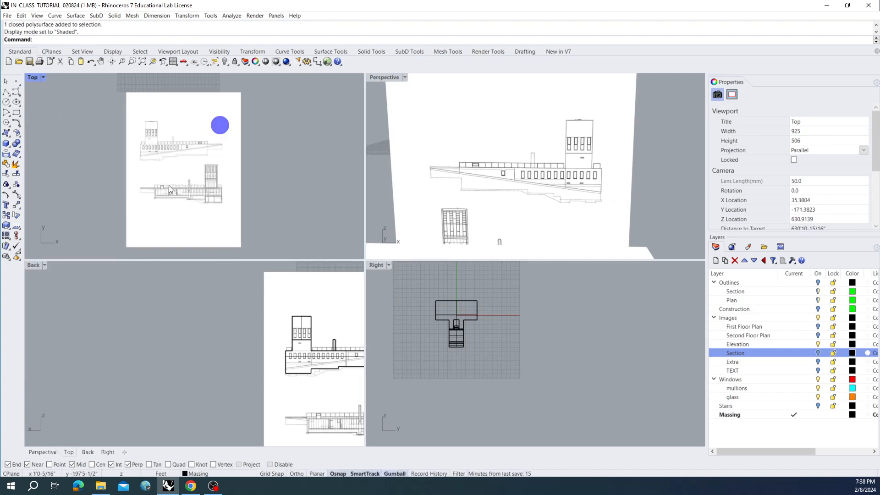
{"action": "scroll", "coordinate": [154, 146], "scroll_direction": "up", "scroll_amount": 4}
{"action": "scroll", "coordinate": [127, 126], "scroll_direction": "up", "scroll_amount": 4}
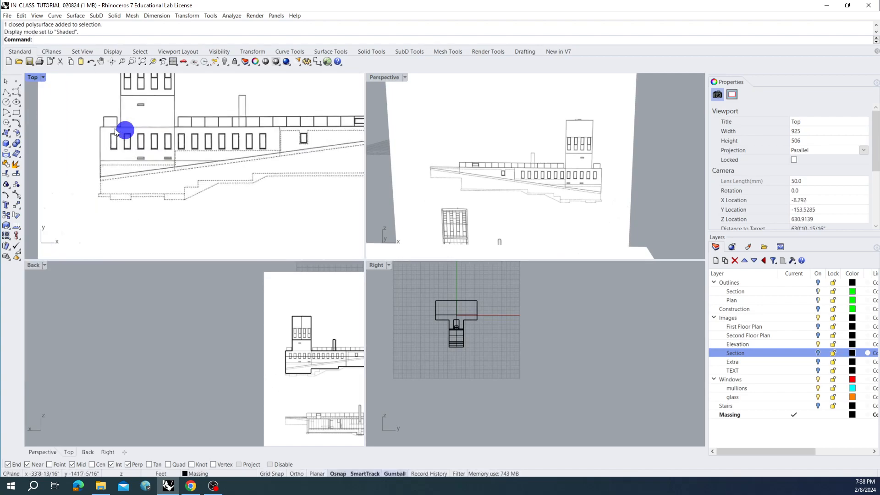
{"action": "right_click_drag", "start_coordinate": [119, 133], "coordinate": [126, 150]}
{"action": "double_click", "coordinate": [34, 78]}
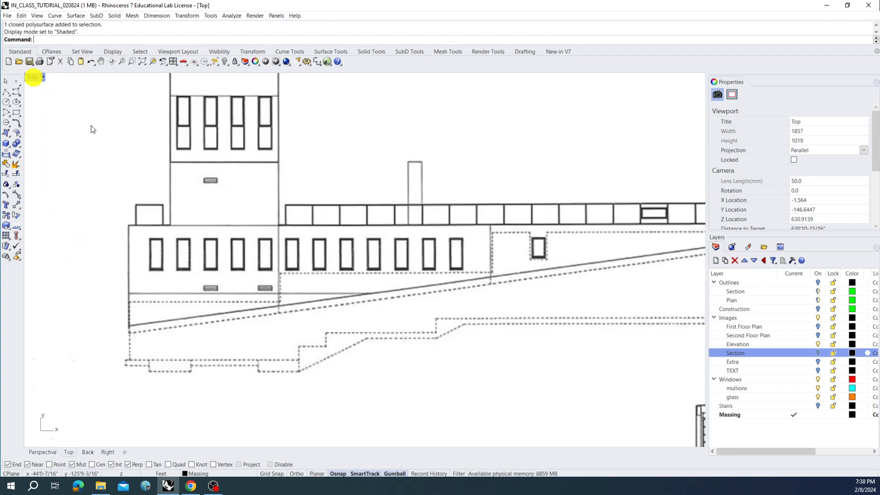
{"action": "scroll", "coordinate": [181, 173], "scroll_direction": "down", "scroll_amount": 4}
{"action": "right_click_drag", "start_coordinate": [204, 176], "coordinate": [174, 182]}
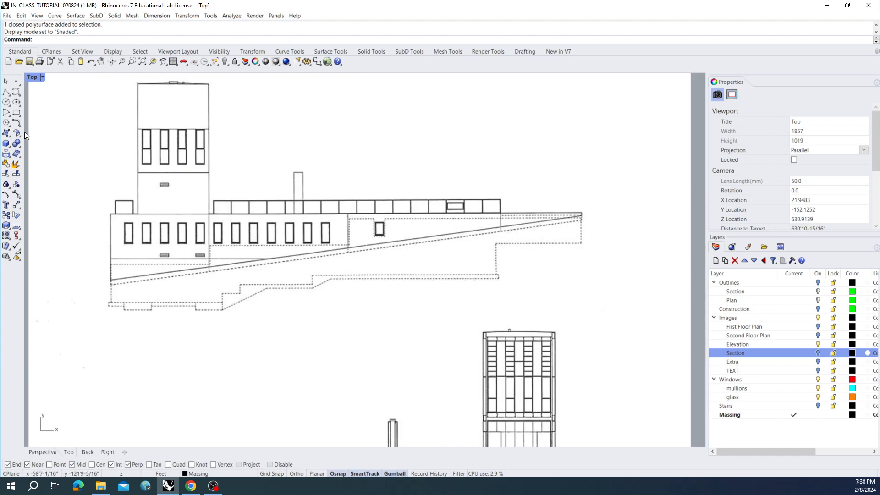
Make the Windows layer current and draw a rectangle from the lower facade's upper-left corner to below the stepped base near its right end
{"action": "left_click", "coordinate": [15, 112]}
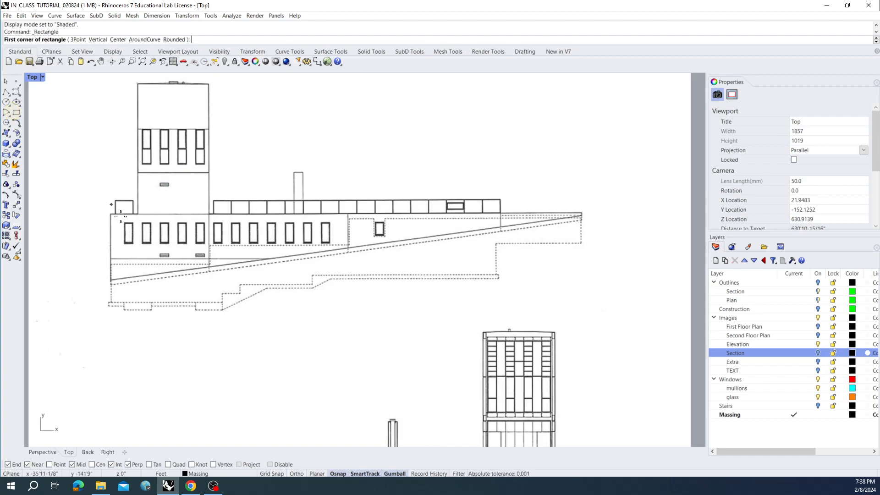
{"action": "scroll", "coordinate": [122, 217], "scroll_direction": "up", "scroll_amount": 2}
{"action": "scroll", "coordinate": [110, 216], "scroll_direction": "up", "scroll_amount": 1}
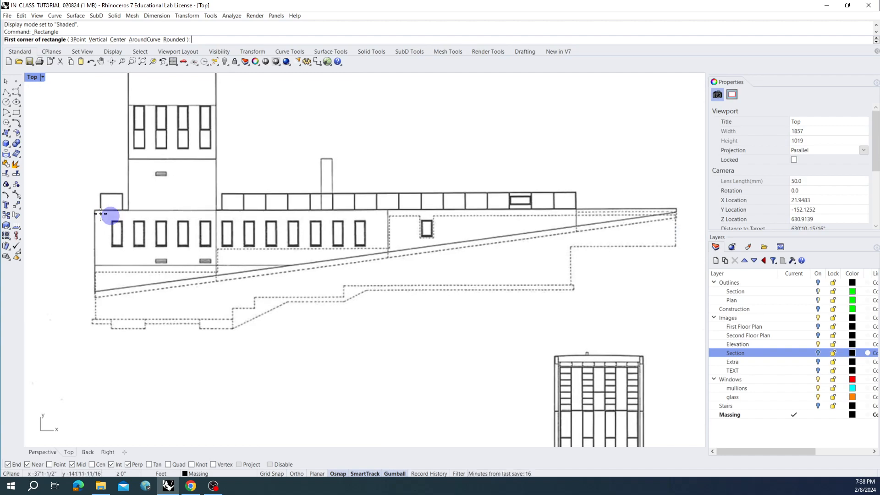
{"action": "scroll", "coordinate": [103, 213], "scroll_direction": "up", "scroll_amount": 4}
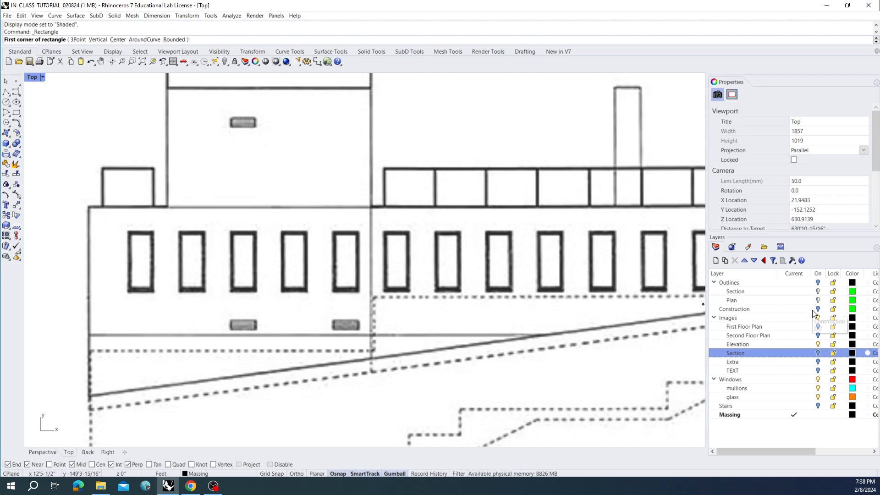
{"action": "left_click", "coordinate": [806, 380]}
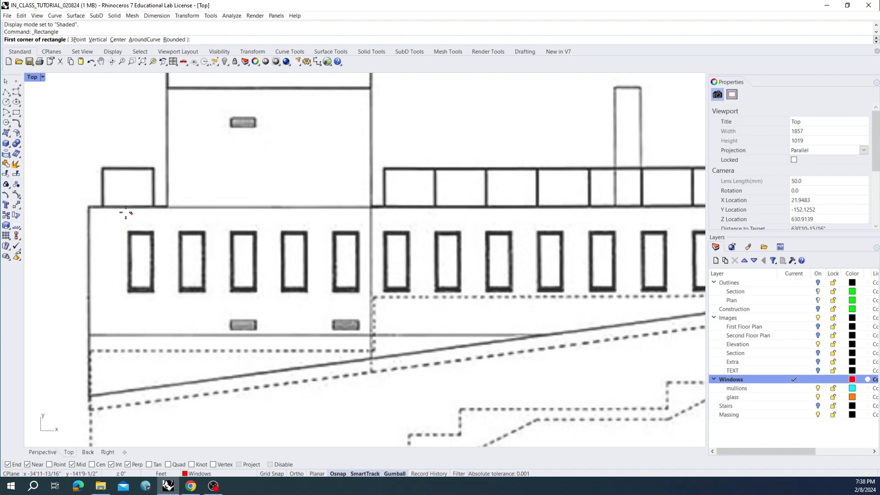
{"action": "scroll", "coordinate": [117, 209], "scroll_direction": "down", "scroll_amount": 2}
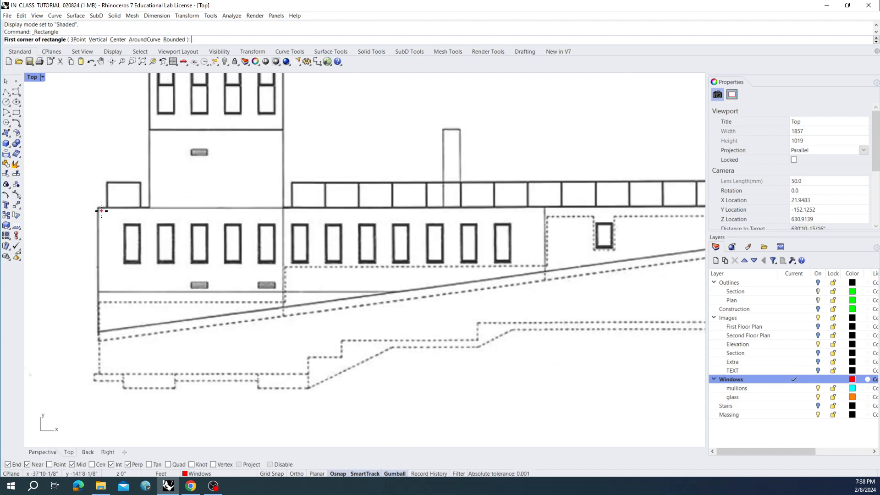
{"action": "left_click", "coordinate": [98, 208]}
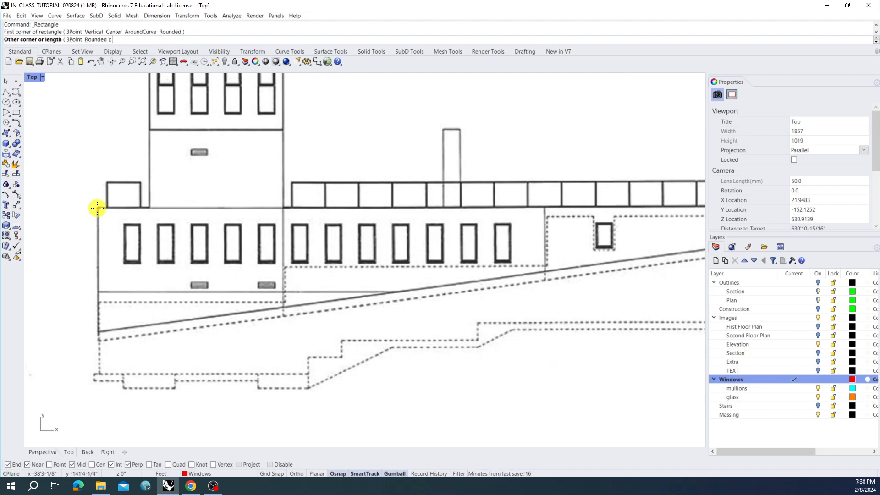
{"action": "scroll", "coordinate": [98, 208], "scroll_direction": "down", "scroll_amount": 2}
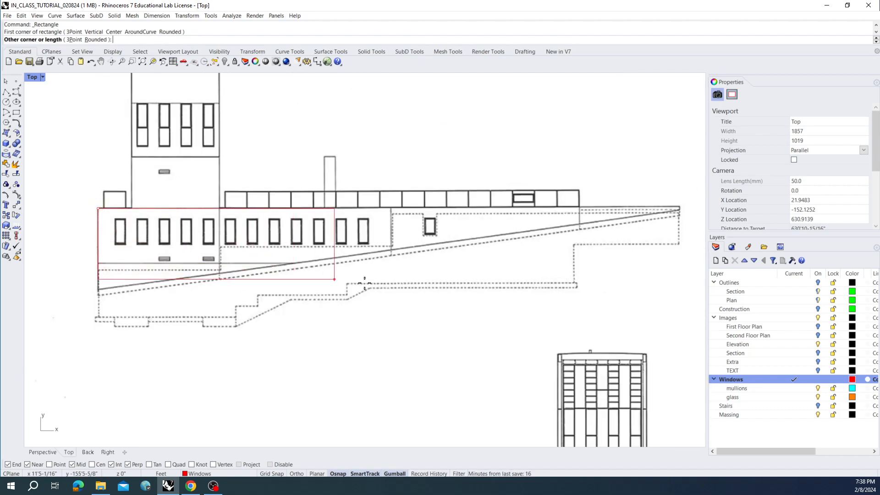
{"action": "left_click", "coordinate": [596, 306]}
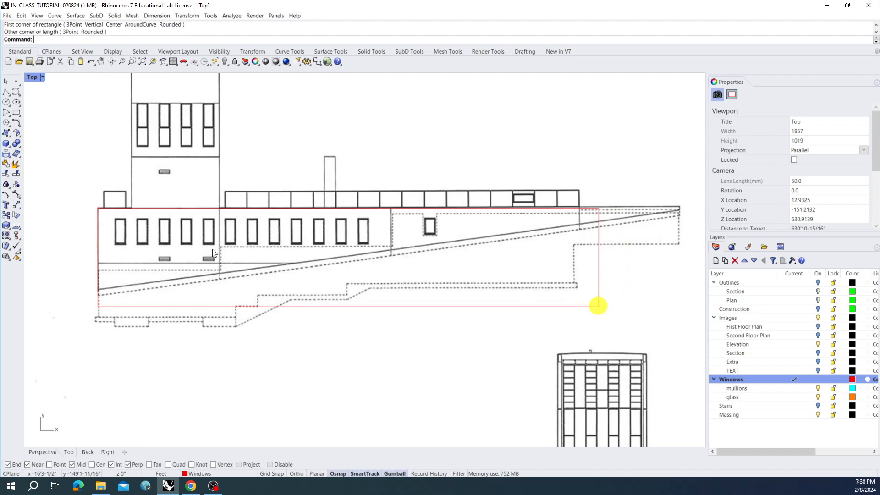
Trace the outer frame of the first window in the lower row with a corner-to-corner rectangle and select it
{"action": "scroll", "coordinate": [108, 226], "scroll_direction": "up", "scroll_amount": 6}
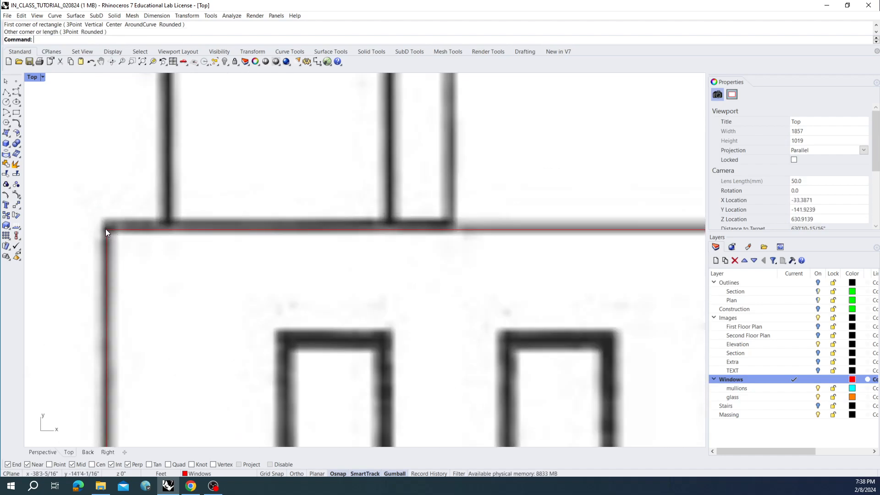
{"action": "scroll", "coordinate": [105, 231], "scroll_direction": "down", "scroll_amount": 6}
{"action": "right_click_drag", "start_coordinate": [151, 240], "coordinate": [126, 222]}
{"action": "scroll", "coordinate": [115, 243], "scroll_direction": "up", "scroll_amount": 5}
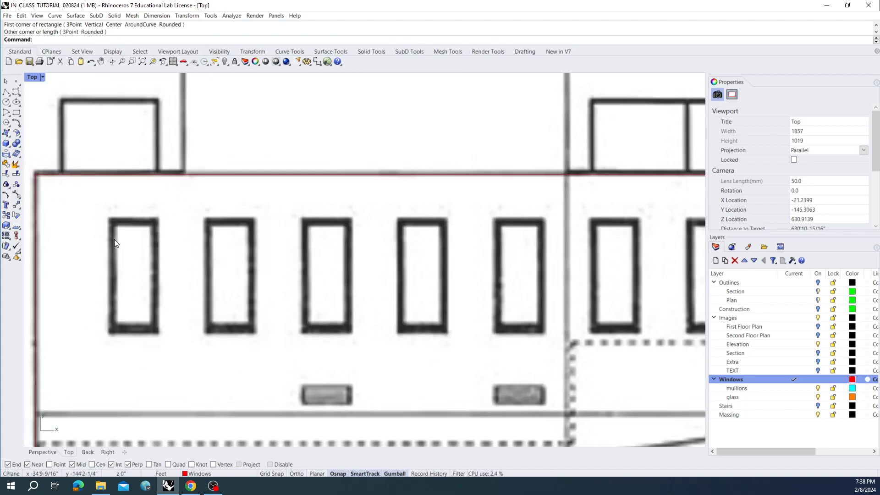
{"action": "right_click", "coordinate": [111, 220]}
{"action": "scroll", "coordinate": [110, 220], "scroll_direction": "up", "scroll_amount": 5}
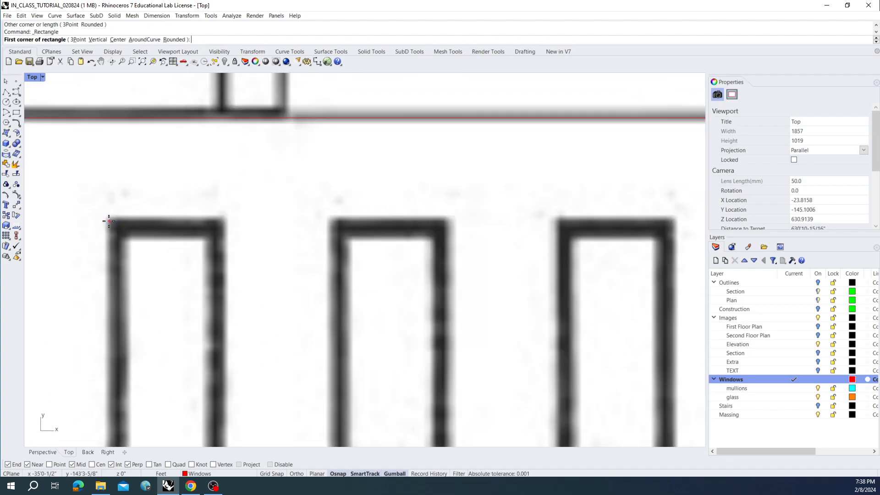
{"action": "left_click", "coordinate": [109, 221]}
{"action": "scroll", "coordinate": [108, 221], "scroll_direction": "down", "scroll_amount": 4}
{"action": "scroll", "coordinate": [179, 369], "scroll_direction": "up", "scroll_amount": 3}
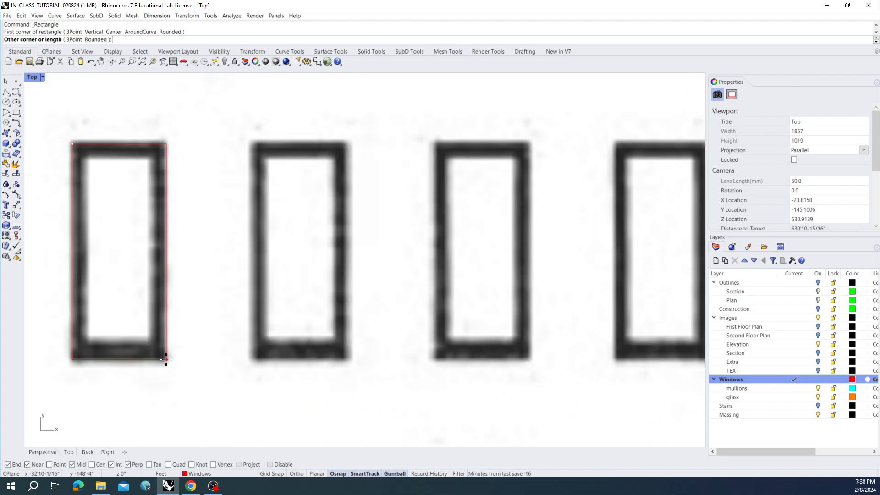
{"action": "left_click", "coordinate": [166, 358]}
{"action": "scroll", "coordinate": [206, 292], "scroll_direction": "down", "scroll_amount": 8}
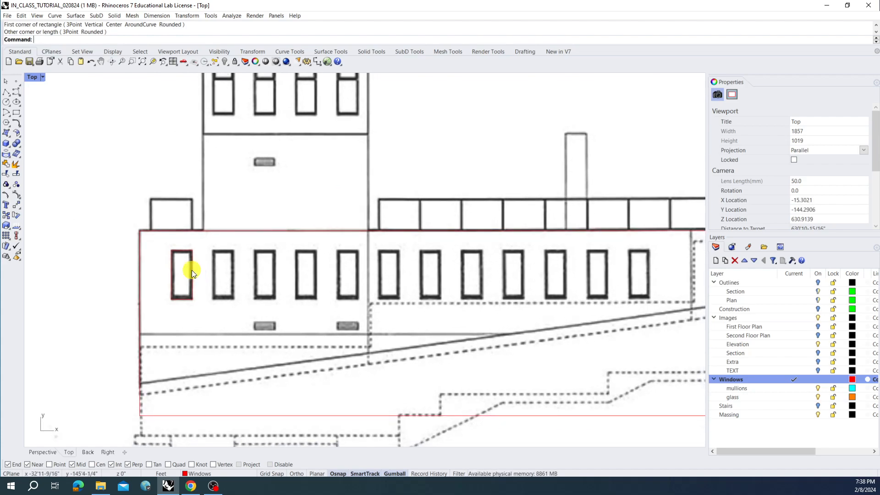
{"action": "left_click", "coordinate": [191, 270]}
{"action": "right_click_drag", "start_coordinate": [239, 261], "coordinate": [190, 255]}
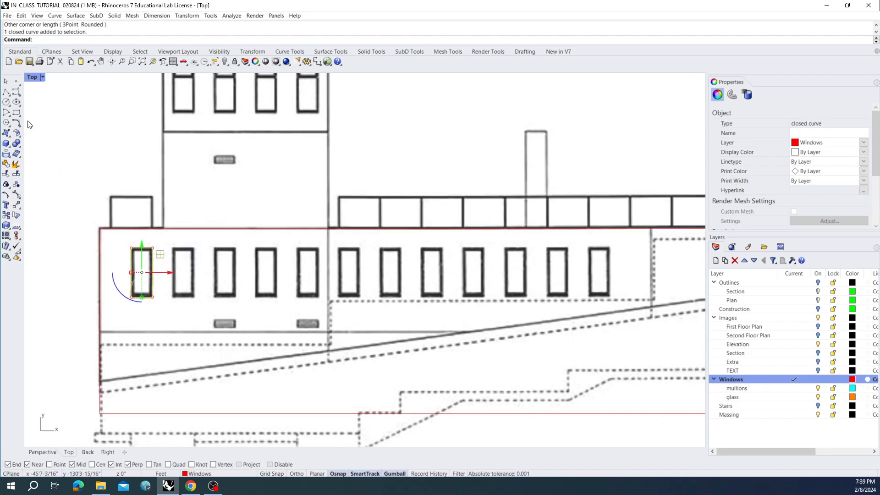
{"action": "left_click", "coordinate": [7, 91]}
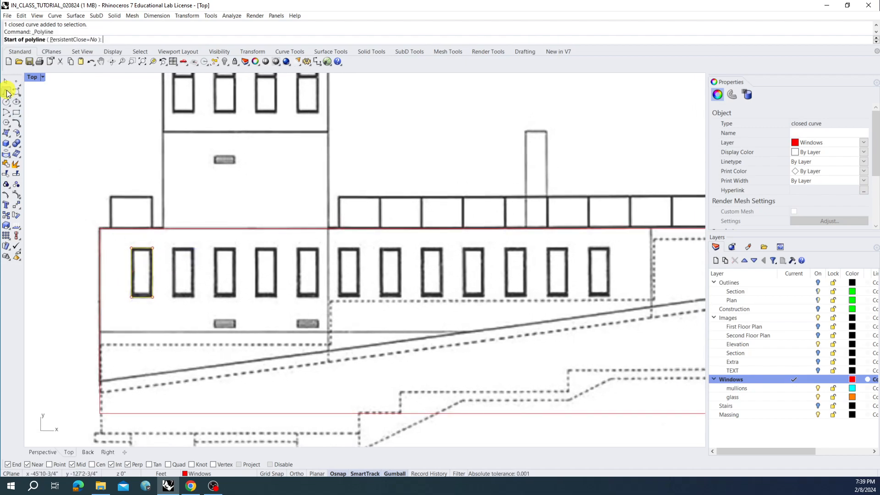
{"action": "left_click", "coordinate": [132, 250]}
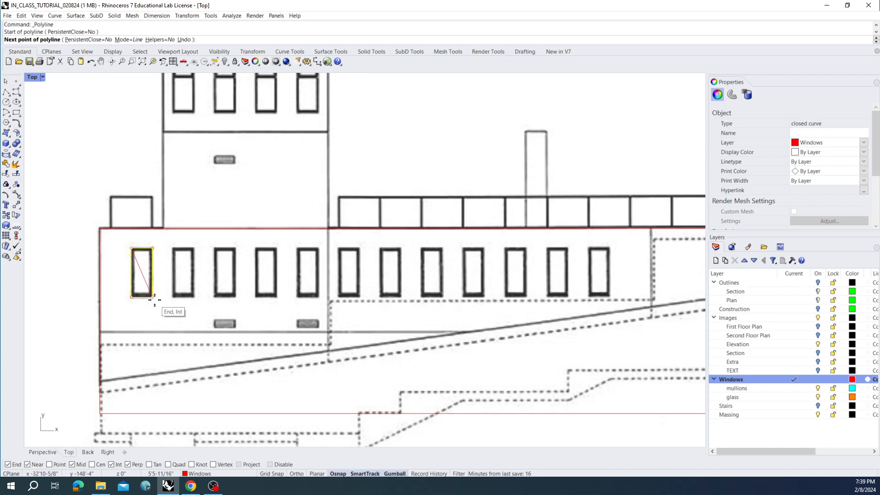
{"action": "key", "text": "Escape"}
{"action": "right_click", "coordinate": [159, 277]}
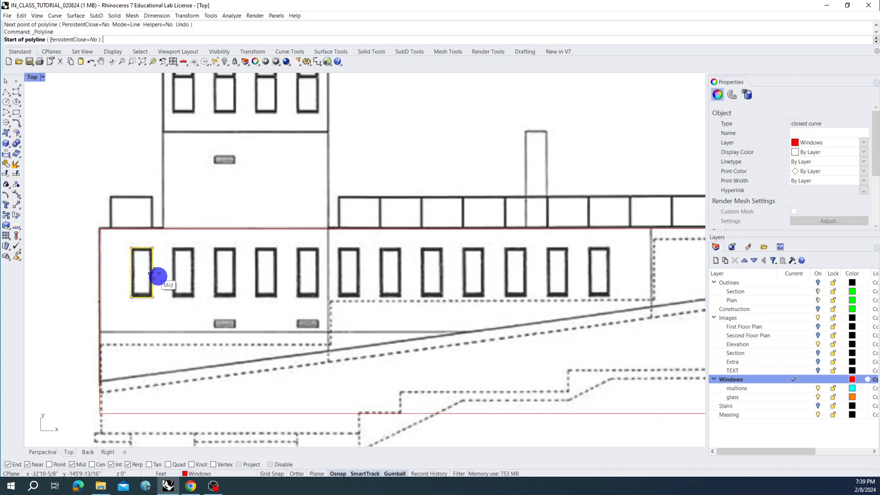
{"action": "left_click", "coordinate": [153, 273]}
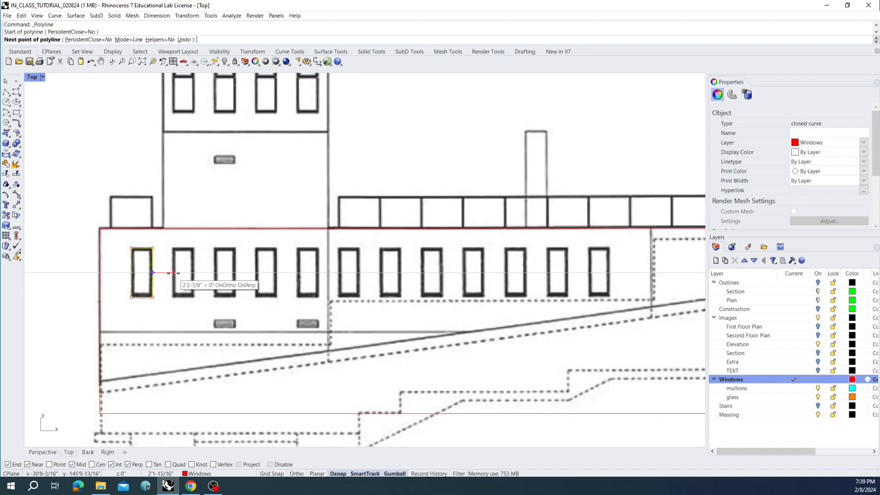
{"action": "key", "text": "Escape"}
{"action": "scroll", "coordinate": [219, 264], "scroll_direction": "down", "scroll_amount": 5}
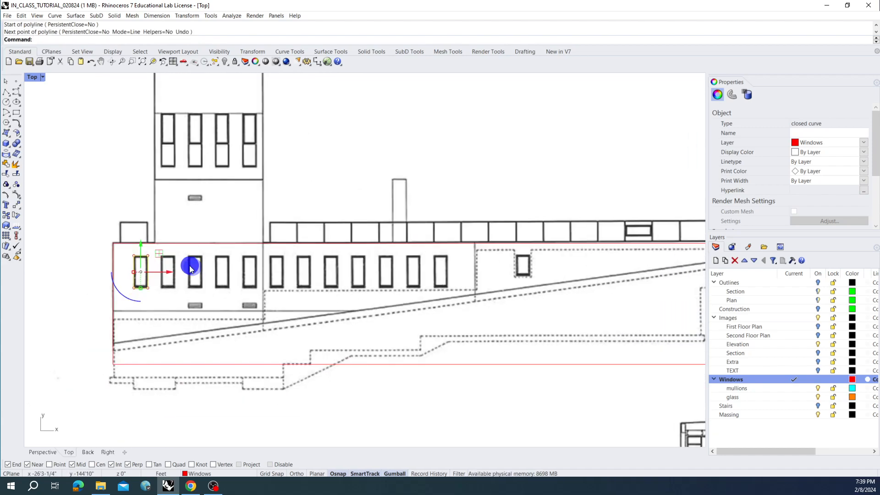
{"action": "right_click", "coordinate": [137, 252]}
{"action": "left_click", "coordinate": [128, 259]}
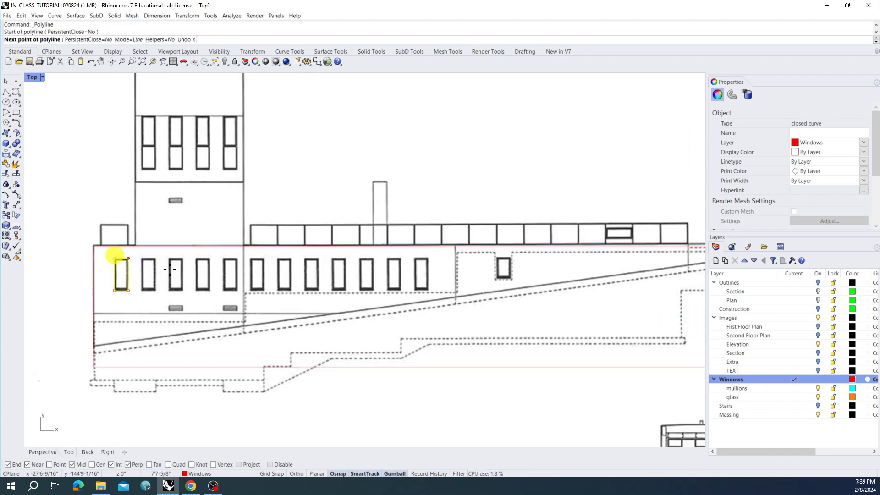
{"action": "key", "text": "F8"}
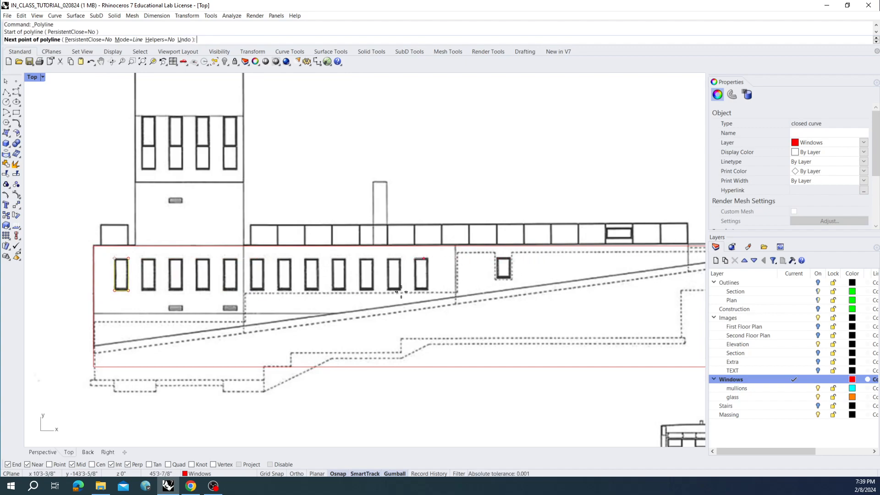
{"action": "key", "text": "Escape"}
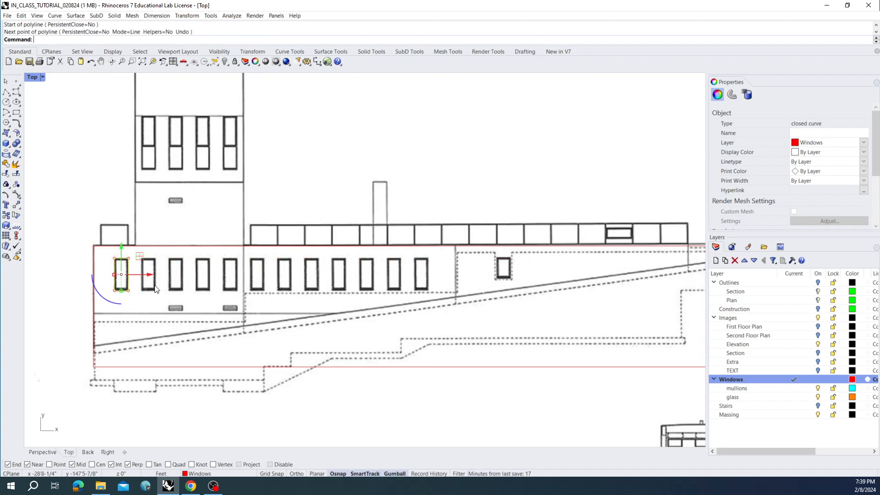
Draw a horizontal guide polyline from the first window's upper-left corner along the window heads to past the small isolated window
{"action": "right_click", "coordinate": [111, 251]}
{"action": "left_click", "coordinate": [128, 259]}
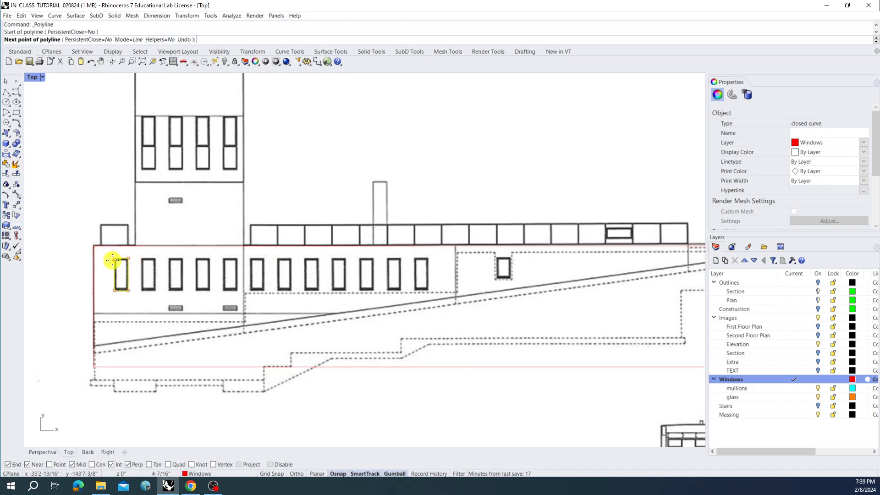
{"action": "key", "text": "F8"}
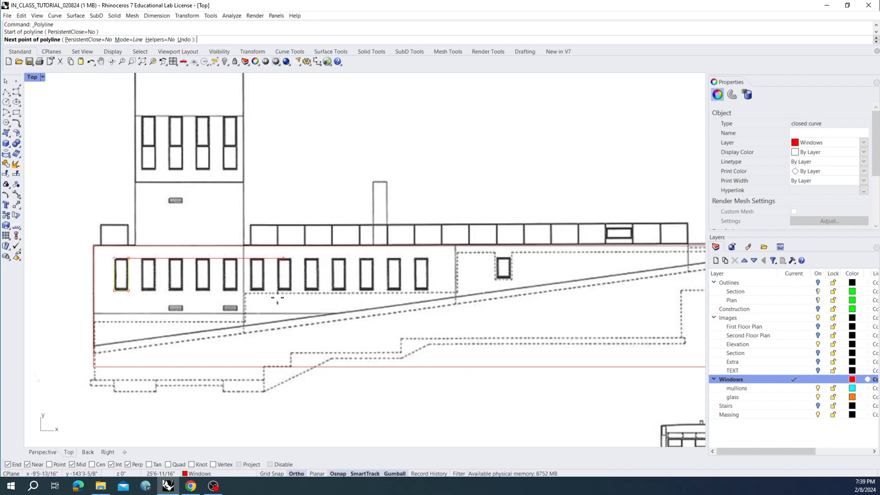
{"action": "key", "text": "F8"}
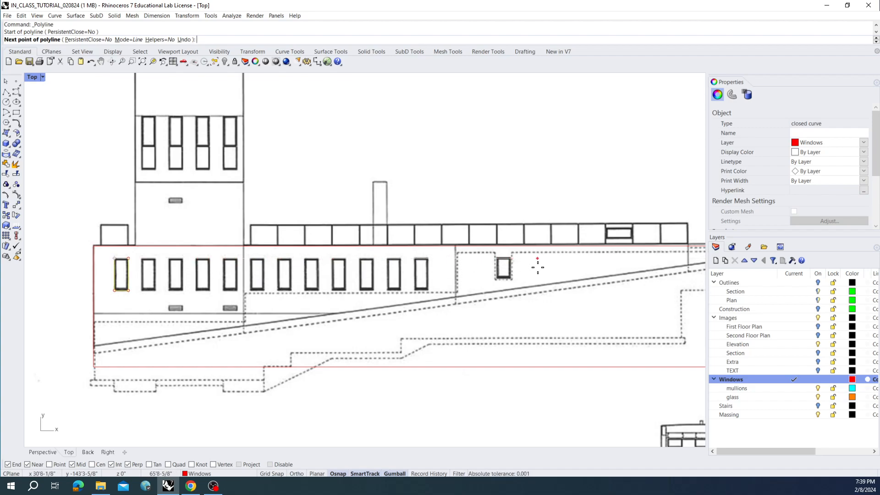
{"action": "left_click", "coordinate": [557, 259]}
{"action": "right_click", "coordinate": [558, 263]}
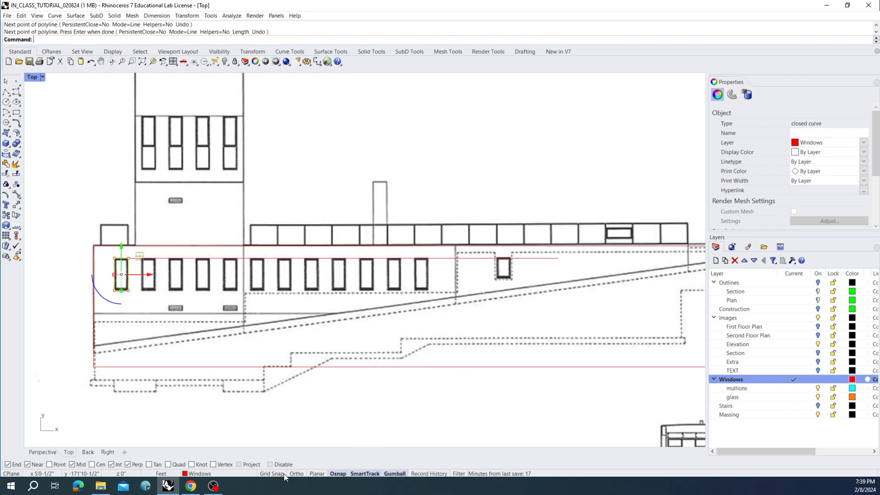
{"action": "key", "text": "ctrl"}
{"action": "key", "text": "ctrl"}
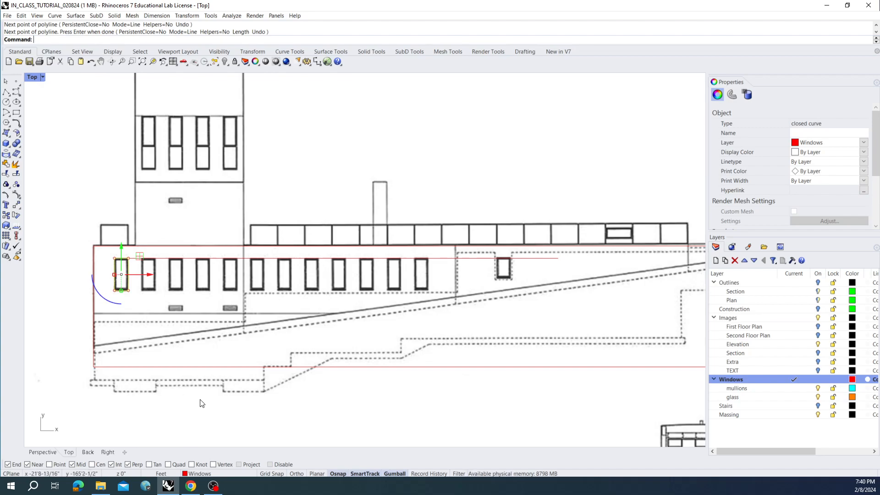
{"action": "right_click_drag", "start_coordinate": [204, 339], "coordinate": [183, 353]}
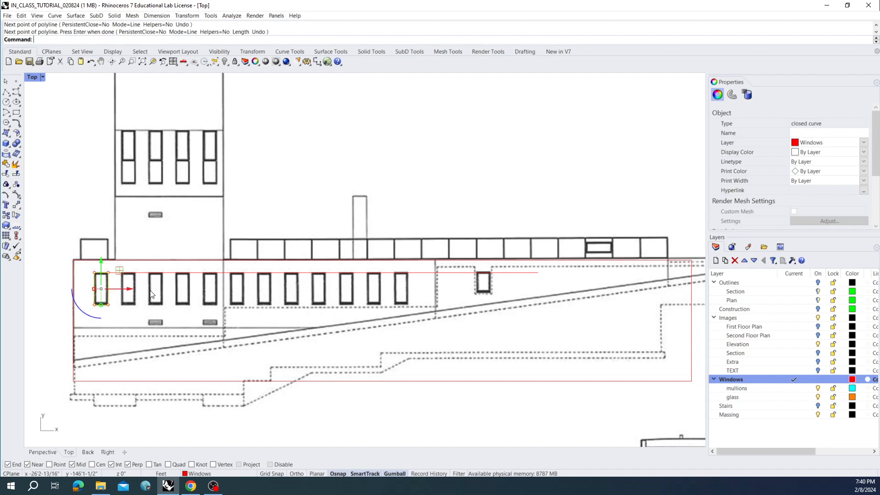
Copy the first window's rectangle horizontally onto the second window, using its lower-left corner as the base point
{"action": "type", "text": "opy"}
{"action": "key", "text": "Return"}
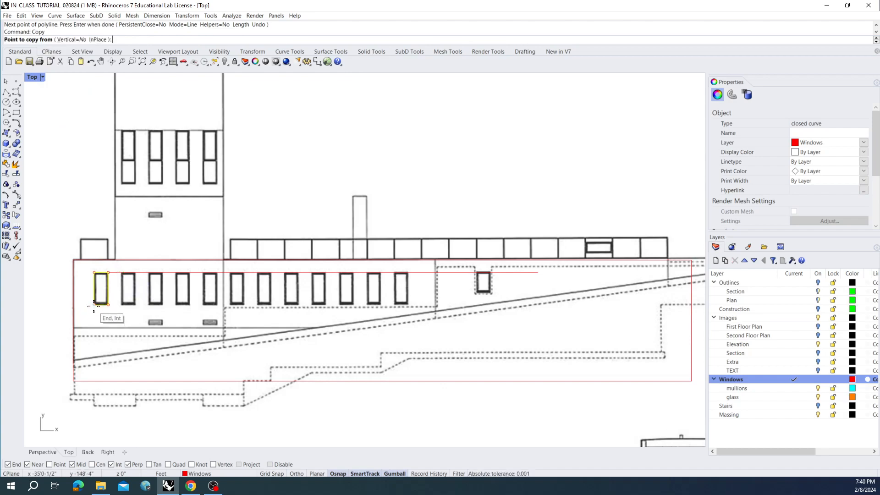
{"action": "left_click", "coordinate": [93, 304]}
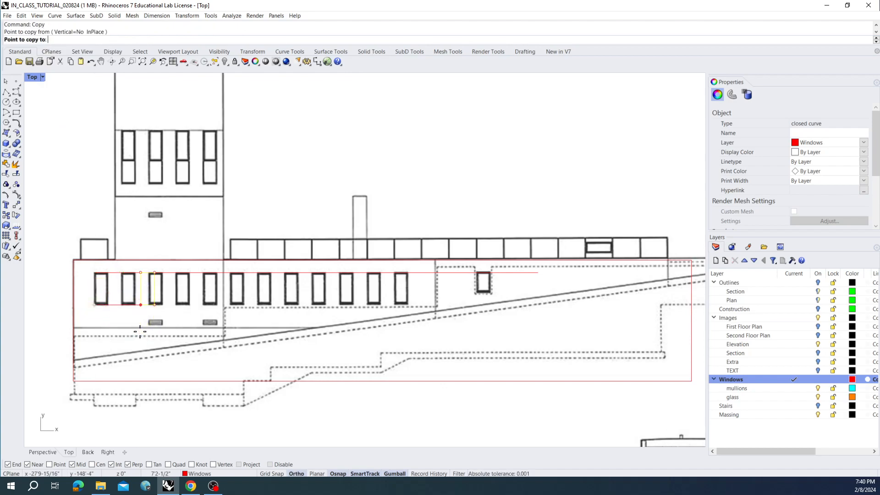
{"action": "scroll", "coordinate": [122, 293], "scroll_direction": "up", "scroll_amount": 5}
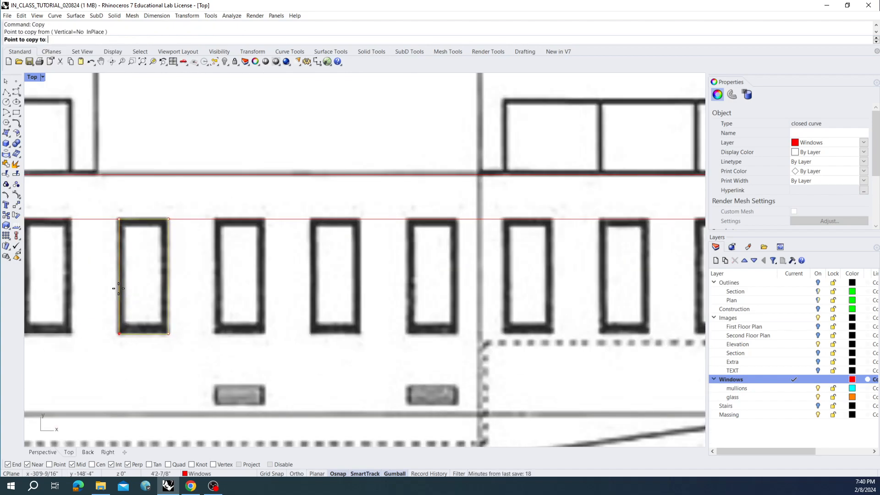
{"action": "left_click", "coordinate": [118, 288]}
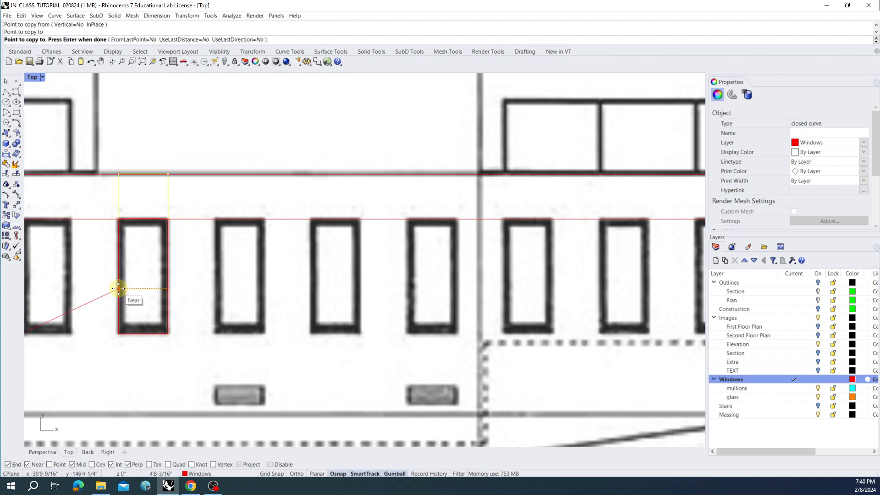
{"action": "scroll", "coordinate": [118, 288], "scroll_direction": "down", "scroll_amount": 1}
{"action": "key", "text": "Return"}
Copy the second window's rectangle onto the third window, using the distance between the first and second windows' lower-right corners
{"action": "left_click", "coordinate": [119, 295]}
{"action": "right_click", "coordinate": [161, 330]}
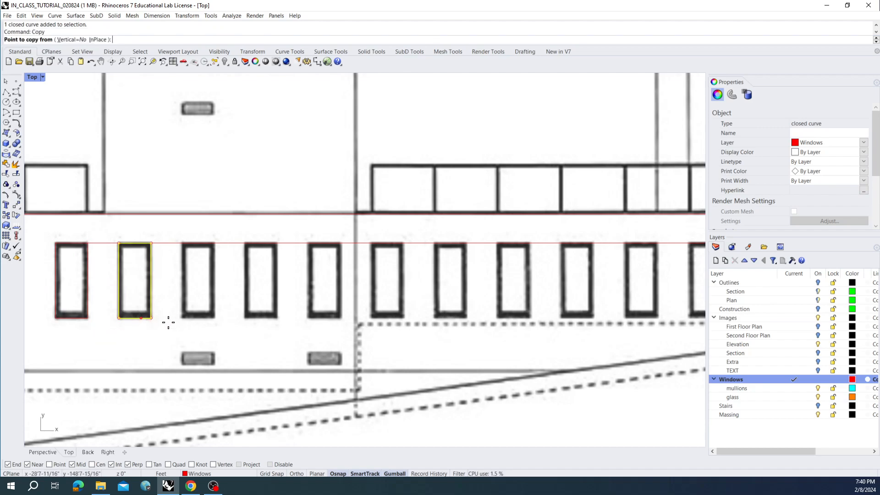
{"action": "left_click", "coordinate": [88, 319]}
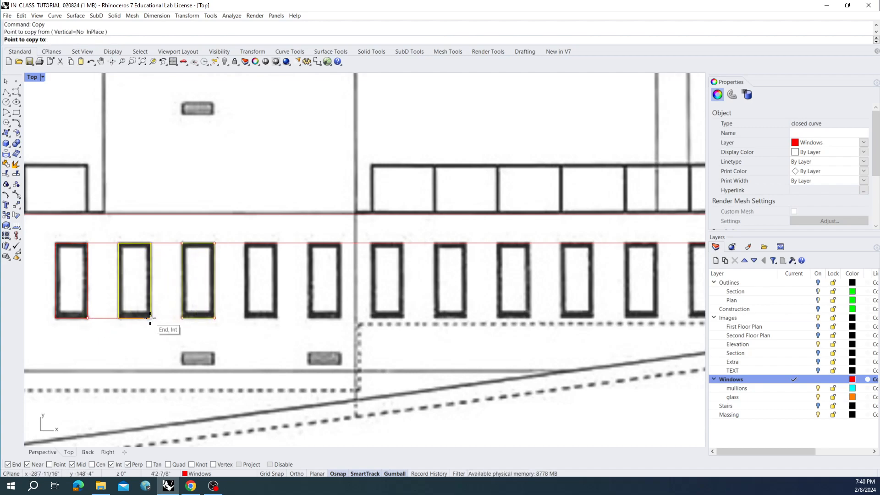
{"action": "left_click", "coordinate": [150, 316]}
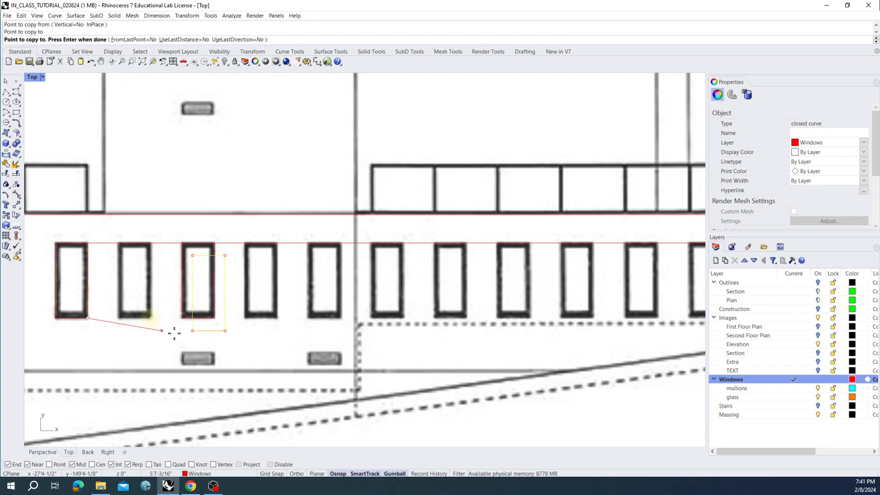
Continue copying the window rectangle onto the fourth through ninth windows of the lower row, snapping to each preceding rectangle's lower-right corner
{"action": "left_click", "coordinate": [217, 320]}
{"action": "left_click", "coordinate": [282, 319]}
{"action": "left_click", "coordinate": [341, 317]}
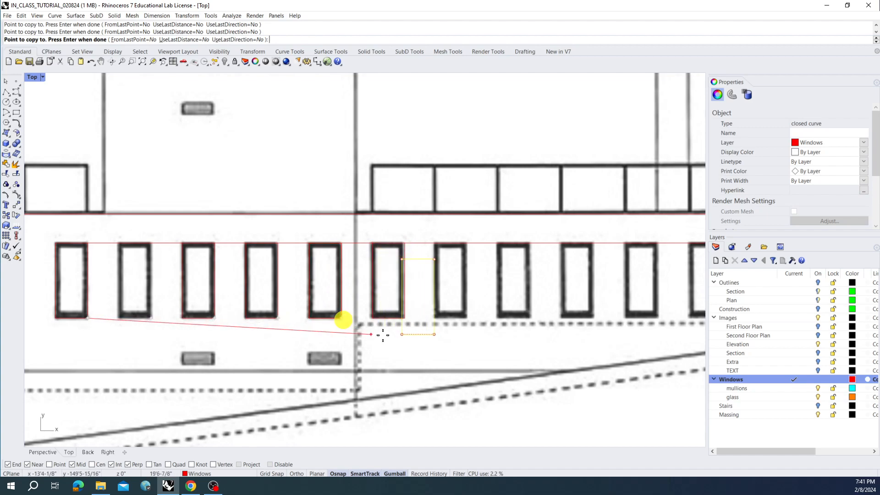
{"action": "left_click", "coordinate": [405, 317]}
{"action": "left_click", "coordinate": [468, 317]}
{"action": "left_click", "coordinate": [531, 318]}
Copy the window rectangle onto the tenth, eleventh and twelfth windows to complete the lower row
{"action": "left_click", "coordinate": [594, 318]}
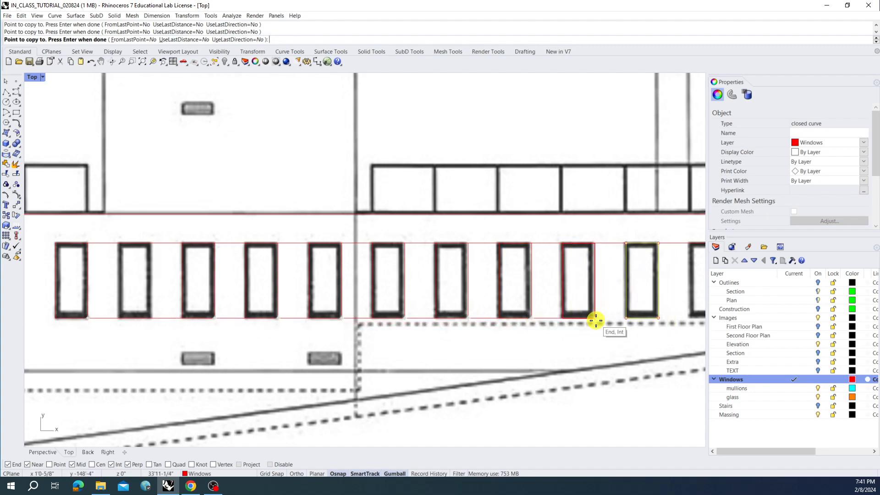
{"action": "scroll", "coordinate": [554, 323], "scroll_direction": "down", "scroll_amount": 2}
{"action": "right_click_drag", "start_coordinate": [552, 323], "coordinate": [457, 310]}
{"action": "left_click", "coordinate": [459, 314]}
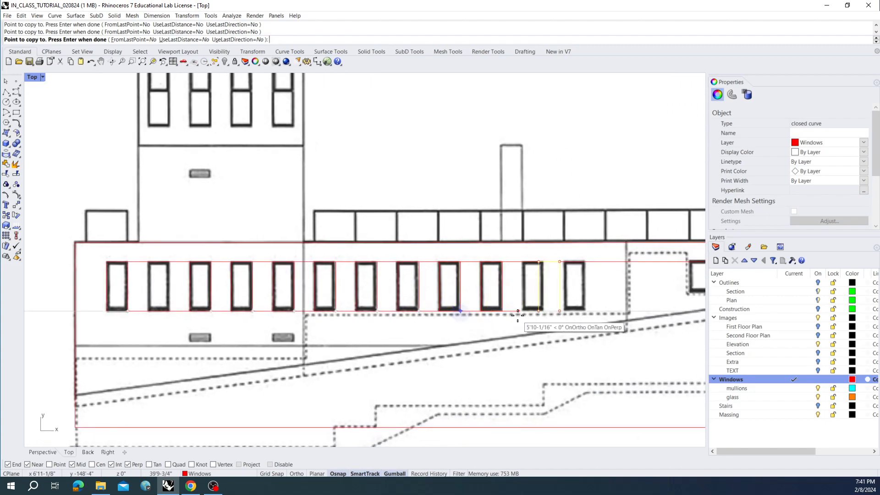
{"action": "left_click", "coordinate": [503, 315]}
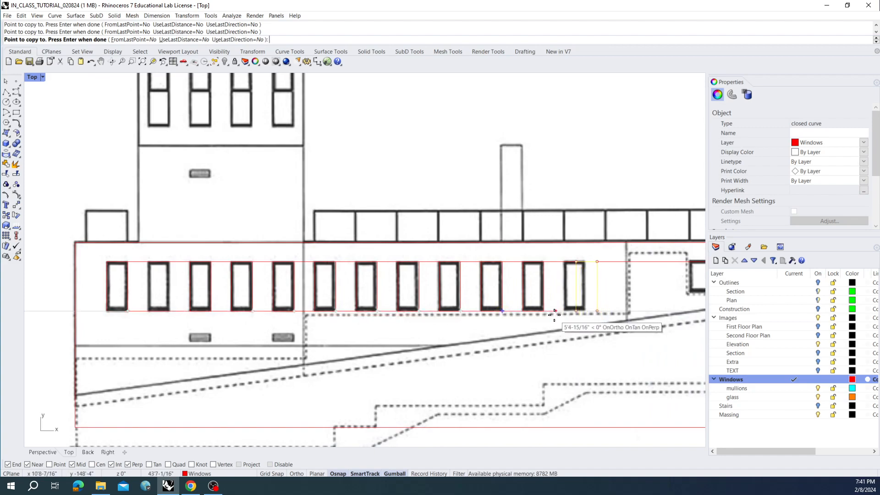
{"action": "left_click", "coordinate": [548, 313]}
{"action": "scroll", "coordinate": [548, 313], "scroll_direction": "up", "scroll_amount": 3}
{"action": "right_click_drag", "start_coordinate": [552, 314], "coordinate": [479, 307]}
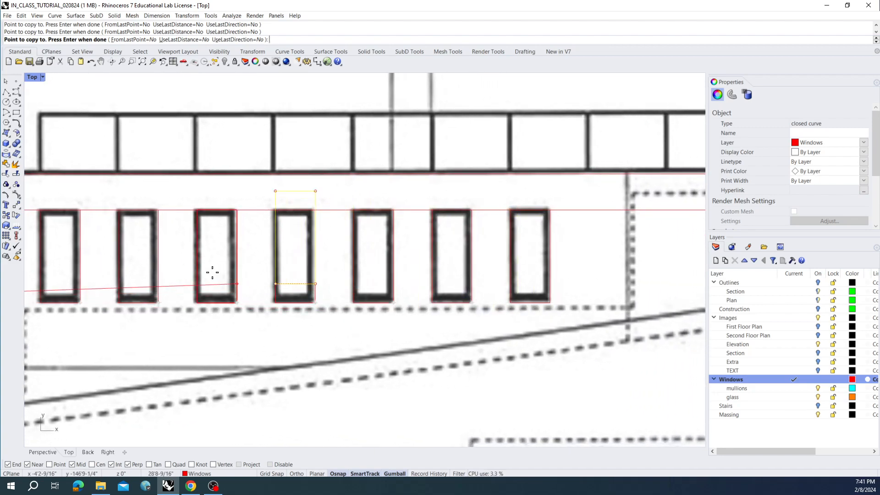
{"action": "scroll", "coordinate": [321, 275], "scroll_direction": "down", "scroll_amount": 1}
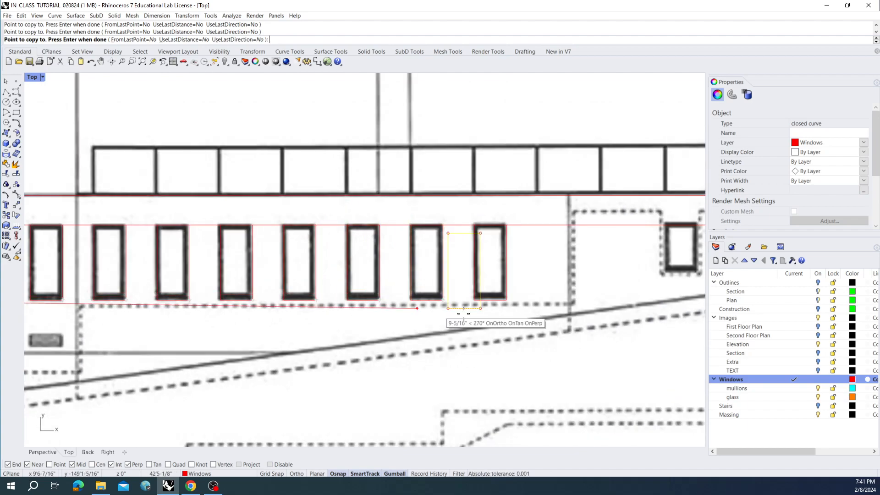
Place three more window copies at the same spacing past the row's end, the last over the small isolated window
{"action": "left_click", "coordinate": [507, 303]}
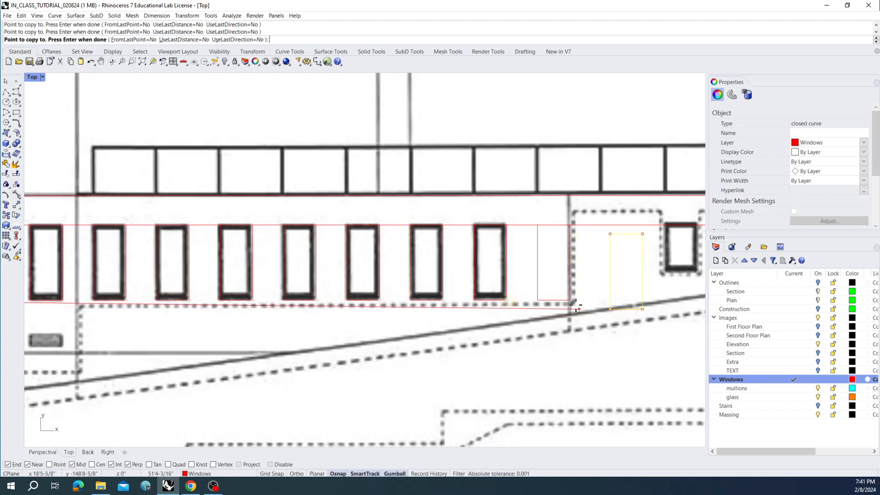
{"action": "left_click", "coordinate": [572, 301]}
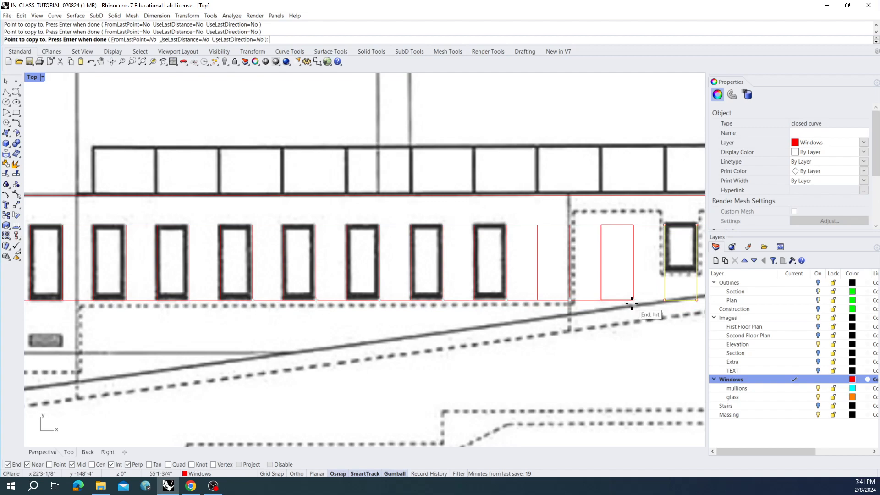
{"action": "left_click", "coordinate": [625, 303]}
{"action": "scroll", "coordinate": [442, 290], "scroll_direction": "down", "scroll_amount": 1}
{"action": "key", "text": "Return"}
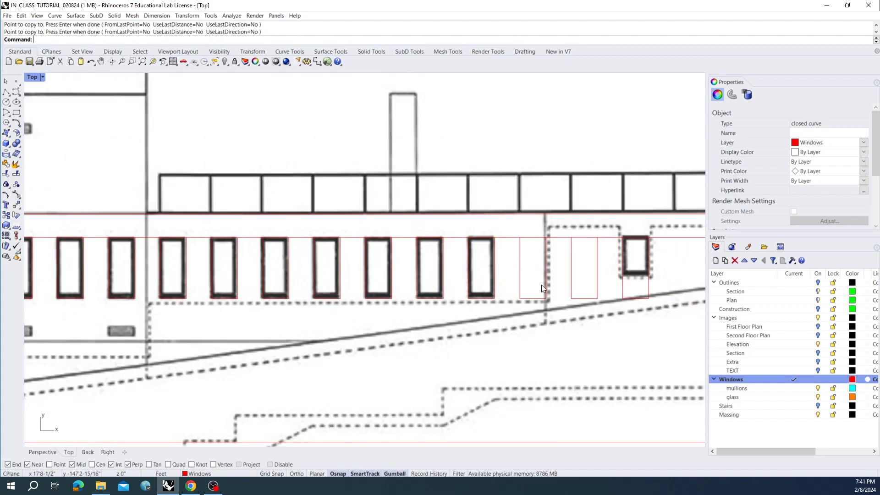
Delete the two extra rectangles between the end of the row and the isolated window
{"action": "right_click_drag", "start_coordinate": [540, 276], "coordinate": [398, 282]}
{"action": "scroll", "coordinate": [490, 278], "scroll_direction": "up", "scroll_amount": 1}
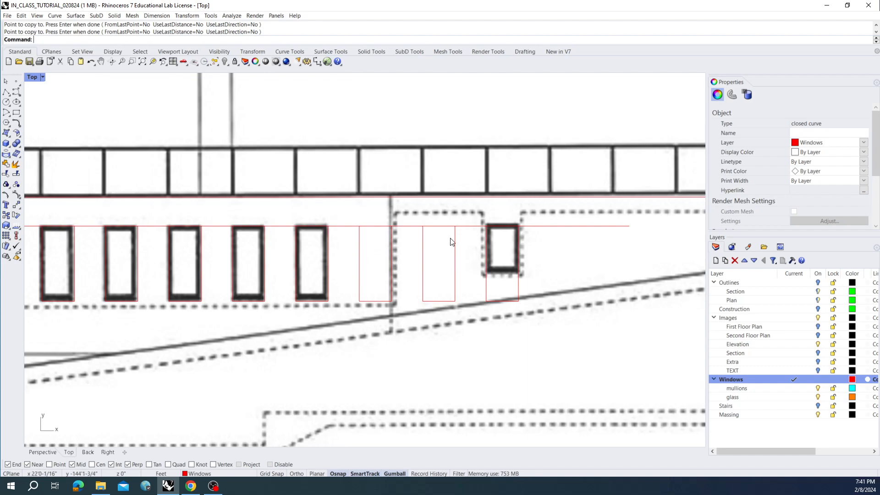
{"action": "key", "text": "Return"}
{"action": "left_click", "coordinate": [455, 266]}
{"action": "left_click", "coordinate": [390, 264], "text": "shift"}
{"action": "key", "text": "Delete"}
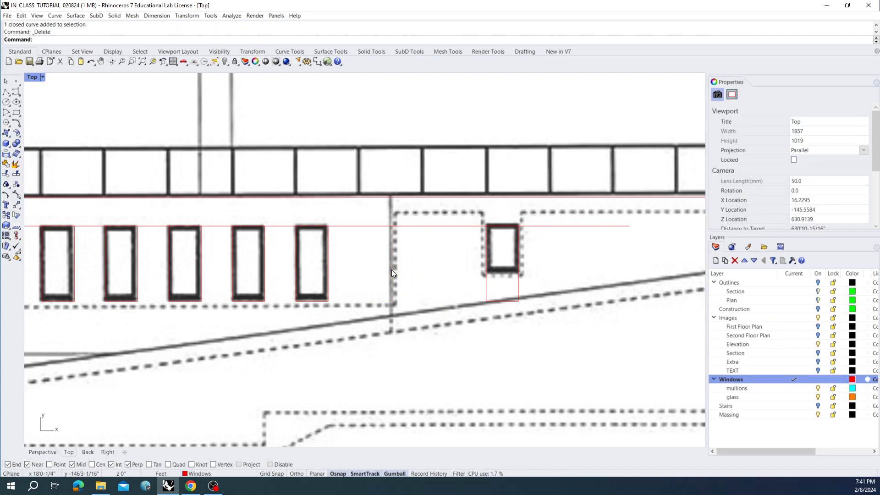
Try shortening the isolated window's rectangle to its sill with Scale1D from the upper-right corner, and undo the scaling
{"action": "right_click_drag", "start_coordinate": [431, 272], "coordinate": [415, 256]}
{"action": "left_click", "coordinate": [470, 244]}
{"action": "right_click_drag", "start_coordinate": [526, 236], "coordinate": [488, 230]}
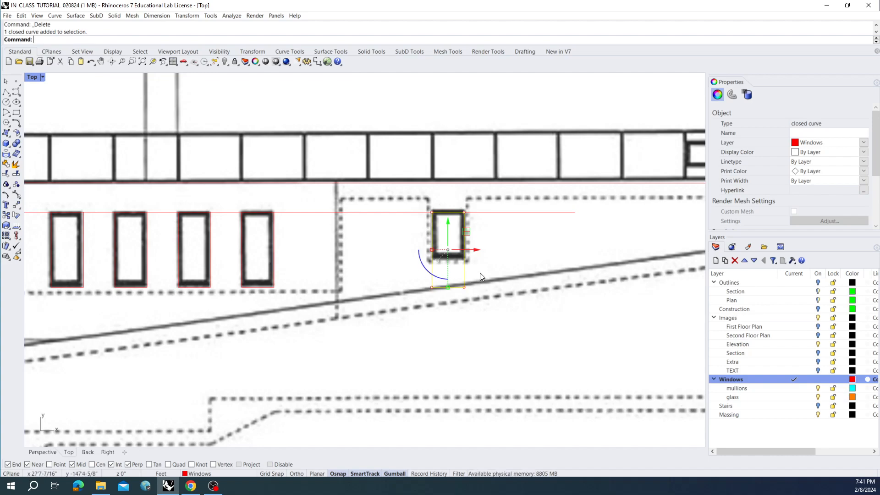
{"action": "type", "text": "cale1D"}
{"action": "right_click", "coordinate": [487, 231]}
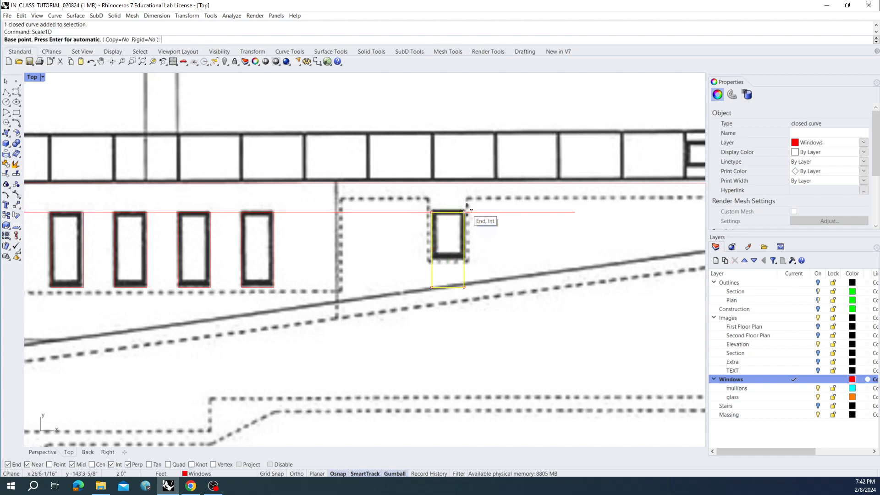
{"action": "left_click", "coordinate": [465, 211]}
{"action": "left_click", "coordinate": [464, 286]}
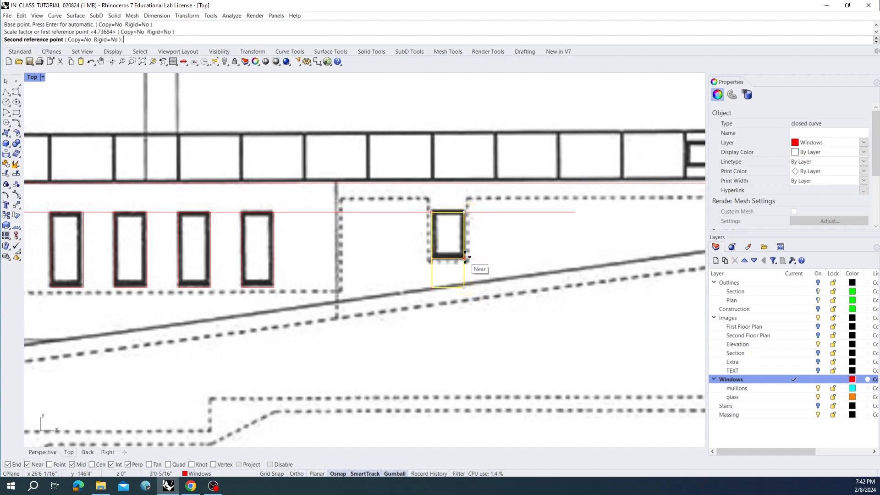
{"action": "left_click", "coordinate": [464, 257]}
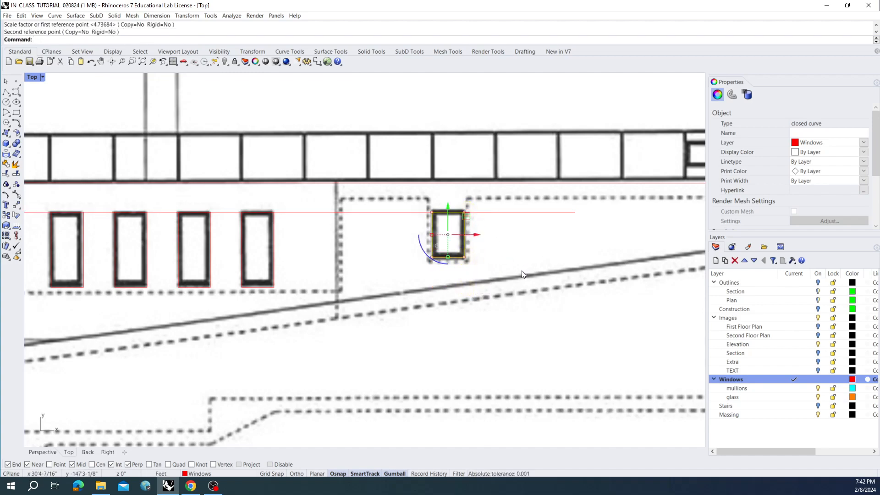
{"action": "key", "text": "ctrl+z"}
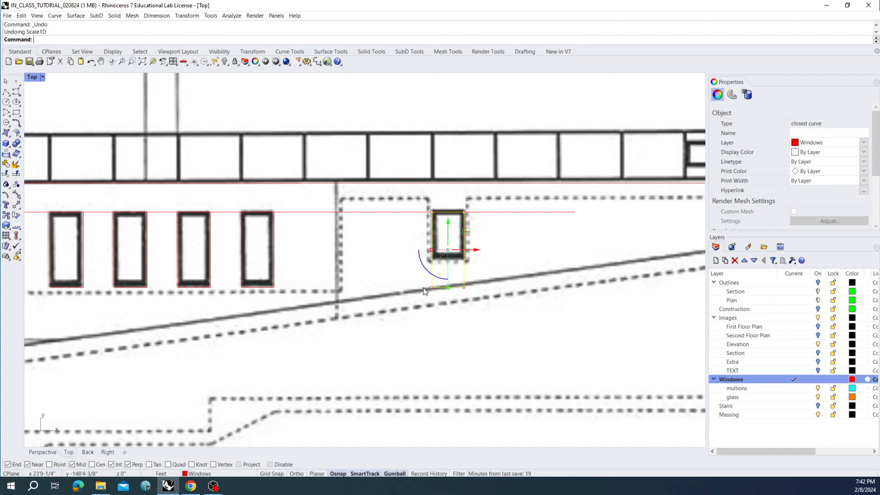
Select only the two lower control points of the isolated window's rectangle and move them vertically up to the drawn sill
{"action": "left_click", "coordinate": [417, 306], "text": "shift"}
{"action": "left_click_drag", "start_coordinate": [417, 306], "coordinate": [442, 294]}
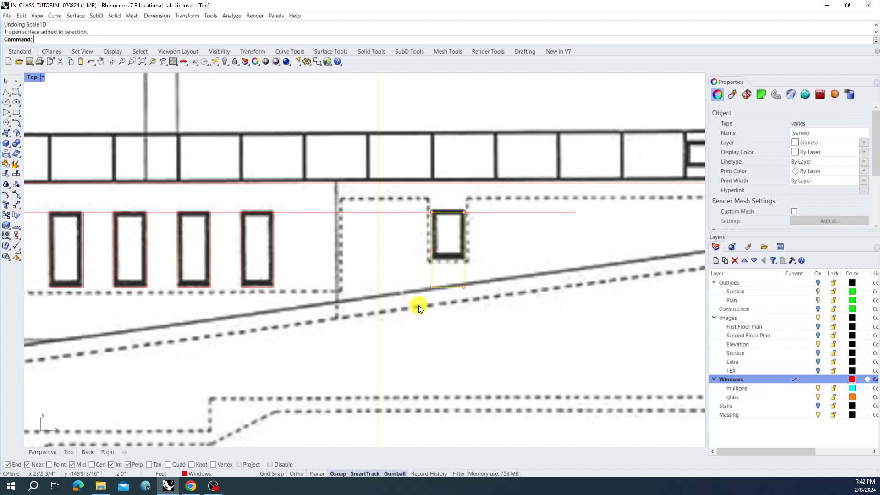
{"action": "key", "text": "ctrl+z"}
{"action": "left_click", "coordinate": [432, 286], "text": "shift"}
{"action": "left_click", "coordinate": [462, 286], "text": "shift"}
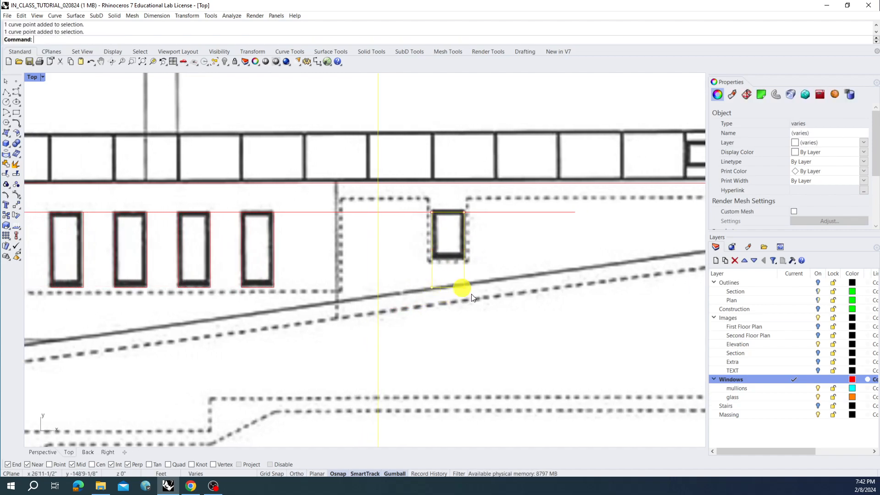
{"action": "left_click", "coordinate": [486, 305], "text": "ctrl"}
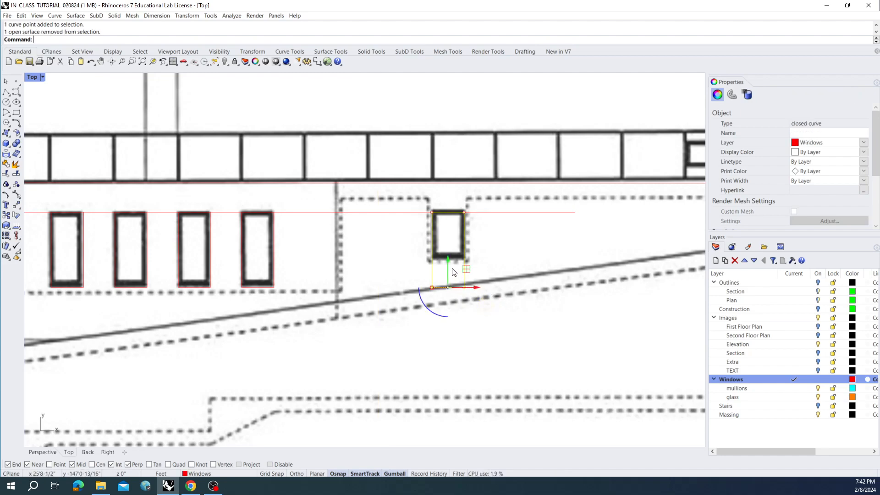
{"action": "left_click_drag", "start_coordinate": [447, 271], "coordinate": [447, 237]}
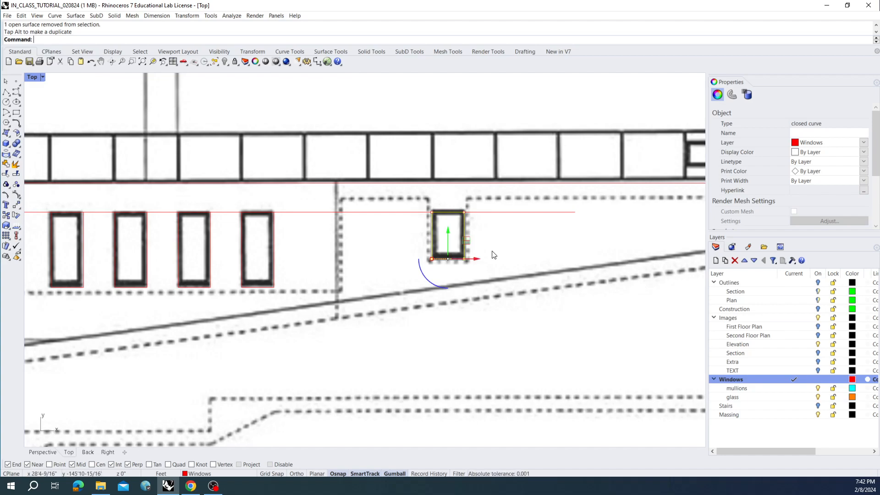
Try moving only the lower-right control point of the isolated window's rectangle away from the window, and undo the move
{"action": "key", "text": "Escape"}
{"action": "left_click", "coordinate": [464, 259]}
{"action": "left_click_drag", "start_coordinate": [465, 234], "coordinate": [511, 278]}
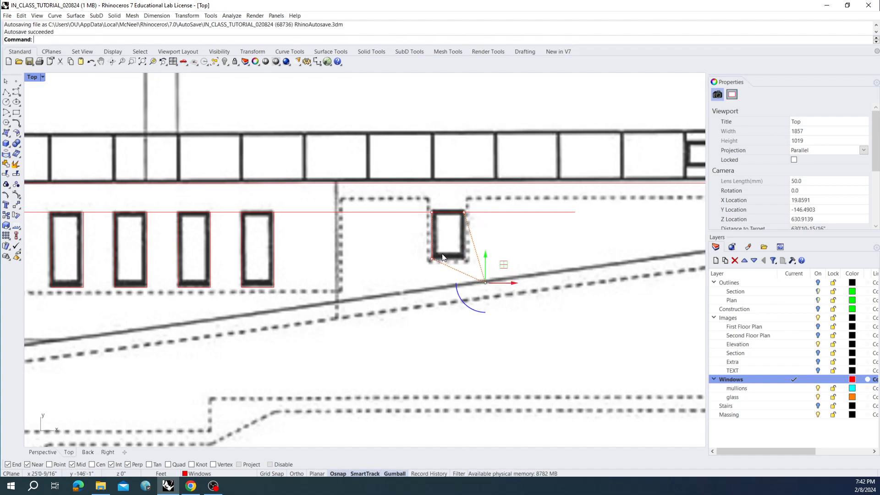
{"action": "key", "text": "ctrl+z"}
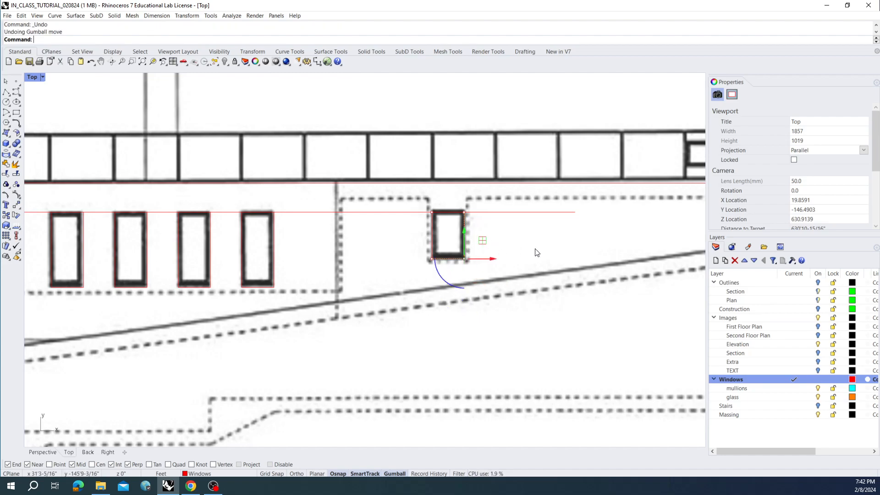
{"action": "key", "text": "Escape"}
Draw a vertical guide polyline from the second lower window's upper-left corner up past the heads of the tower windows
{"action": "scroll", "coordinate": [458, 213], "scroll_direction": "down", "scroll_amount": 5}
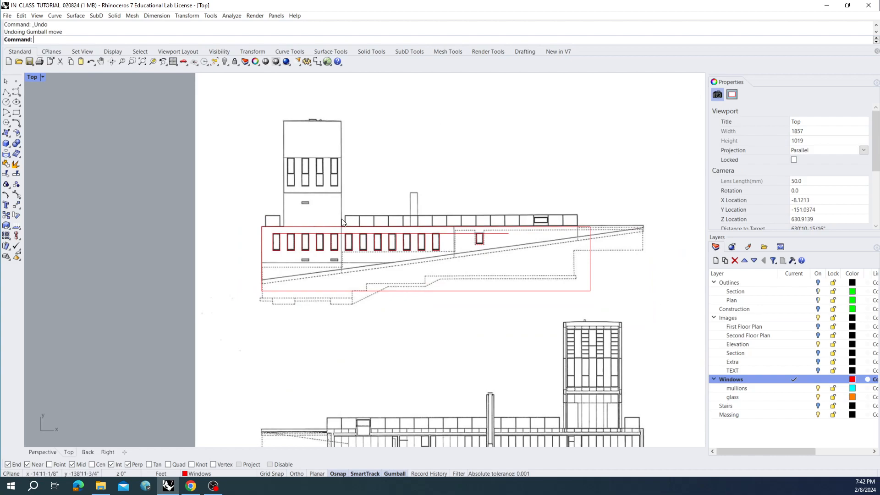
{"action": "scroll", "coordinate": [342, 219], "scroll_direction": "up", "scroll_amount": 4}
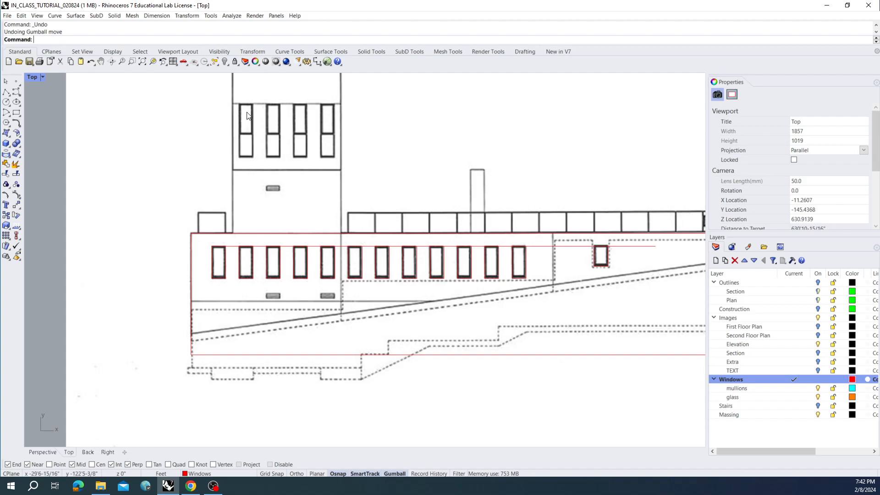
{"action": "scroll", "coordinate": [378, 188], "scroll_direction": "down", "scroll_amount": 1}
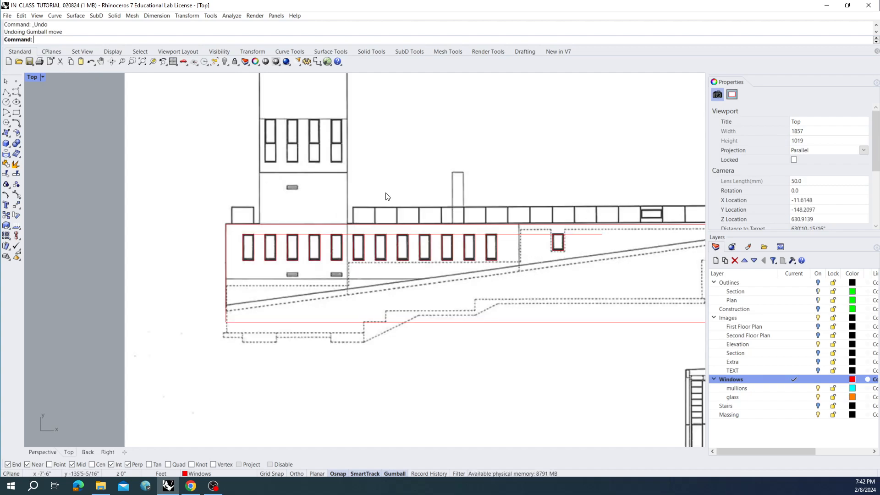
{"action": "scroll", "coordinate": [415, 277], "scroll_direction": "down", "scroll_amount": 1}
{"action": "scroll", "coordinate": [339, 146], "scroll_direction": "up", "scroll_amount": 2}
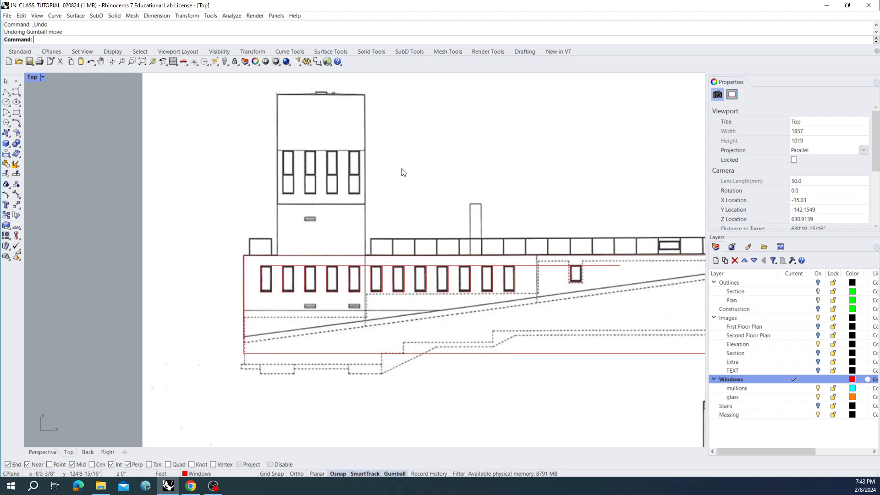
{"action": "left_click", "coordinate": [6, 94]}
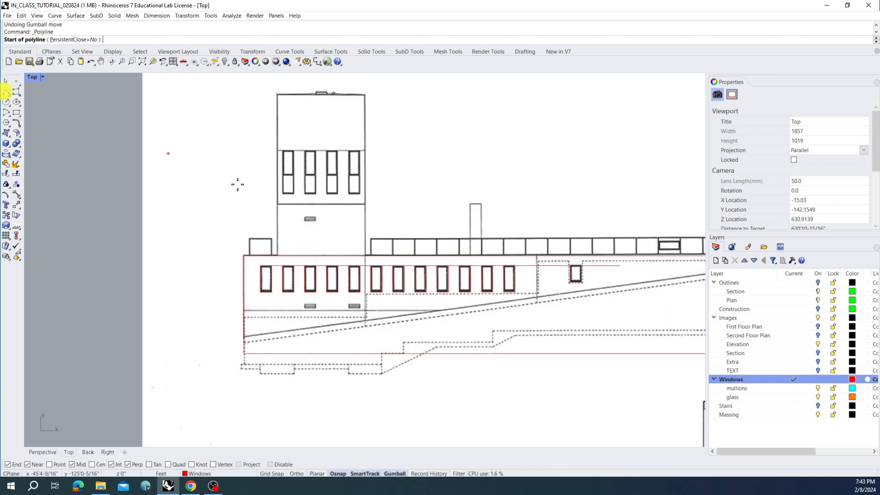
{"action": "left_click", "coordinate": [284, 261]}
{"action": "key", "text": "F8"}
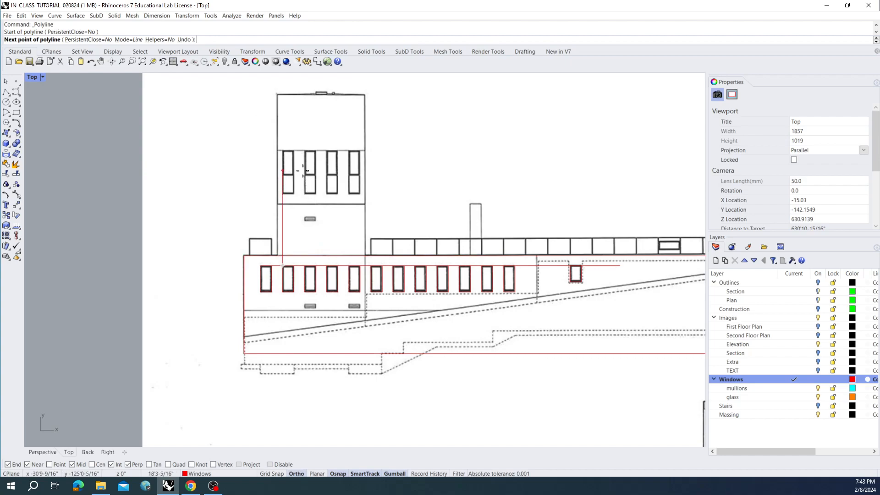
{"action": "key", "text": "F8"}
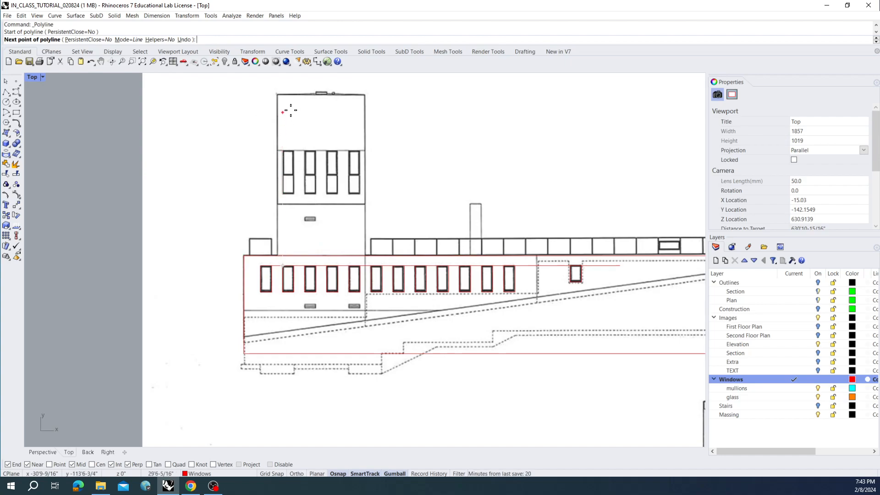
{"action": "left_click", "coordinate": [299, 133]}
{"action": "right_click", "coordinate": [330, 135]}
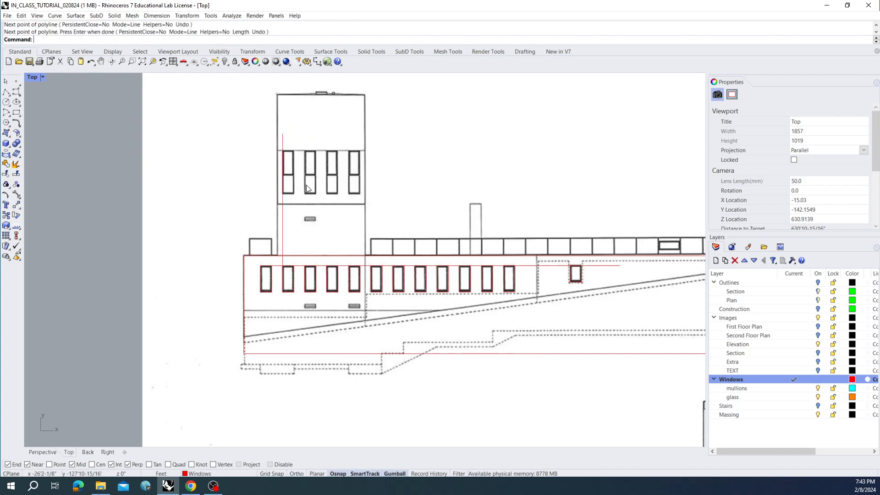
Copy the second to fifth lower window rectangles vertically along the guide up to the heads of the tower windows
{"action": "scroll", "coordinate": [290, 277], "scroll_direction": "up", "scroll_amount": 2}
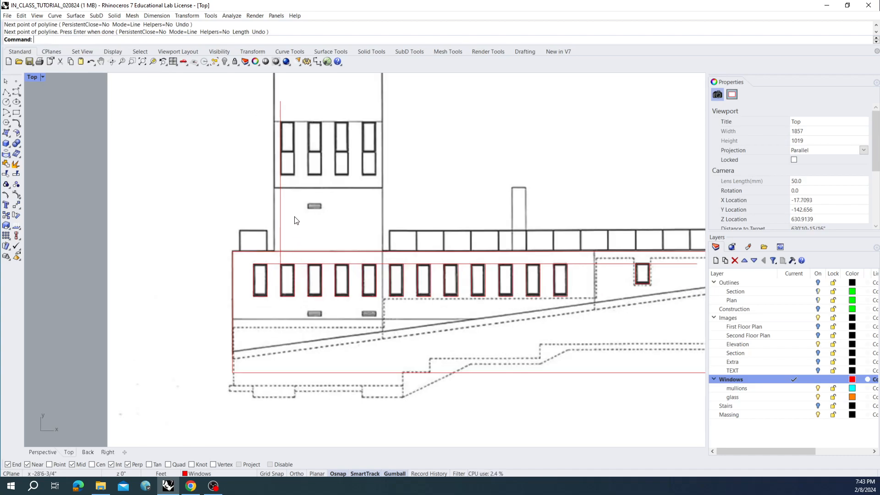
{"action": "left_click", "coordinate": [293, 275]}
{"action": "left_click", "coordinate": [326, 272], "text": "shift"}
{"action": "left_click", "coordinate": [343, 273], "text": "shift"}
{"action": "left_click", "coordinate": [361, 277], "text": "shift"}
{"action": "type", "text": "Copy"}
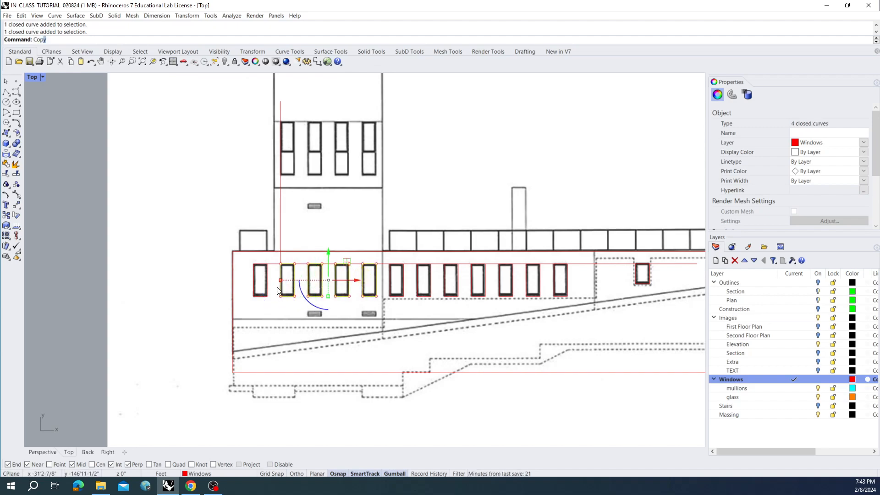
{"action": "key", "text": "Return"}
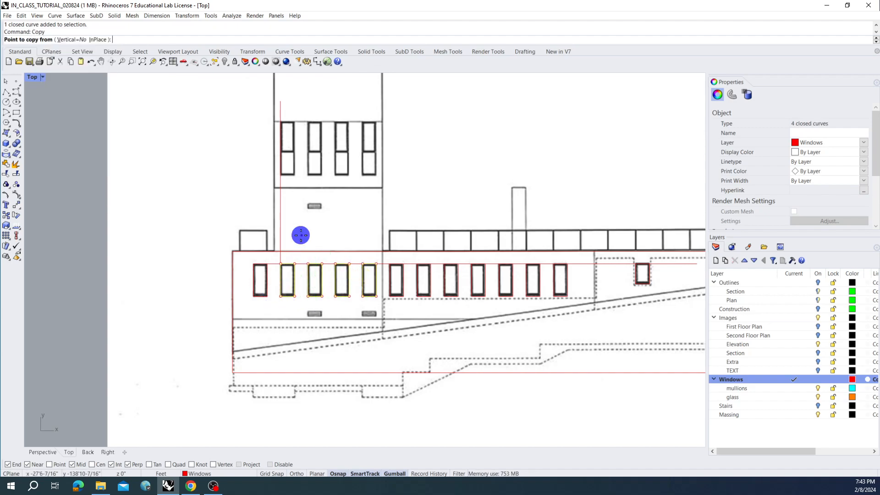
{"action": "left_click", "coordinate": [281, 263]}
{"action": "key", "text": "F8"}
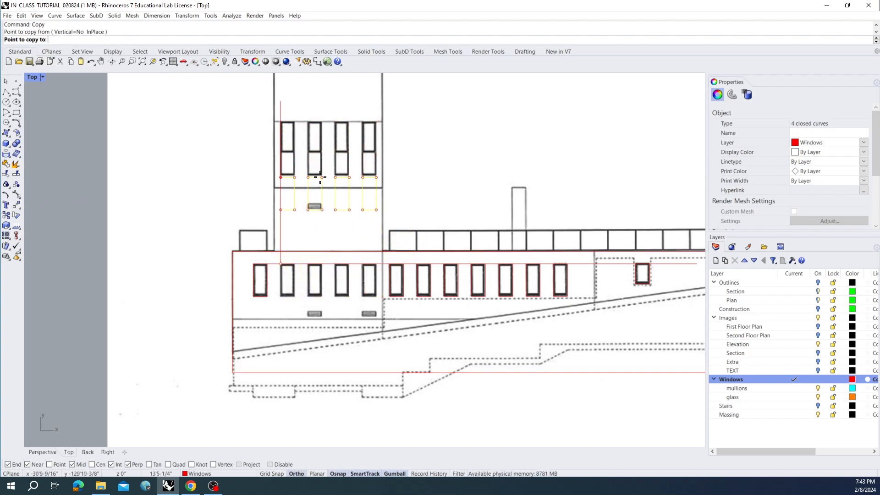
{"action": "key", "text": "F8"}
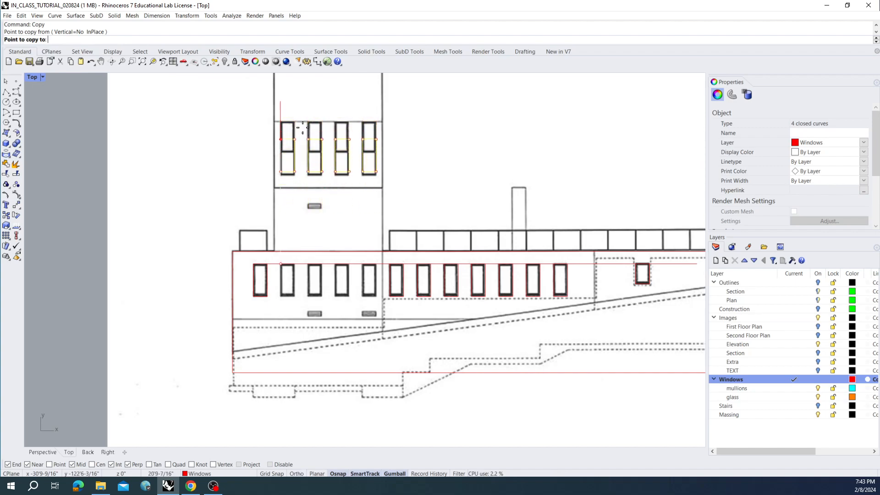
{"action": "scroll", "coordinate": [298, 117], "scroll_direction": "up", "scroll_amount": 5}
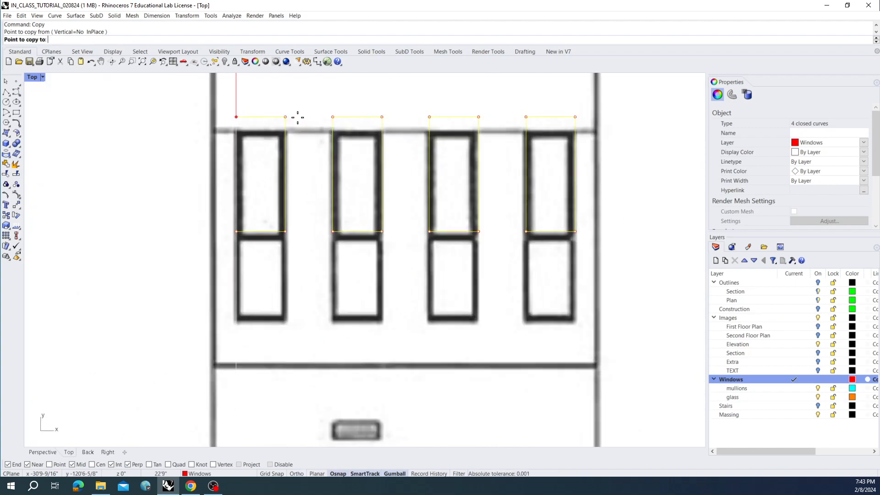
{"action": "left_click", "coordinate": [269, 130]}
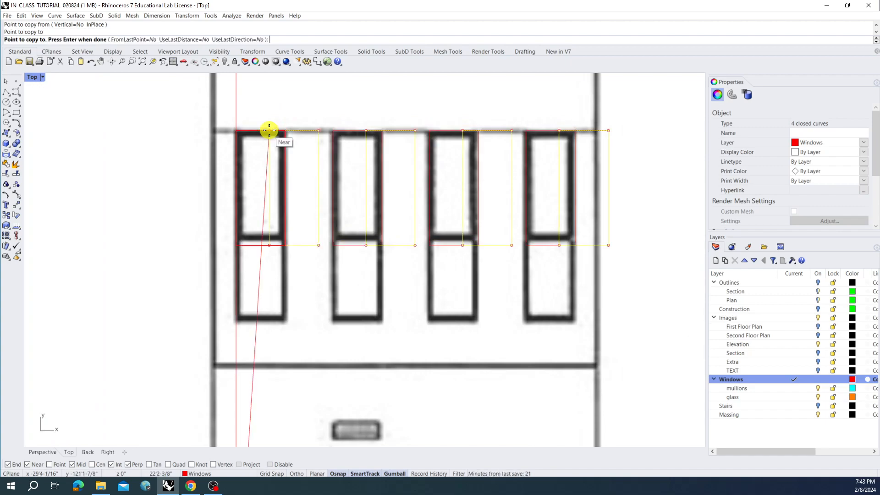
{"action": "key", "text": "Return"}
Stretch the four copied tower window rectangles with Scale1D from their heads down to the drawn sills
{"action": "left_click", "coordinate": [284, 144]}
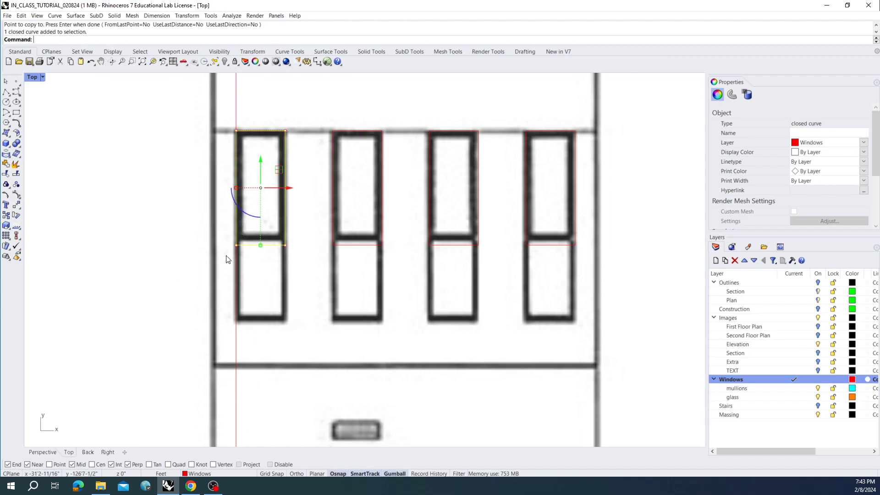
{"action": "scroll", "coordinate": [228, 258], "scroll_direction": "down", "scroll_amount": 3}
{"action": "left_click", "coordinate": [308, 241], "text": "shift"}
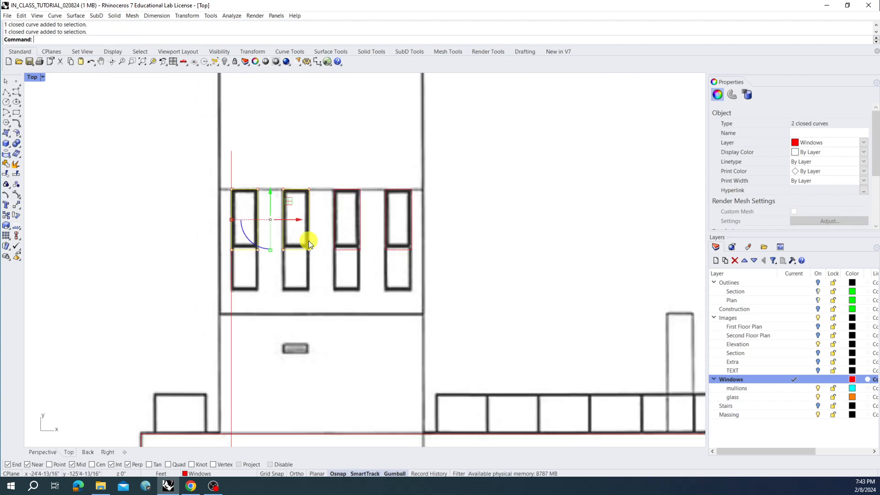
{"action": "left_click", "coordinate": [359, 233], "text": "shift"}
{"action": "left_click", "coordinate": [411, 239], "text": "shift"}
{"action": "type", "text": "Scale1D"}
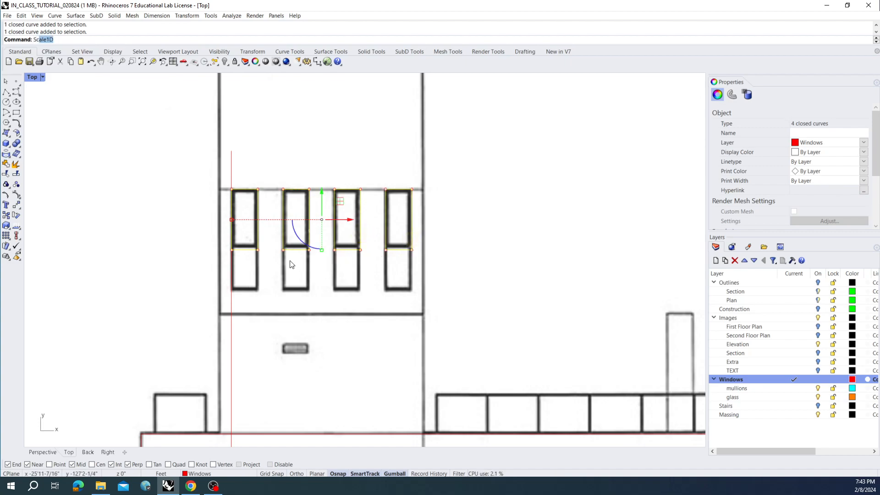
{"action": "key", "text": "Return"}
{"action": "left_click", "coordinate": [257, 189]}
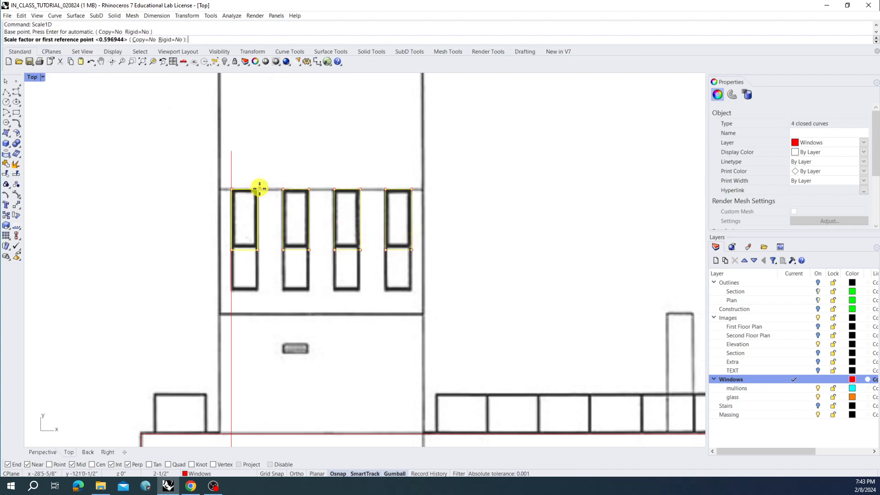
{"action": "left_click", "coordinate": [258, 251]}
{"action": "scroll", "coordinate": [257, 284], "scroll_direction": "up", "scroll_amount": 4}
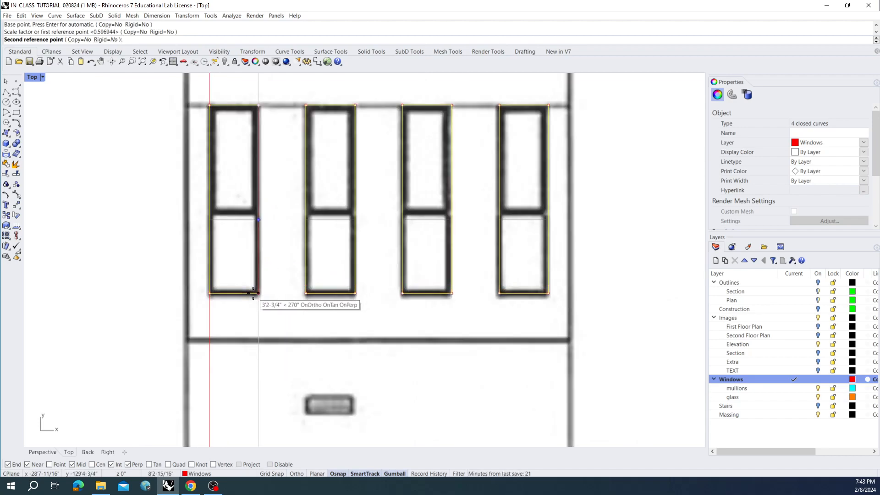
{"action": "left_click", "coordinate": [252, 294]}
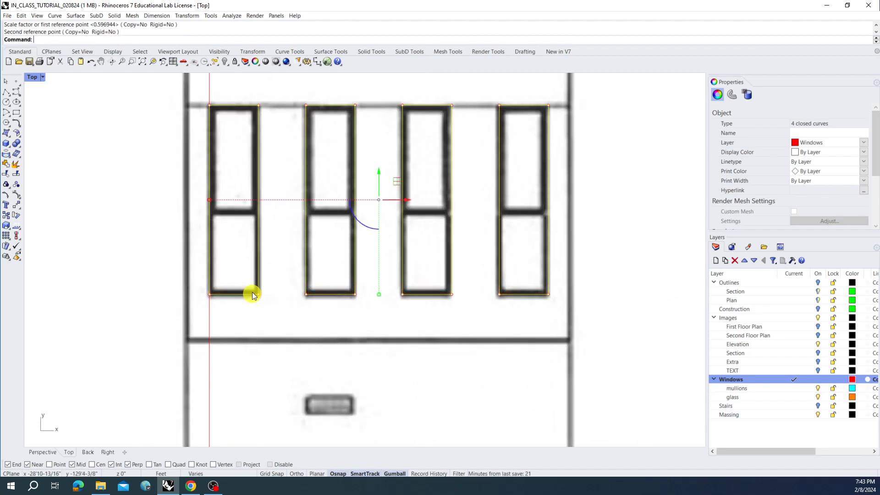
Draw a horizontal polyline along the dividing bars, from the first tower window's outer edge to the last one's
{"action": "left_click", "coordinate": [6, 92]}
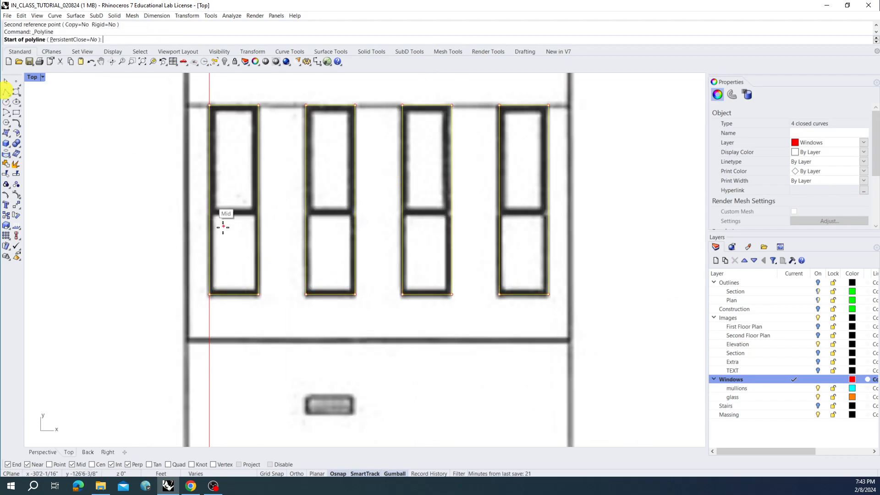
{"action": "left_click", "coordinate": [205, 212]}
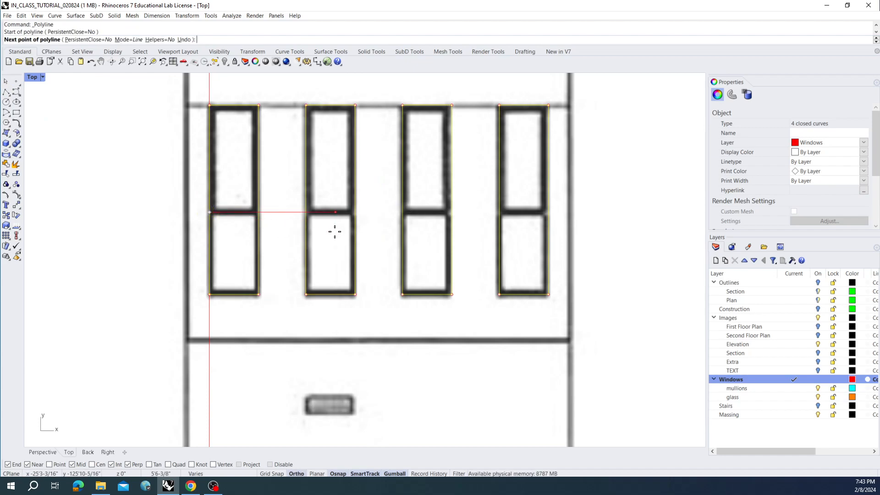
{"action": "left_click", "coordinate": [548, 214]}
{"action": "right_click", "coordinate": [516, 238]}
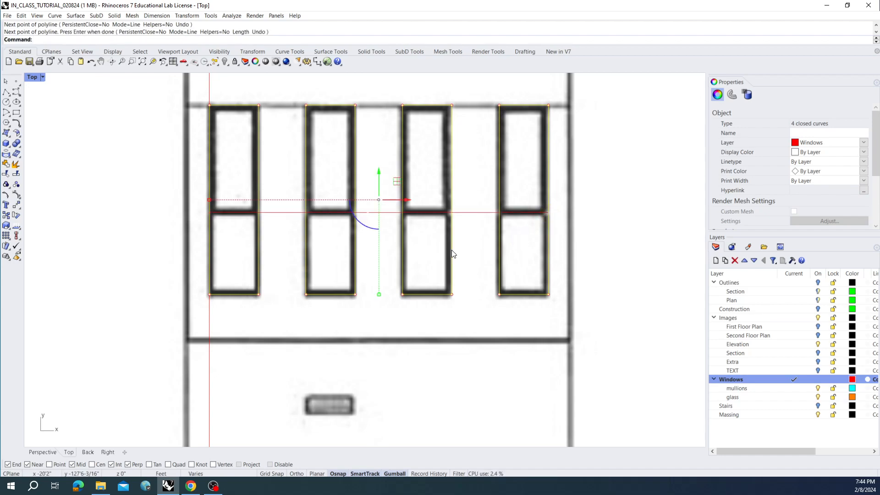
{"action": "key", "text": "Escape"}
Delete the vertical alignment guide and the horizontal guide line along the lower windows' heads
{"action": "scroll", "coordinate": [266, 224], "scroll_direction": "down", "scroll_amount": 5}
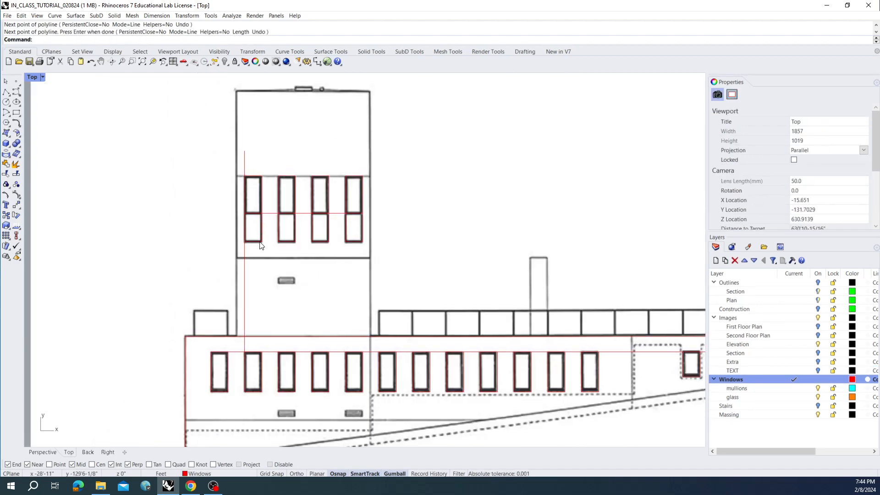
{"action": "left_click", "coordinate": [244, 270]}
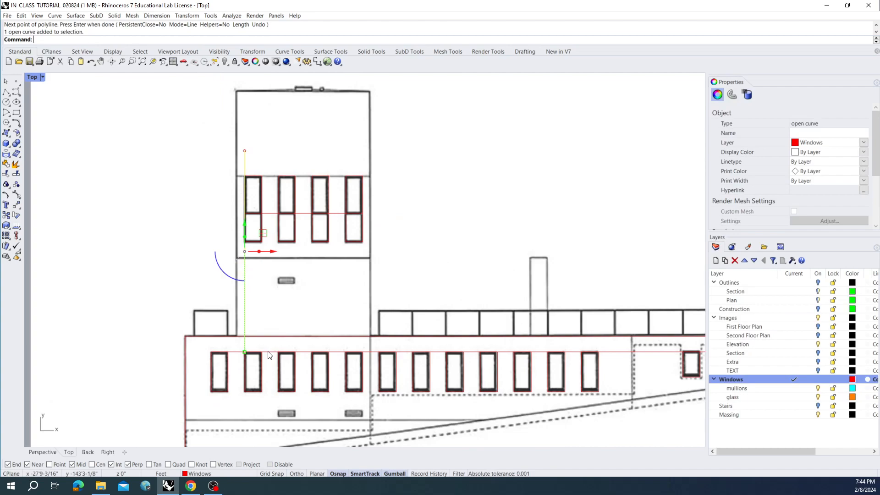
{"action": "key", "text": "Delete"}
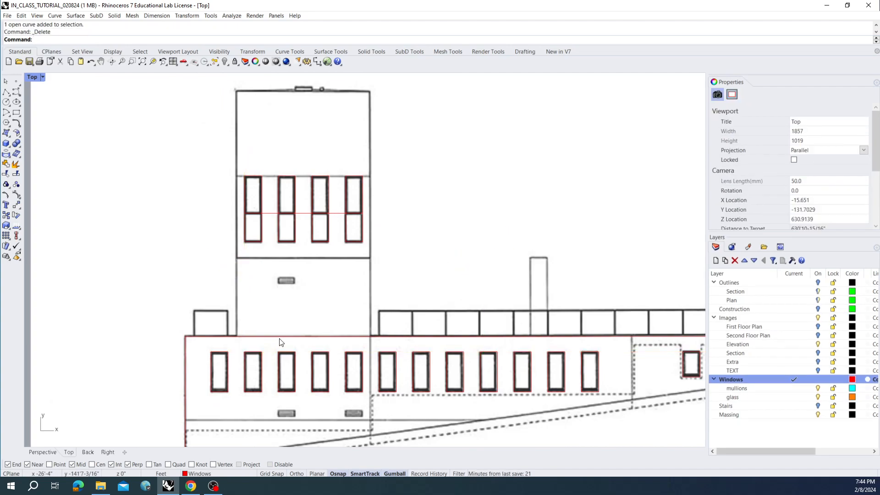
Select the facade outline, all traced windows and the tower dividing line, and group them
{"action": "scroll", "coordinate": [299, 239], "scroll_direction": "down", "scroll_amount": 5}
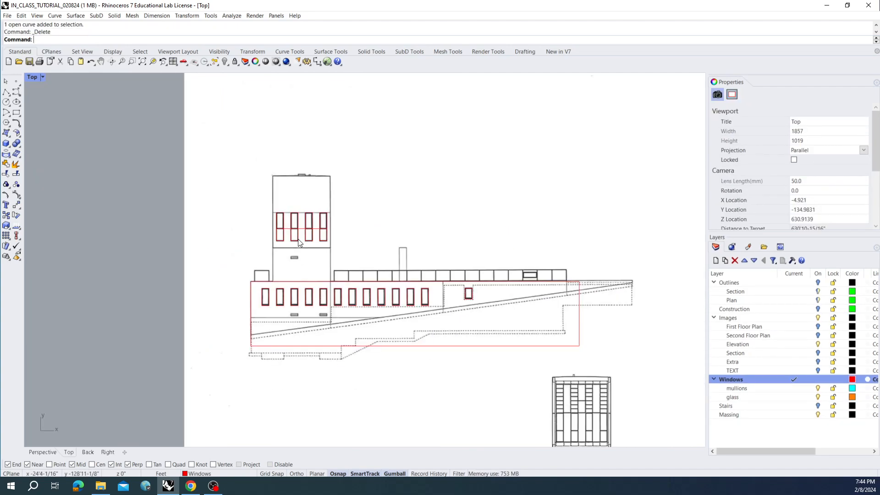
{"action": "left_click_drag", "start_coordinate": [185, 180], "coordinate": [528, 336]}
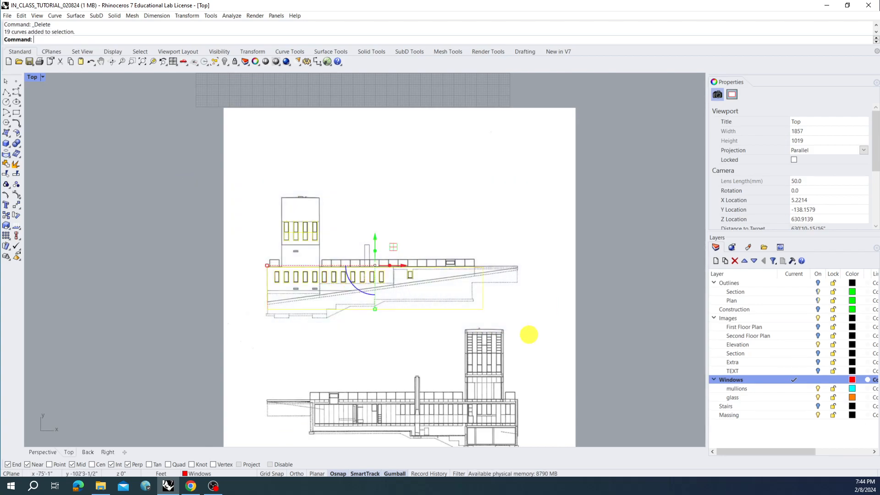
{"action": "type", "text": "group"}
{"action": "right_click", "coordinate": [360, 322]}
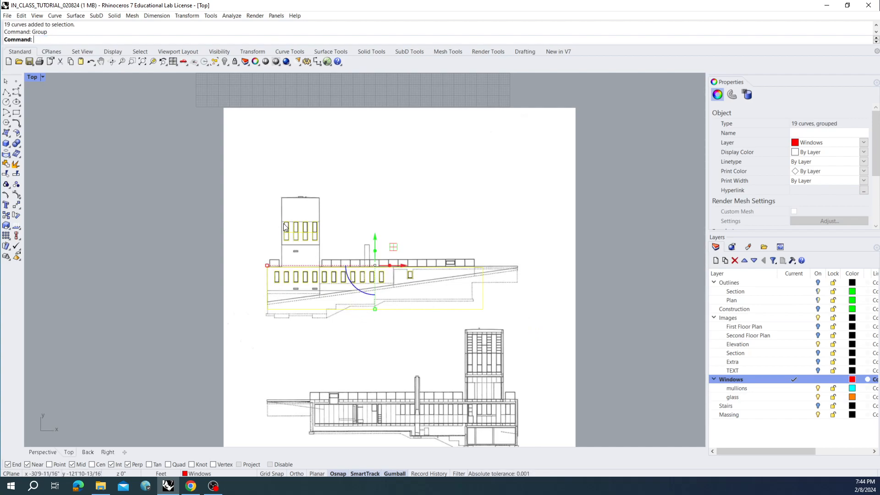
Show all four viewports and rotate the grouped tracing 90 degrees in the perspective view so it stands upright
{"action": "double_click", "coordinate": [36, 77]}
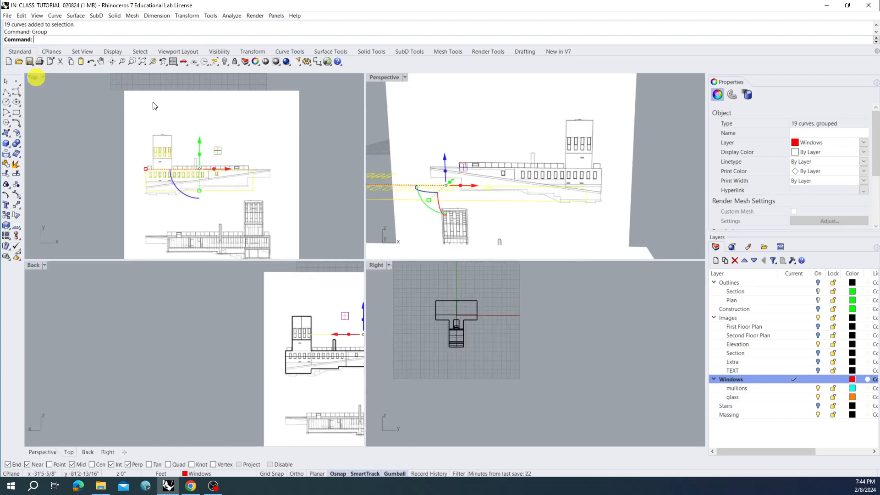
{"action": "scroll", "coordinate": [493, 159], "scroll_direction": "down", "scroll_amount": 6}
{"action": "right_click_drag", "start_coordinate": [507, 173], "coordinate": [443, 197]}
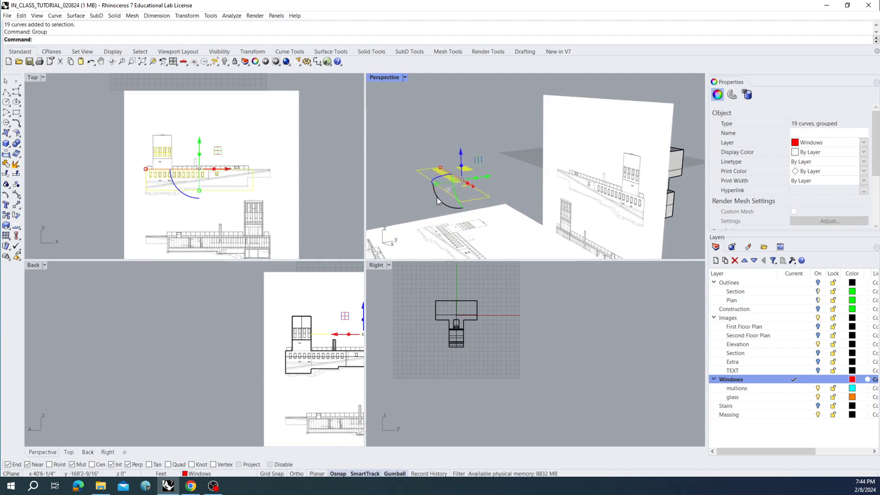
{"action": "left_click", "coordinate": [437, 198]}
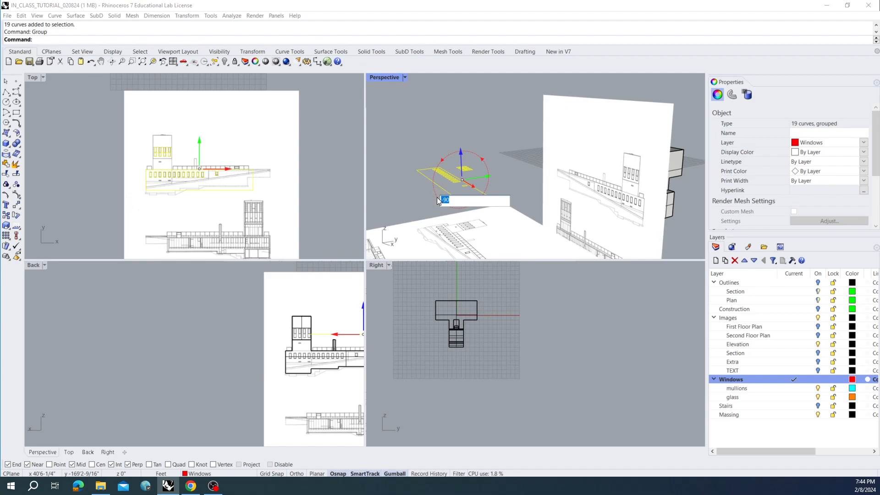
{"action": "type", "text": "90"}
{"action": "key", "text": "Return"}
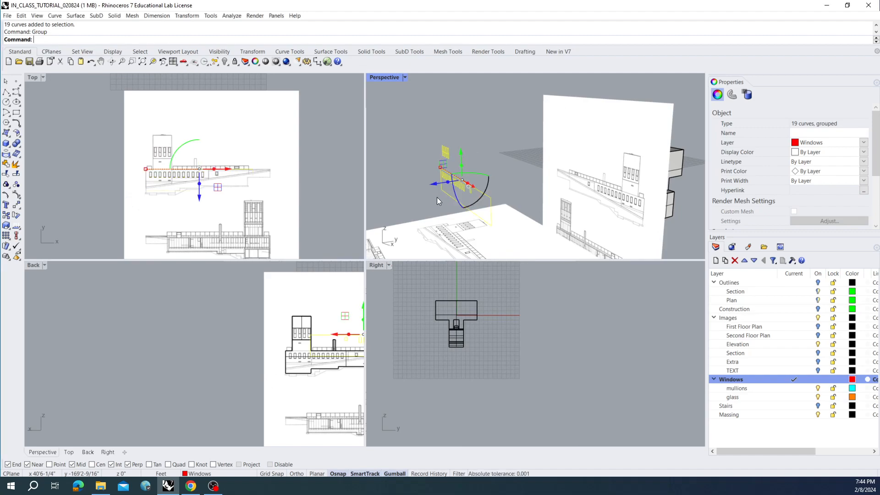
Rotate the upright tracing group 180 degrees about its vertical axis to face the opposite way
{"action": "right_click_drag", "start_coordinate": [476, 158], "coordinate": [484, 157]}
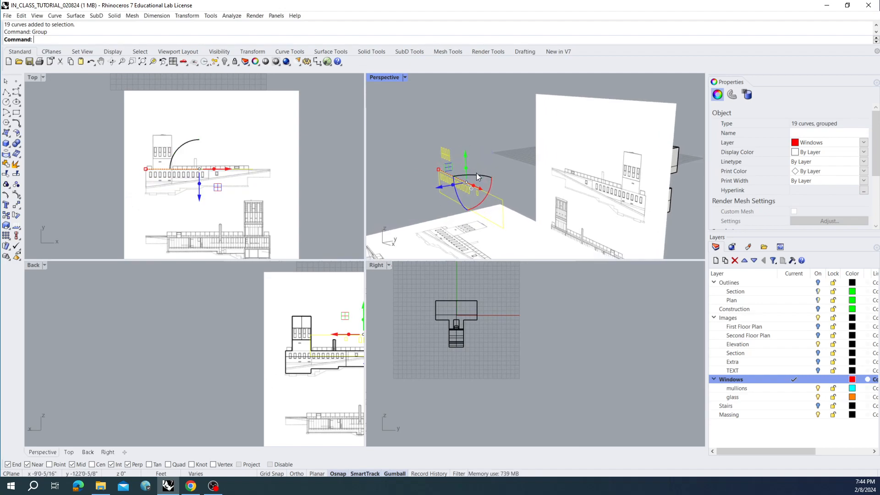
{"action": "left_click", "coordinate": [476, 173]}
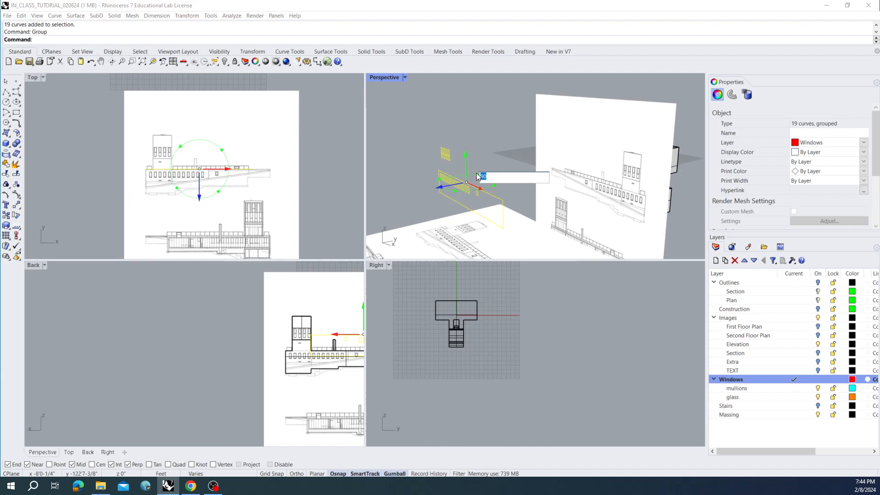
{"action": "key", "text": "Return"}
Turn off the Elevation image layer, keeping Windows as the current layer
{"action": "right_click_drag", "start_coordinate": [551, 166], "coordinate": [586, 150]}
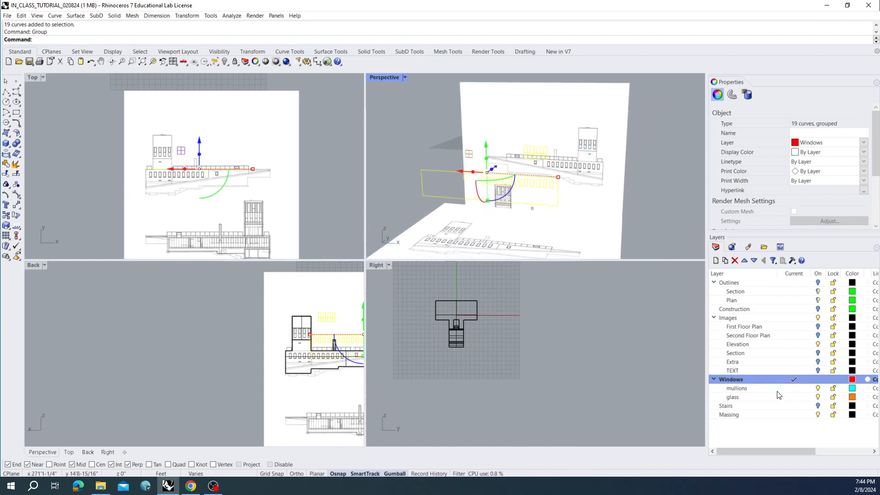
{"action": "left_click", "coordinate": [794, 377]}
{"action": "left_click", "coordinate": [818, 344]}
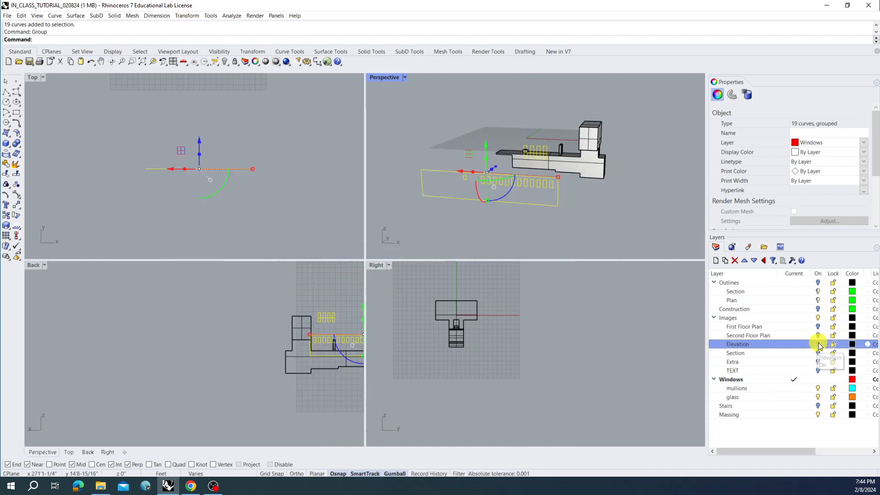
{"action": "right_click_drag", "start_coordinate": [580, 227], "coordinate": [560, 219]}
Move the tracing group from its facade outline's upper tower-side corner to the matching upper corner of the massing's lower block
{"action": "type", "text": "m"}
{"action": "key", "text": "Return"}
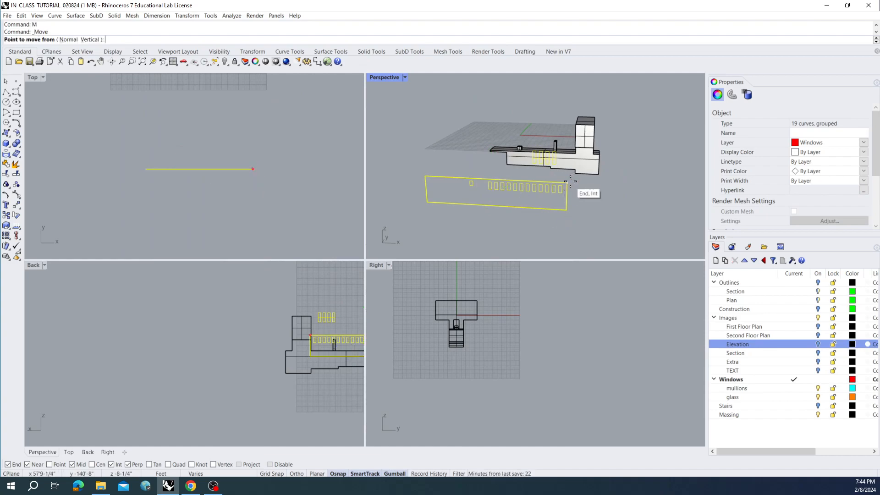
{"action": "left_click", "coordinate": [569, 182]}
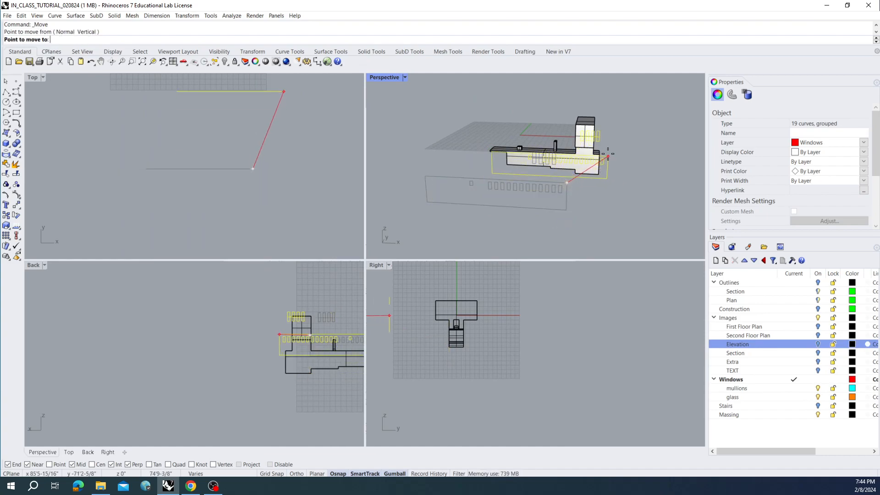
{"action": "scroll", "coordinate": [576, 174], "scroll_direction": "up", "scroll_amount": 4}
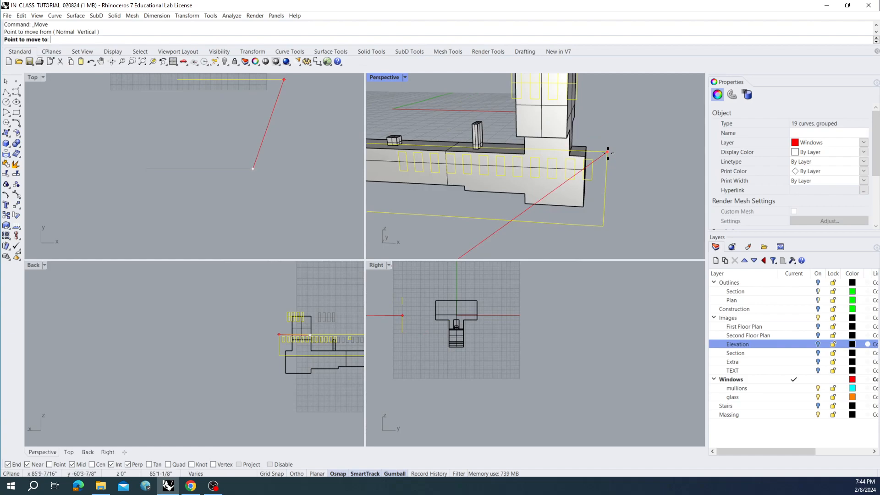
{"action": "left_click", "coordinate": [584, 158]}
{"action": "scroll", "coordinate": [595, 189], "scroll_direction": "down", "scroll_amount": 5}
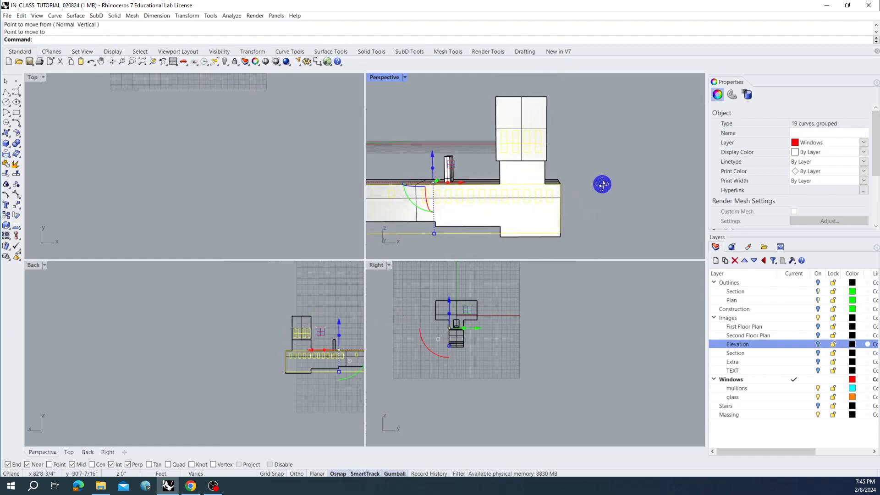
{"action": "right_click_drag", "start_coordinate": [597, 189], "coordinate": [521, 192]}
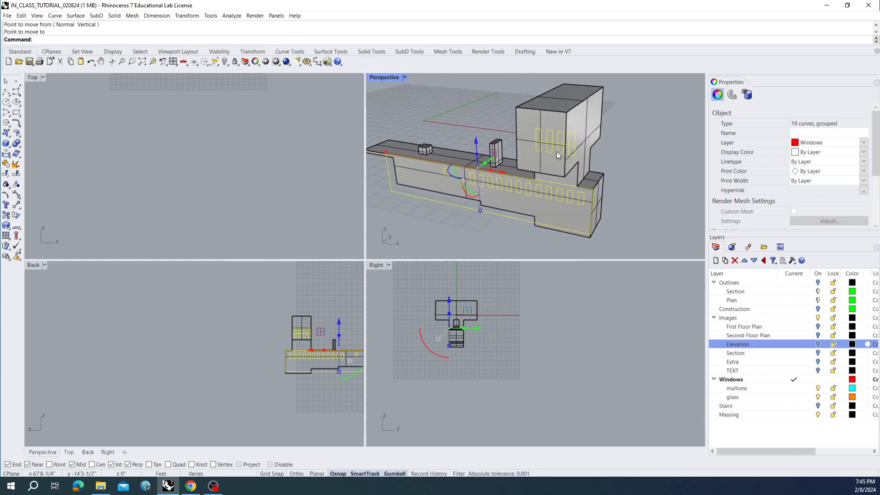
Move the tracing group straight outward, perpendicular to the facade, so it lies in the plane of the tower's front face
{"action": "key", "text": "Return"}
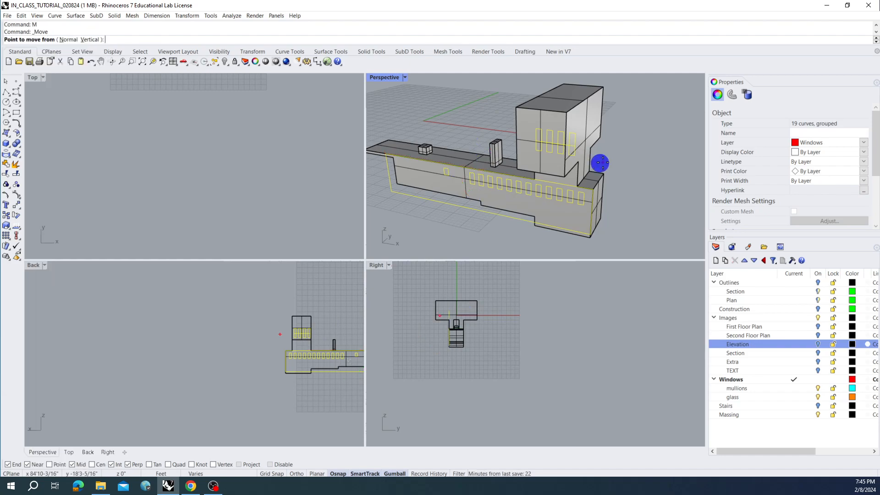
{"action": "left_click", "coordinate": [574, 156]}
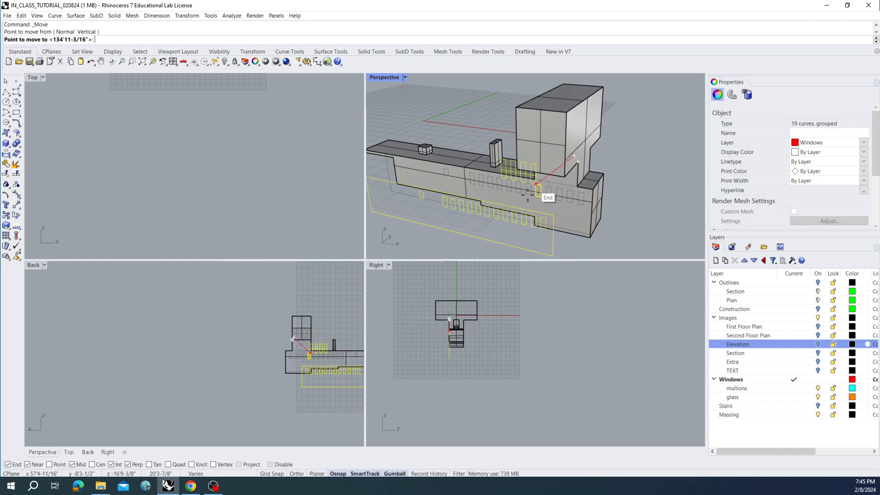
{"action": "key", "text": "shift"}
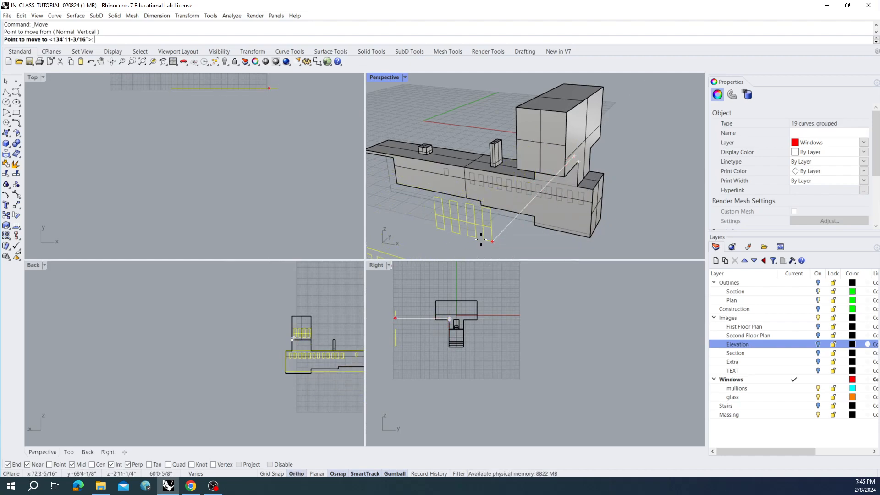
{"action": "left_click", "coordinate": [566, 113]}
Move the tracing group sideways from the midpoint of the tower windows' horizontal line to align with the tower face's centreline
{"action": "mouse_move", "coordinate": [566, 115]}
{"action": "right_mouse_down"}
{"action": "mouse_move", "coordinate": [603, 142]}
{"action": "mouse_move", "coordinate": [566, 166]}
{"action": "mouse_move", "coordinate": [617, 156]}
{"action": "right_mouse_up"}
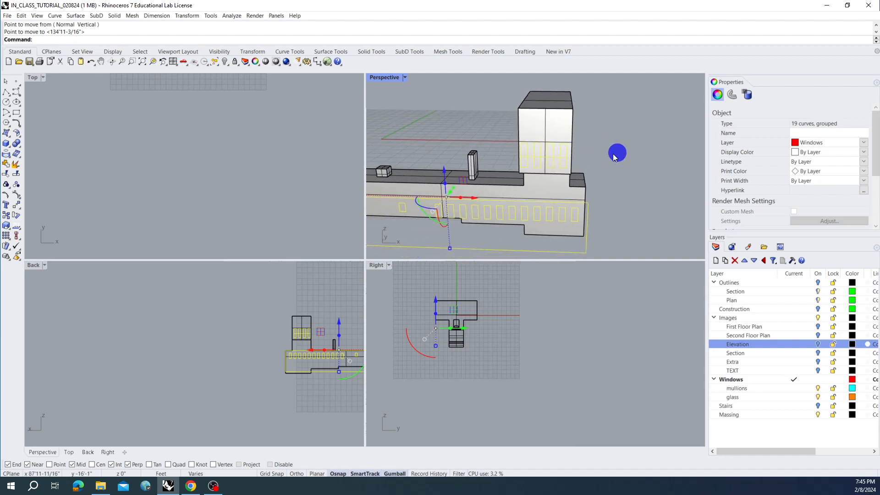
{"action": "type", "text": "M"}
{"action": "key", "text": "Return"}
{"action": "key", "text": "Return"}
{"action": "scroll", "coordinate": [596, 137], "scroll_direction": "up", "scroll_amount": 3}
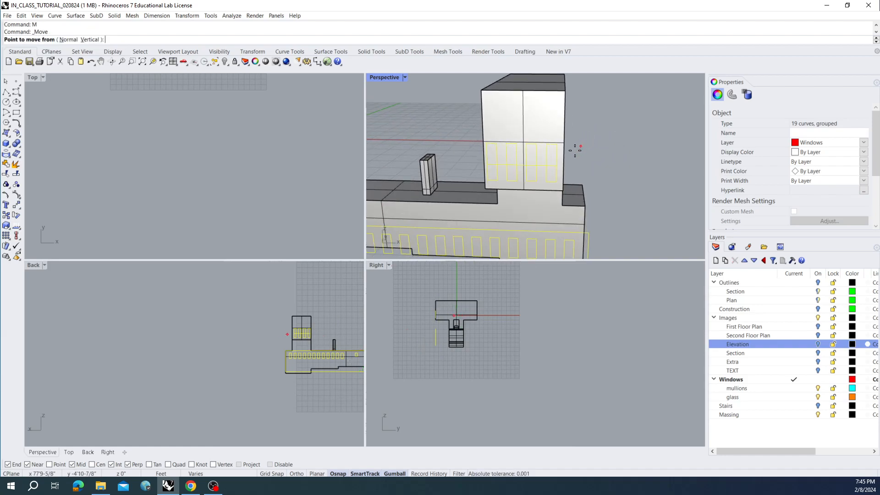
{"action": "left_click", "coordinate": [521, 164]}
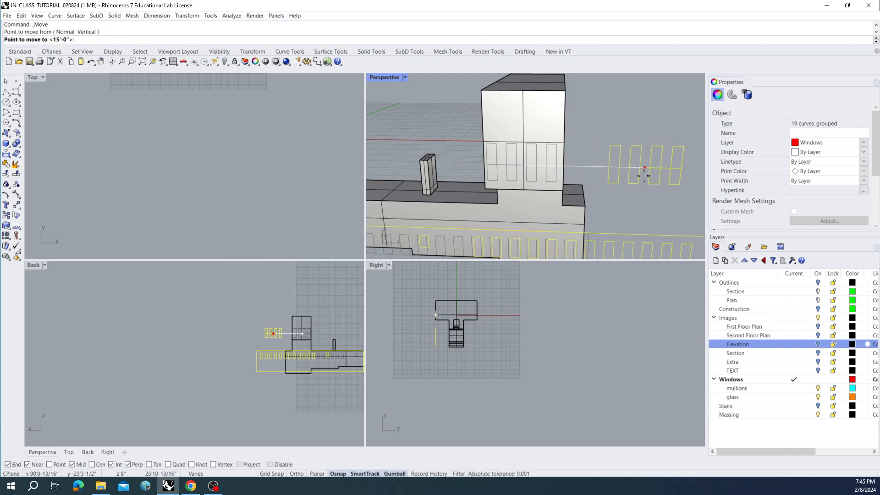
{"action": "left_click", "coordinate": [526, 89]}
Ungroup the tracing's 19 curves
{"action": "right_click_drag", "start_coordinate": [575, 145], "coordinate": [611, 142]}
{"action": "left_click", "coordinate": [586, 145]}
{"action": "left_click", "coordinate": [601, 200]}
{"action": "right_click_drag", "start_coordinate": [602, 202], "coordinate": [584, 216]}
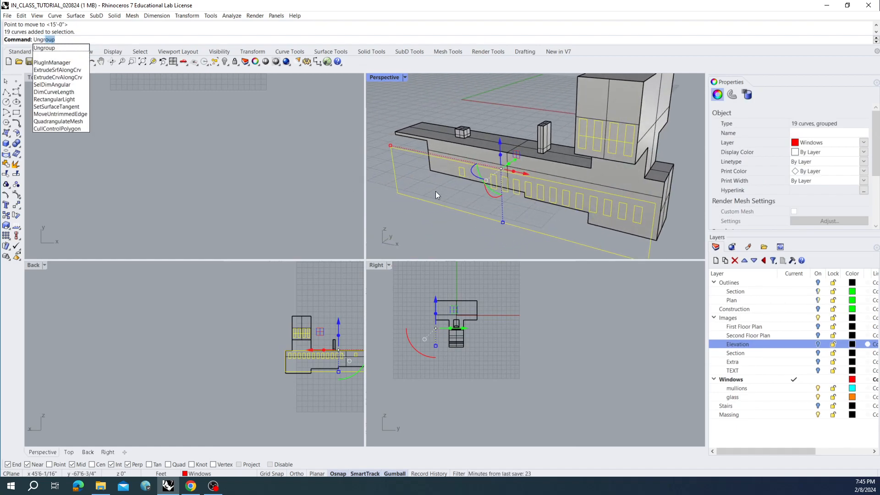
{"action": "key", "text": "Return"}
Exclude the five tower window curves from the selection and group the remaining facade outline and lower window curves
{"action": "right_click_drag", "start_coordinate": [463, 216], "coordinate": [526, 160]}
{"action": "left_click_drag", "start_coordinate": [546, 112], "coordinate": [626, 173], "text": "ctrl"}
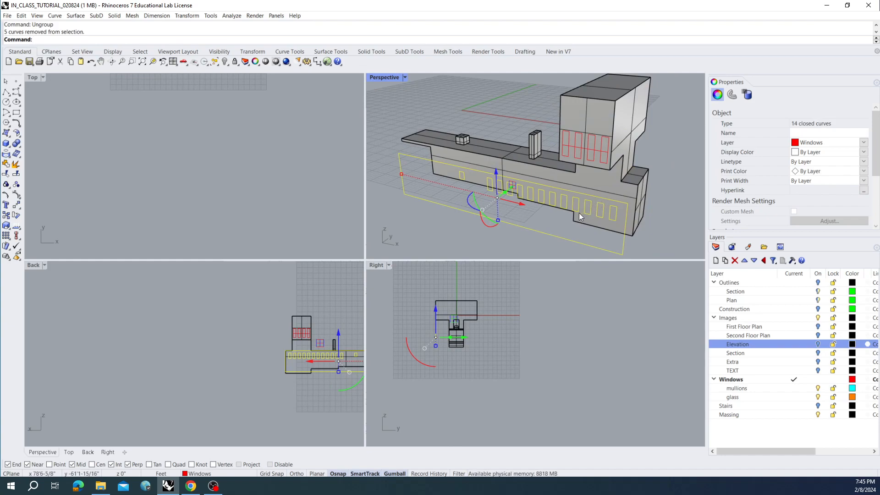
{"action": "key", "text": "Return"}
Move the lower facade group straight back from its outline's upper tower-side corner onto the lower block's front face
{"action": "right_click_drag", "start_coordinate": [568, 204], "coordinate": [531, 168]}
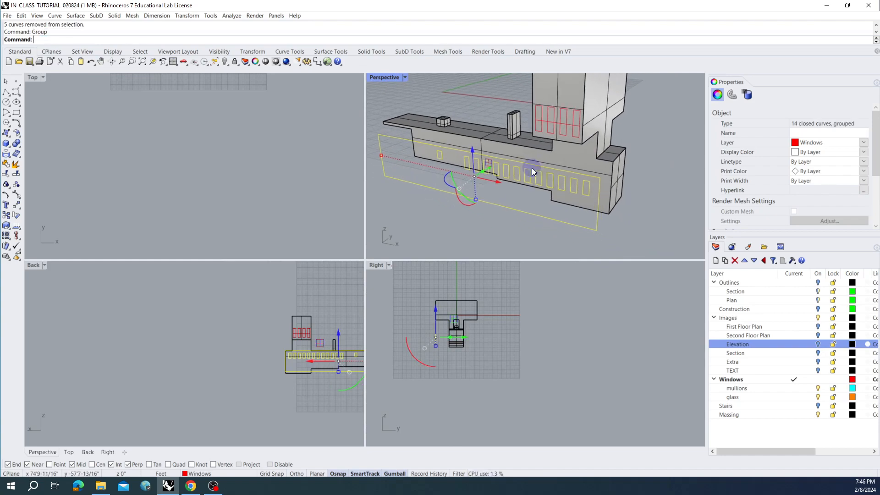
{"action": "type", "text": "Move"}
{"action": "key", "text": "Return"}
{"action": "left_click", "coordinate": [599, 177]}
{"action": "key", "text": "shift"}
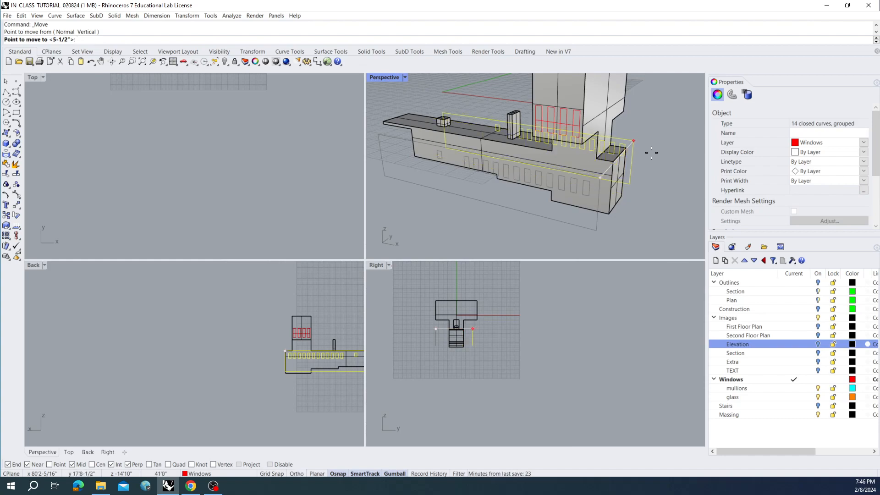
{"action": "left_click", "coordinate": [613, 161]}
{"action": "key", "text": "Escape"}
Check the lower facade group's alignment with the massing's upper corner and front face, and maximize the perspective viewport
{"action": "right_click_drag", "start_coordinate": [635, 173], "coordinate": [671, 166]}
{"action": "scroll", "coordinate": [561, 180], "scroll_direction": "up", "scroll_amount": 6}
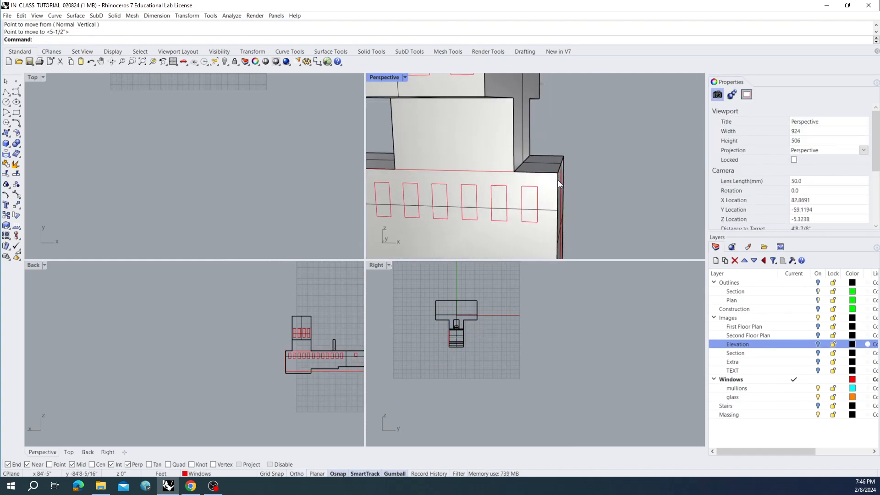
{"action": "scroll", "coordinate": [561, 178], "scroll_direction": "down", "scroll_amount": 3}
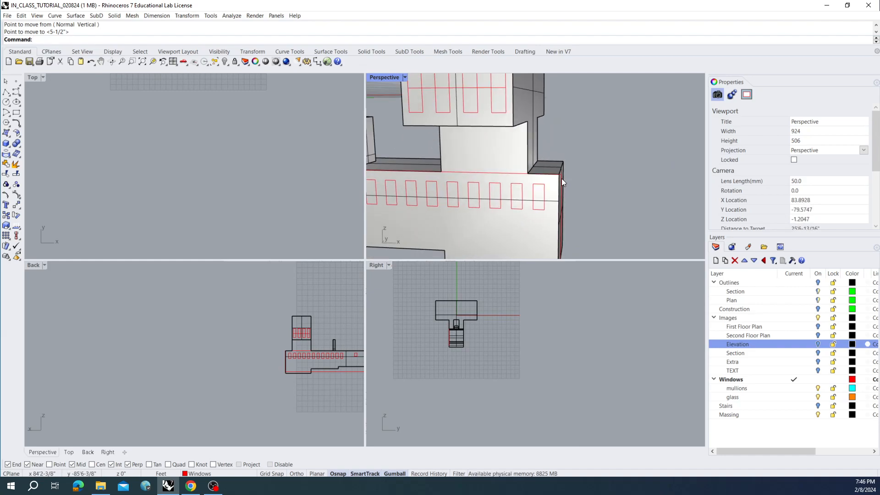
{"action": "left_click", "coordinate": [561, 178]}
{"action": "scroll", "coordinate": [587, 187], "scroll_direction": "down", "scroll_amount": 5}
{"action": "right_click_drag", "start_coordinate": [596, 188], "coordinate": [589, 206]}
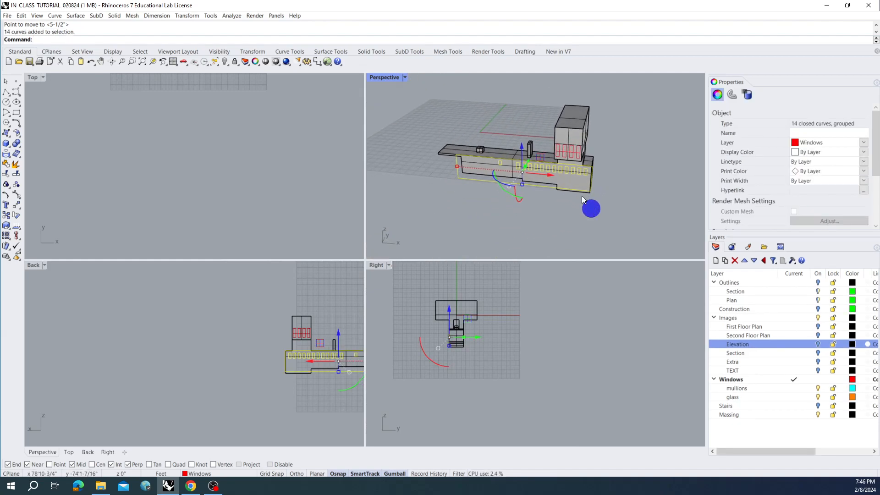
{"action": "scroll", "coordinate": [569, 174], "scroll_direction": "up", "scroll_amount": 6}
{"action": "mouse_move", "coordinate": [569, 175]}
{"action": "right_mouse_down"}
{"action": "mouse_move", "coordinate": [618, 211]}
{"action": "mouse_move", "coordinate": [567, 192]}
{"action": "mouse_move", "coordinate": [576, 189]}
{"action": "mouse_move", "coordinate": [553, 175]}
{"action": "mouse_move", "coordinate": [585, 184]}
{"action": "mouse_move", "coordinate": [575, 202]}
{"action": "mouse_move", "coordinate": [569, 191]}
{"action": "mouse_move", "coordinate": [577, 218]}
{"action": "mouse_move", "coordinate": [496, 170]}
{"action": "mouse_move", "coordinate": [553, 184]}
{"action": "mouse_move", "coordinate": [577, 167]}
{"action": "right_mouse_up"}
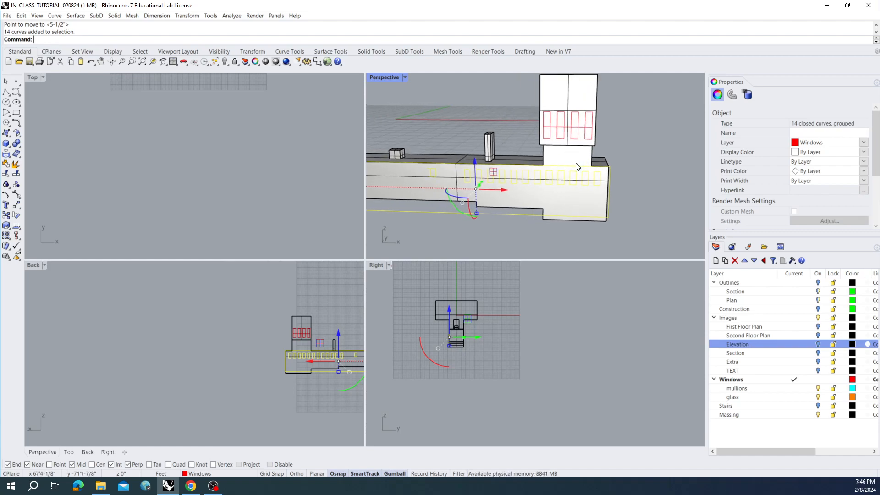
{"action": "double_click", "coordinate": [393, 78]}
{"action": "right_click_drag", "start_coordinate": [481, 198], "coordinate": [440, 185]}
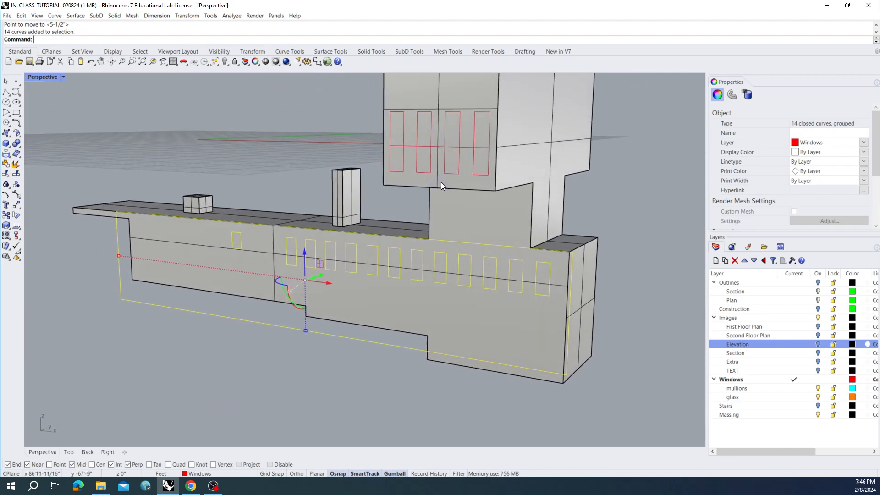
Select the four tall window rectangles on the tower's front face, and clear the selection
{"action": "key", "text": "Escape"}
{"action": "left_click", "coordinate": [452, 174]}
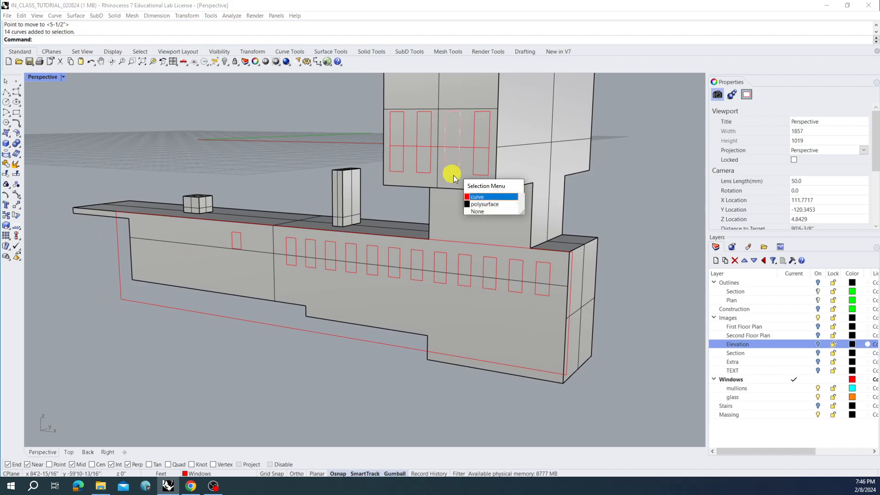
{"action": "left_click", "coordinate": [476, 197]}
{"action": "left_click", "coordinate": [480, 176], "text": "shift"}
{"action": "left_click", "coordinate": [422, 171], "text": "shift"}
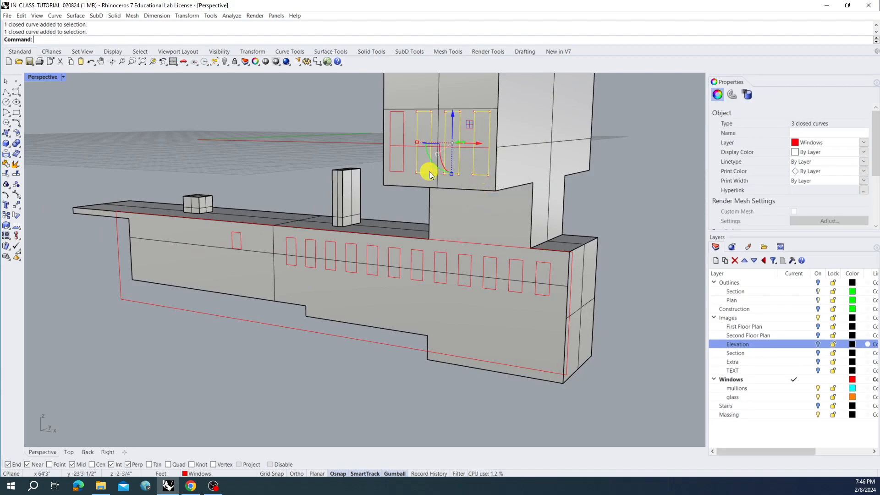
{"action": "left_click", "coordinate": [403, 169], "text": "shift"}
{"action": "right_click_drag", "start_coordinate": [406, 167], "coordinate": [423, 247], "text": "shift"}
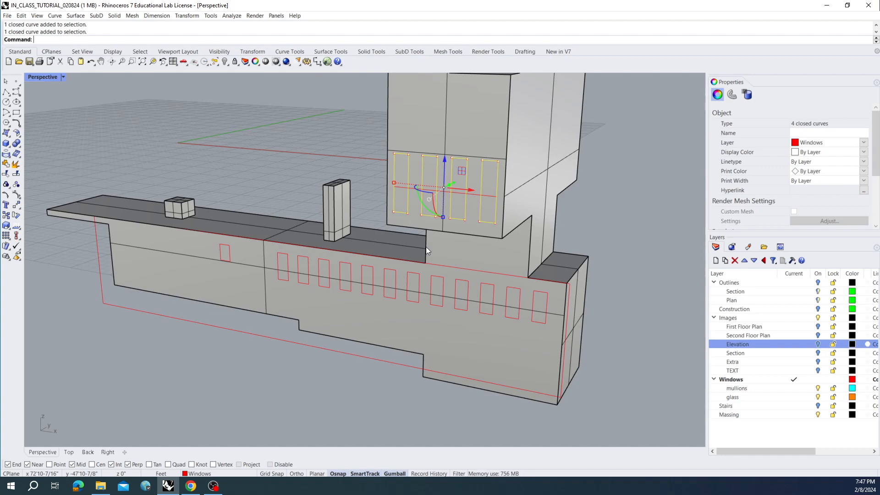
{"action": "left_click", "coordinate": [611, 209]}
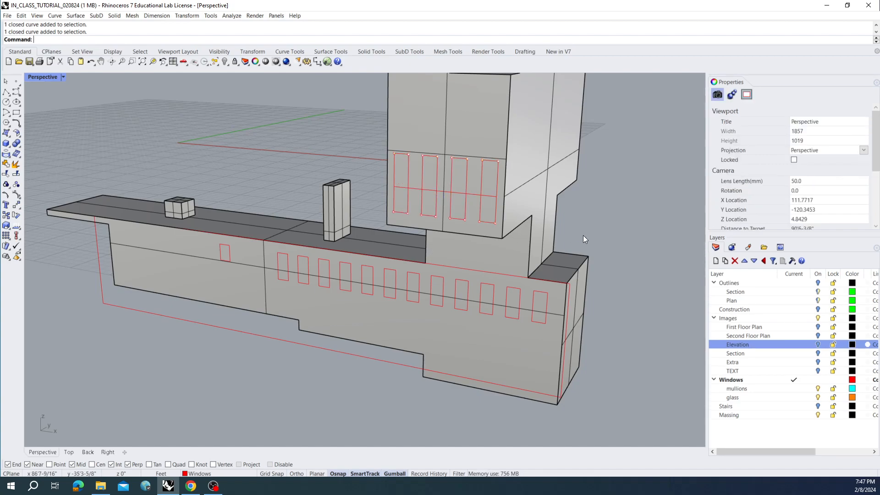
Try deleting the tower's stepped side face from the massing solid, and undo the deletion
{"action": "left_click", "coordinate": [530, 175]}
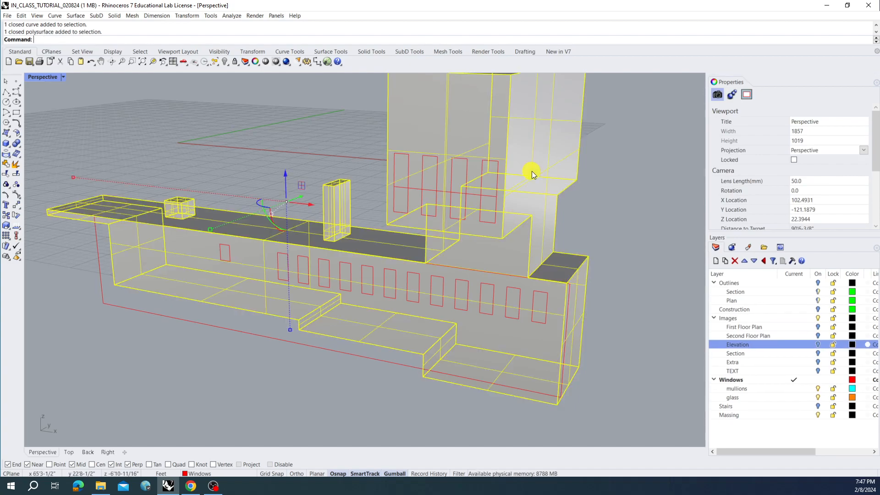
{"action": "left_click", "coordinate": [624, 201]}
{"action": "left_click", "coordinate": [557, 185], "text": "ctrl+shift"}
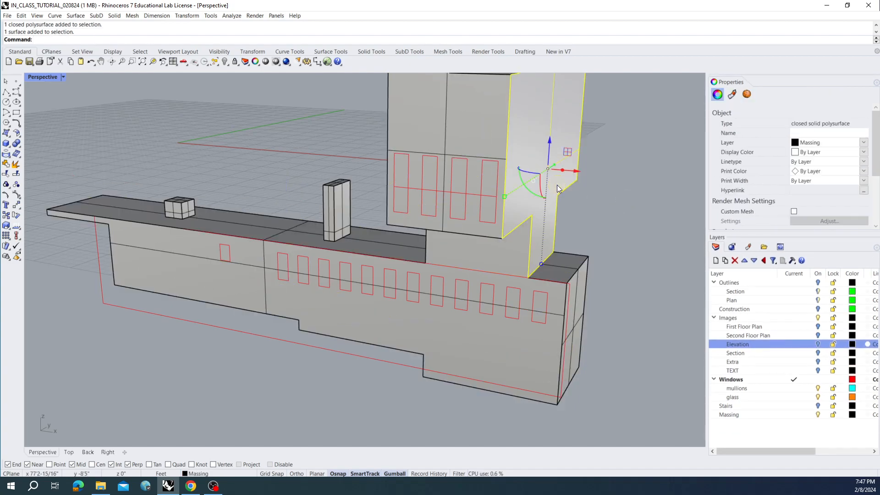
{"action": "key", "text": "Delete"}
{"action": "right_click_drag", "start_coordinate": [545, 193], "coordinate": [391, 209]}
{"action": "key", "text": "ctrl+z"}
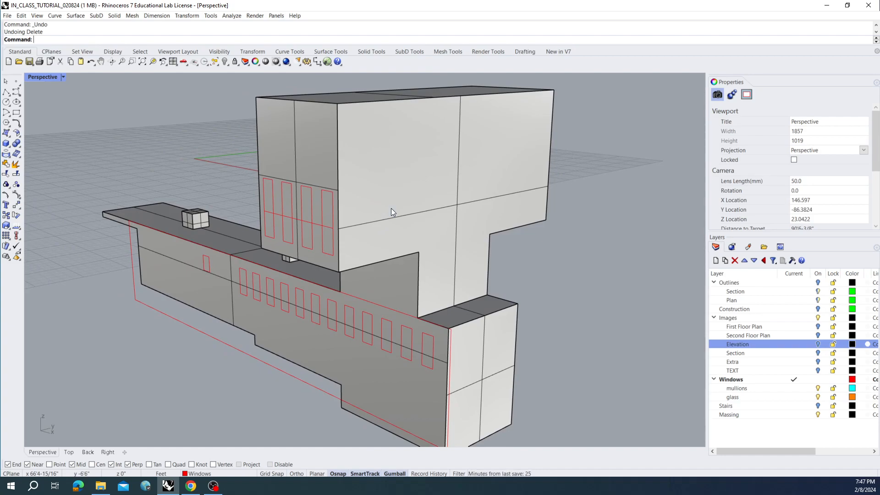
Duplicate the massing together with all facade and window curves, placing the copy clear of the original
{"action": "right_click_drag", "start_coordinate": [377, 224], "coordinate": [393, 231]}
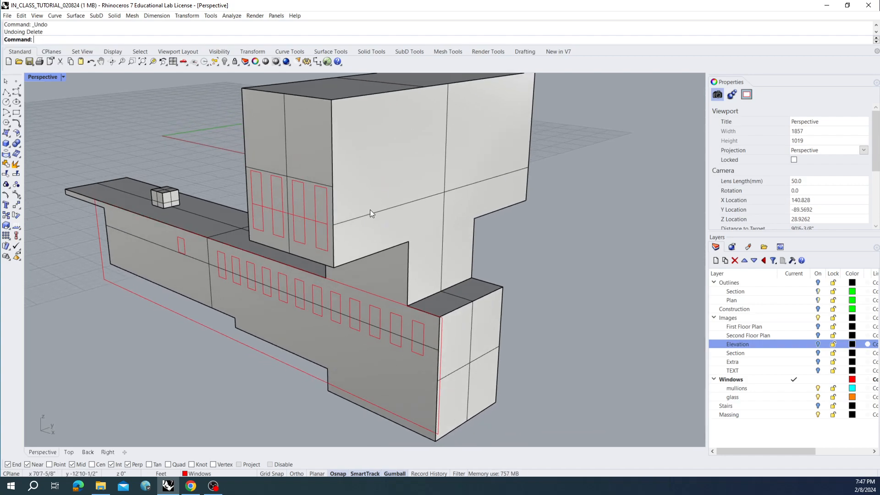
{"action": "scroll", "coordinate": [373, 209], "scroll_direction": "down", "scroll_amount": 2}
{"action": "right_click_drag", "start_coordinate": [379, 202], "coordinate": [454, 237]}
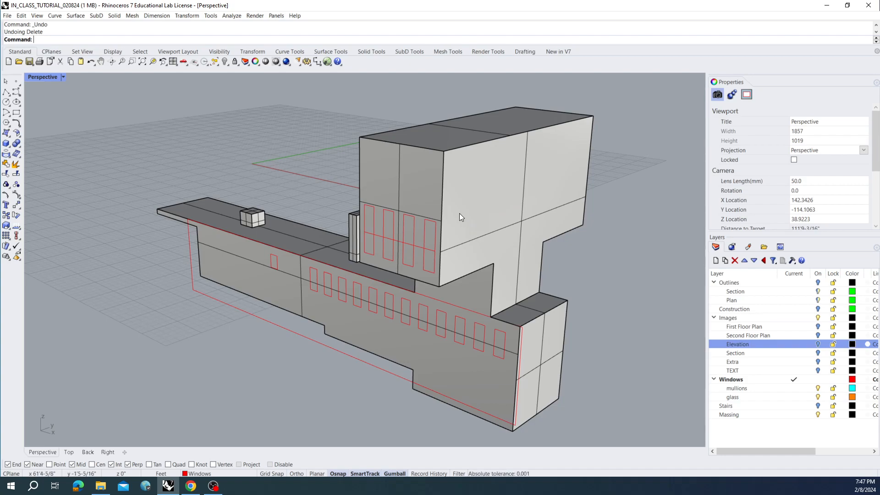
{"action": "right_click_drag", "start_coordinate": [461, 210], "coordinate": [465, 201]}
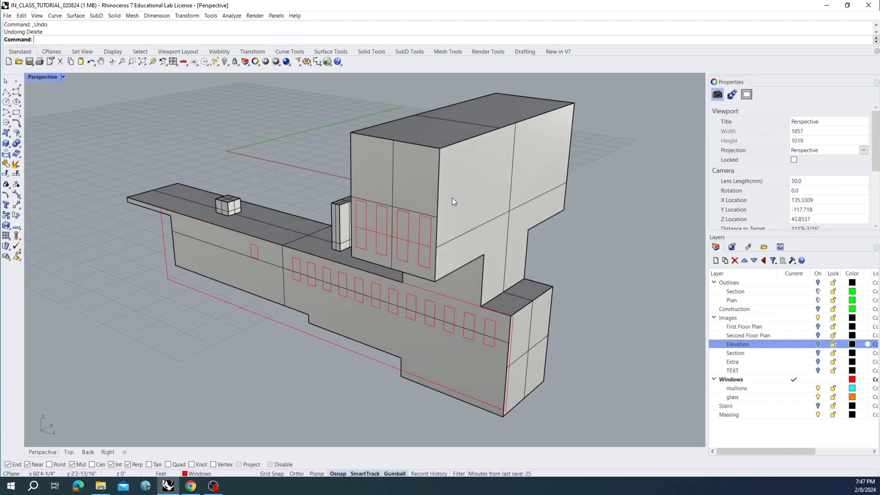
{"action": "scroll", "coordinate": [421, 174], "scroll_direction": "down", "scroll_amount": 3}
{"action": "left_click", "coordinate": [427, 175]}
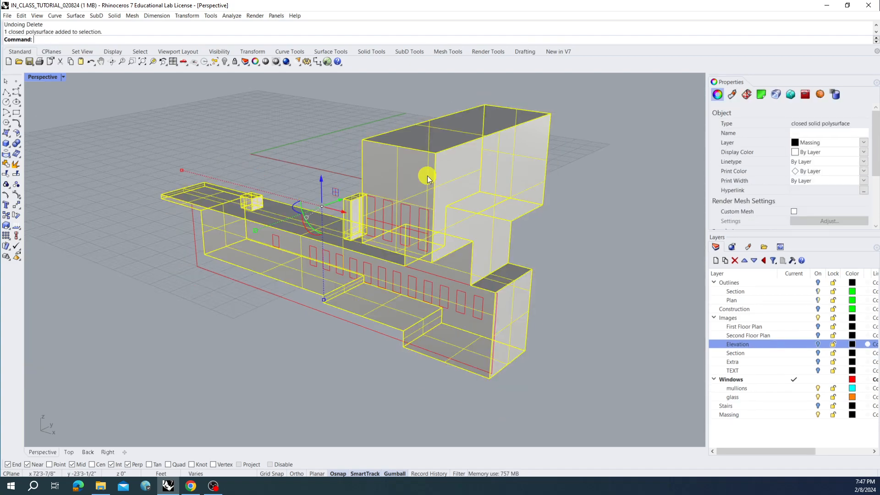
{"action": "scroll", "coordinate": [427, 175], "scroll_direction": "down", "scroll_amount": 2}
{"action": "right_click_drag", "start_coordinate": [427, 172], "coordinate": [300, 240], "text": "shift"}
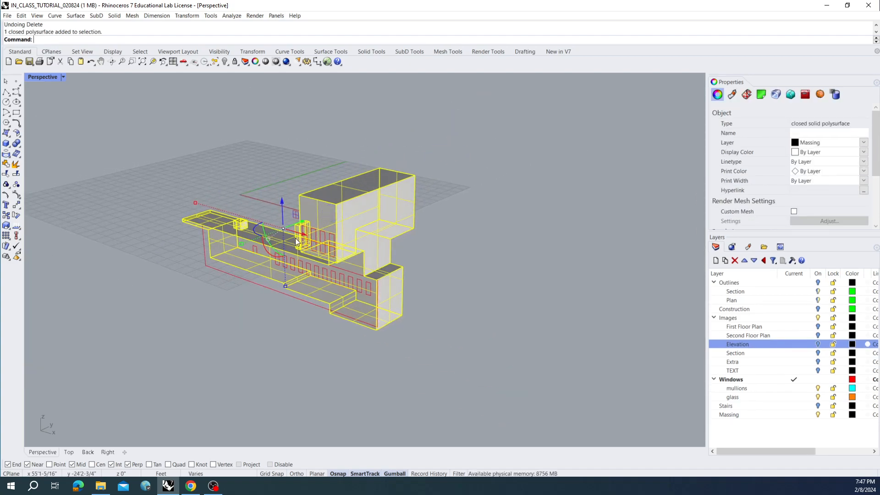
{"action": "left_click", "coordinate": [396, 247]}
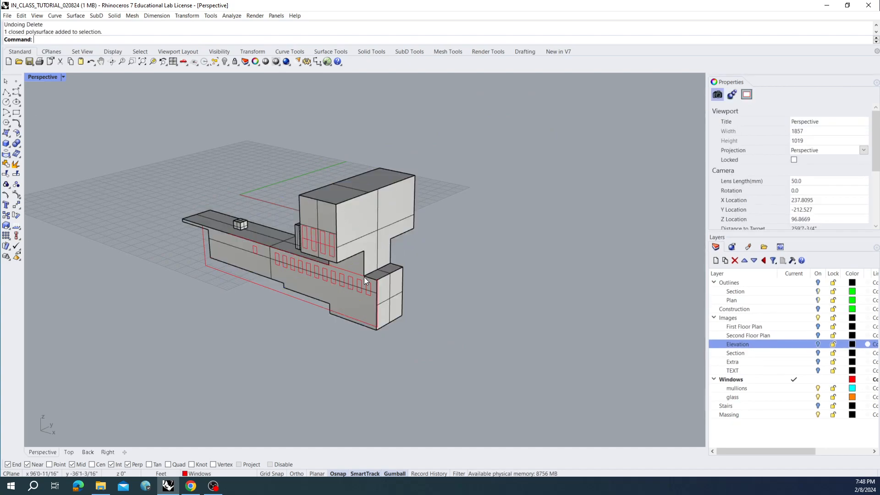
{"action": "left_click_drag", "start_coordinate": [145, 339], "coordinate": [456, 136]}
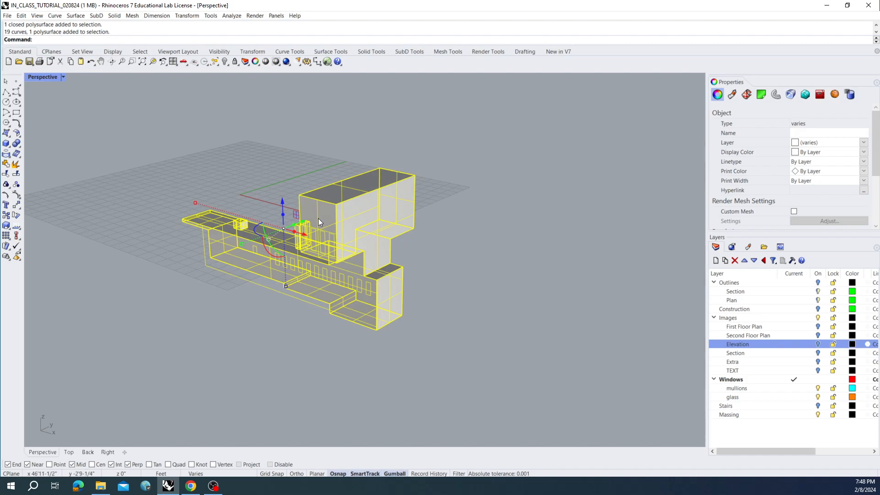
{"action": "left_click_drag", "start_coordinate": [301, 222], "coordinate": [459, 169]}
Zoom to the duplicated massing with its window tracings, and clear the selection
{"action": "right_click_drag", "start_coordinate": [435, 210], "coordinate": [236, 251]}
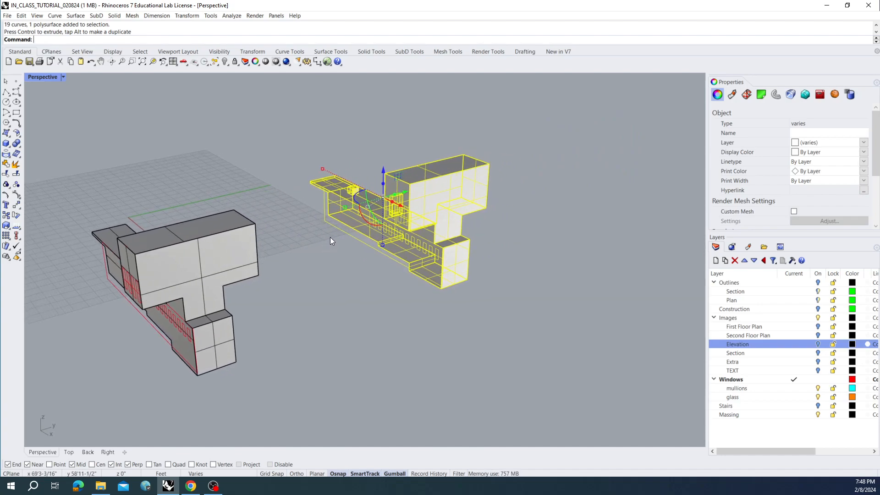
{"action": "key", "text": "Return"}
{"action": "right_click_drag", "start_coordinate": [331, 245], "coordinate": [383, 234]}
{"action": "left_click", "coordinate": [383, 236]}
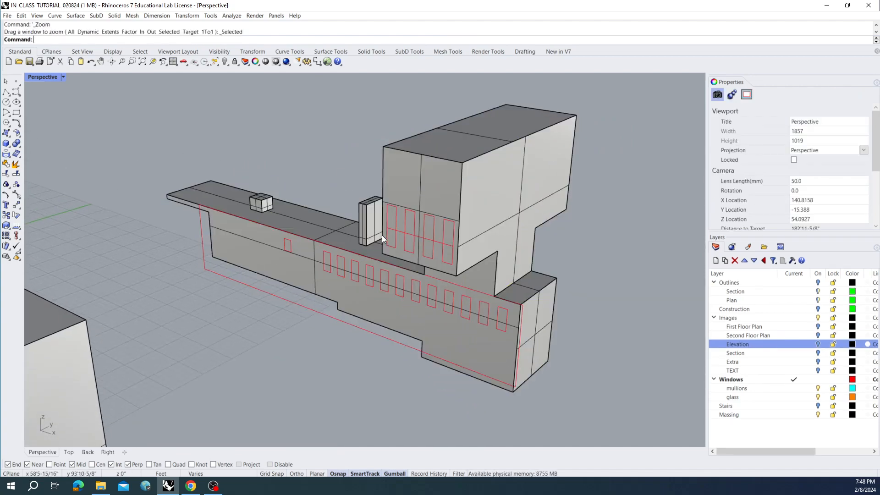
Zoom to the original massing and examine its tower front and stepped side face
{"action": "scroll", "coordinate": [384, 221], "scroll_direction": "down", "scroll_amount": 3}
{"action": "mouse_move", "coordinate": [384, 221]}
{"action": "right_mouse_down"}
{"action": "mouse_move", "coordinate": [343, 231]}
{"action": "mouse_move", "coordinate": [373, 216]}
{"action": "right_mouse_up"}
{"action": "left_click", "coordinate": [314, 271]}
{"action": "type", "text": "ZS"}
{"action": "key", "text": "Return"}
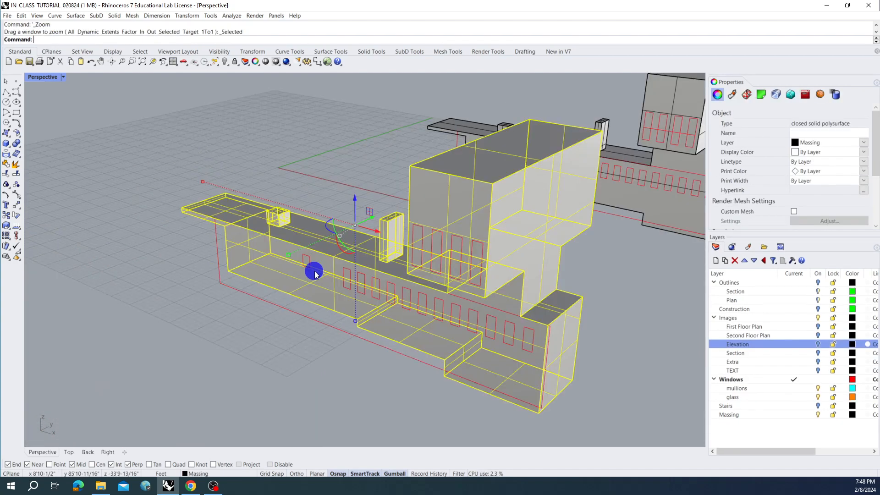
{"action": "right_click_drag", "start_coordinate": [357, 254], "coordinate": [293, 265]}
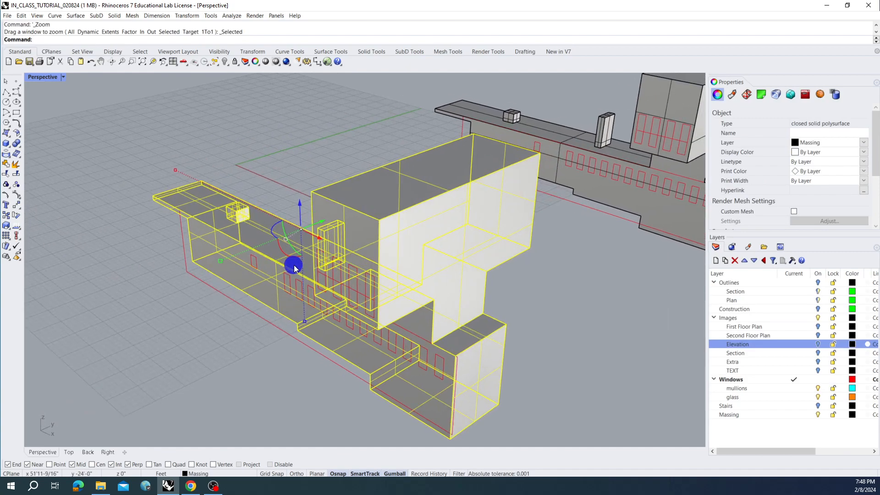
{"action": "key", "text": "Escape"}
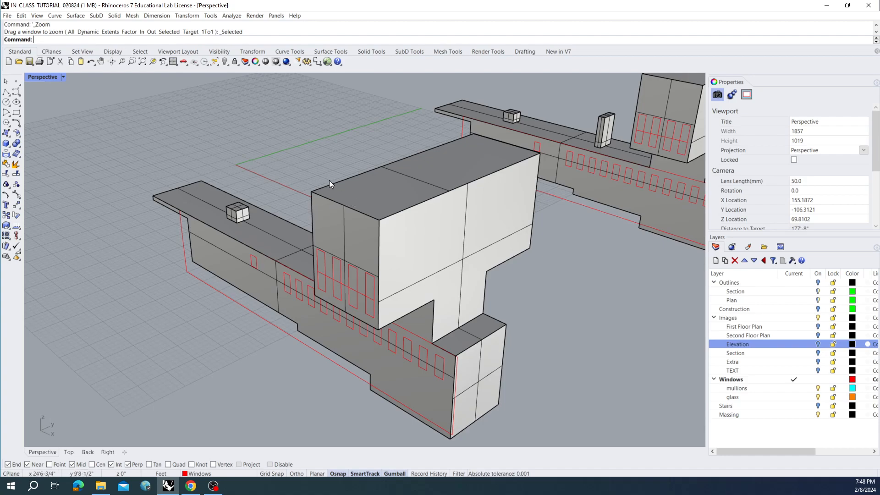
{"action": "right_click_drag", "start_coordinate": [370, 213], "coordinate": [364, 188]}
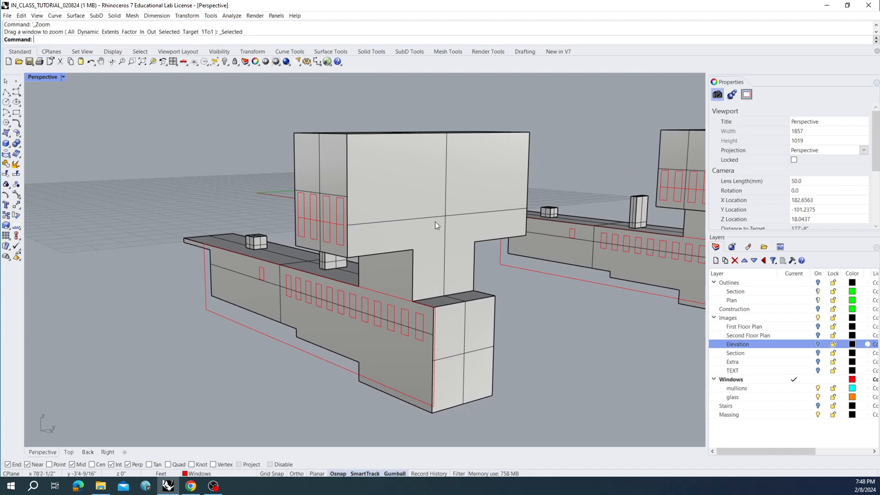
Duplicate the border of the original tower's flat roof face as a closed curve
{"action": "left_click_drag", "start_coordinate": [544, 95], "coordinate": [371, 114]}
{"action": "right_click_drag", "start_coordinate": [371, 114], "coordinate": [385, 122]}
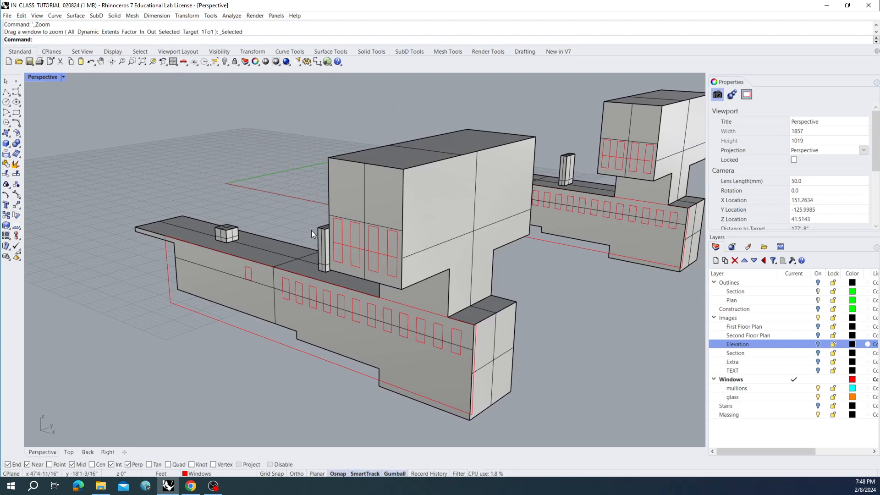
{"action": "right_click_drag", "start_coordinate": [298, 203], "coordinate": [295, 210]}
{"action": "type", "text": "dup"}
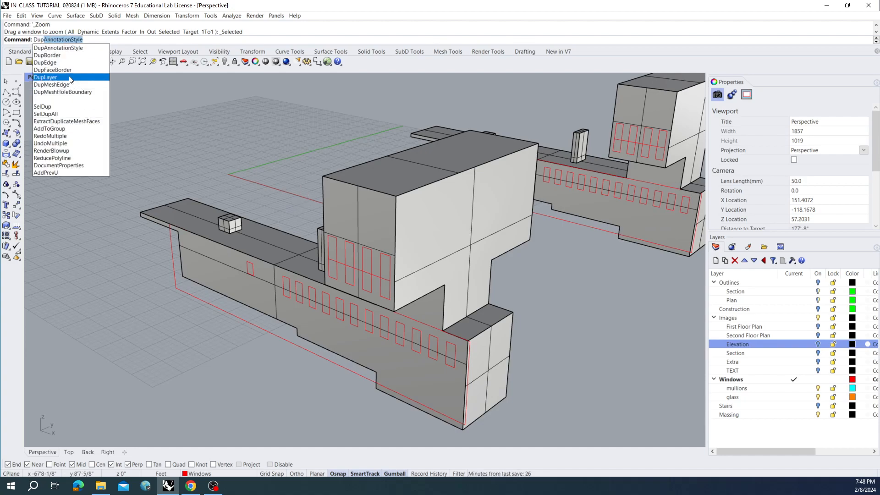
{"action": "left_click", "coordinate": [63, 73]}
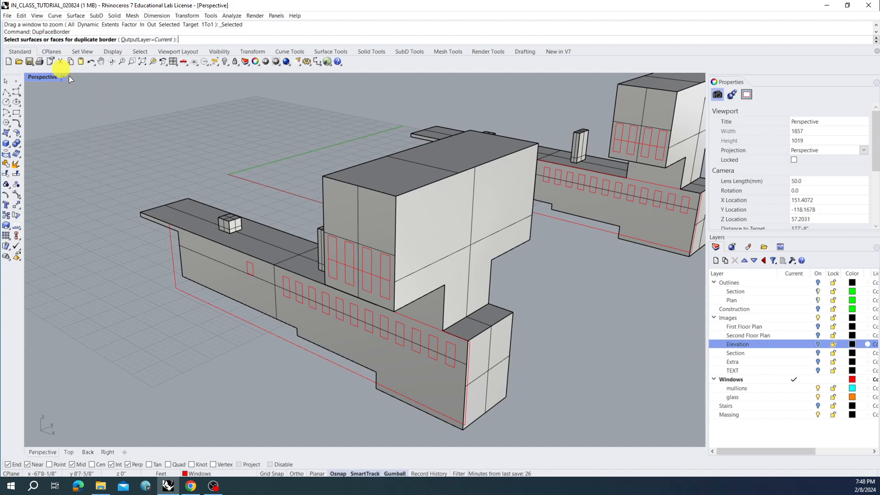
{"action": "right_click_drag", "start_coordinate": [279, 141], "coordinate": [273, 148]}
{"action": "left_click", "coordinate": [383, 199]}
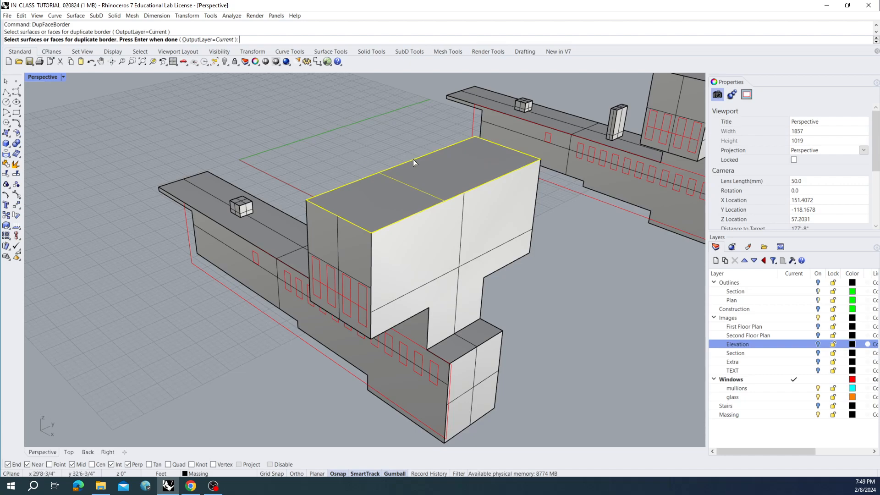
{"action": "right_click", "coordinate": [401, 179]}
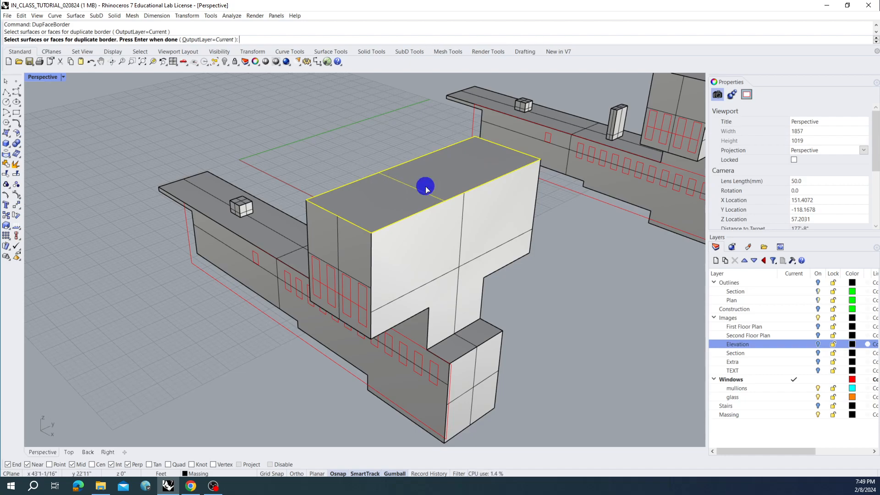
{"action": "right_click_drag", "start_coordinate": [365, 188], "coordinate": [453, 153]}
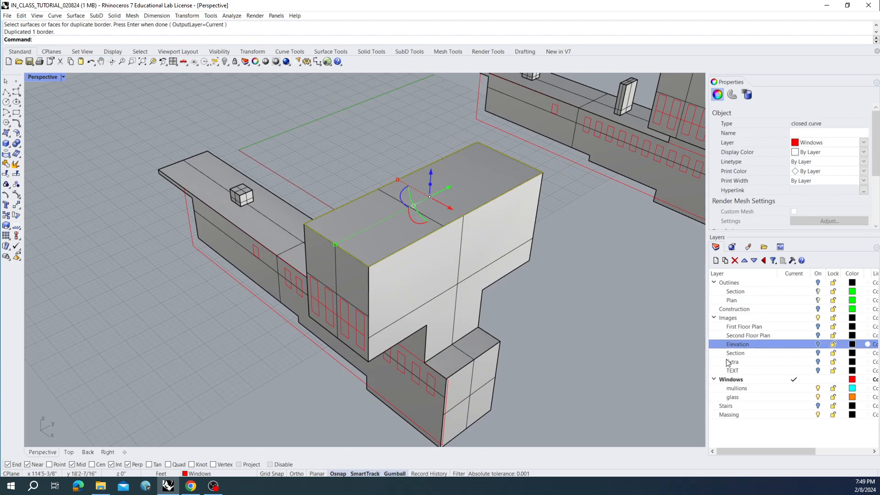
Put the duplicated roof border on a new top-level layer and make that layer current
{"action": "left_click", "coordinate": [716, 261]}
{"action": "left_click", "coordinate": [762, 260]}
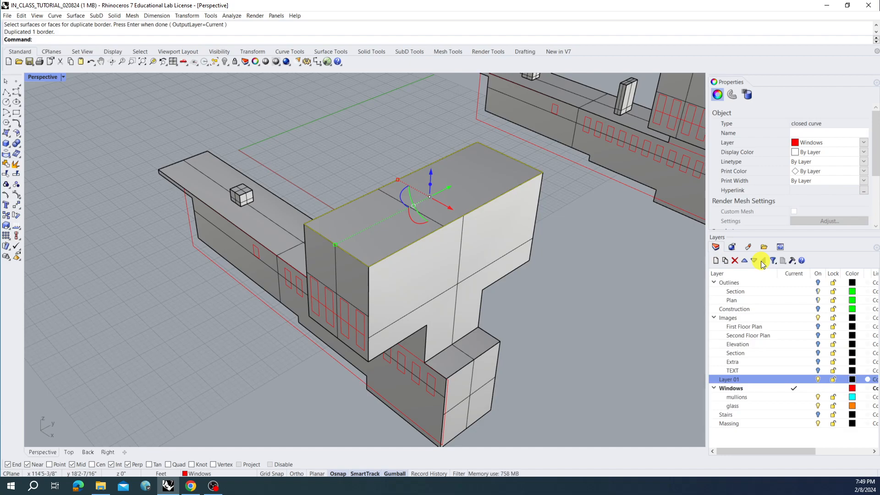
{"action": "right_click", "coordinate": [748, 378]}
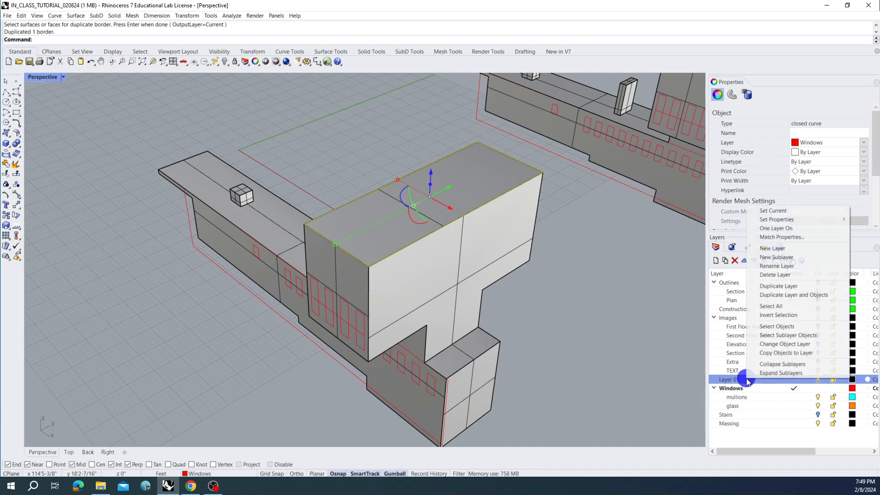
{"action": "left_click", "coordinate": [775, 346]}
{"action": "left_click", "coordinate": [795, 379]}
{"action": "right_click_drag", "start_coordinate": [524, 252], "coordinate": [537, 253]}
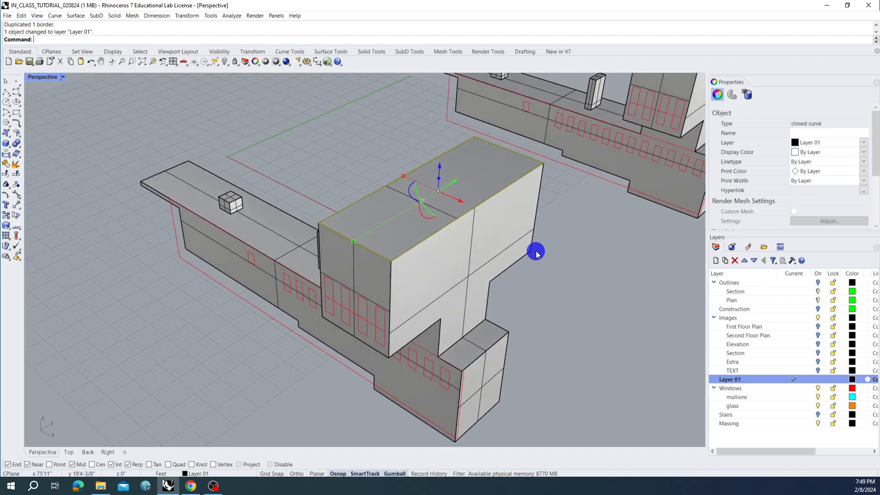
Rename the new layer "Contruction walls"
{"action": "left_click", "coordinate": [742, 380]}
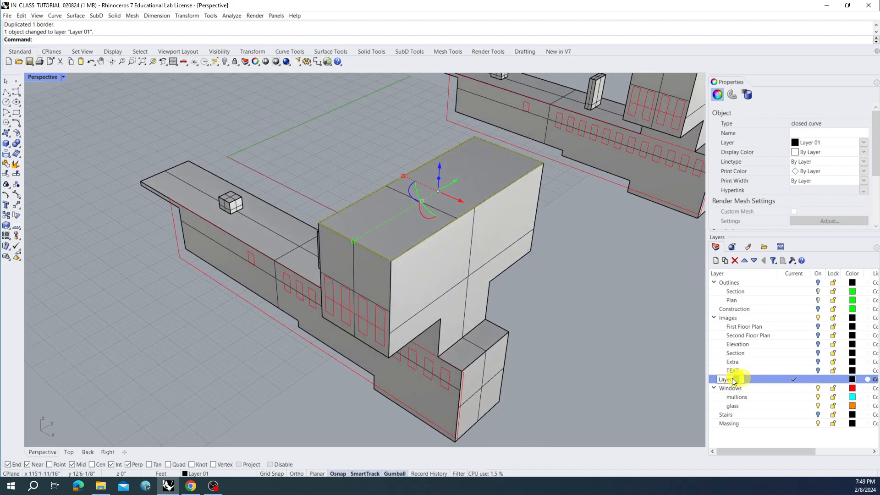
{"action": "type", "text": "Cnso"}
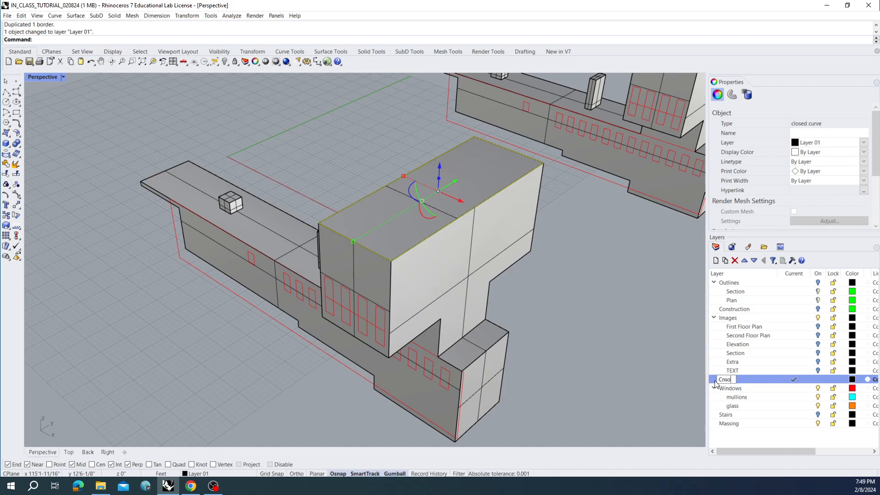
{"action": "type", "text": "truction walls"}
{"action": "left_click", "coordinate": [731, 380]}
{"action": "key", "text": "BackSpace"}
{"action": "key", "text": "BackSpace"}
{"action": "key", "text": "BackSpace"}
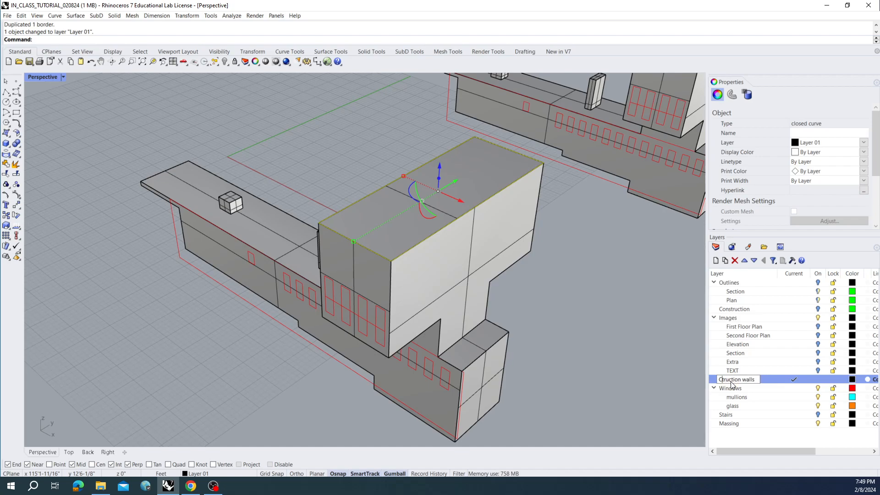
{"action": "type", "text": "on"}
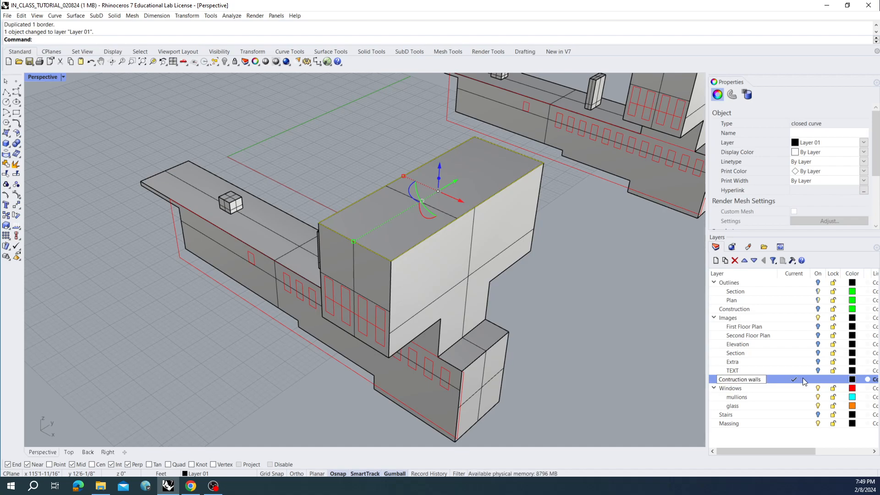
Set the display colour of the "Contruction walls" layer to Green
{"action": "left_click", "coordinate": [855, 380]}
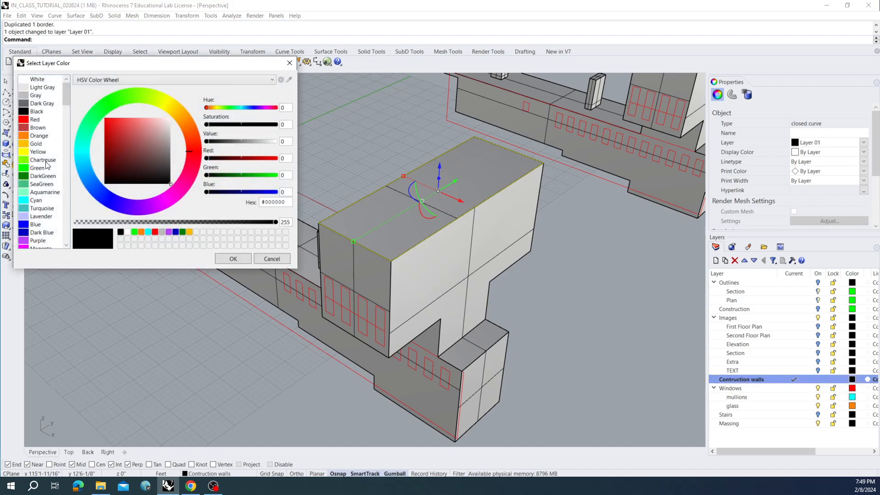
{"action": "left_click", "coordinate": [34, 169]}
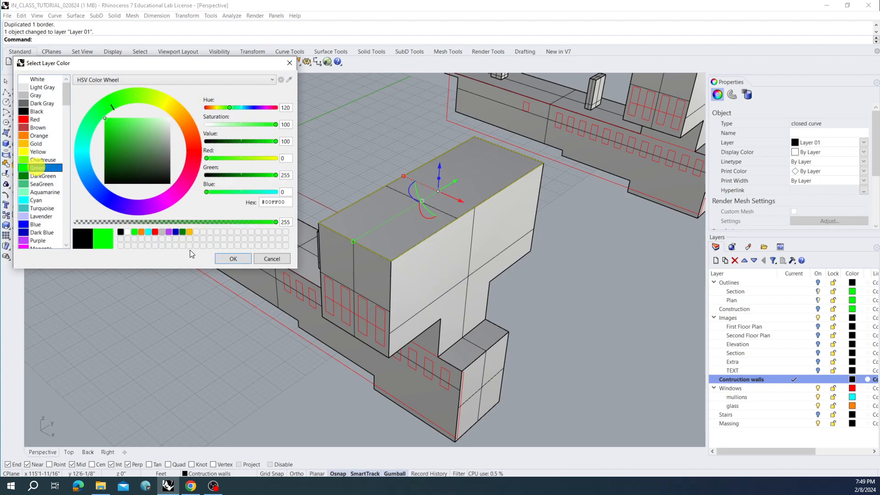
{"action": "left_click", "coordinate": [232, 259]}
Offset the tower's roof border curve inward by a distance of 1 foot
{"action": "right_click_drag", "start_coordinate": [315, 257], "coordinate": [323, 219]}
{"action": "key", "text": "Escape"}
{"action": "left_click", "coordinate": [325, 221]}
{"action": "left_click", "coordinate": [365, 242]}
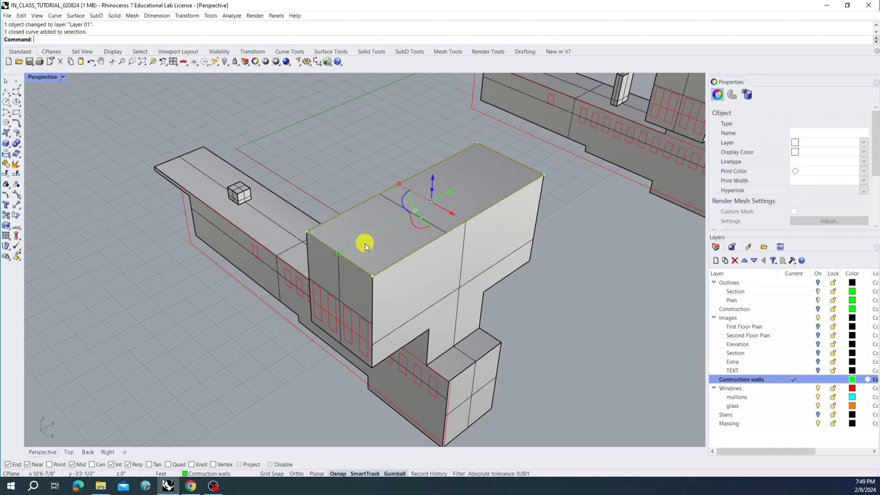
{"action": "type", "text": "of"}
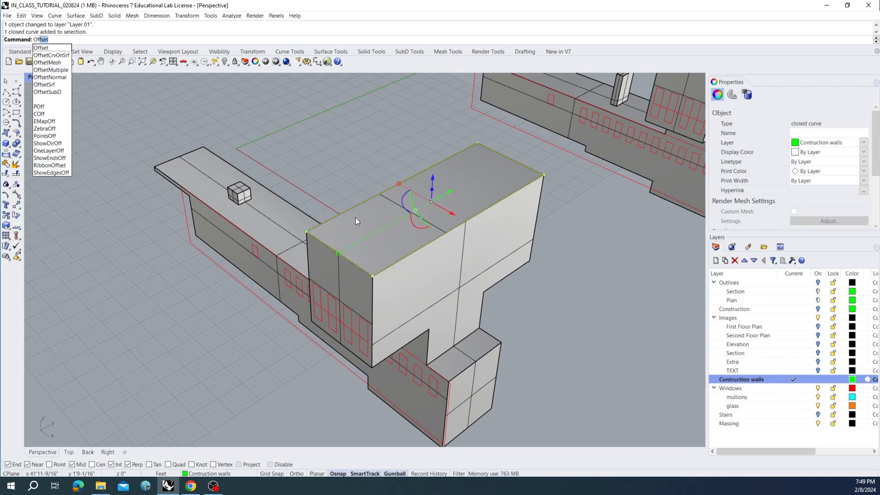
{"action": "key", "text": "Return"}
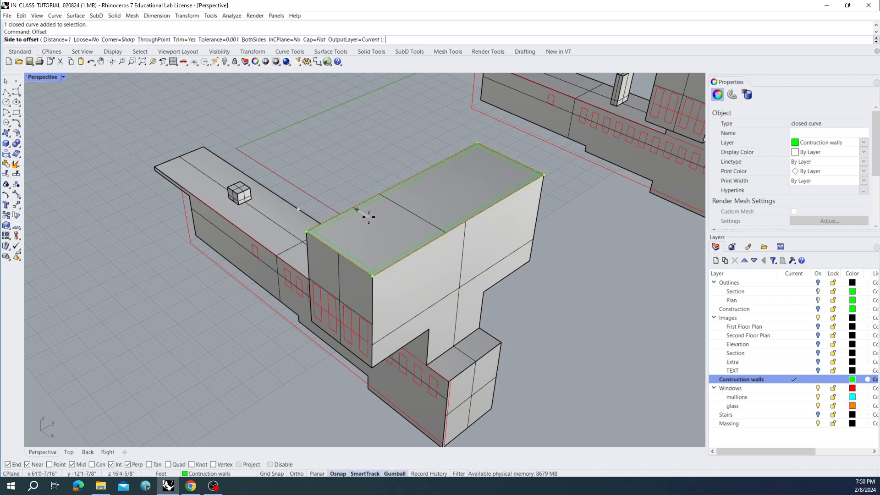
{"action": "scroll", "coordinate": [353, 215], "scroll_direction": "up", "scroll_amount": 3}
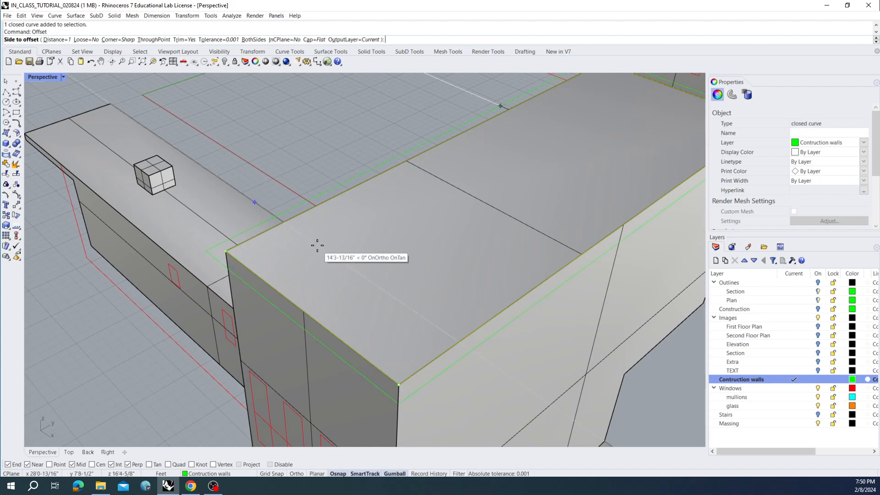
{"action": "left_click", "coordinate": [360, 245]}
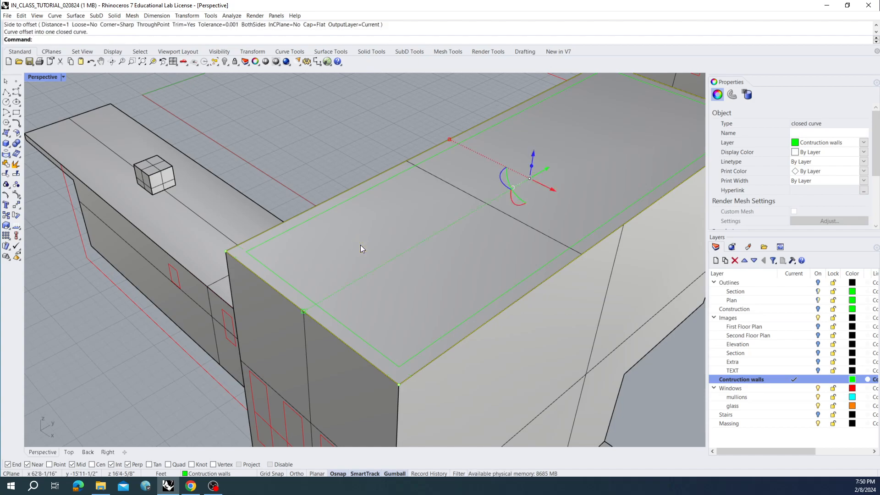
{"action": "left_click", "coordinate": [312, 218], "text": "shift"}
{"action": "right_click_drag", "start_coordinate": [350, 223], "coordinate": [332, 221]}
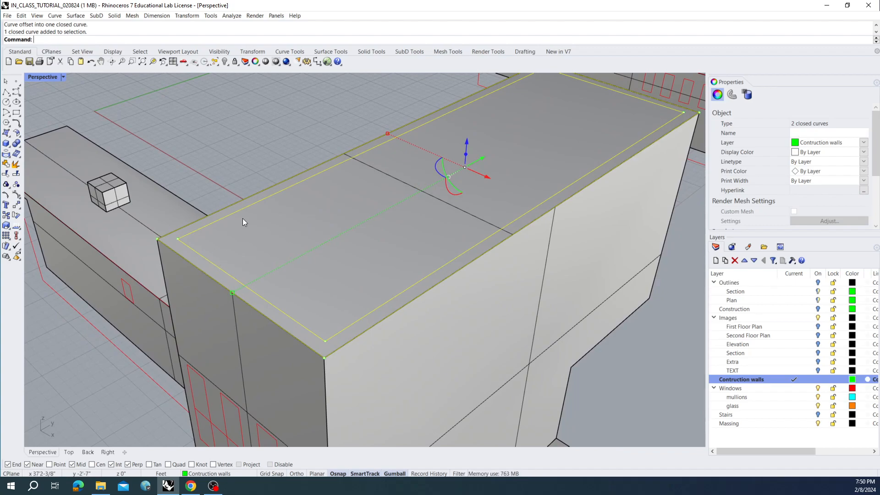
{"action": "key", "text": "Escape"}
{"action": "scroll", "coordinate": [256, 201], "scroll_direction": "down", "scroll_amount": 5}
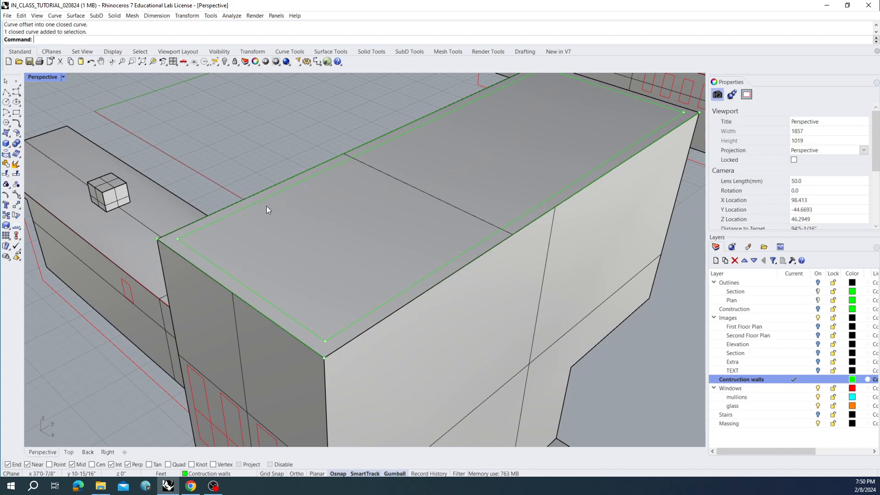
{"action": "right_click_drag", "start_coordinate": [226, 199], "coordinate": [298, 193]}
{"action": "type", "text": "DupFaceBorder"}
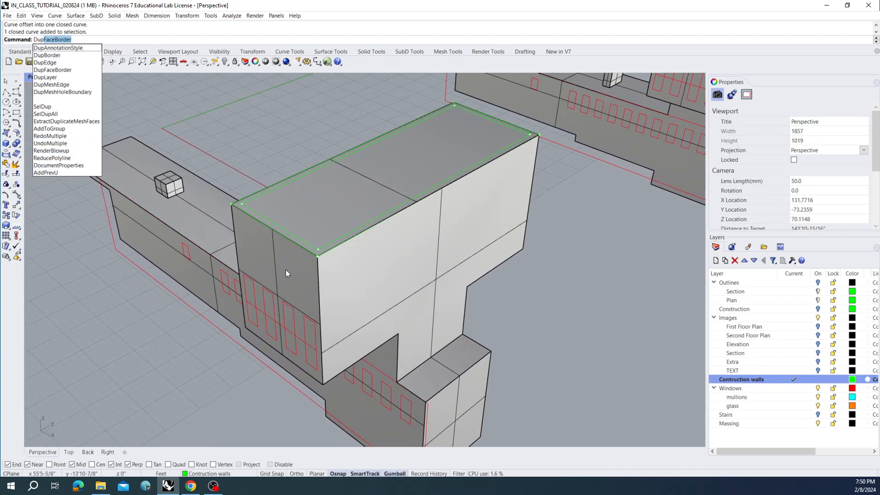
{"action": "key", "text": "Escape"}
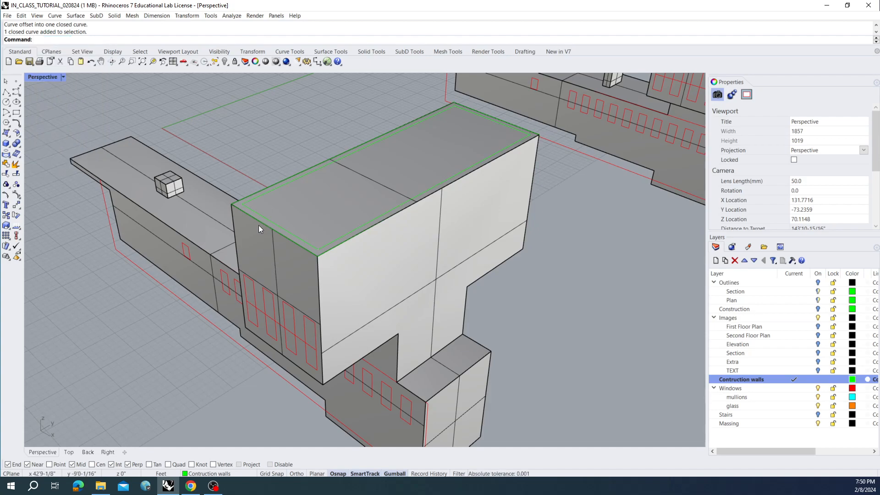
Explode the outer roof border curve of the tower into separate edge segments
{"action": "left_click", "coordinate": [264, 222]}
{"action": "left_click", "coordinate": [277, 241]}
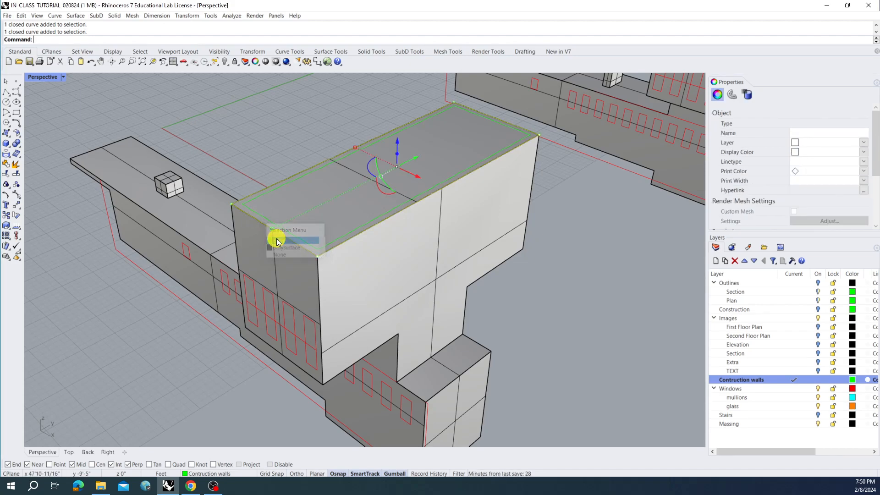
{"action": "type", "text": "xep"}
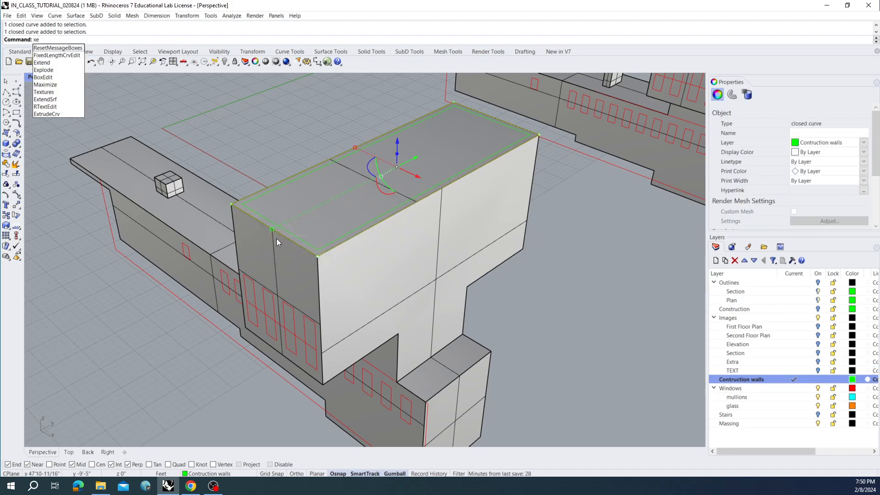
{"action": "key", "text": "BackSpace"}
{"action": "key", "text": "BackSpace"}
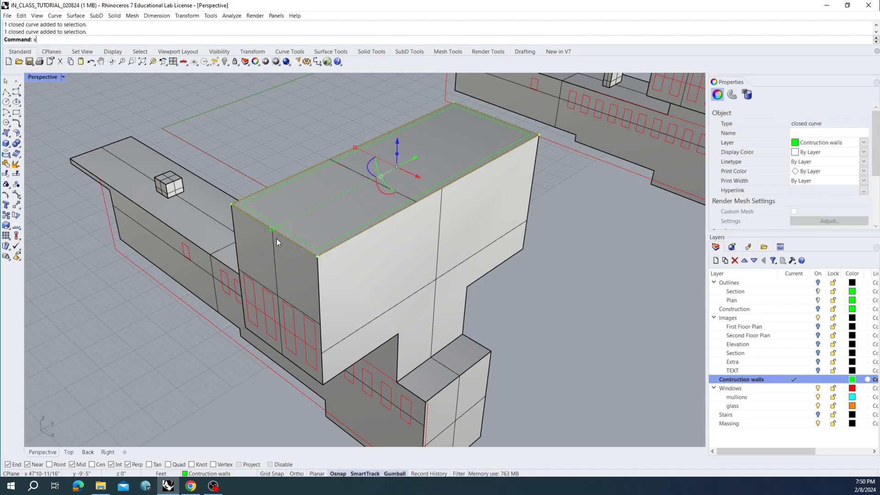
{"action": "type", "text": "exp"}
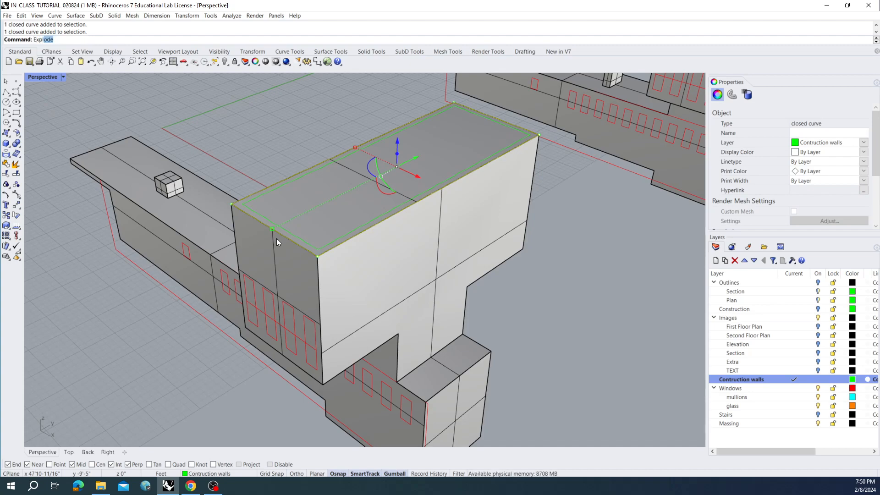
{"action": "key", "text": "Return"}
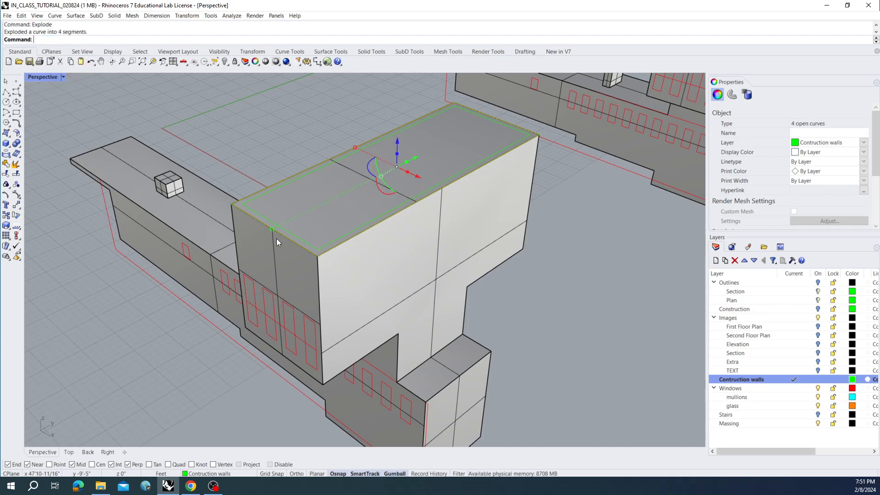
Delete the exploded border's segments except the front edge above the tower's windowed face
{"action": "left_click", "coordinate": [282, 237], "text": "shift"}
{"action": "left_click", "coordinate": [283, 237], "text": "ctrl"}
{"action": "left_click", "coordinate": [285, 237], "text": "ctrl"}
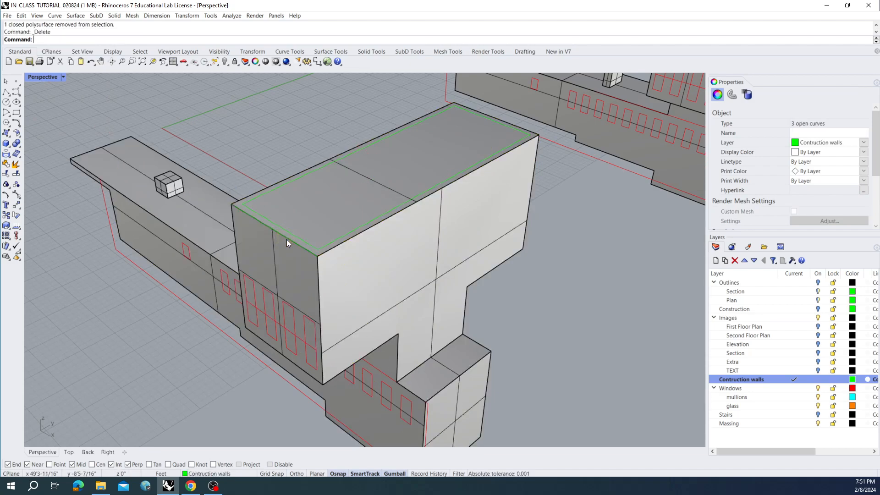
{"action": "key", "text": "Delete"}
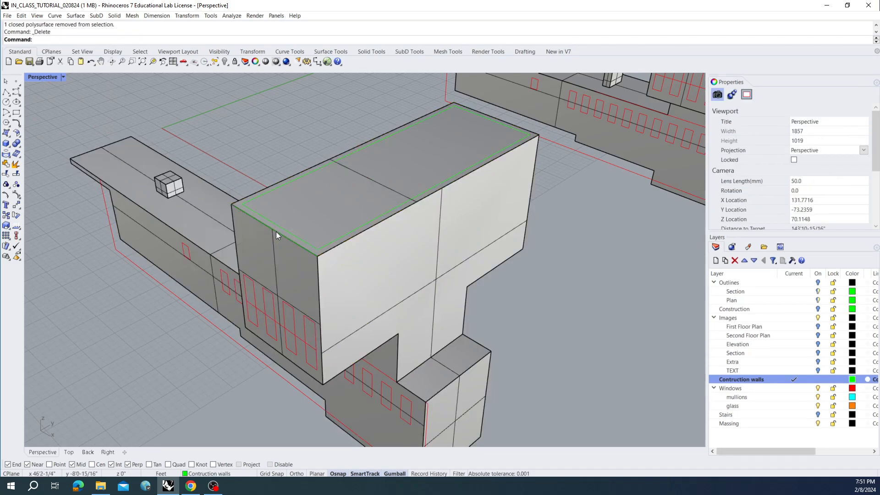
Move the open curve along the tower's front roof edge down by 1 foot
{"action": "left_click", "coordinate": [276, 223]}
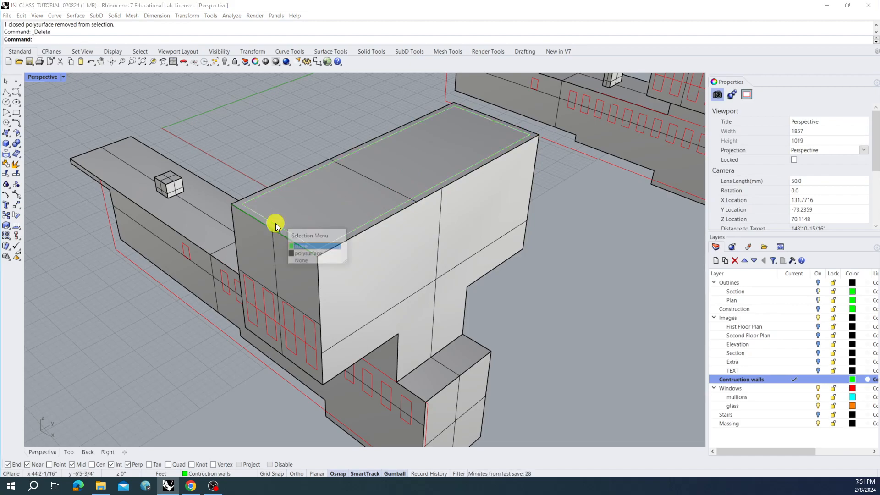
{"action": "left_click", "coordinate": [300, 246]}
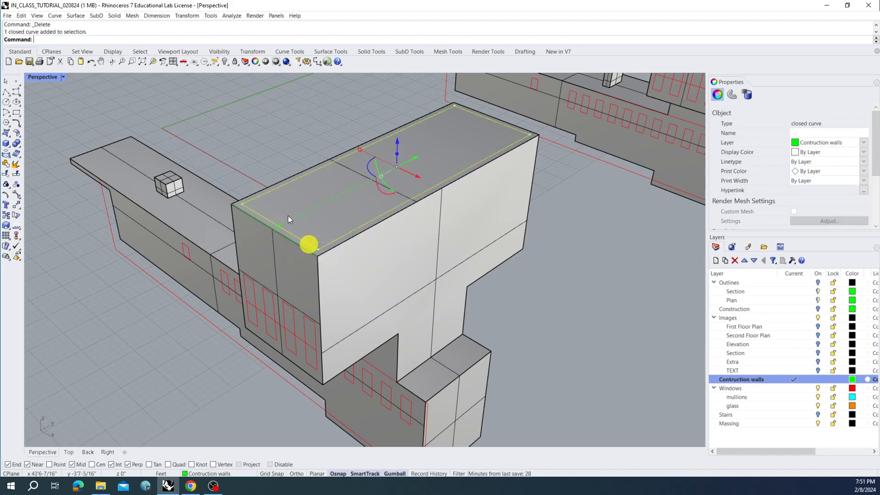
{"action": "left_click", "coordinate": [293, 240]}
{"action": "left_click", "coordinate": [323, 267]}
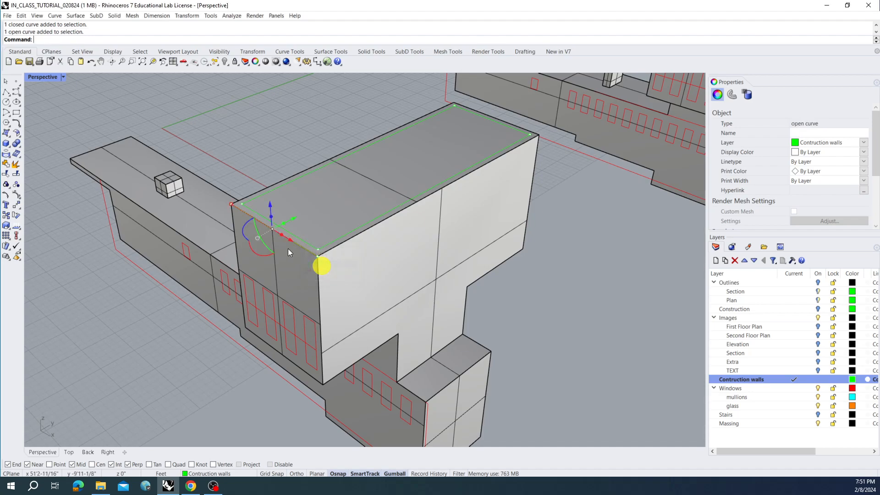
{"action": "scroll", "coordinate": [274, 236], "scroll_direction": "up", "scroll_amount": 2}
{"action": "left_click", "coordinate": [268, 199]}
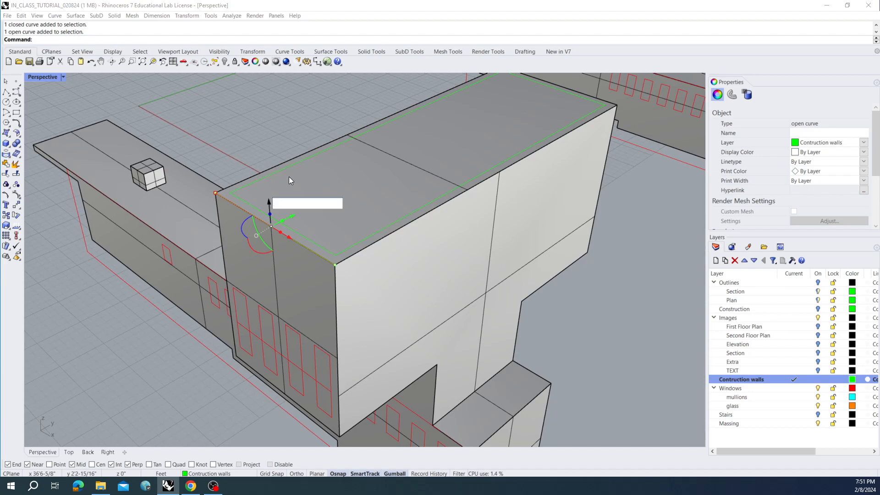
{"action": "type", "text": "-1"}
{"action": "key", "text": "Return"}
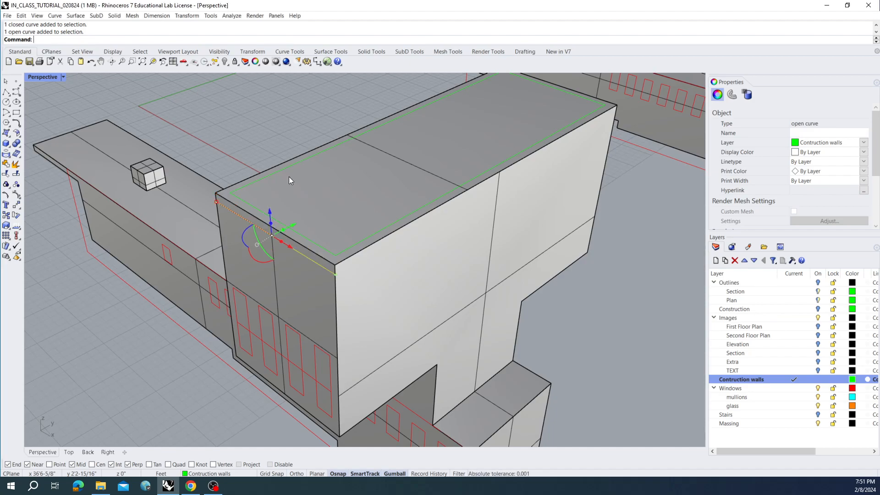
{"action": "key", "text": "Escape"}
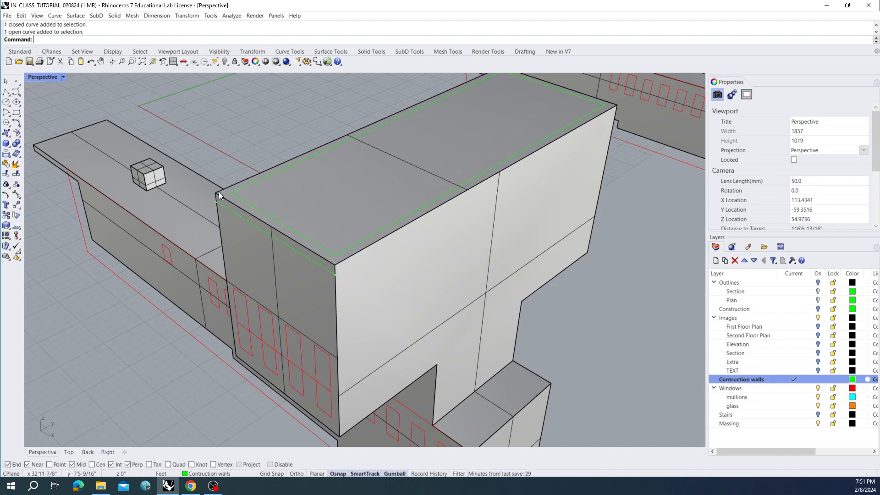
{"action": "left_click", "coordinate": [283, 243]}
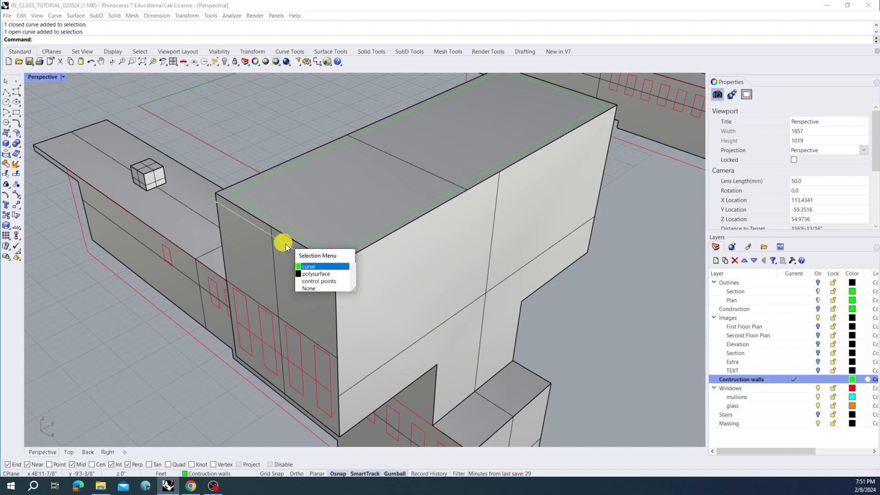
{"action": "left_click", "coordinate": [321, 268]}
{"action": "type", "text": "C"}
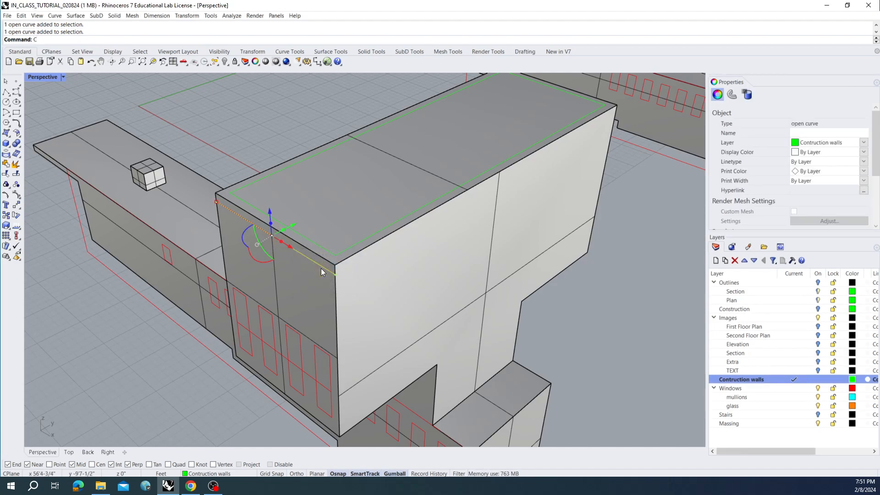
{"action": "type", "text": "opy"}
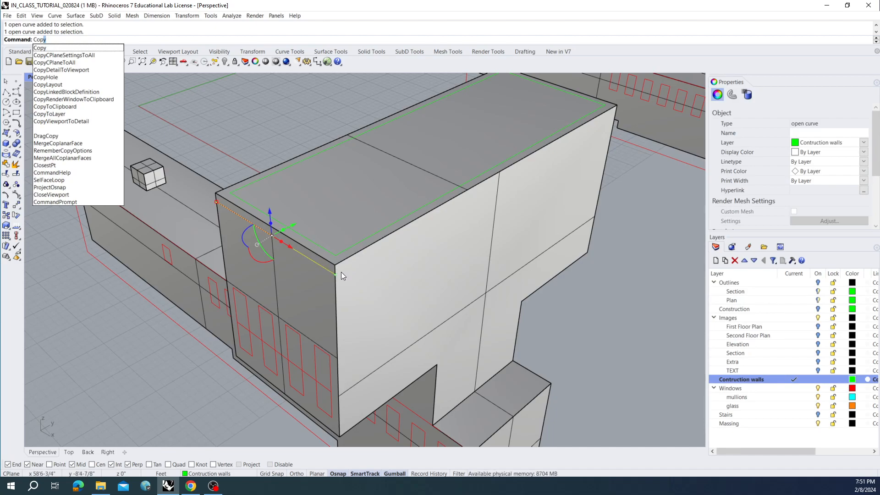
{"action": "key", "text": "Return"}
{"action": "left_click", "coordinate": [337, 270]}
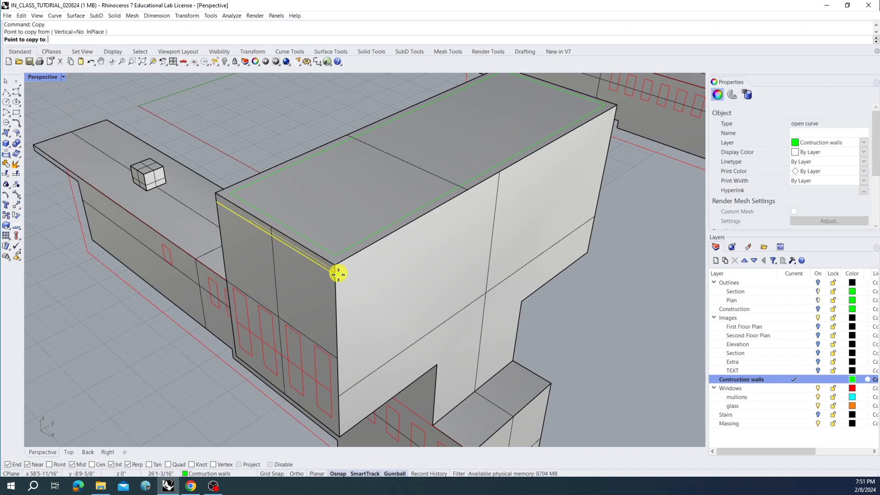
{"action": "left_click", "coordinate": [338, 433]}
{"action": "key", "text": "Escape"}
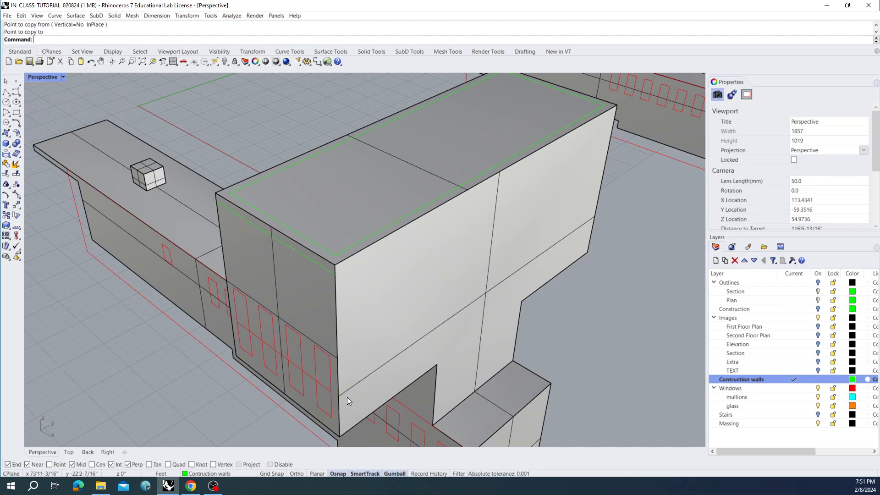
Duplicate the bottom edge of the tower's windowed face as a curve on the current layer
{"action": "type", "text": "DupEdge"}
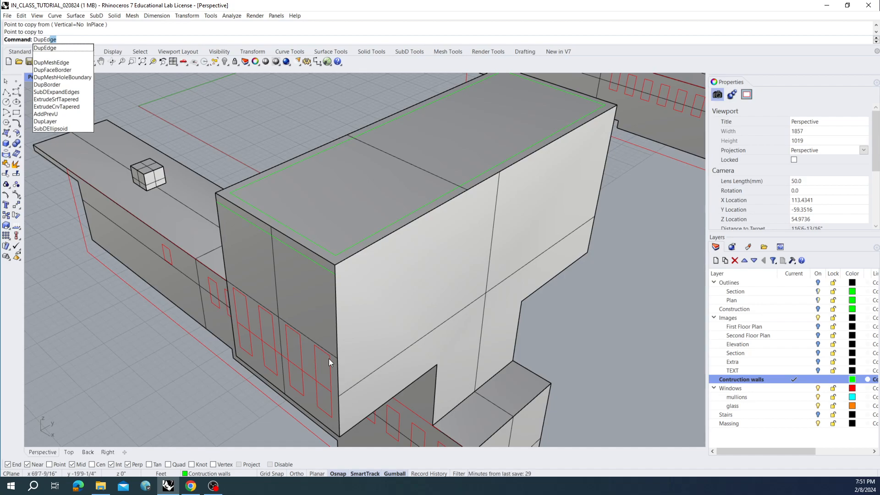
{"action": "key", "text": "Return"}
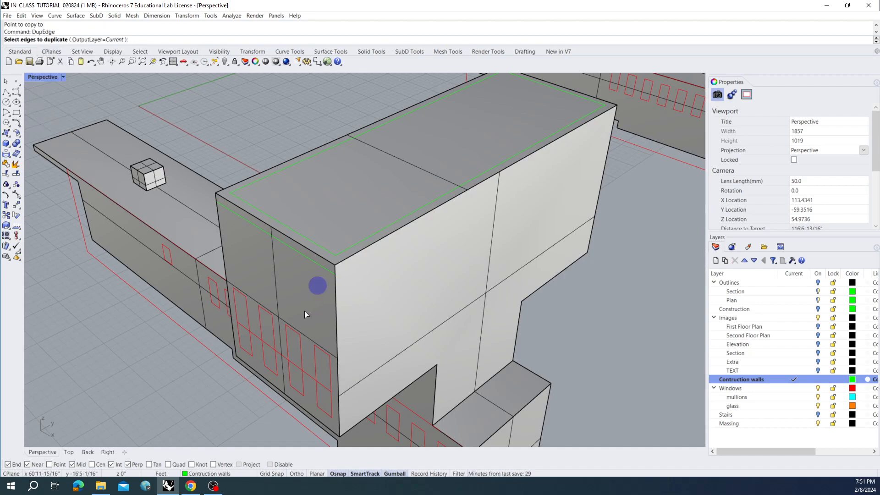
{"action": "left_click", "coordinate": [276, 384]}
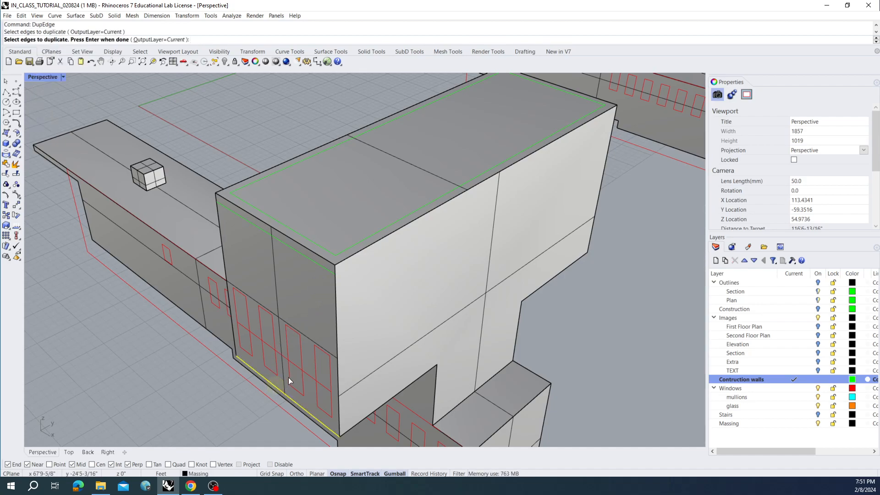
{"action": "right_click_drag", "start_coordinate": [298, 377], "coordinate": [292, 365]}
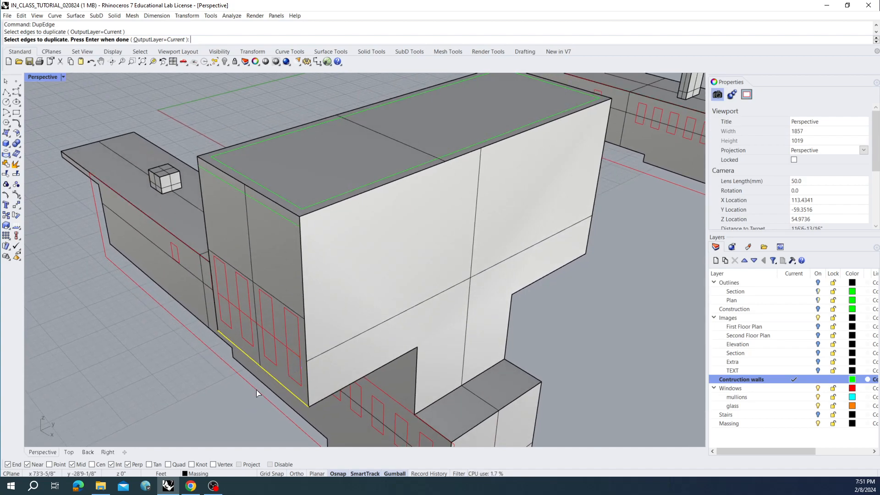
{"action": "key", "text": "Return"}
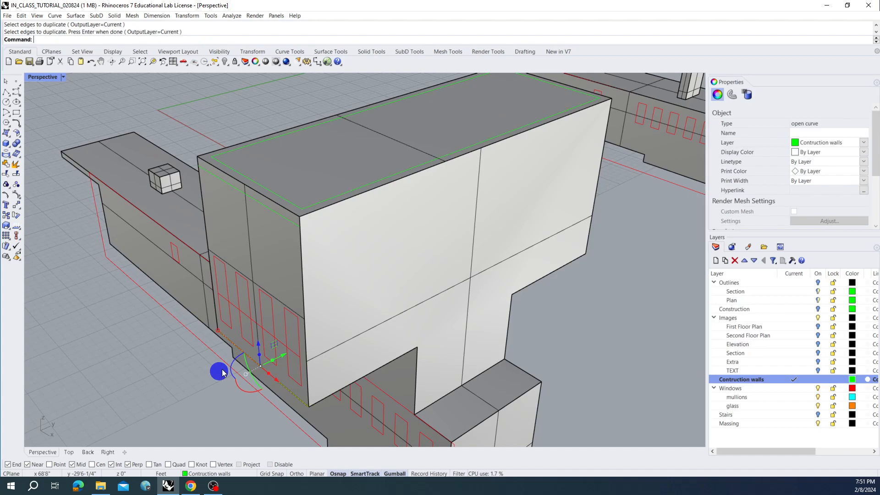
Move the duplicated bottom edge curve up by 1 foot
{"action": "left_click", "coordinate": [258, 345]}
{"action": "type", "text": "1"}
{"action": "key", "text": "Return"}
{"action": "key", "text": "Escape"}
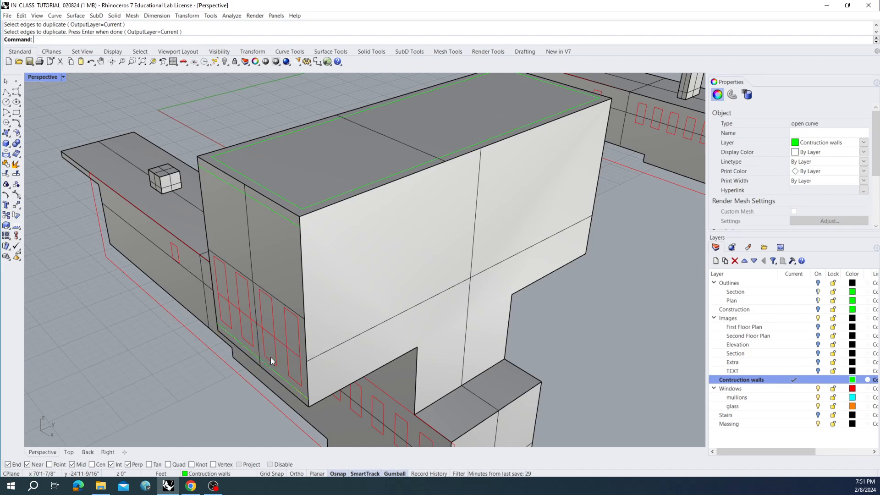
Extrude the upper and lower front curves horizontally about 81 feet, past the tower's far end, and delete the source curves
{"action": "right_click_drag", "start_coordinate": [314, 308], "coordinate": [334, 300]}
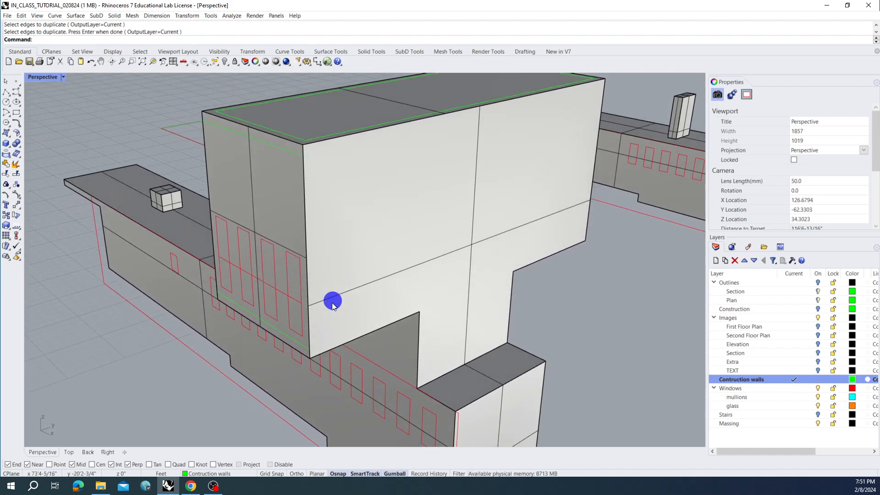
{"action": "left_click", "coordinate": [300, 342]}
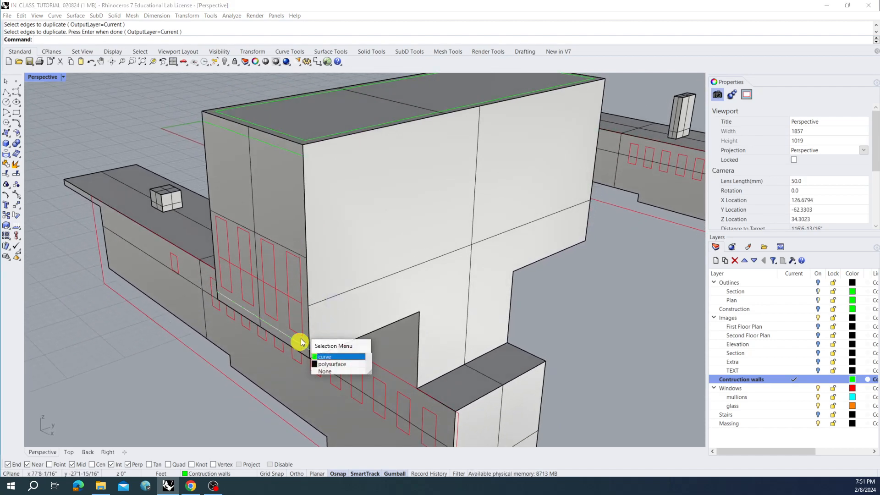
{"action": "left_click", "coordinate": [322, 356]}
{"action": "left_click", "coordinate": [276, 148], "text": "shift"}
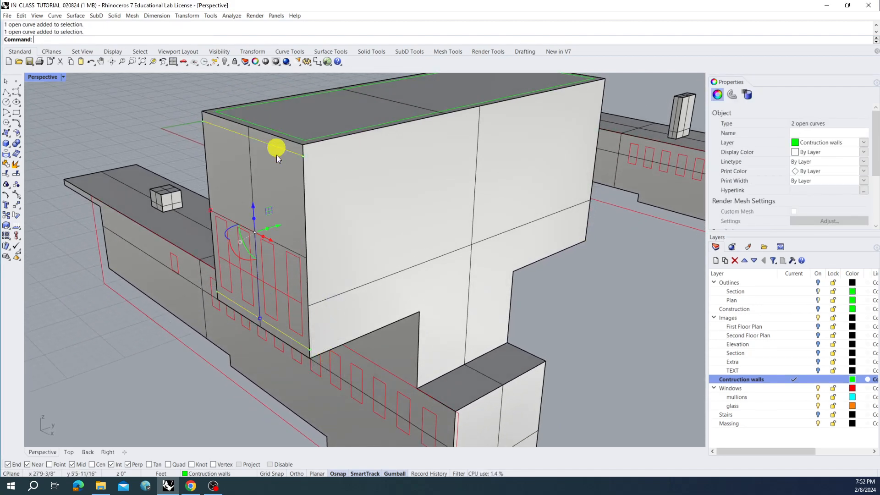
{"action": "right_click_drag", "start_coordinate": [313, 215], "coordinate": [325, 233]}
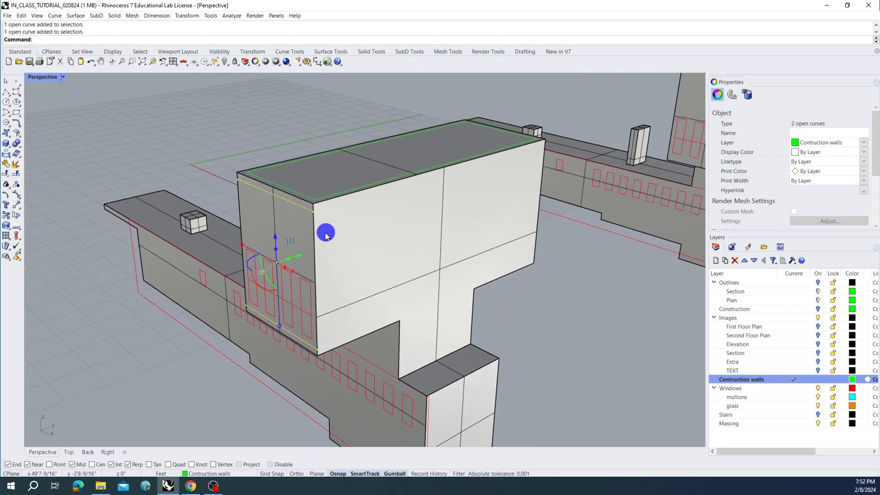
{"action": "type", "text": "extrudecrv"}
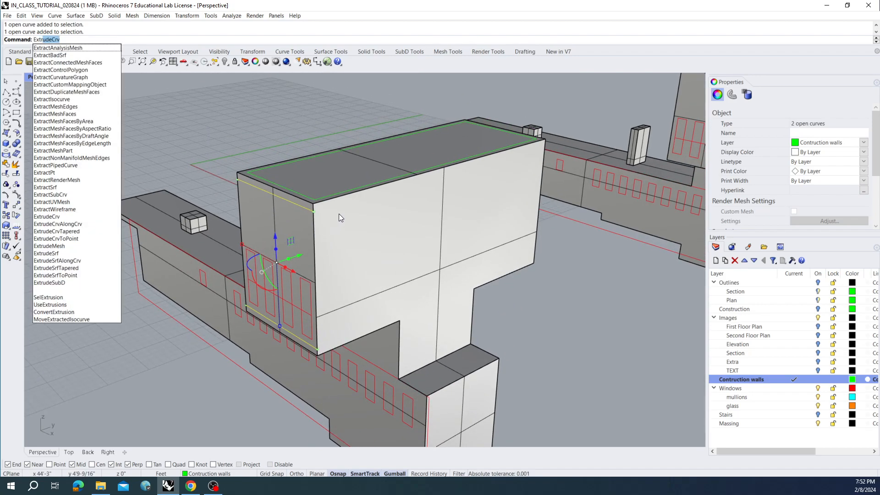
{"action": "key", "text": "Return"}
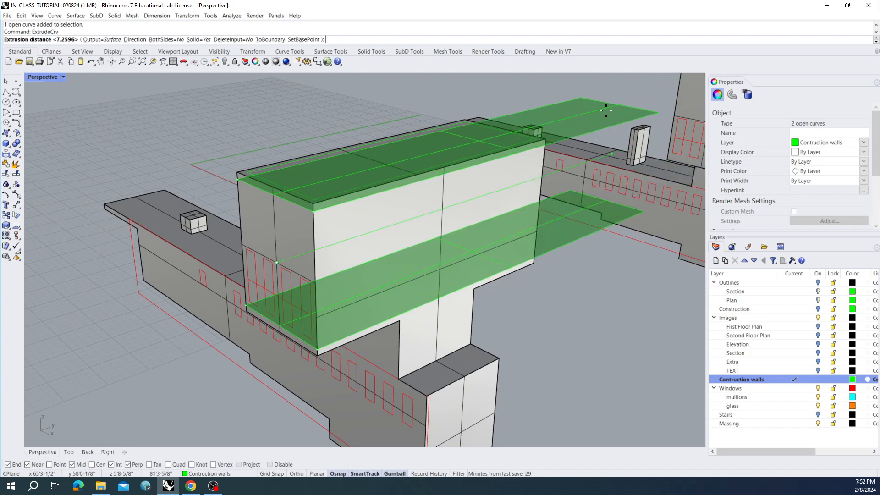
{"action": "left_click", "coordinate": [603, 98]}
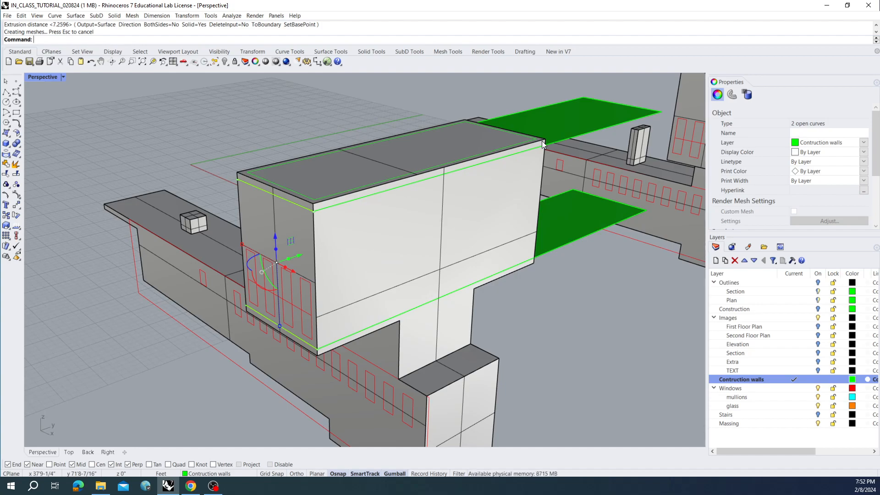
{"action": "key", "text": "Delete"}
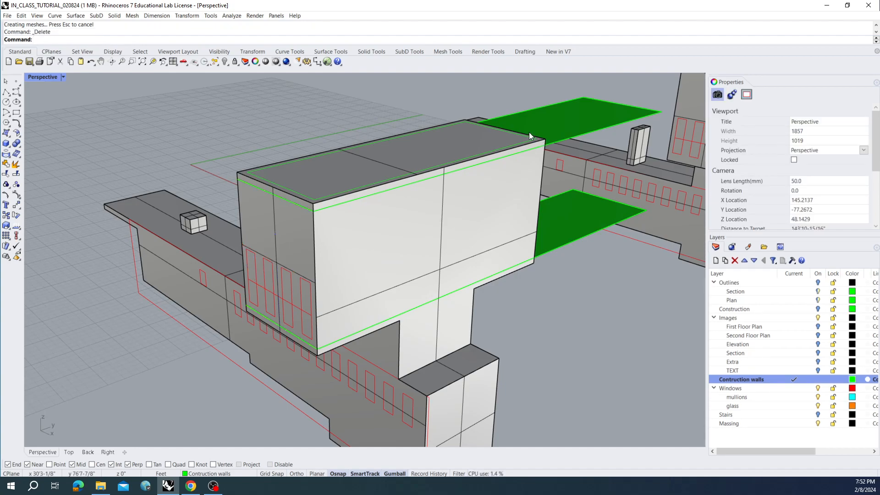
Extrude the inset roof curve downward past the tower's underside as an open surface with Solid=No, and delete the source curve
{"action": "left_click", "coordinate": [364, 185]}
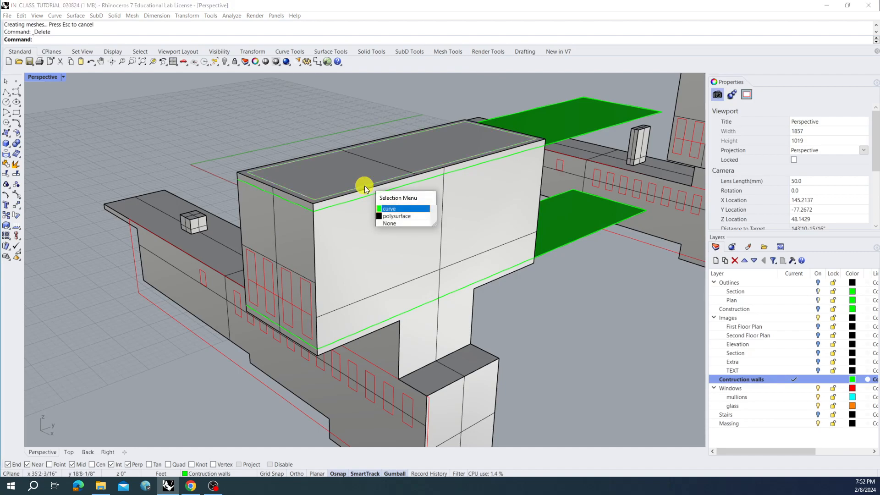
{"action": "left_click", "coordinate": [388, 209]}
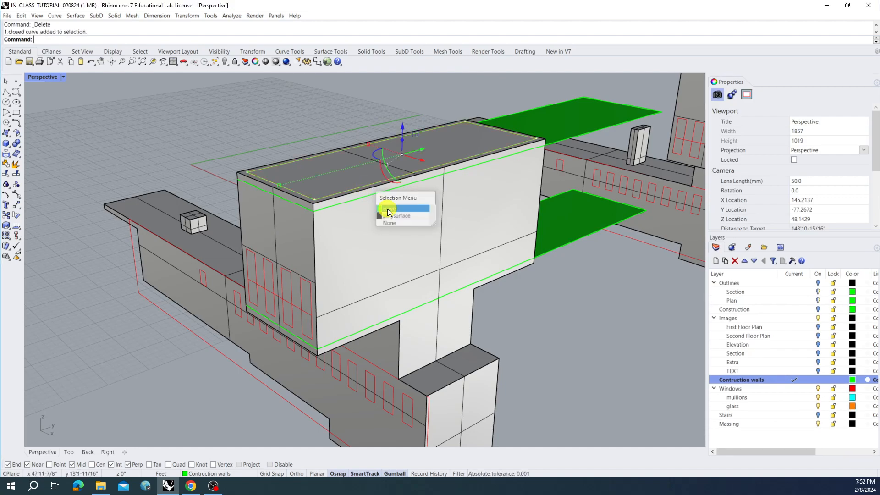
{"action": "right_click", "coordinate": [329, 107]}
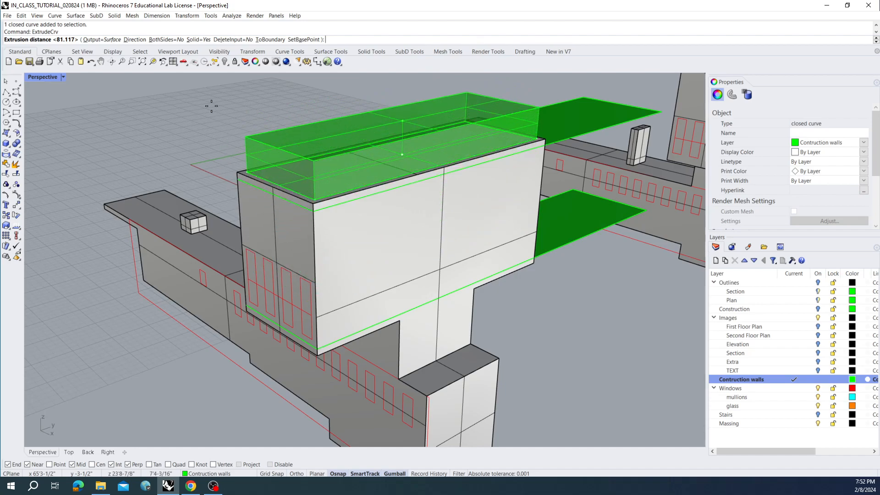
{"action": "left_click", "coordinate": [198, 40]}
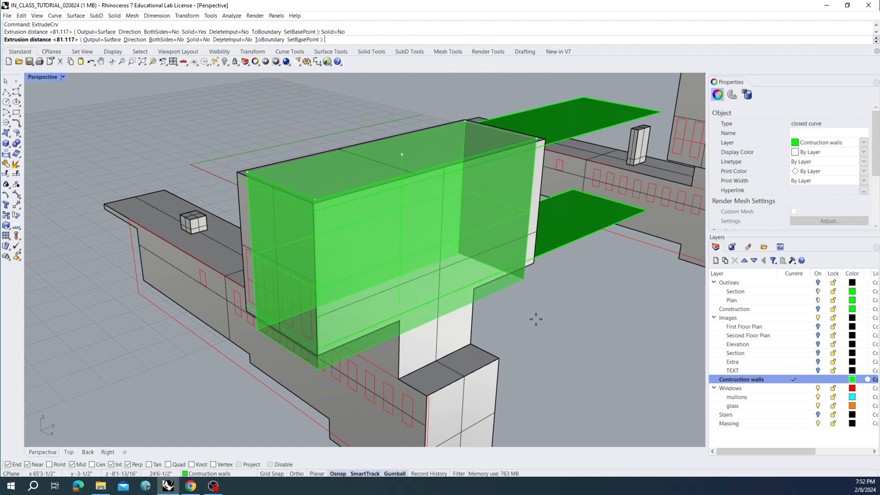
{"action": "left_click", "coordinate": [539, 355]}
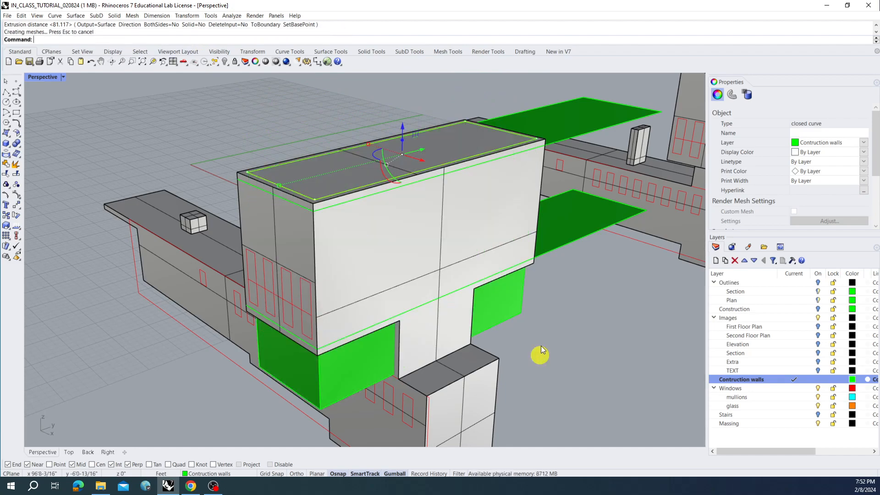
{"action": "key", "text": "Delete"}
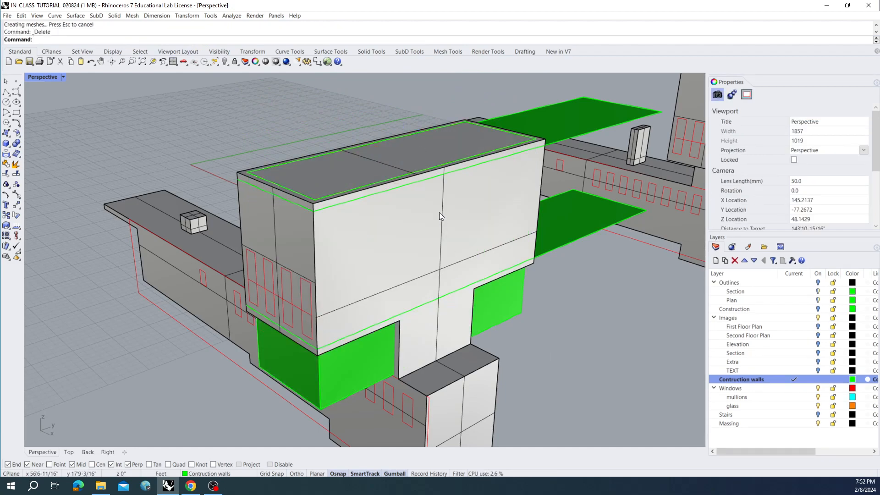
Boolean-split the tower massing with the upper and lower horizontal construction surfaces
{"action": "right_click_drag", "start_coordinate": [375, 227], "coordinate": [385, 243]}
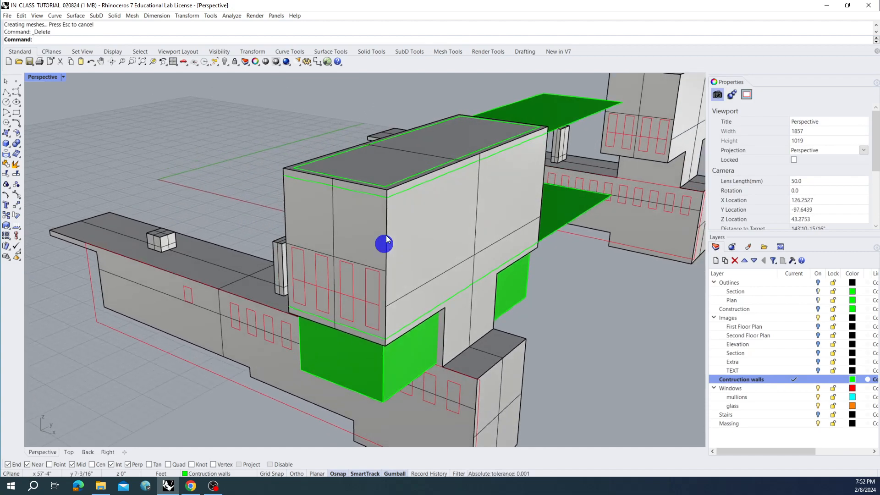
{"action": "right_click_drag", "start_coordinate": [378, 212], "coordinate": [321, 233], "text": "shift"}
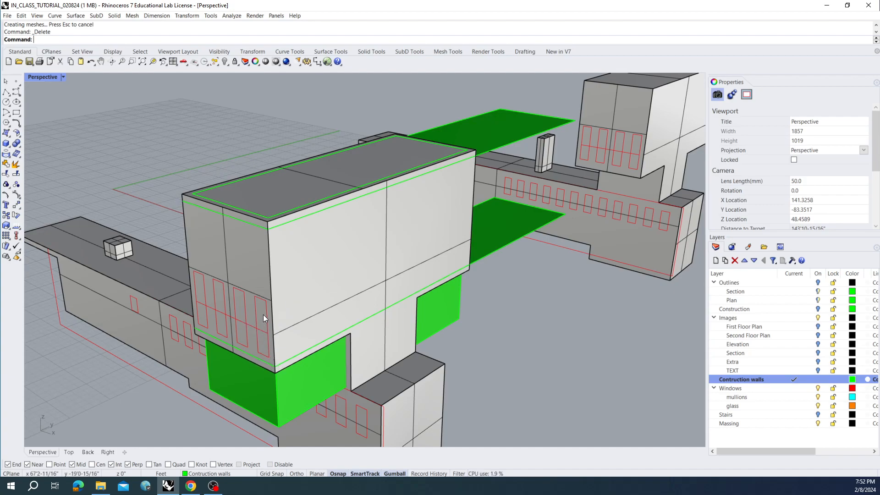
{"action": "type", "text": "BooleanUnion"}
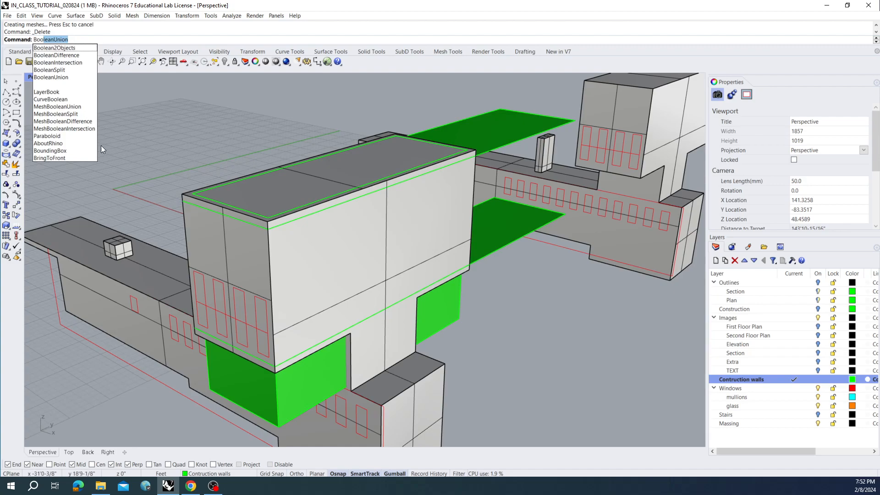
{"action": "left_click", "coordinate": [49, 71]}
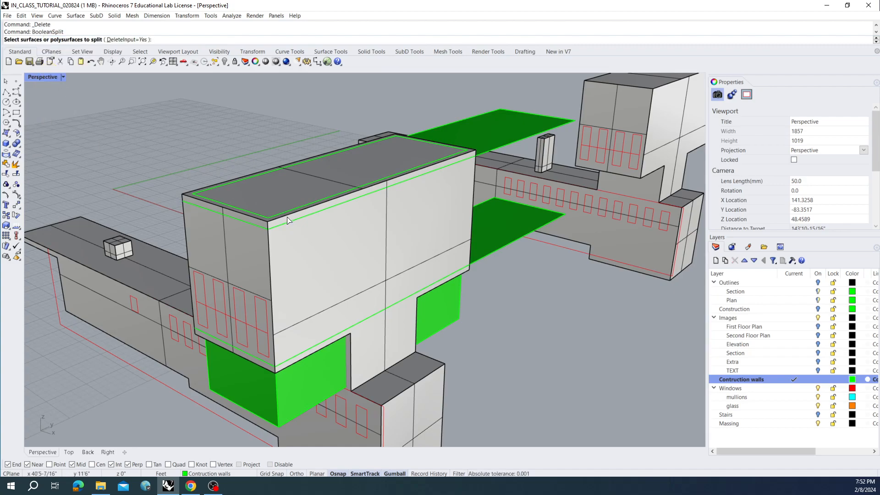
{"action": "left_click", "coordinate": [269, 257]}
{"action": "right_click", "coordinate": [241, 191]}
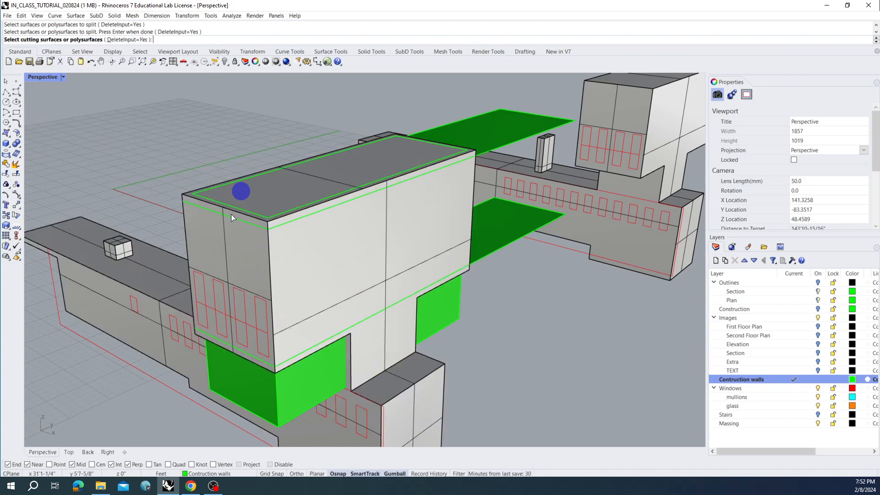
{"action": "left_click", "coordinate": [491, 123]}
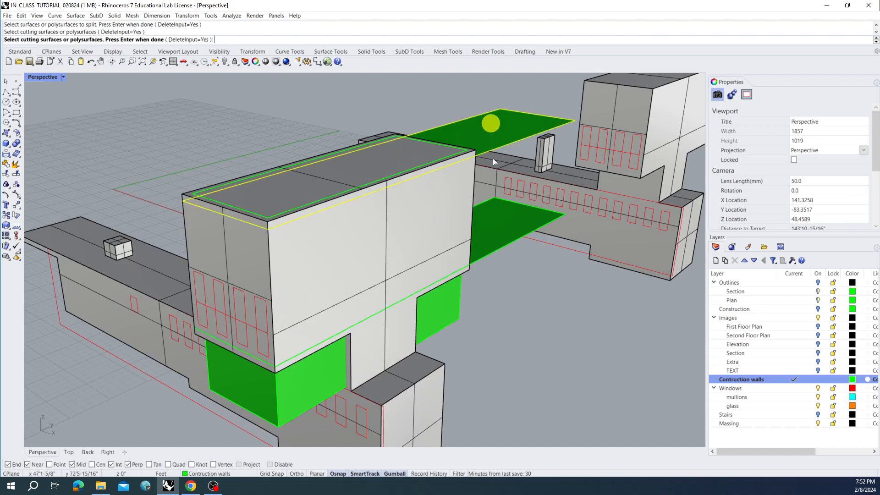
{"action": "left_click", "coordinate": [501, 236]}
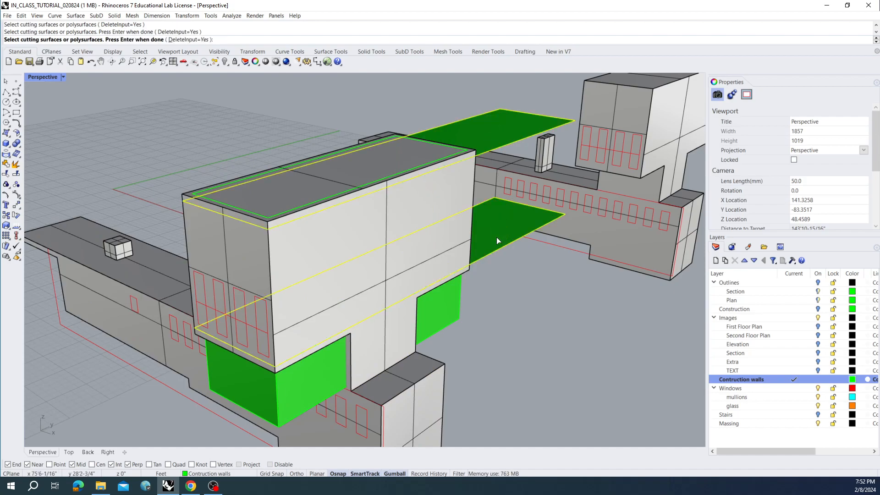
{"action": "right_click", "coordinate": [499, 267]}
Check the split by moving the tower's middle block away from the massing, and undo the move
{"action": "left_click", "coordinate": [297, 213]}
{"action": "left_click", "coordinate": [328, 343], "text": "shift"}
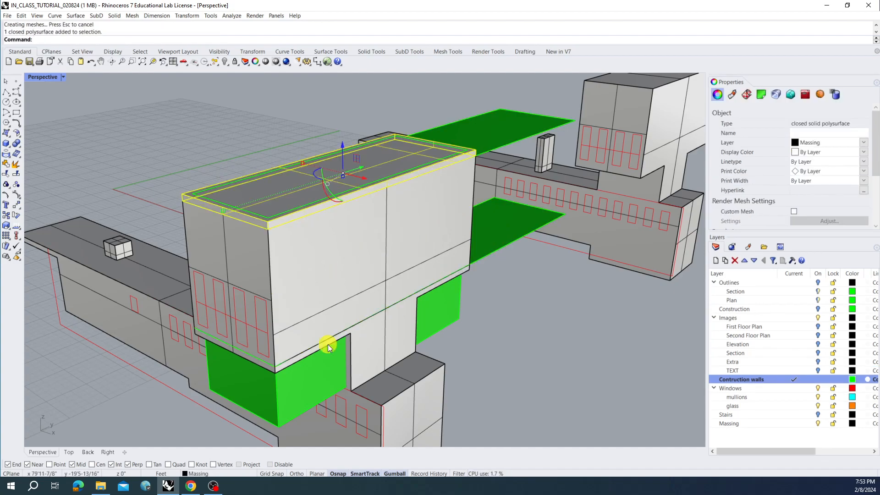
{"action": "left_click", "coordinate": [308, 254]}
{"action": "left_click_drag", "start_coordinate": [367, 243], "coordinate": [190, 147]}
{"action": "key", "text": "Escape"}
{"action": "right_click_drag", "start_coordinate": [314, 108], "coordinate": [312, 163]}
{"action": "key", "text": "ctrl+z"}
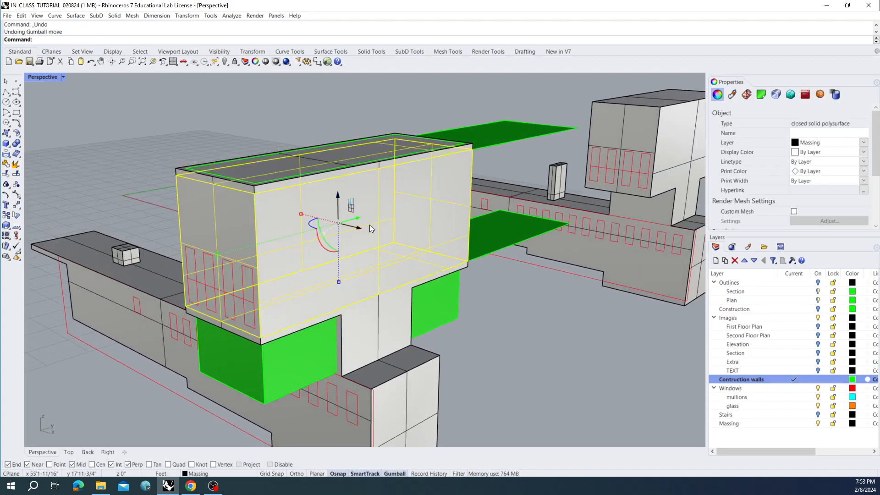
Boolean-split the tower's middle block with the vertical inset construction surface to separate the walls from the core
{"action": "key", "text": "Escape"}
{"action": "type", "text": "b"}
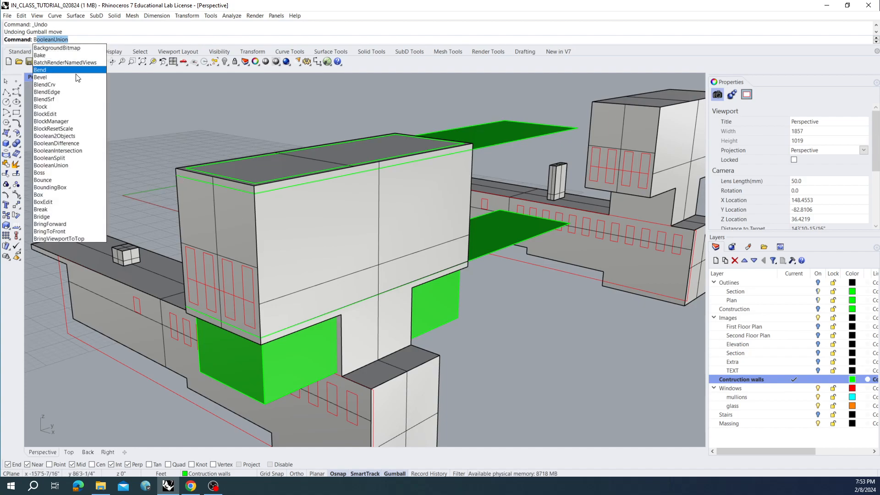
{"action": "left_click", "coordinate": [75, 158]}
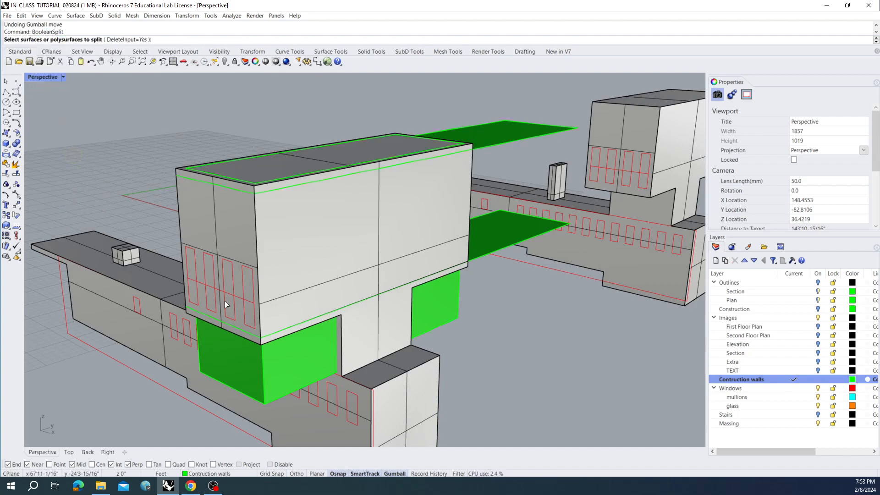
{"action": "left_click", "coordinate": [308, 266]}
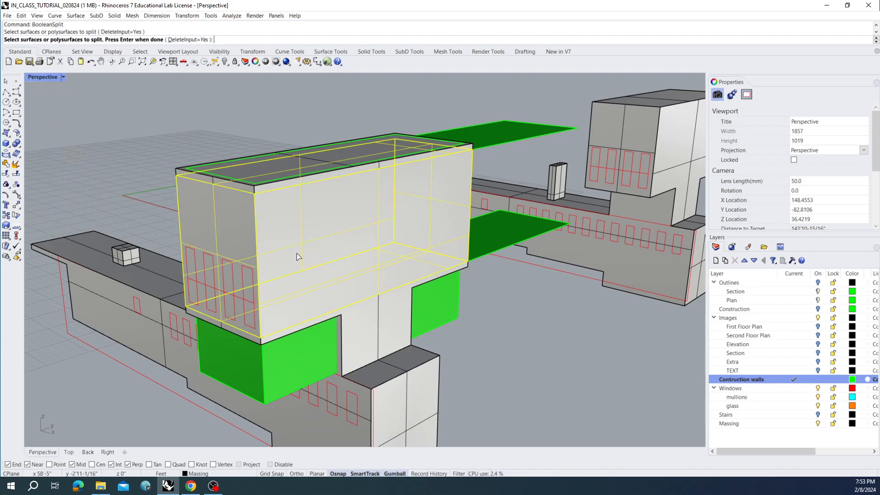
{"action": "right_click", "coordinate": [301, 333]}
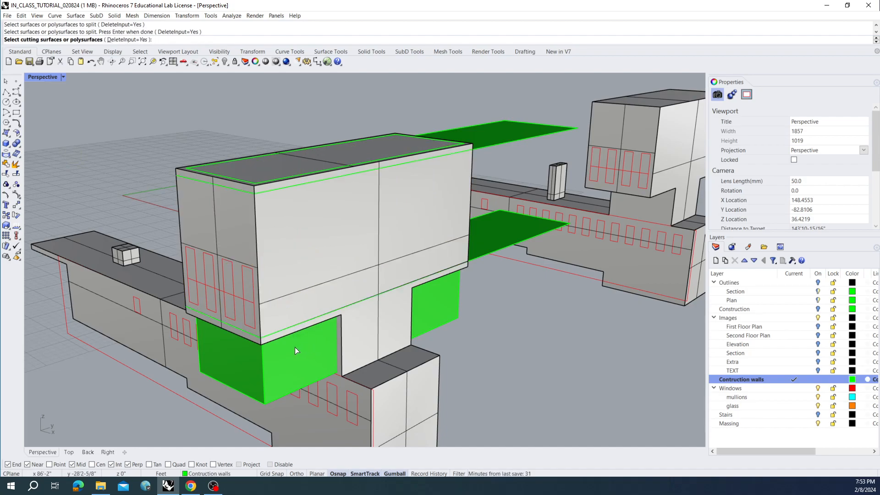
{"action": "left_click", "coordinate": [261, 366]}
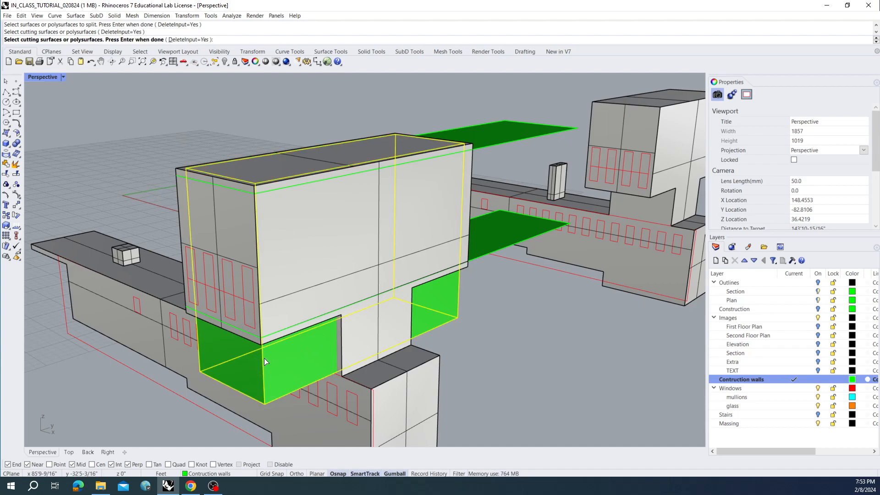
{"action": "right_click", "coordinate": [264, 359]}
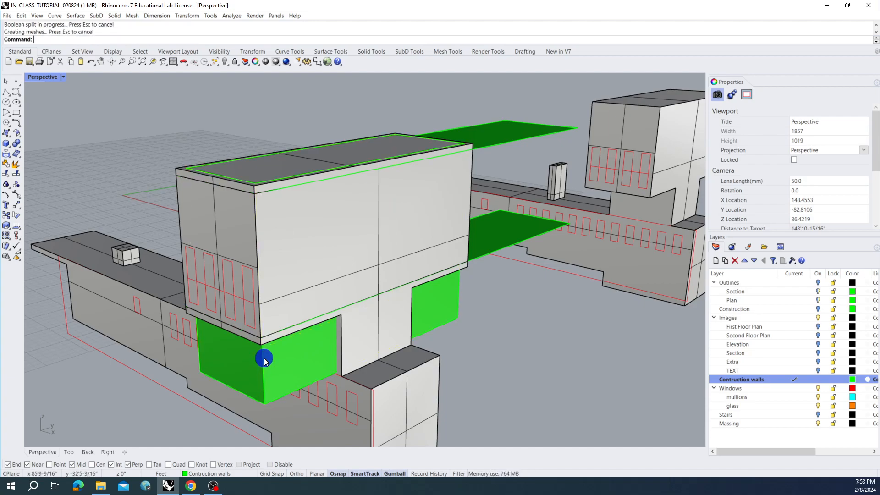
Delete the vertical inset surface and both horizontal construction surfaces around the tower
{"action": "left_click", "coordinate": [300, 358]}
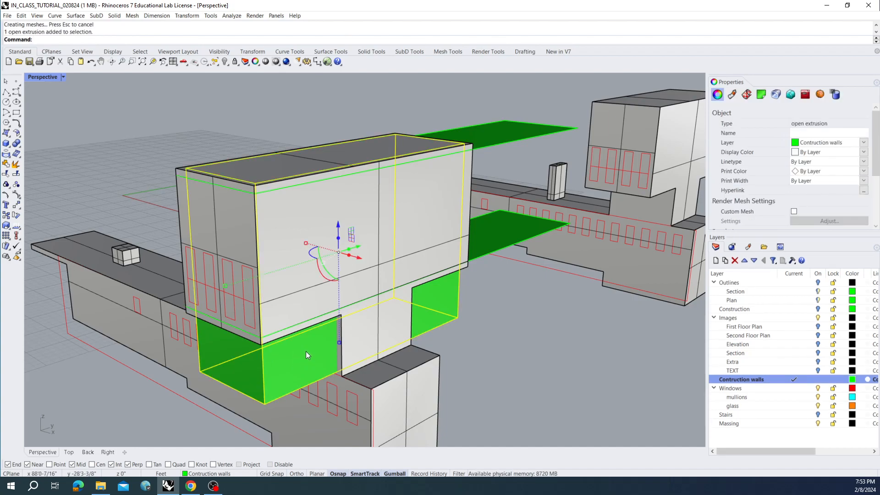
{"action": "key", "text": "Delete"}
{"action": "left_click", "coordinate": [482, 249]}
{"action": "key", "text": "Delete"}
{"action": "left_click", "coordinate": [488, 145]}
{"action": "key", "text": "Delete"}
Hide the tower's roof slab and delete the solid core inside the walls
{"action": "left_click", "coordinate": [285, 175]}
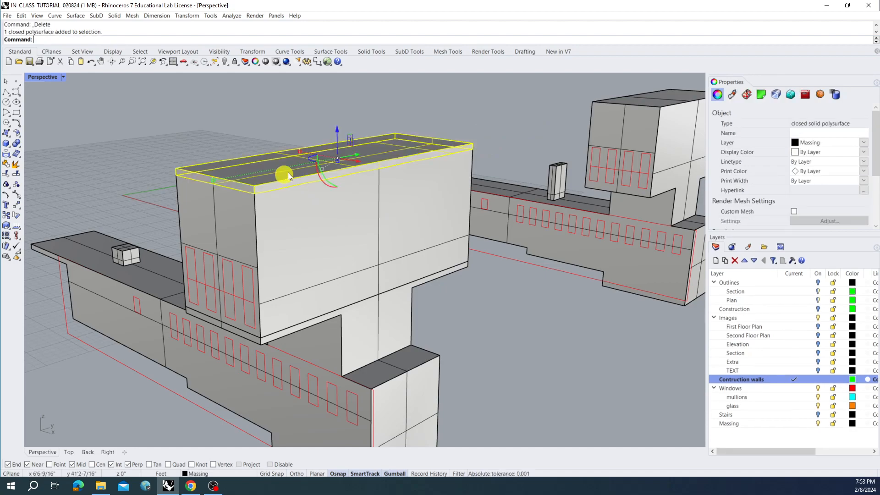
{"action": "type", "text": "Hide"}
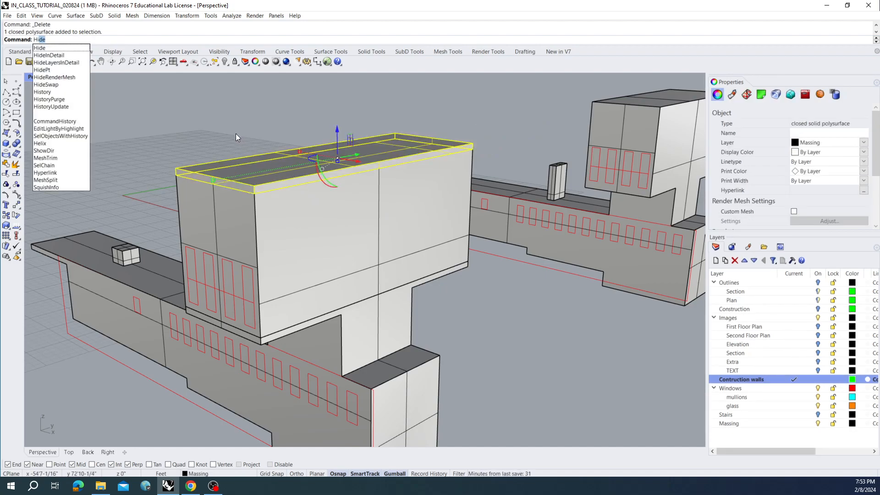
{"action": "key", "text": "Return"}
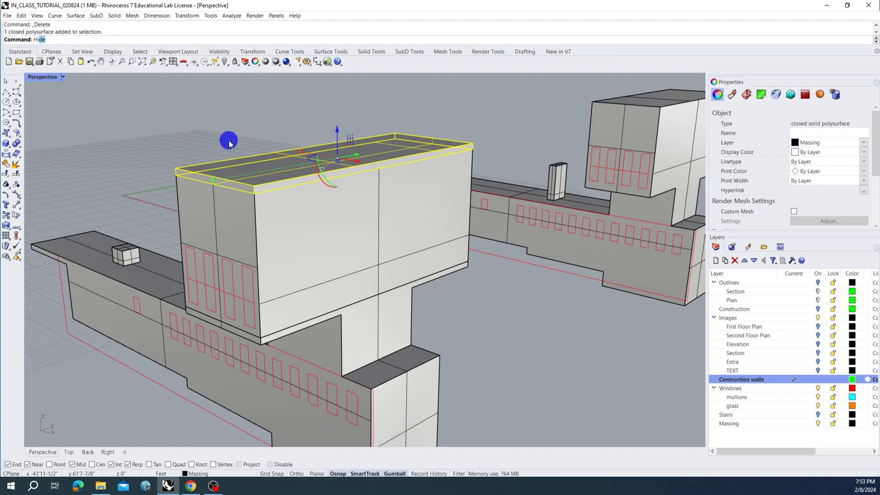
{"action": "left_click", "coordinate": [264, 177]}
{"action": "right_click_drag", "start_coordinate": [264, 178], "coordinate": [311, 225]}
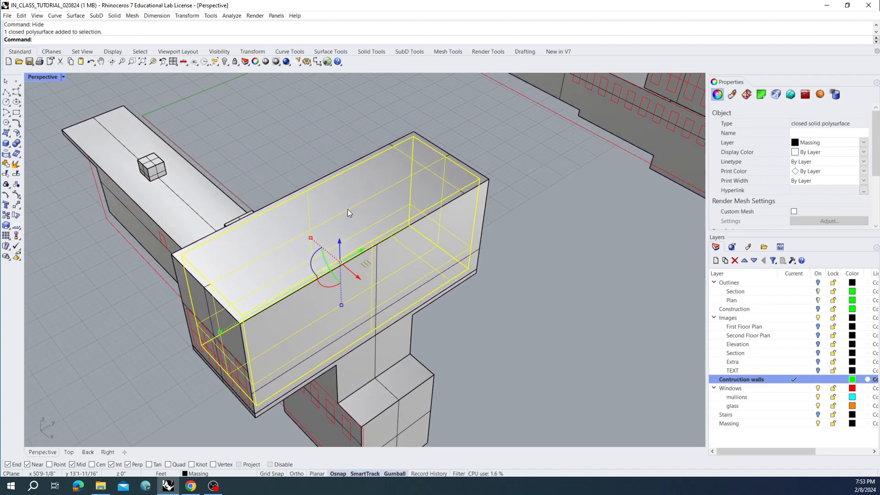
{"action": "key", "text": "Delete"}
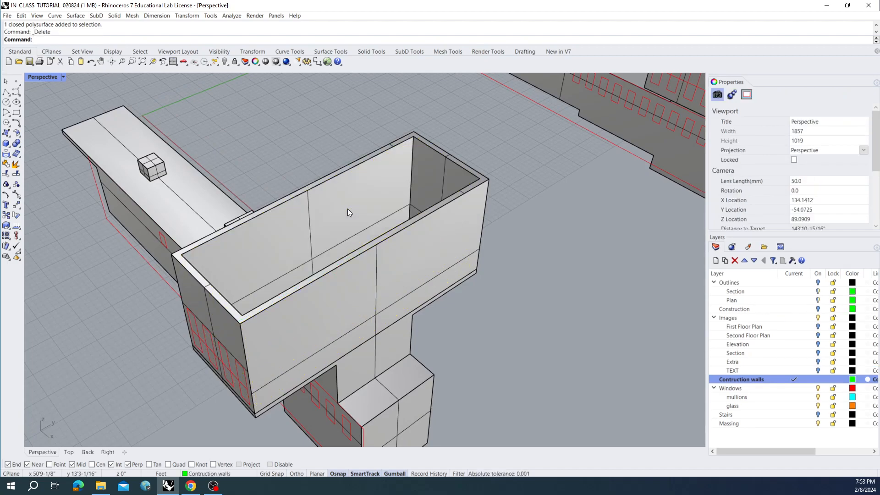
Inspect the hollowed tower from the side and show the hidden roof slab again
{"action": "right_click_drag", "start_coordinate": [378, 210], "coordinate": [330, 219]}
{"action": "left_click", "coordinate": [375, 230]}
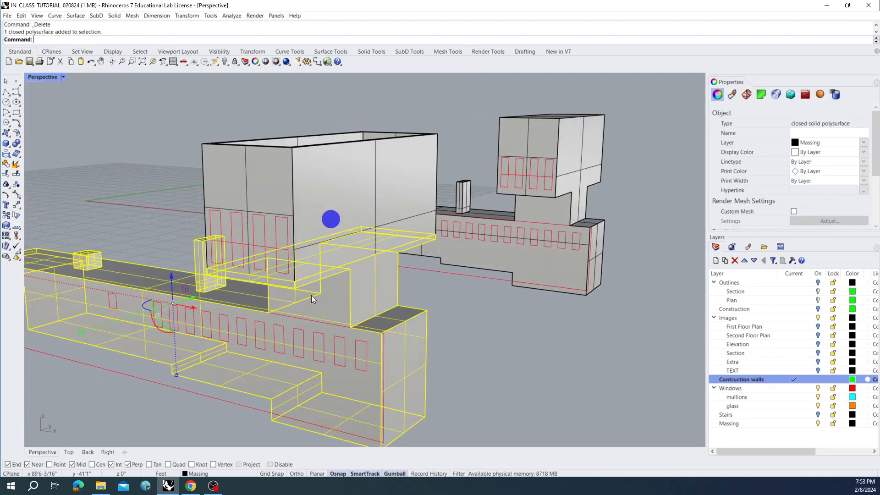
{"action": "scroll", "coordinate": [293, 287], "scroll_direction": "up", "scroll_amount": 3}
{"action": "scroll", "coordinate": [298, 270], "scroll_direction": "down", "scroll_amount": 5}
{"action": "right_click_drag", "start_coordinate": [305, 253], "coordinate": [304, 218]}
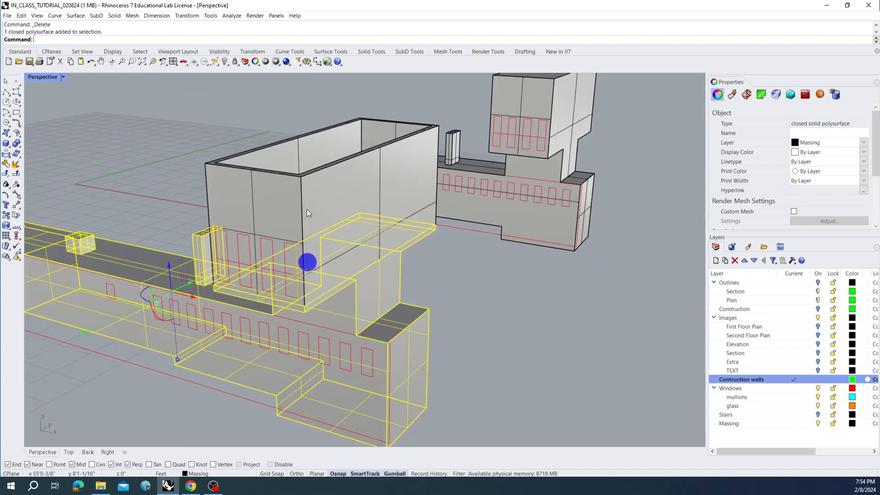
{"action": "left_click", "coordinate": [270, 111]}
{"action": "type", "text": "Unhi"}
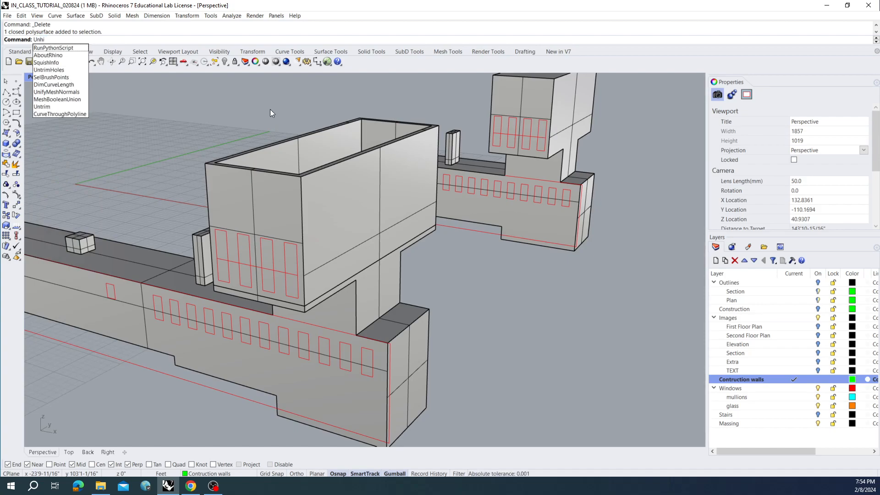
{"action": "key", "text": "BackSpace"}
{"action": "key", "text": "BackSpace"}
{"action": "key", "text": "BackSpace"}
{"action": "type", "text": "show"}
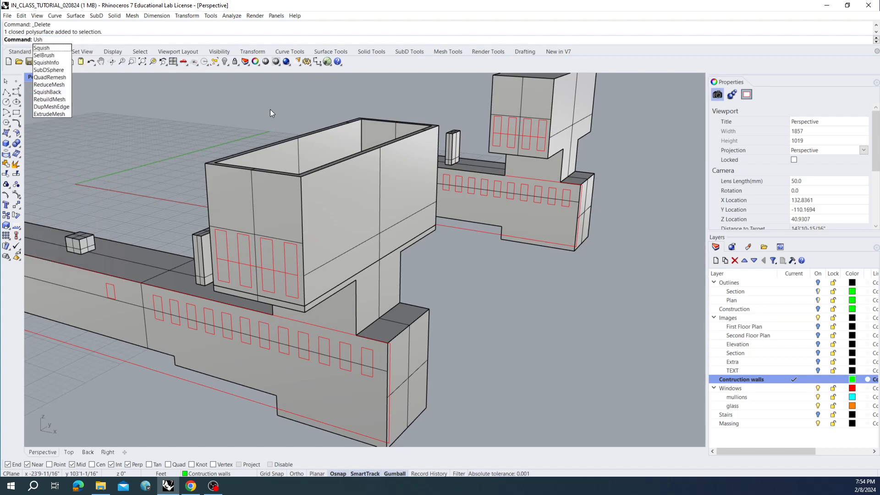
{"action": "key", "text": "BackSpace"}
{"action": "key", "text": "BackSpace"}
{"action": "key", "text": "BackSpace"}
{"action": "key", "text": "BackSpace"}
{"action": "key", "text": "BackSpace"}
{"action": "type", "text": "Show"}
{"action": "key", "text": "Return"}
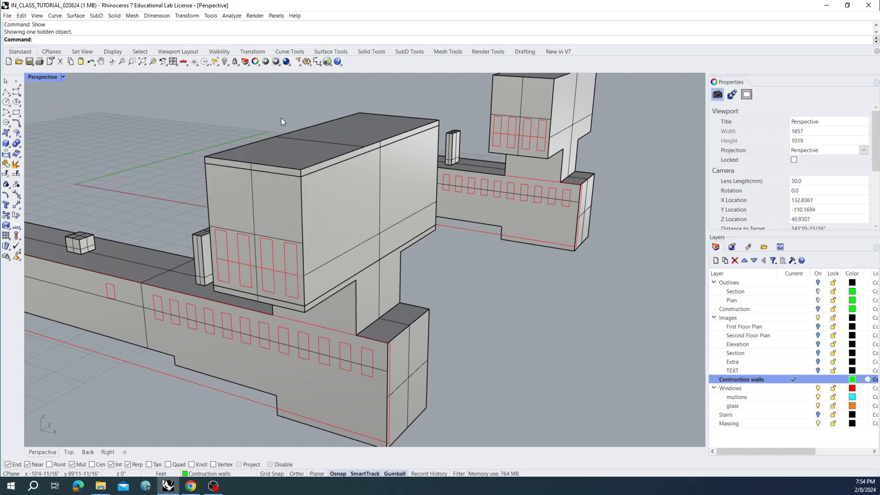
Extrude the four window outlines on the tower's end facade as closed solids that run through the tower and past its far end
{"action": "right_click_drag", "start_coordinate": [274, 134], "coordinate": [287, 138], "text": "shift"}
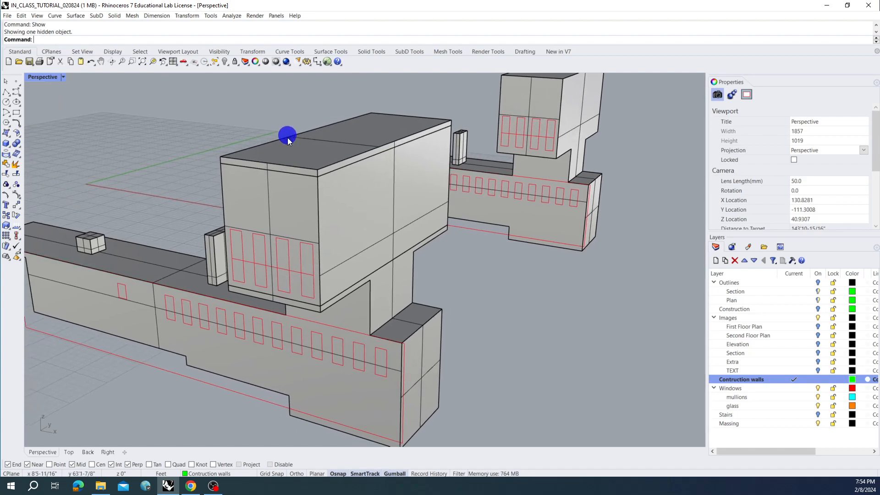
{"action": "left_click", "coordinate": [242, 249]}
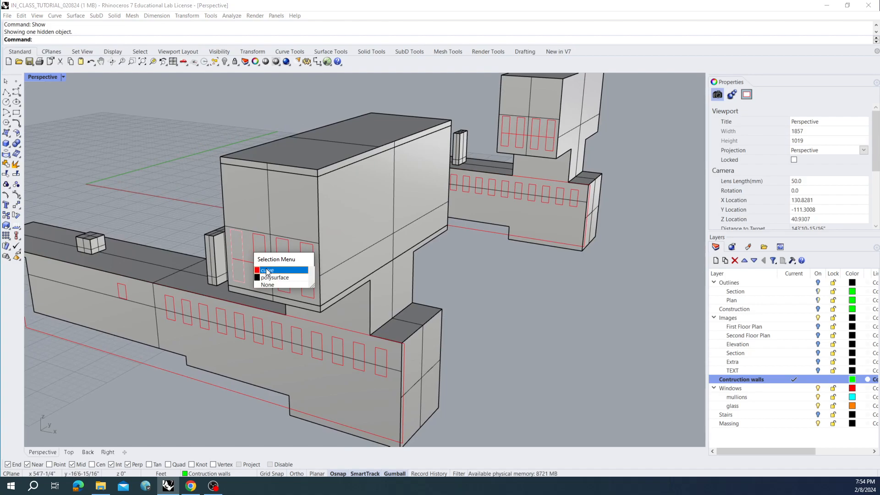
{"action": "left_click", "coordinate": [214, 194]}
{"action": "right_click_drag", "start_coordinate": [230, 218], "coordinate": [239, 223], "text": "shift"}
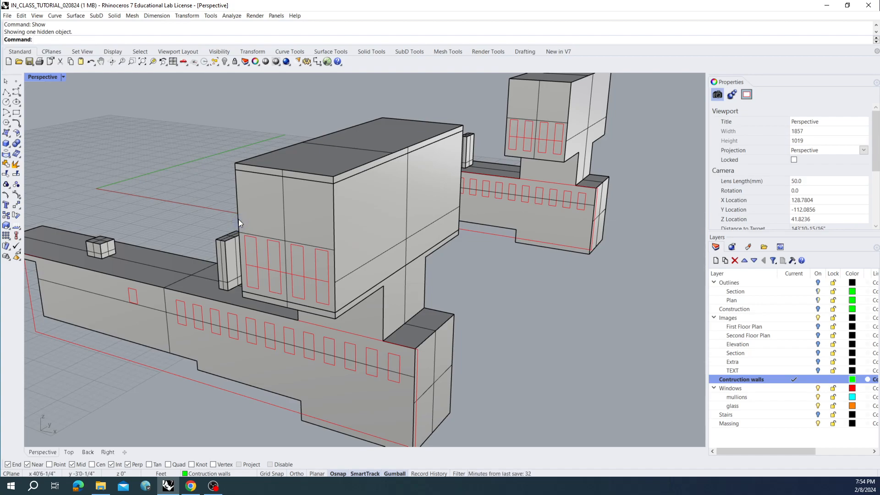
{"action": "left_click", "coordinate": [258, 258]}
{"action": "left_click", "coordinate": [274, 278]}
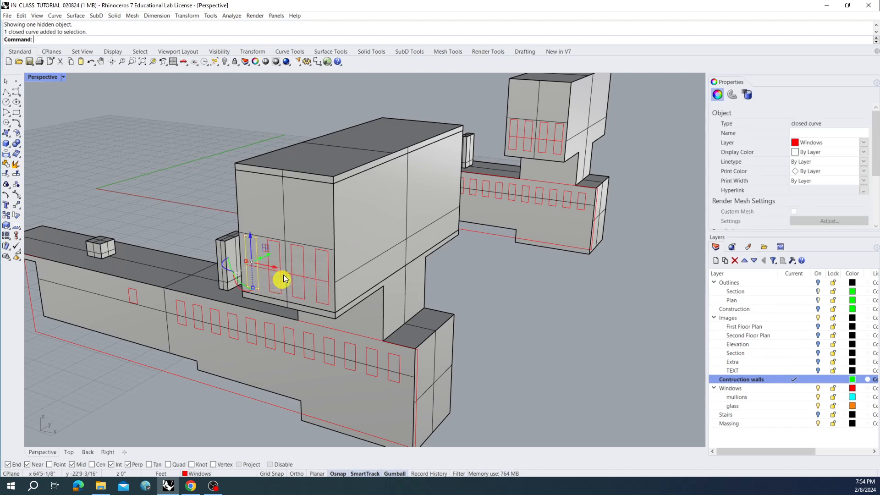
{"action": "left_click", "coordinate": [281, 264]}
{"action": "left_click", "coordinate": [310, 288]}
{"action": "left_click", "coordinate": [303, 266]}
{"action": "left_click", "coordinate": [328, 289]}
{"action": "left_click", "coordinate": [327, 278]}
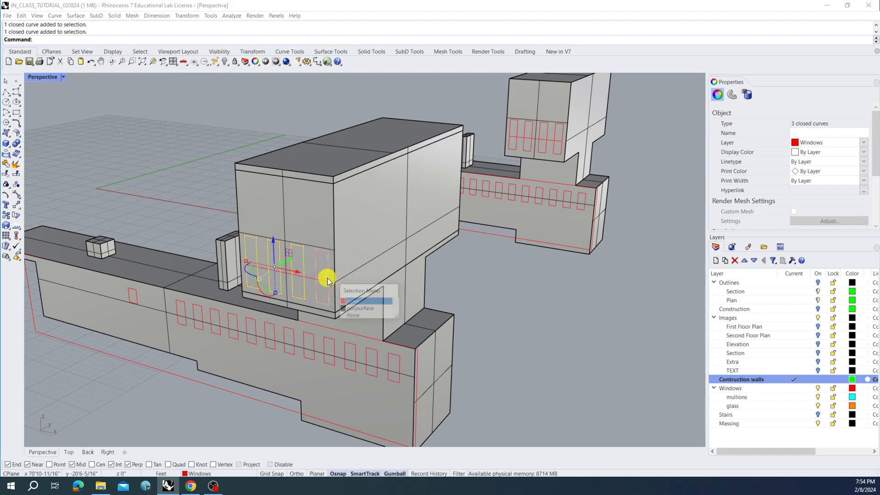
{"action": "left_click", "coordinate": [351, 302]}
{"action": "right_click_drag", "start_coordinate": [345, 292], "coordinate": [352, 280]}
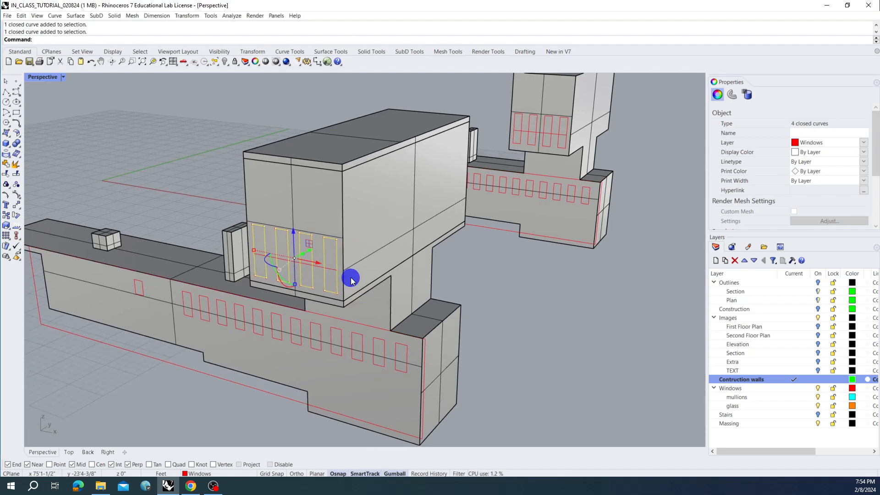
{"action": "type", "text": "ExtrudeCrv"}
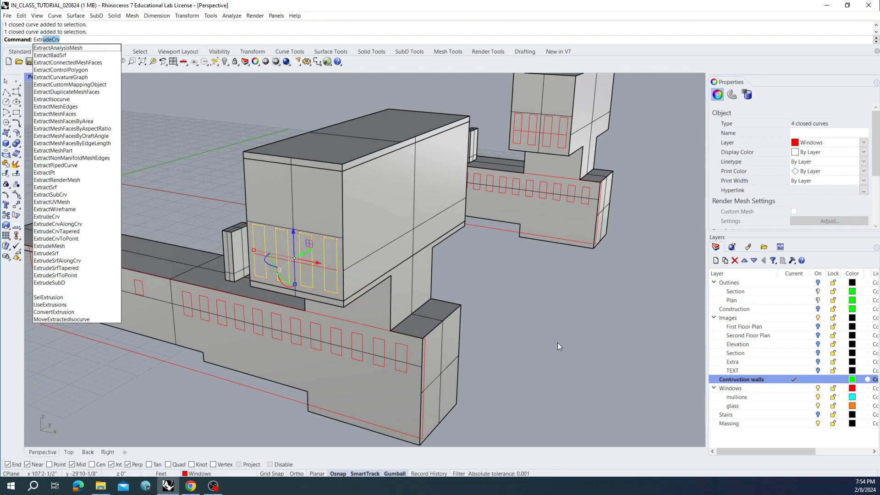
{"action": "key", "text": "Return"}
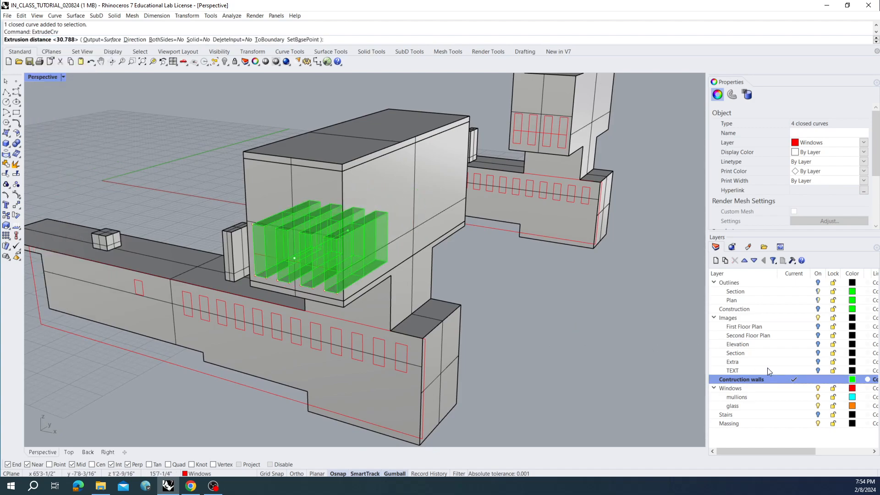
{"action": "right_click_drag", "start_coordinate": [362, 150], "coordinate": [354, 154]}
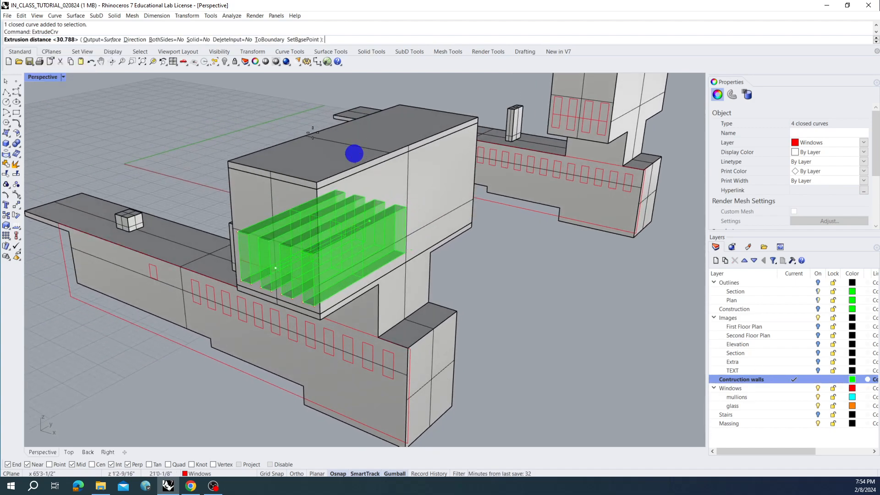
{"action": "left_click", "coordinate": [198, 40]}
{"action": "right_click_drag", "start_coordinate": [315, 109], "coordinate": [301, 110]}
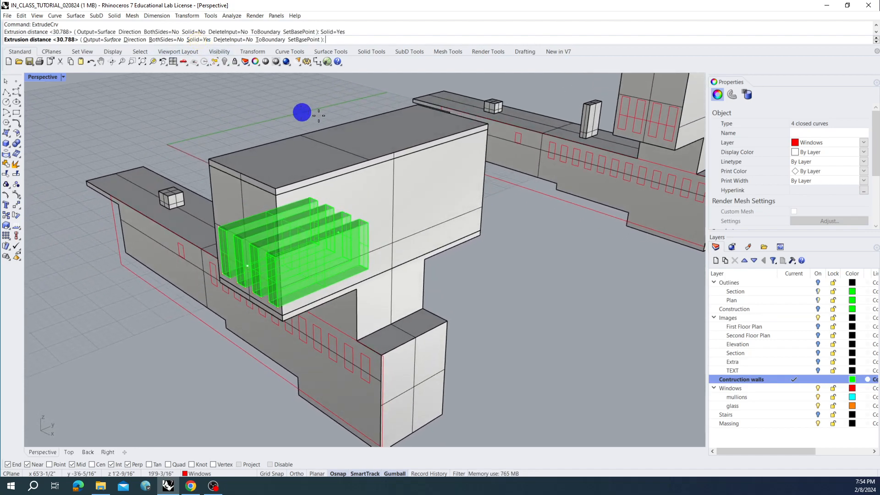
{"action": "left_click", "coordinate": [542, 92]}
{"action": "right_click_drag", "start_coordinate": [503, 250], "coordinate": [386, 250]}
{"action": "key", "text": "Escape"}
{"action": "right_click_drag", "start_coordinate": [435, 230], "coordinate": [501, 233]}
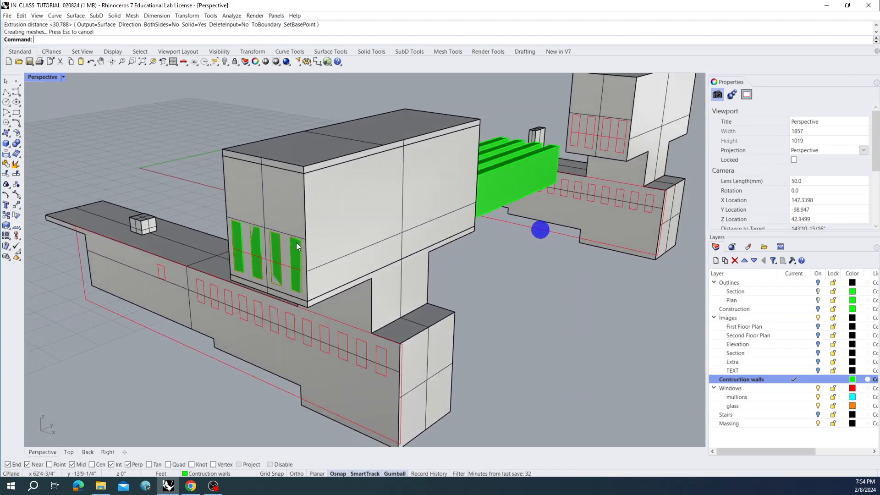
Subtract the four extruded window solids from the tower's wall block with Boolean Difference, keeping the cutting solids
{"action": "right_click_drag", "start_coordinate": [414, 179], "coordinate": [434, 188]}
{"action": "type", "text": "BooleanSplit"}
{"action": "left_click", "coordinate": [62, 55]}
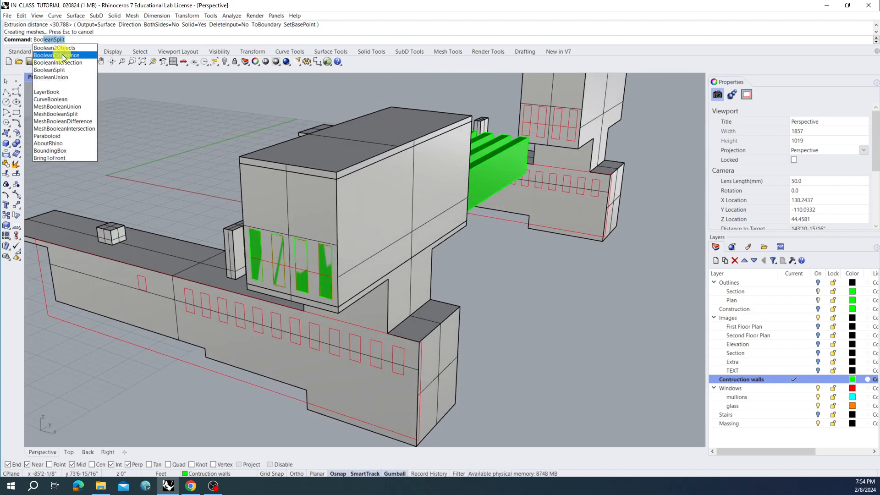
{"action": "left_click", "coordinate": [302, 206]}
{"action": "right_click", "coordinate": [271, 241]}
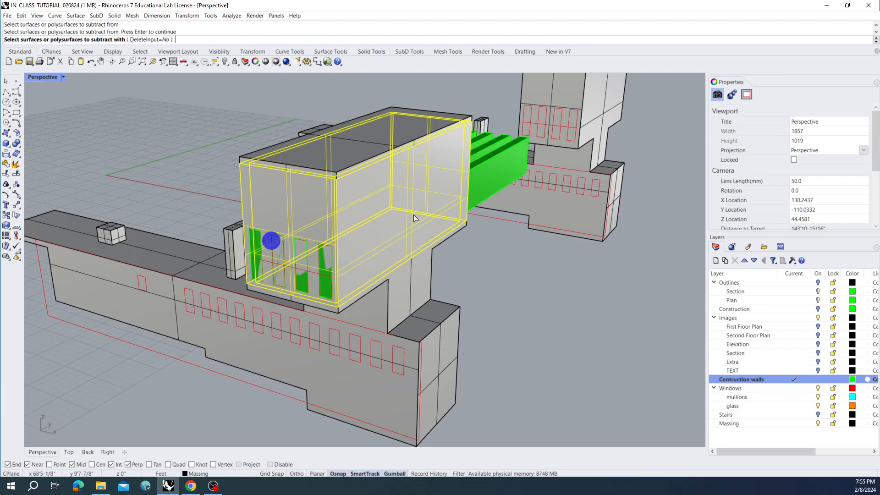
{"action": "right_click_drag", "start_coordinate": [495, 205], "coordinate": [462, 212]}
{"action": "left_click", "coordinate": [506, 190]}
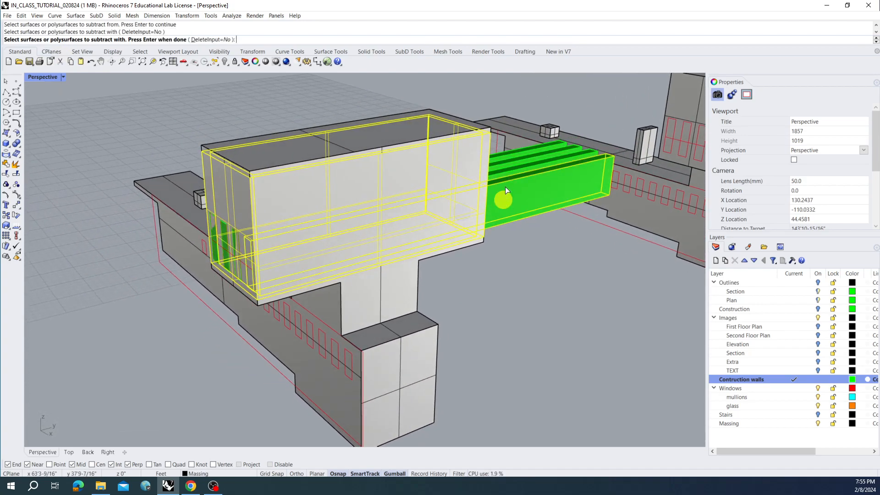
{"action": "left_click", "coordinate": [504, 163]}
{"action": "left_click", "coordinate": [501, 156]}
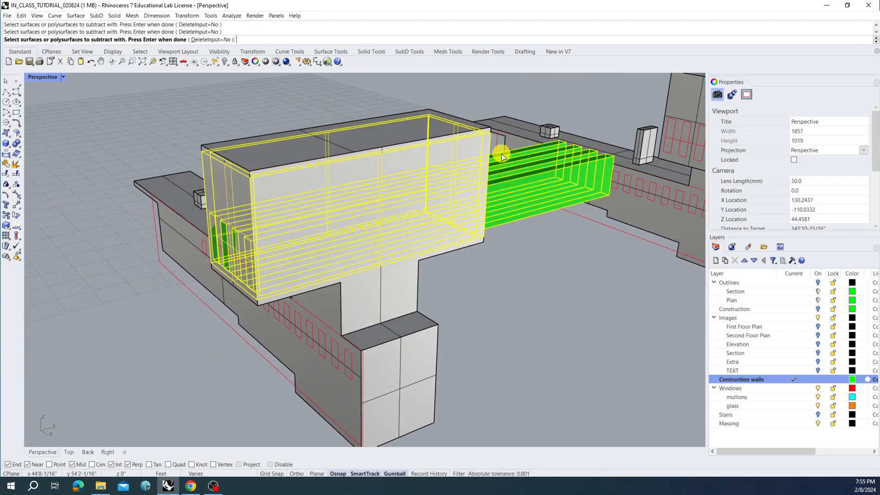
{"action": "right_click", "coordinate": [501, 261]}
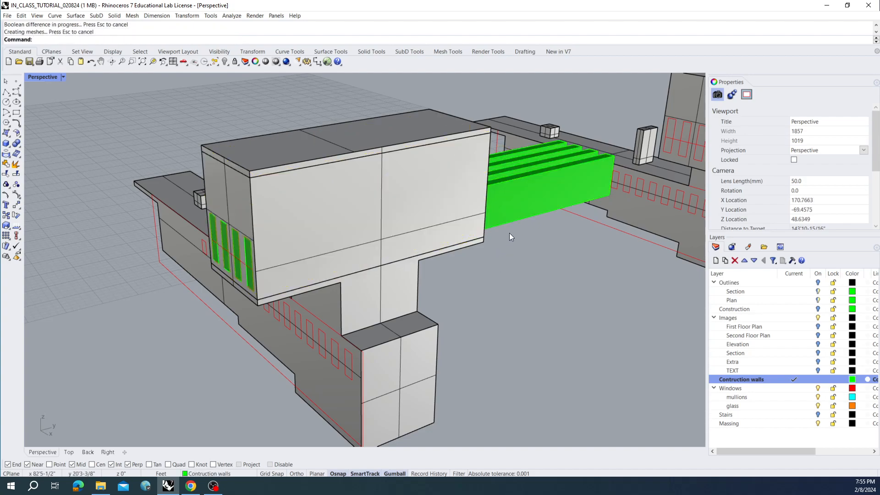
Delete the four extruded window solids running through the tower
{"action": "left_click", "coordinate": [519, 210]}
{"action": "left_click", "coordinate": [522, 172], "text": "shift"}
{"action": "left_click", "coordinate": [518, 158], "text": "shift"}
{"action": "left_click", "coordinate": [512, 152], "text": "shift"}
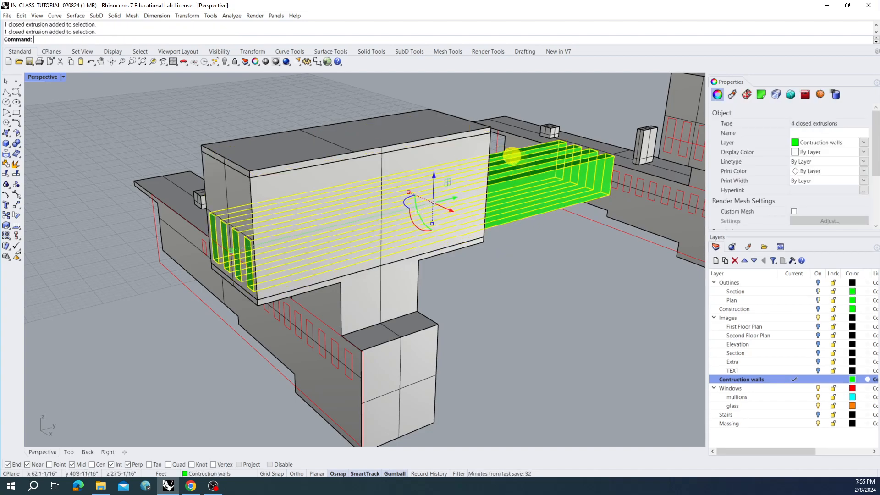
{"action": "key", "text": "Delete"}
Inspect the tower's four window openings up close and consult the reference photo T-House.jpg
{"action": "right_click_drag", "start_coordinate": [512, 156], "coordinate": [335, 241]}
{"action": "scroll", "coordinate": [267, 278], "scroll_direction": "up", "scroll_amount": 6}
{"action": "right_click_drag", "start_coordinate": [293, 261], "coordinate": [225, 275]}
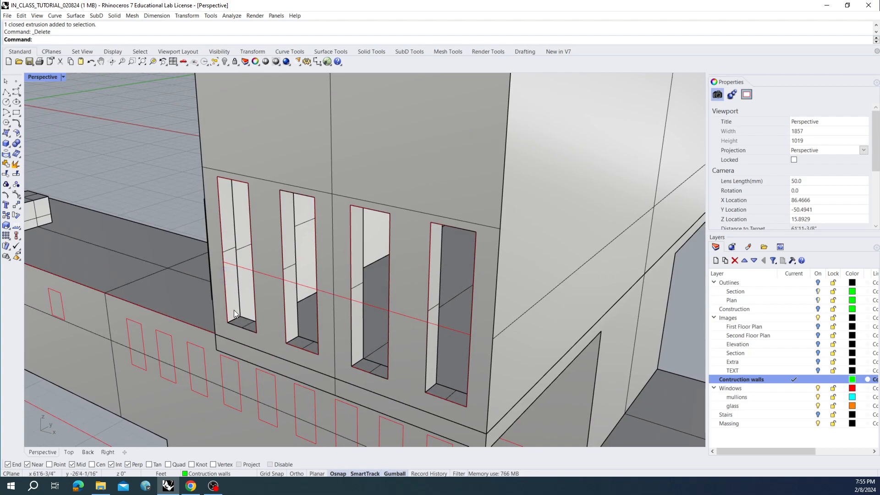
{"action": "right_click_drag", "start_coordinate": [242, 324], "coordinate": [251, 314]}
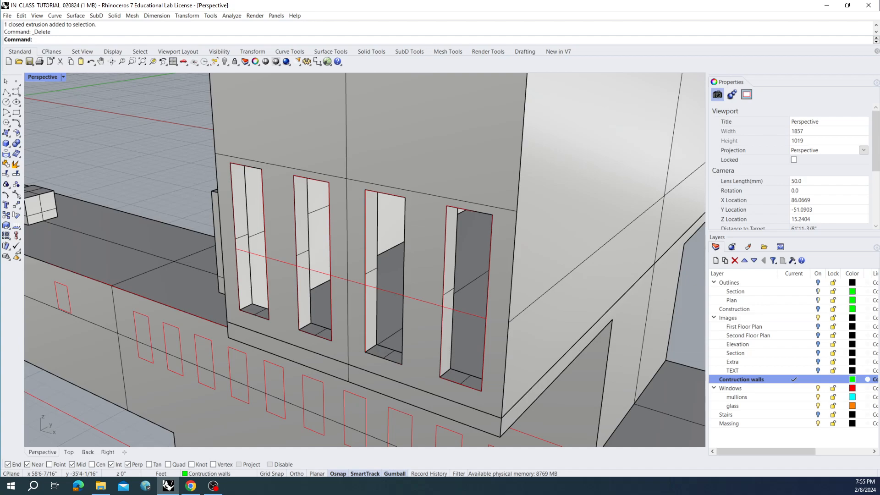
{"action": "key", "text": "alt+Tab"}
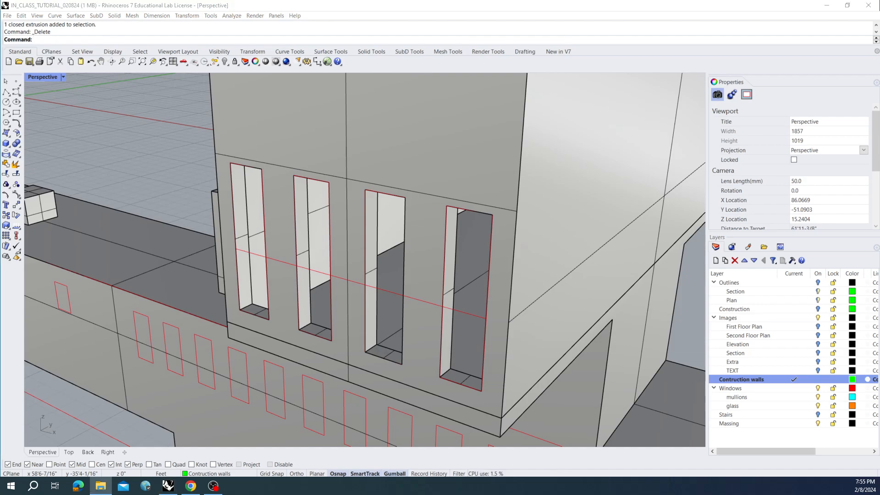
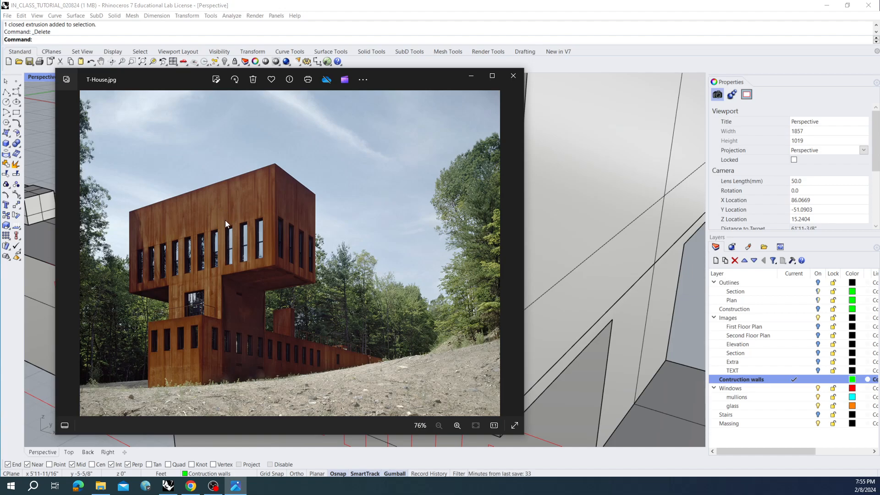
{"action": "left_click", "coordinate": [511, 79]}
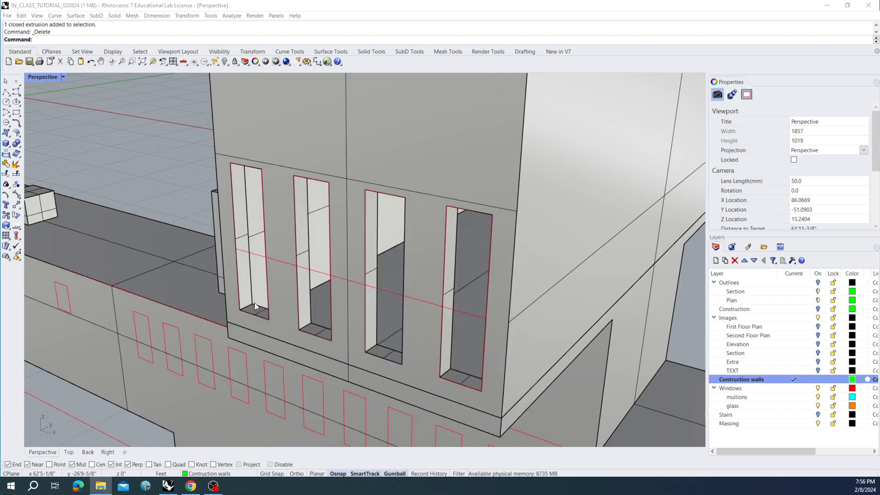
Try selecting all four tower window outlines together for an offset
{"action": "left_click", "coordinate": [299, 314]}
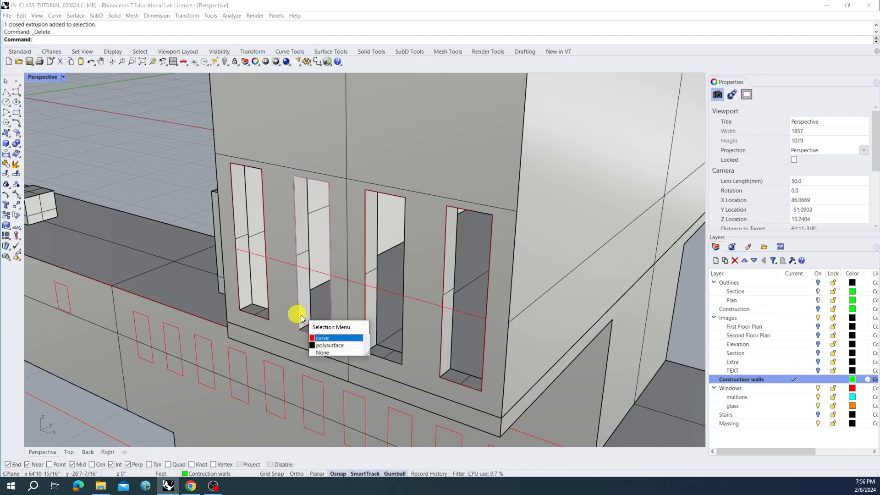
{"action": "left_click", "coordinate": [317, 337]}
{"action": "left_click", "coordinate": [269, 309], "text": "shift"}
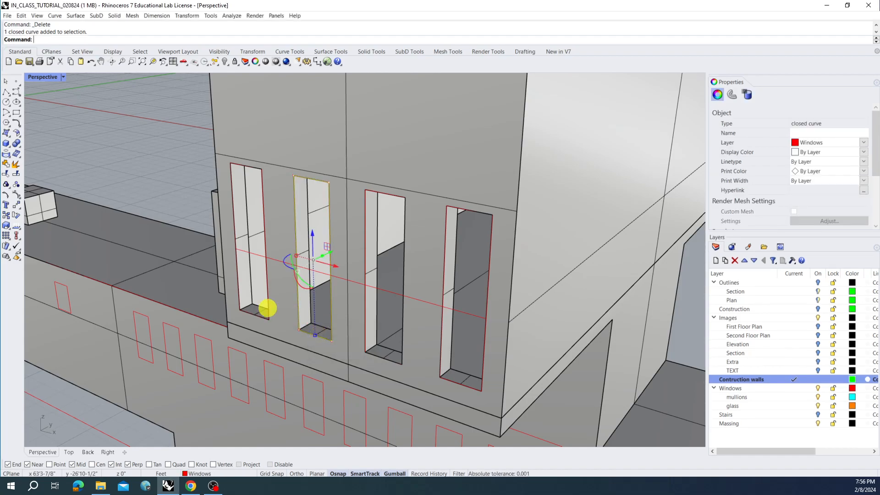
{"action": "left_click", "coordinate": [365, 330], "text": "shift"}
{"action": "left_click", "coordinate": [397, 354]}
{"action": "left_click", "coordinate": [440, 356], "text": "shift"}
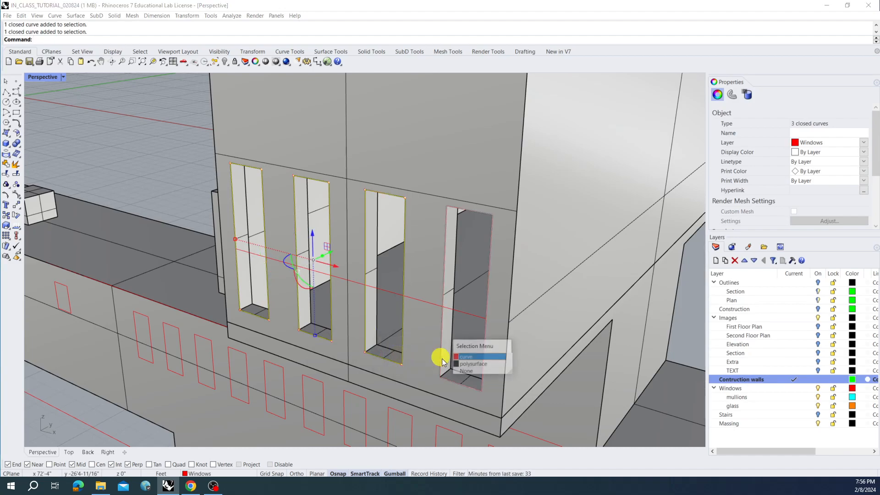
{"action": "left_click", "coordinate": [467, 360]}
{"action": "right_click_drag", "start_coordinate": [463, 359], "coordinate": [438, 330]}
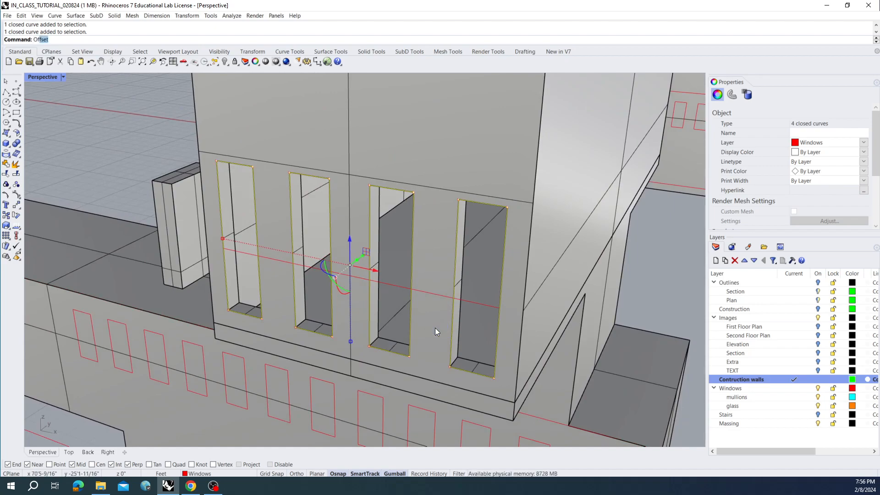
Offset the tower's first window outline inward by 2 inches, with Windows as the current layer
{"action": "right_click", "coordinate": [435, 328]}
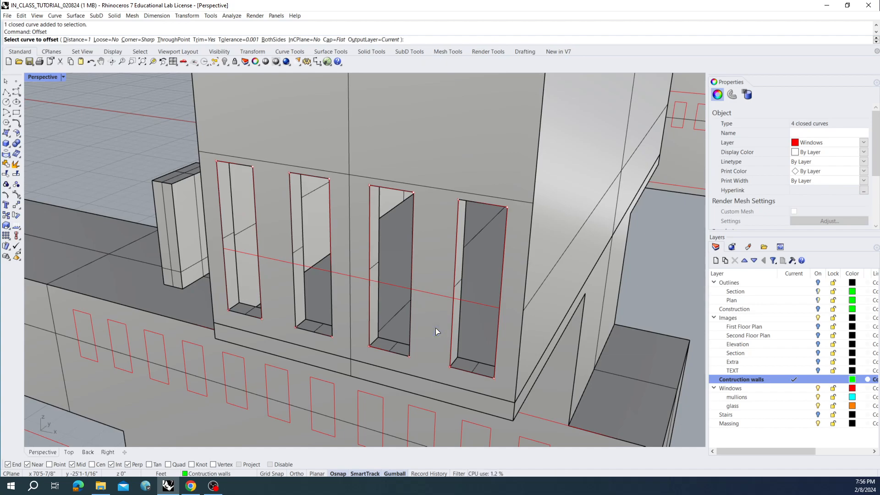
{"action": "right_click_drag", "start_coordinate": [420, 323], "coordinate": [395, 324]}
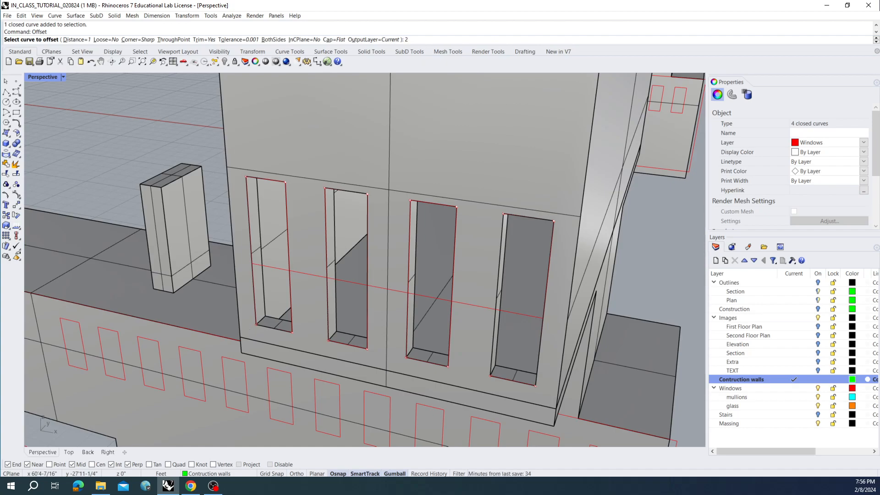
{"action": "key", "text": "Return"}
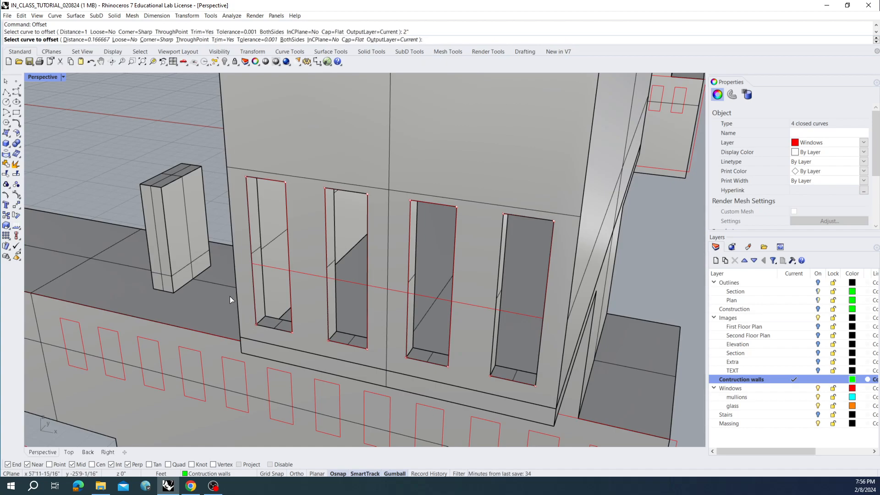
{"action": "left_click", "coordinate": [255, 300]}
{"action": "left_click", "coordinate": [278, 323]}
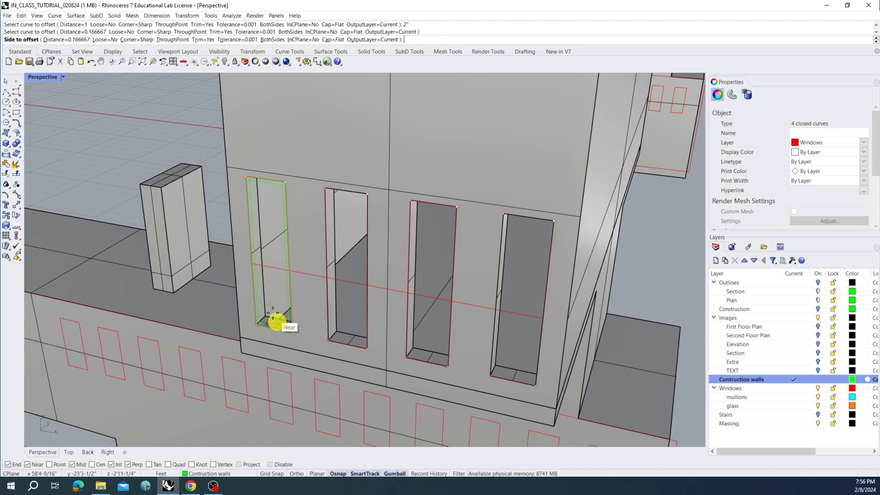
{"action": "left_click", "coordinate": [800, 388]}
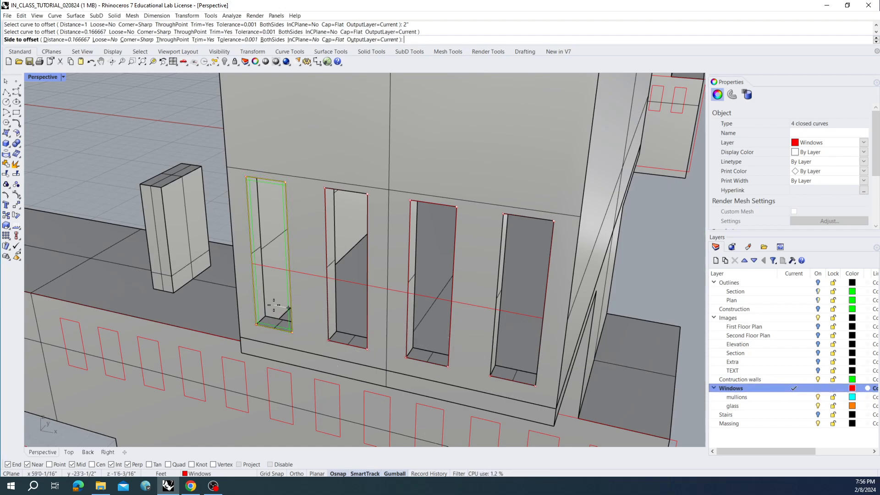
{"action": "left_click", "coordinate": [273, 305]}
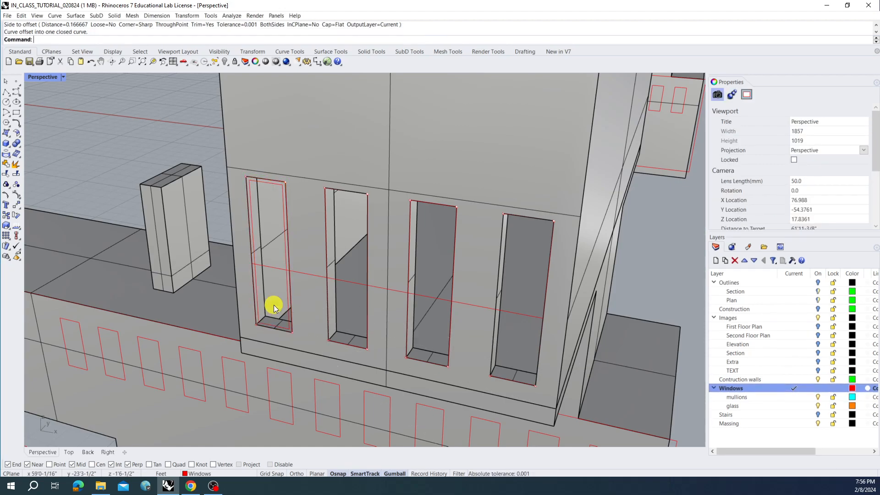
{"action": "scroll", "coordinate": [293, 320], "scroll_direction": "up", "scroll_amount": 4}
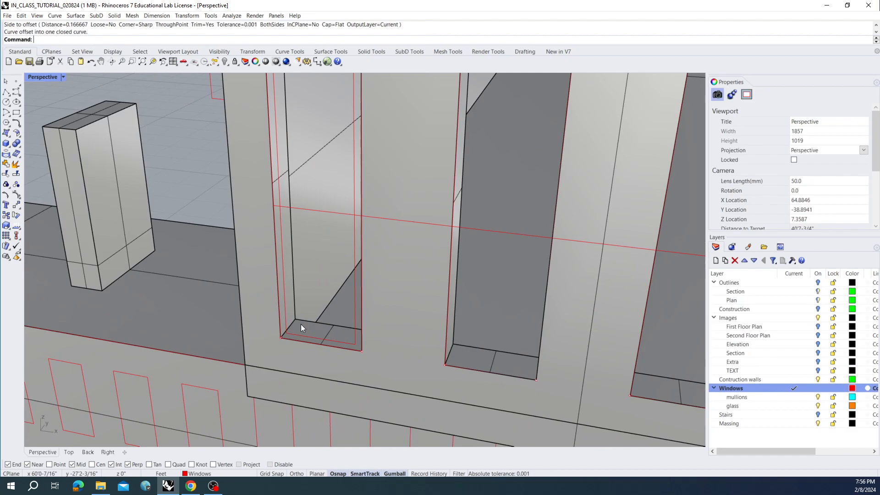
{"action": "left_click", "coordinate": [301, 334]}
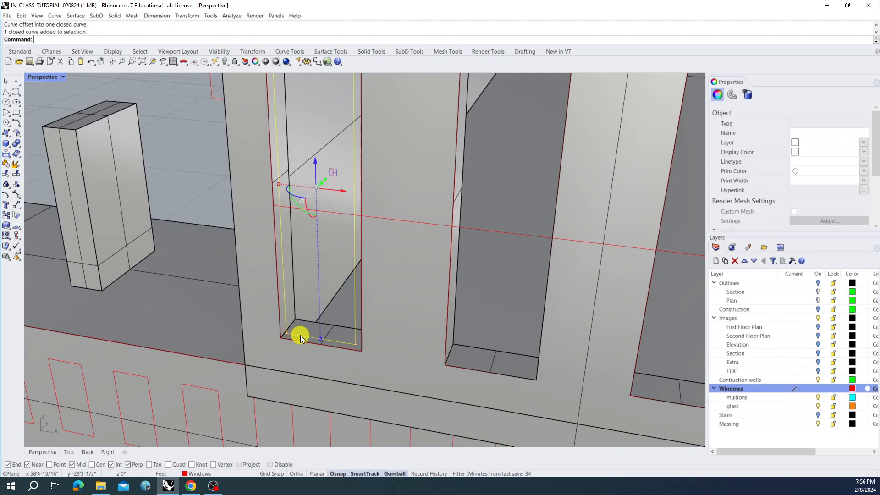
{"action": "left_click", "coordinate": [317, 346]}
{"action": "mouse_move", "coordinate": [318, 345]}
{"action": "right_mouse_down"}
{"action": "mouse_move", "coordinate": [365, 337]}
{"action": "mouse_move", "coordinate": [306, 348]}
{"action": "mouse_move", "coordinate": [318, 341]}
{"action": "right_mouse_up"}
Offset the horizontal line crossing the tower windows 1 inch to both sides with flat end caps
{"action": "left_click", "coordinate": [362, 300]}
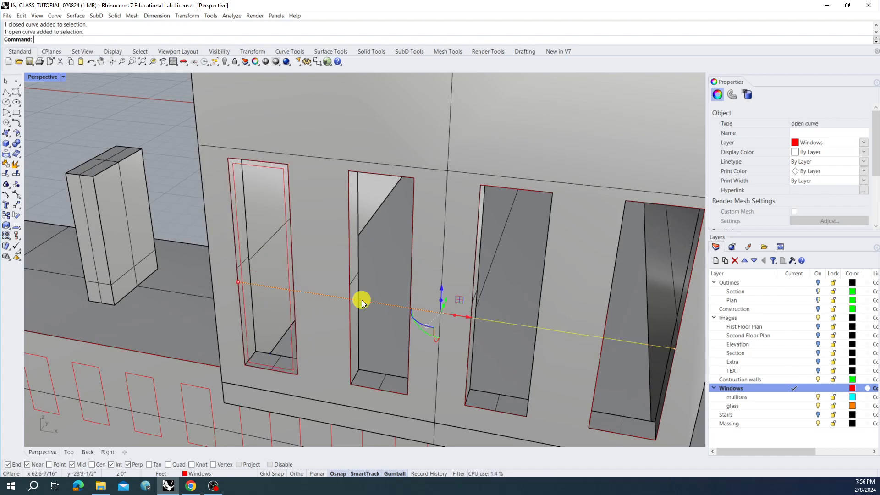
{"action": "type", "text": "offset"}
{"action": "key", "text": "Return"}
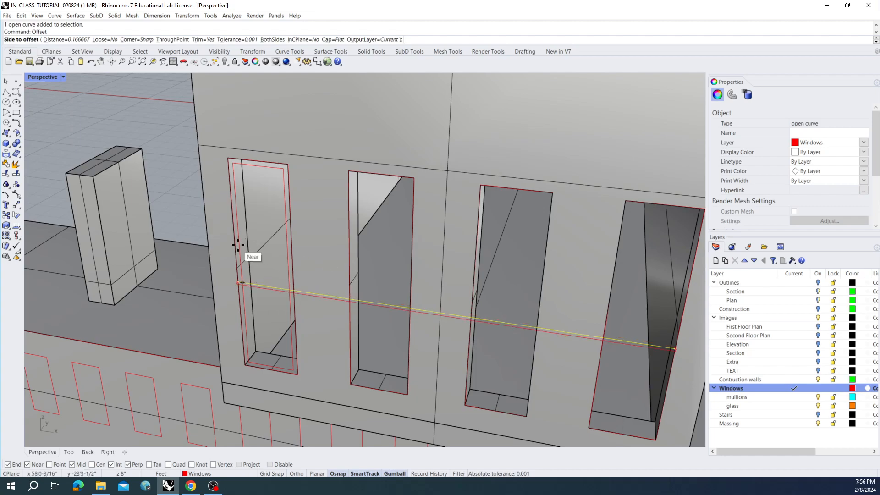
{"action": "scroll", "coordinate": [254, 305], "scroll_direction": "up", "scroll_amount": 5}
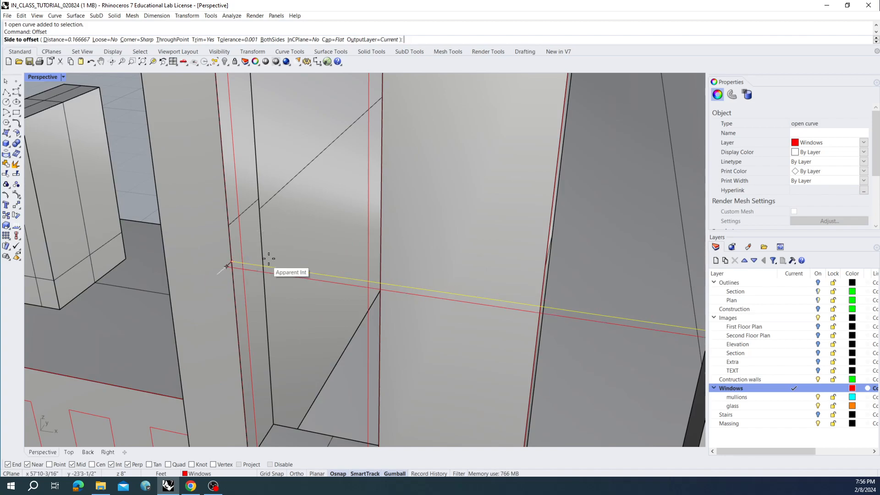
{"action": "scroll", "coordinate": [250, 276], "scroll_direction": "down", "scroll_amount": 2}
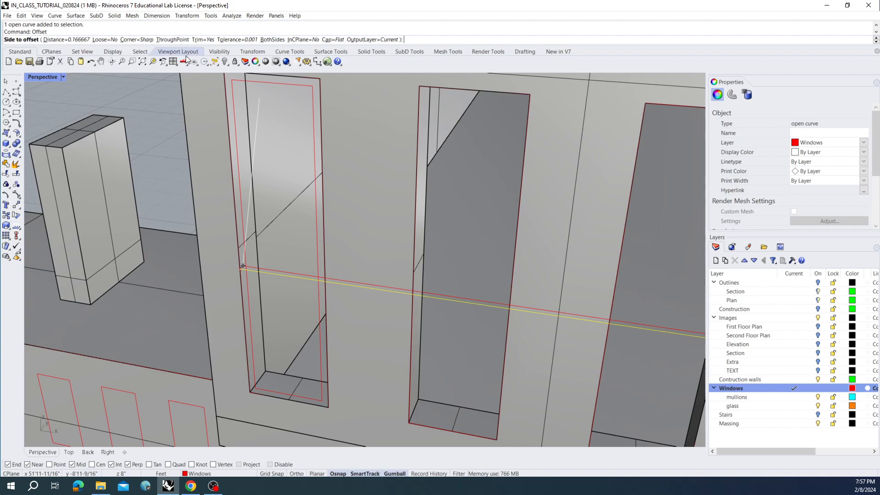
{"action": "left_click", "coordinate": [270, 40]}
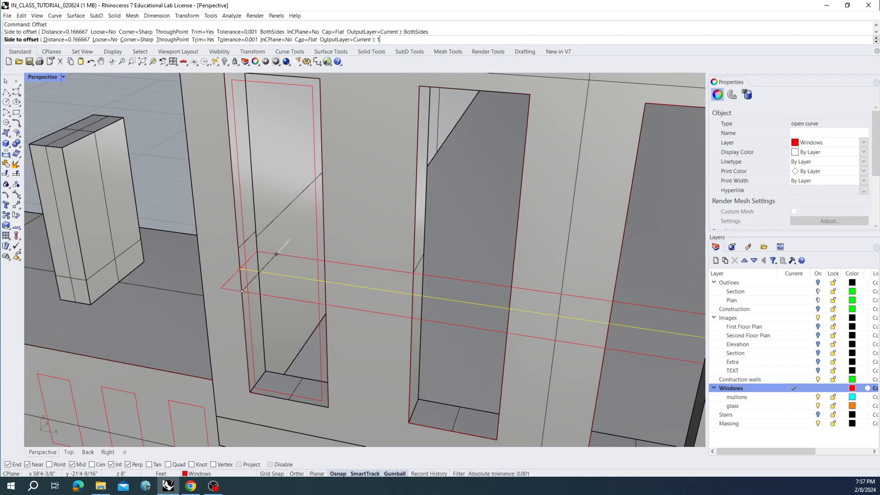
{"action": "type", "text": "\""}
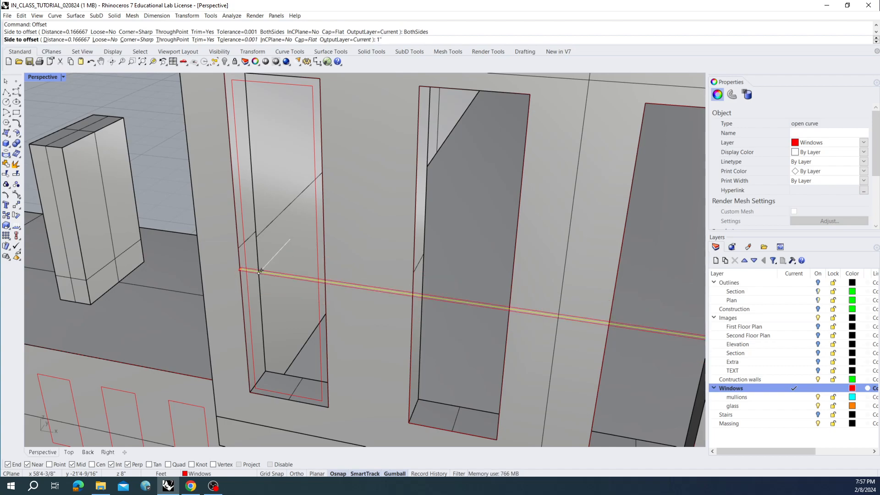
{"action": "key", "text": "Return"}
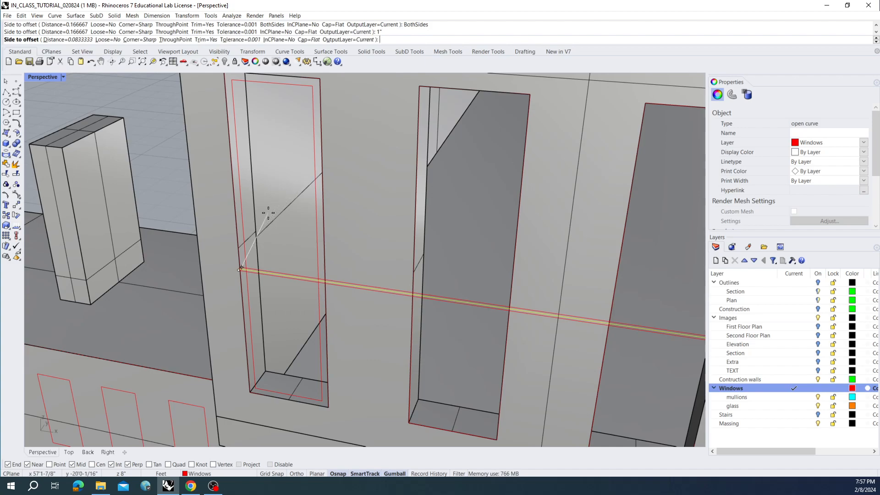
{"action": "left_click", "coordinate": [287, 229]}
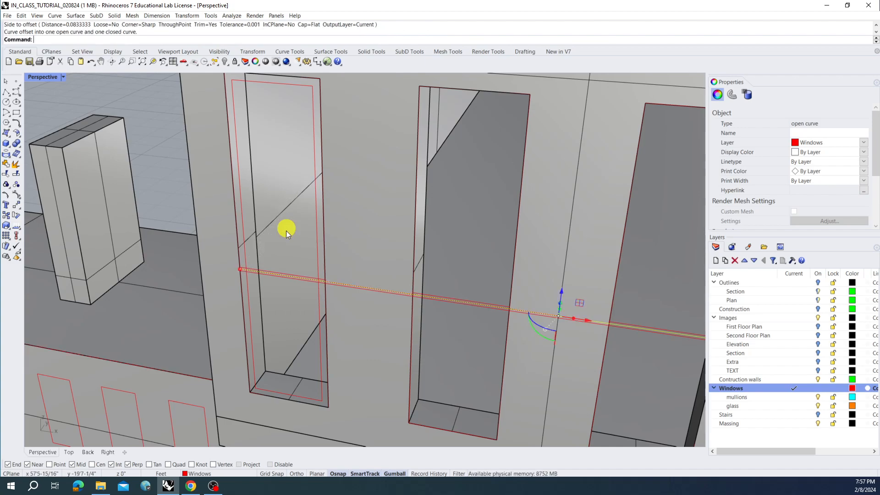
Rotate the closed offset strip 90 degrees about its long axis so it stands in the plane of the window openings
{"action": "left_click", "coordinate": [284, 271]}
{"action": "right_click_drag", "start_coordinate": [513, 334], "coordinate": [485, 335]}
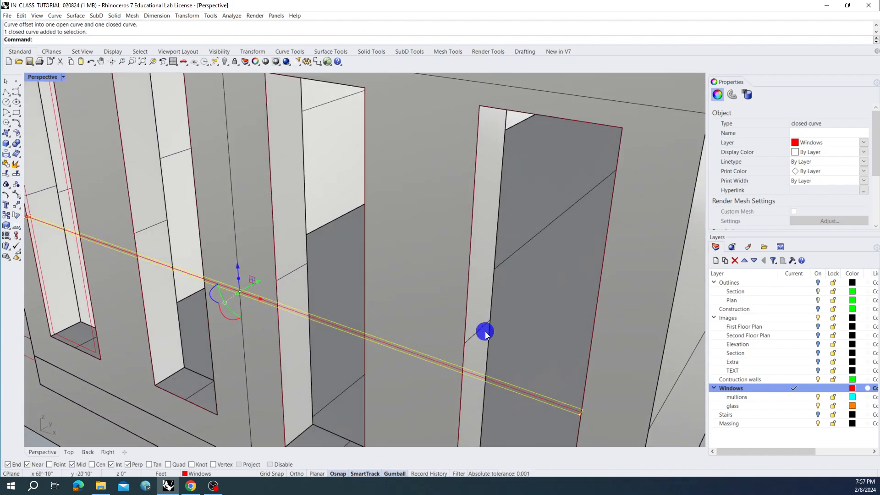
{"action": "left_click", "coordinate": [226, 315]}
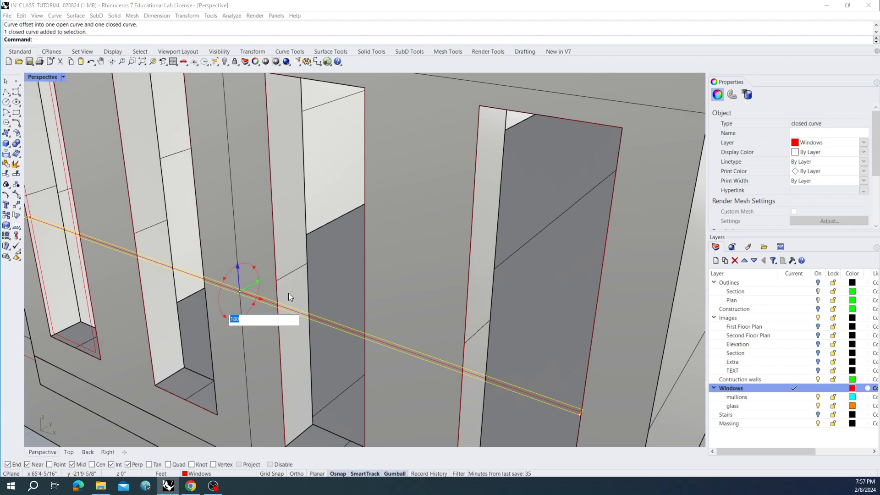
{"action": "type", "text": "90"}
{"action": "key", "text": "Return"}
{"action": "right_click_drag", "start_coordinate": [294, 246], "coordinate": [174, 262]}
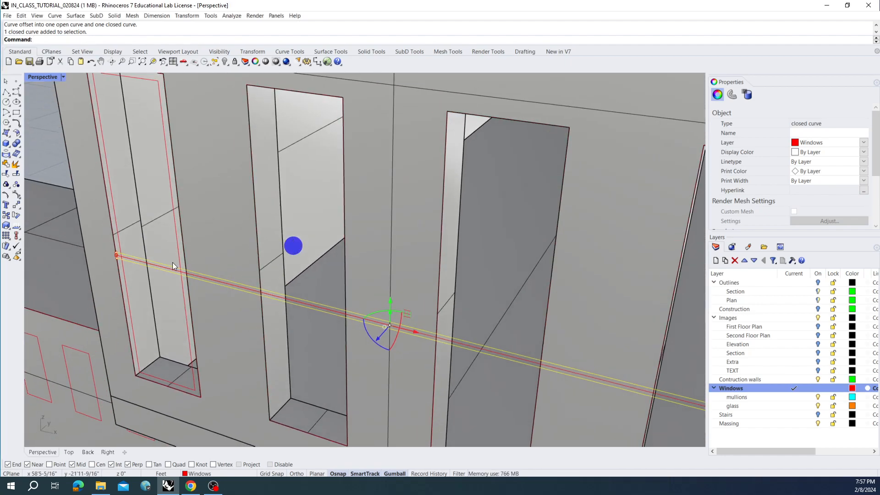
{"action": "key", "text": "Escape"}
Run CurveBoolean on the strip and the first window's outer and inner outlines, picking the frame region including the crossbar
{"action": "right_click_drag", "start_coordinate": [125, 243], "coordinate": [267, 272]}
{"action": "left_click", "coordinate": [272, 277]}
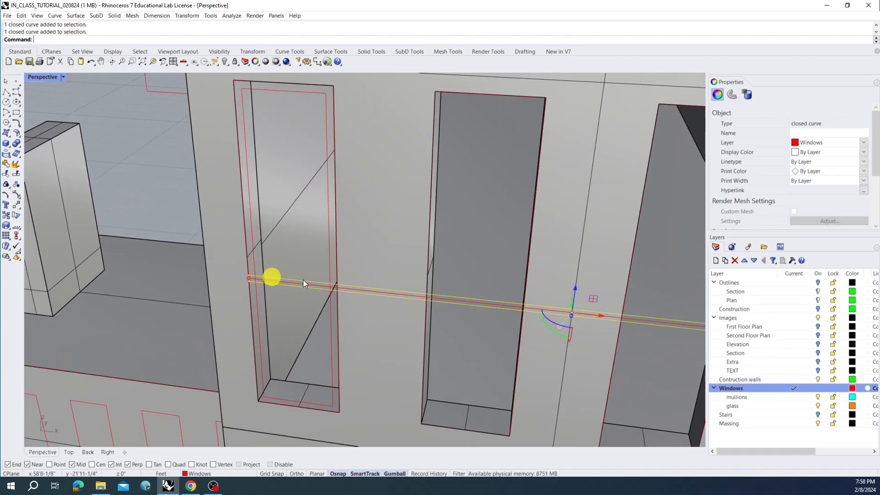
{"action": "left_click", "coordinate": [331, 274], "text": "shift"}
{"action": "left_click", "coordinate": [337, 274], "text": "shift"}
{"action": "left_click", "coordinate": [357, 298]}
{"action": "type", "text": "Curve"}
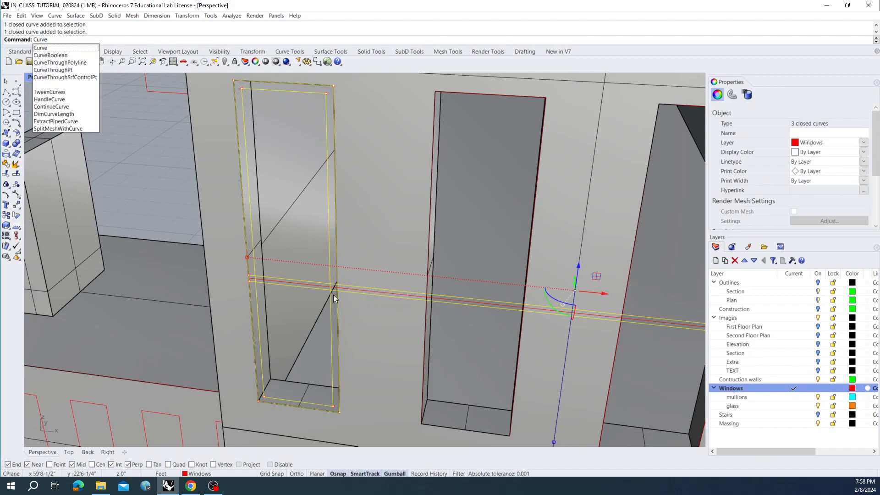
{"action": "left_click", "coordinate": [52, 55]}
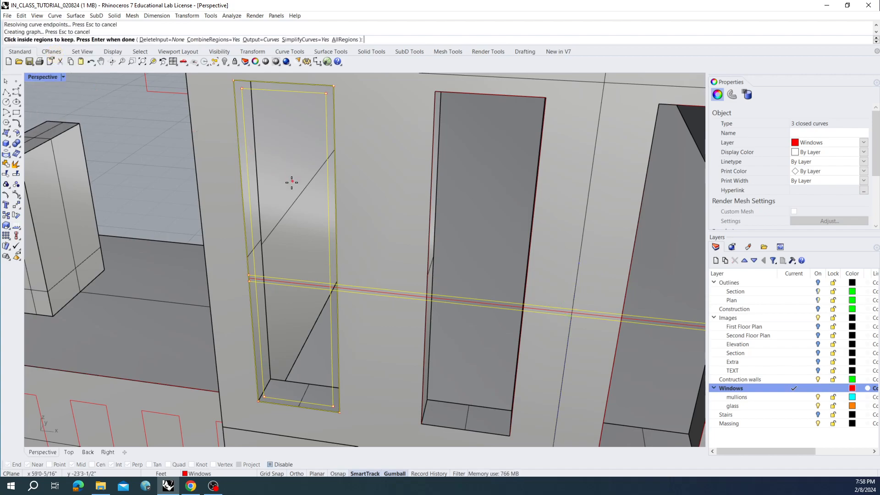
{"action": "scroll", "coordinate": [293, 195], "scroll_direction": "down", "scroll_amount": 3}
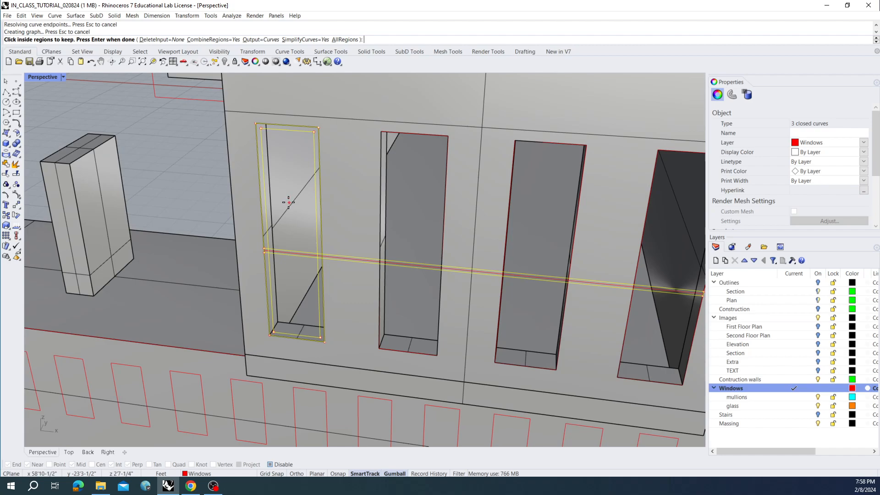
{"action": "left_click", "coordinate": [290, 202]}
{"action": "left_click", "coordinate": [329, 245]}
{"action": "left_click", "coordinate": [332, 257]}
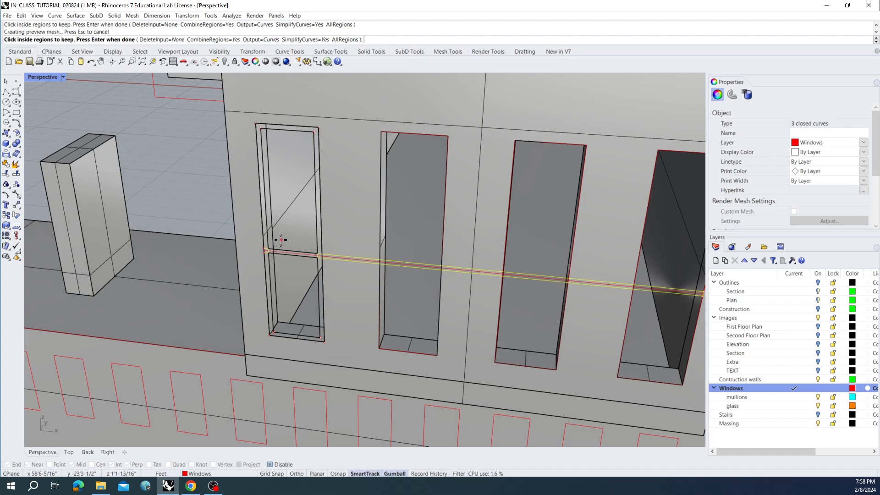
Set the curve boolean's DeleteInput option to All and complete the first window's frame curves
{"action": "scroll", "coordinate": [280, 239], "scroll_direction": "up", "scroll_amount": 3}
{"action": "scroll", "coordinate": [284, 238], "scroll_direction": "up", "scroll_amount": 4}
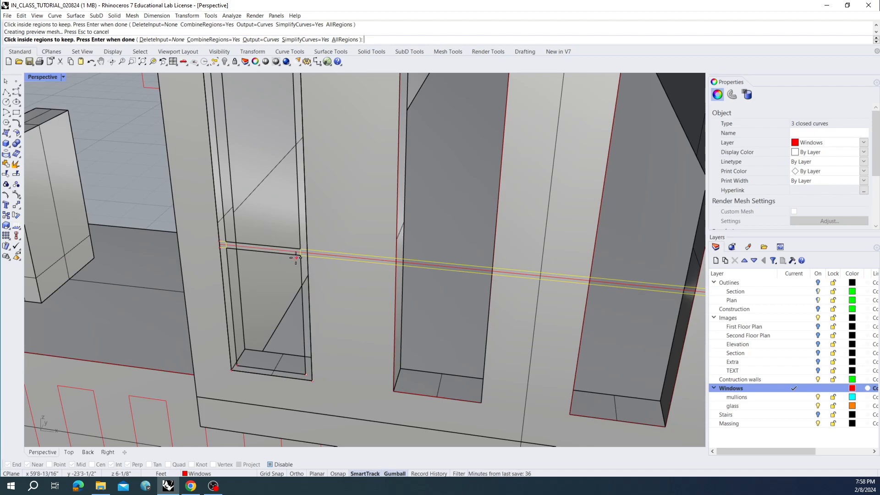
{"action": "scroll", "coordinate": [288, 260], "scroll_direction": "down", "scroll_amount": 2}
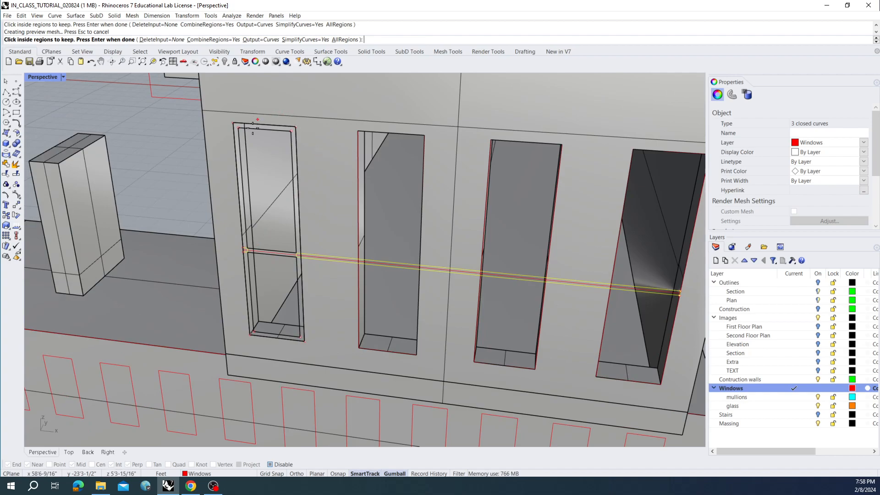
{"action": "scroll", "coordinate": [243, 243], "scroll_direction": "up", "scroll_amount": 3}
{"action": "right_click_drag", "start_coordinate": [251, 241], "coordinate": [248, 243]}
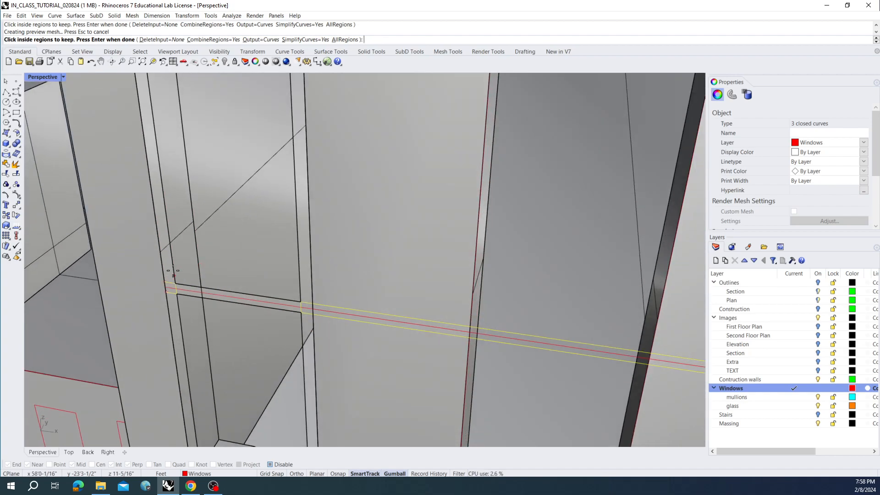
{"action": "scroll", "coordinate": [270, 282], "scroll_direction": "down", "scroll_amount": 3}
{"action": "right_click_drag", "start_coordinate": [295, 249], "coordinate": [296, 251]}
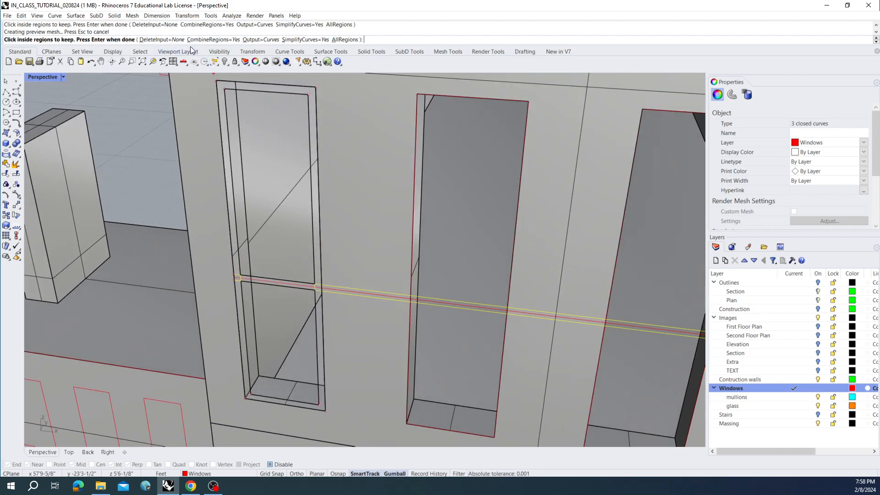
{"action": "left_click", "coordinate": [177, 40]}
{"action": "left_click", "coordinate": [101, 40]}
{"action": "scroll", "coordinate": [265, 158], "scroll_direction": "down", "scroll_amount": 3}
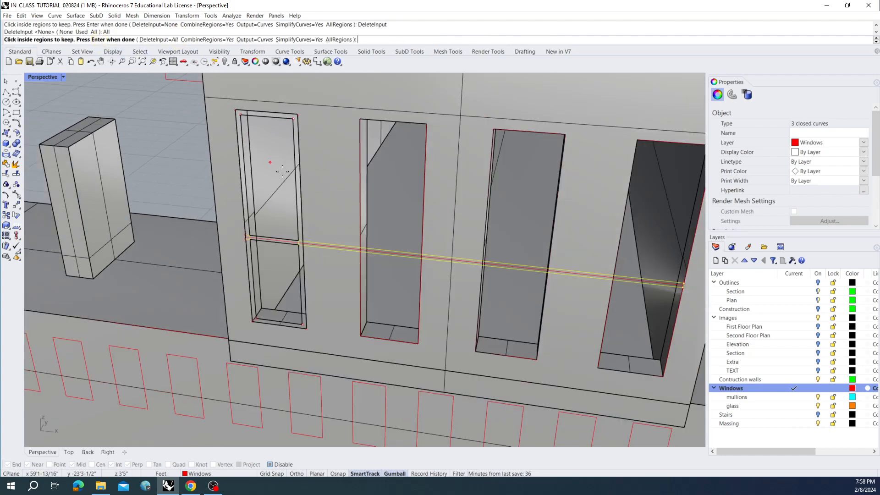
{"action": "left_click", "coordinate": [311, 200]}
{"action": "key", "text": "Return"}
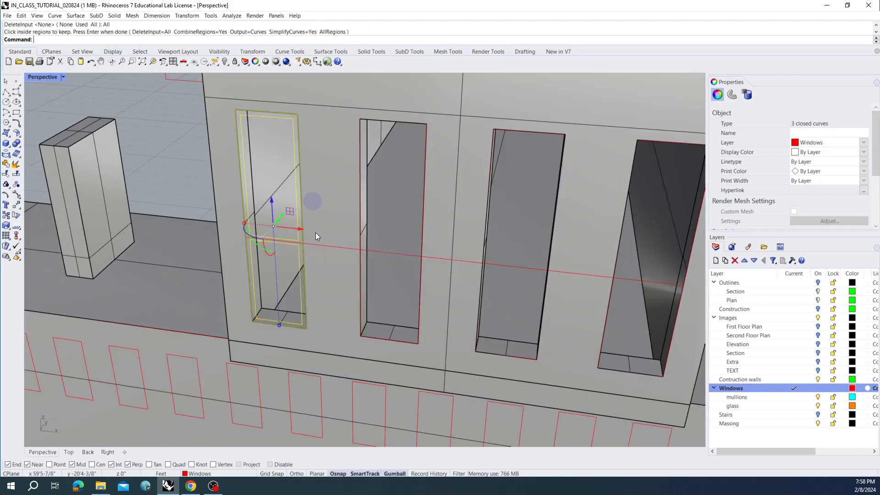
Make mullions the current layer and extrude the first window's frame curves 2 inches as a solid
{"action": "right_click_drag", "start_coordinate": [260, 202], "coordinate": [275, 212]}
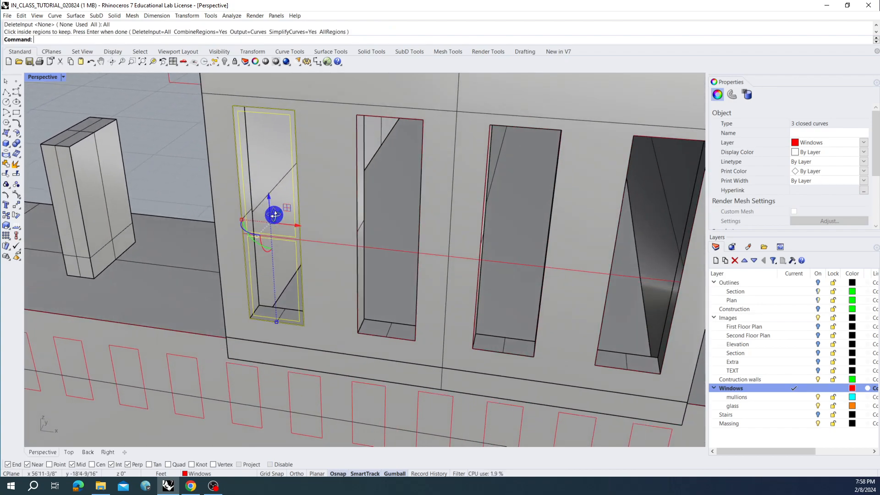
{"action": "left_click", "coordinate": [796, 397]}
{"action": "right_click_drag", "start_coordinate": [330, 226], "coordinate": [344, 227], "text": "shift"}
{"action": "scroll", "coordinate": [309, 230], "scroll_direction": "up", "scroll_amount": 4}
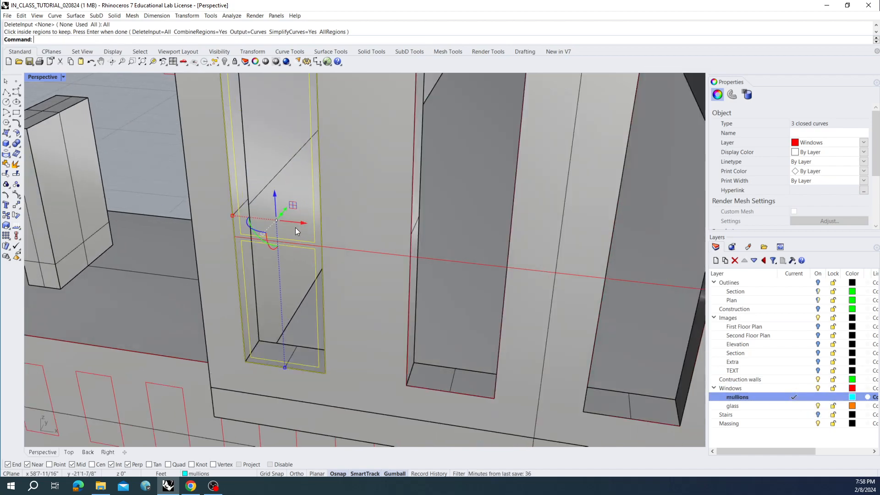
{"action": "type", "text": "ExtrudeCrv"}
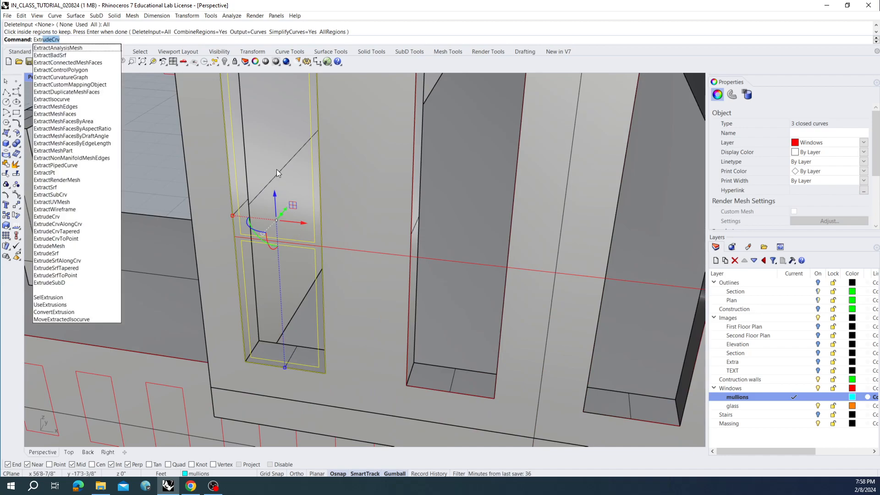
{"action": "key", "text": "Return"}
{"action": "type", "text": "2\""}
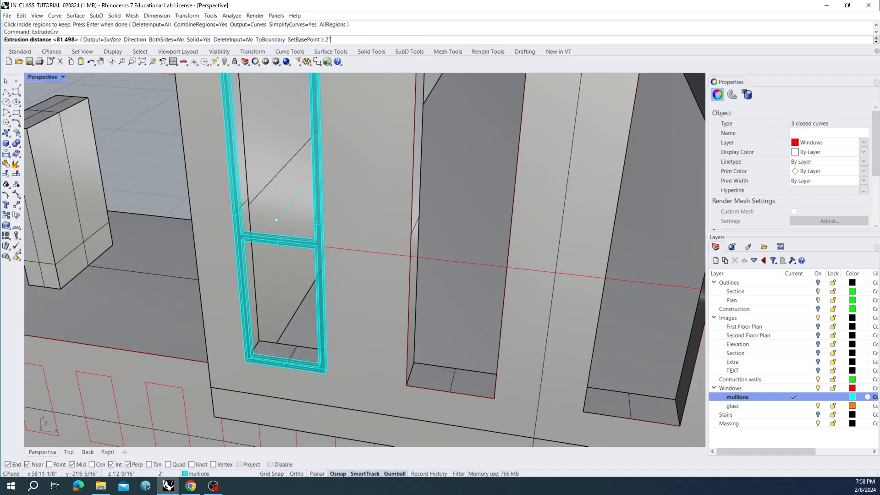
{"action": "key", "text": "Return"}
{"action": "key", "text": "Escape"}
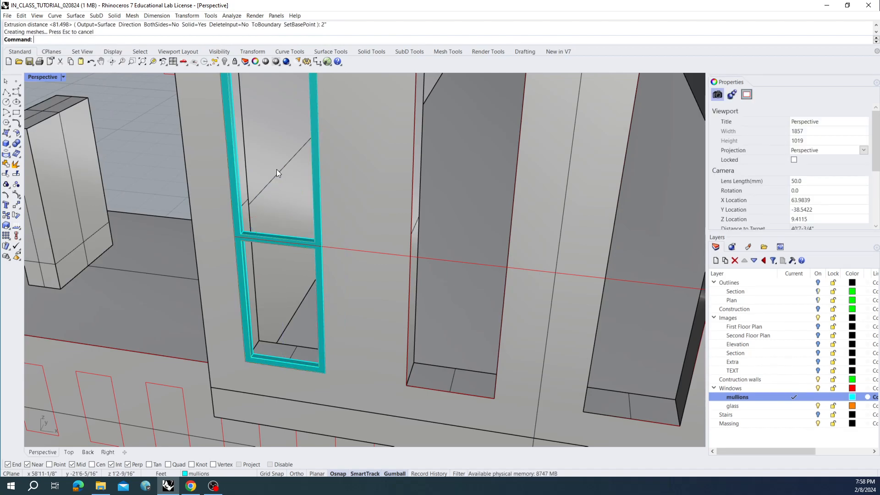
Check the first window's extruded mullion frame, make glass the current layer and clear the selection
{"action": "left_click", "coordinate": [270, 236]}
{"action": "right_click_drag", "start_coordinate": [299, 227], "coordinate": [342, 213]}
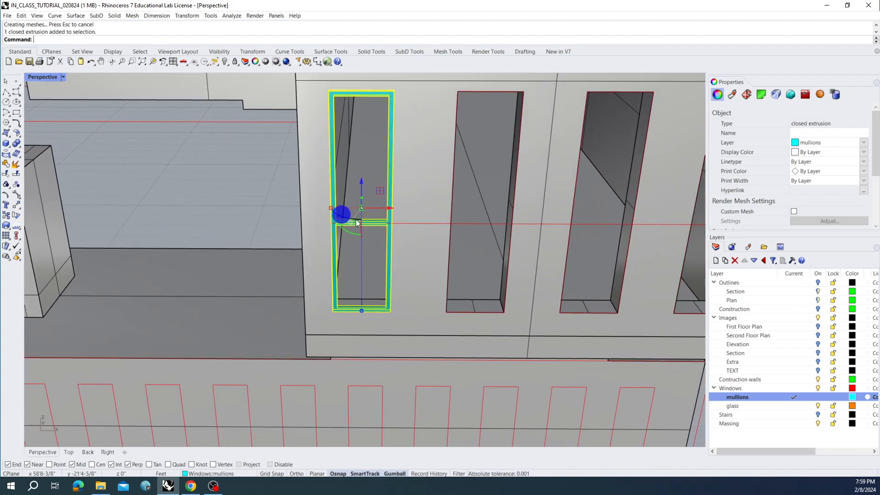
{"action": "scroll", "coordinate": [360, 225], "scroll_direction": "up", "scroll_amount": 4}
{"action": "right_click_drag", "start_coordinate": [378, 238], "coordinate": [356, 246]}
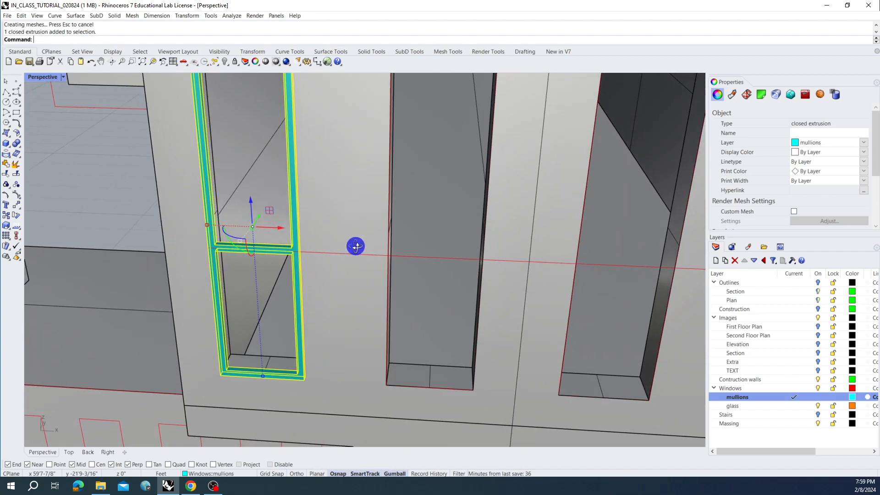
{"action": "left_click", "coordinate": [794, 406]}
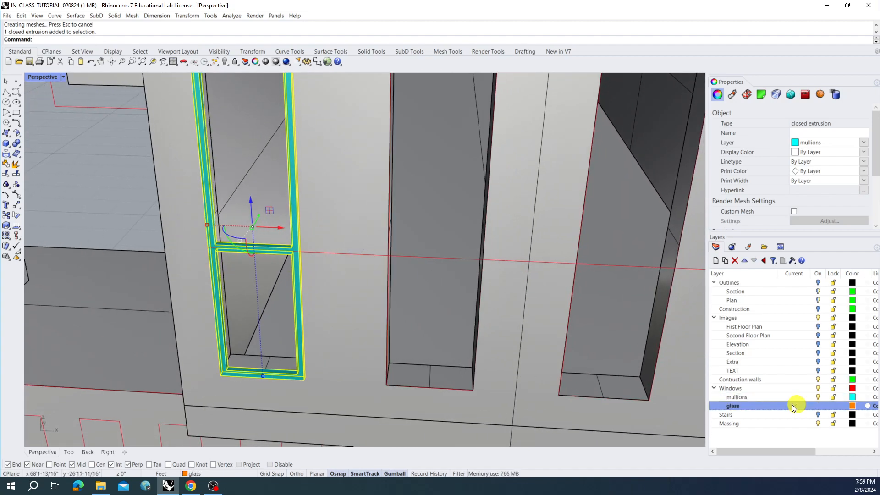
{"action": "right_click_drag", "start_coordinate": [275, 255], "coordinate": [309, 247]}
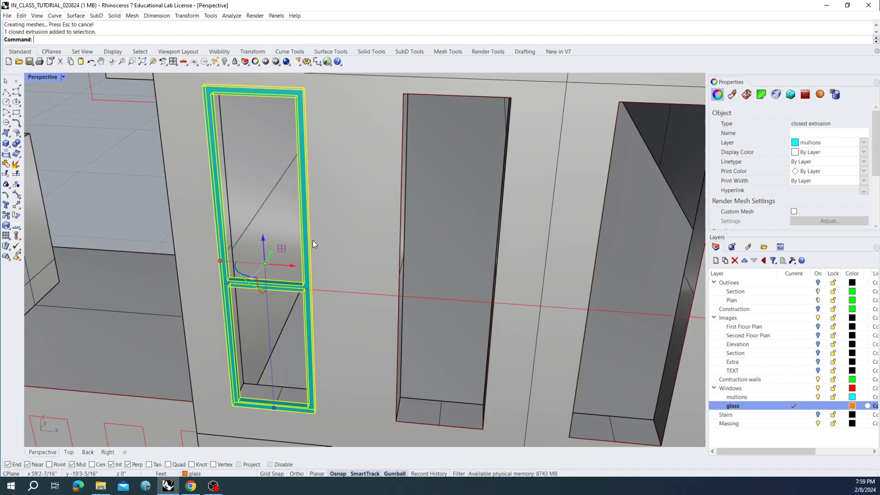
{"action": "key", "text": "Escape"}
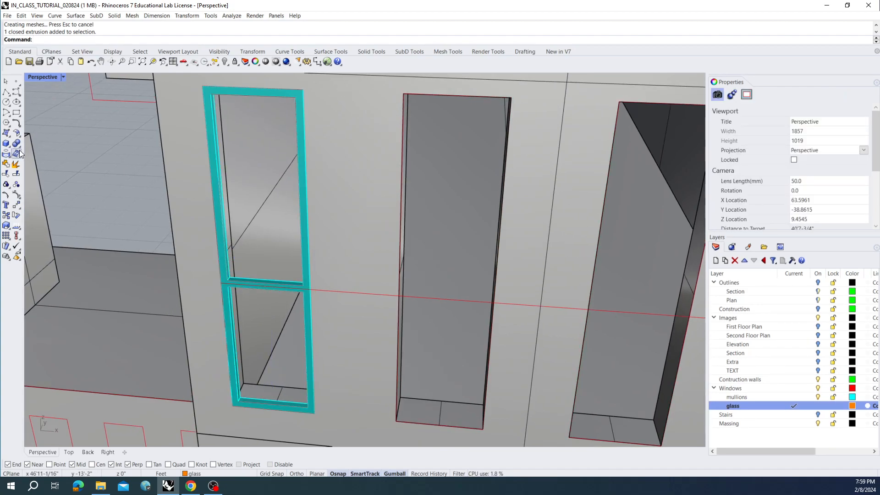
Begin a surface from corner points, placing its first two corners at mid-depth on both ends of the crossbar's upper face
{"action": "left_click", "coordinate": [6, 132]}
{"action": "right_click_drag", "start_coordinate": [172, 139], "coordinate": [166, 119]}
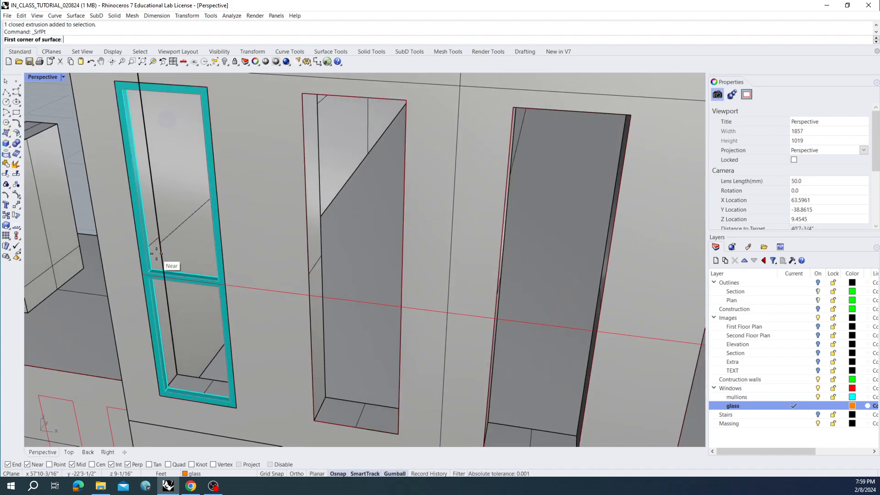
{"action": "scroll", "coordinate": [155, 275], "scroll_direction": "up", "scroll_amount": 5}
{"action": "left_click", "coordinate": [128, 317]}
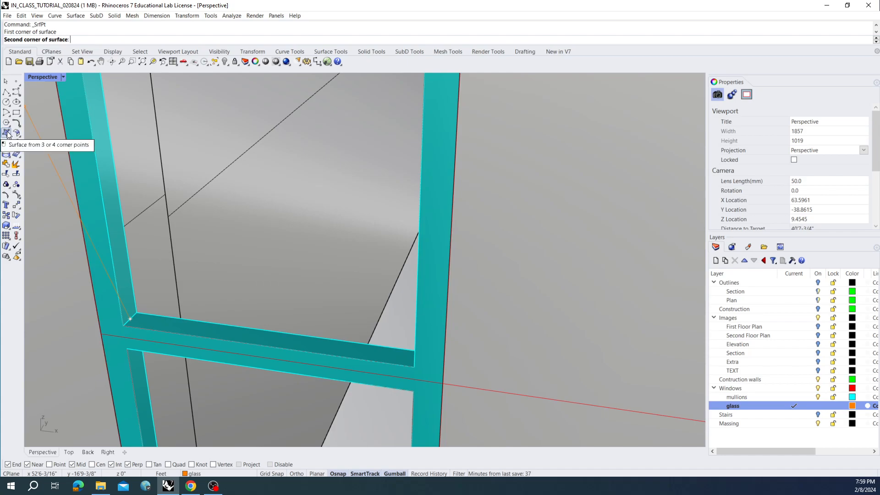
{"action": "mouse_move", "coordinate": [405, 310]}
{"action": "right_mouse_down"}
{"action": "mouse_move", "coordinate": [429, 321]}
{"action": "mouse_move", "coordinate": [398, 316]}
{"action": "right_mouse_up"}
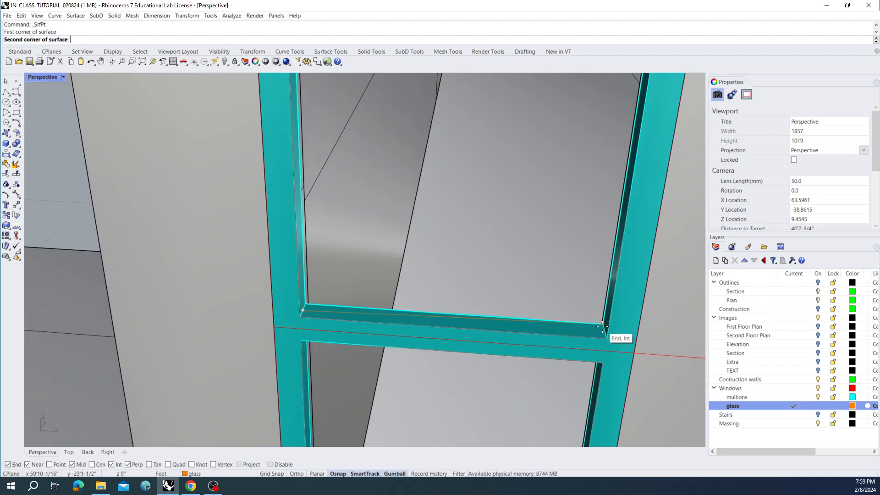
{"action": "left_click", "coordinate": [602, 329]}
Set the Perspective viewport to Ghosted display and place the surface's third corner at mid-depth in the upper pane's top-left inner corner
{"action": "right_click_drag", "start_coordinate": [514, 309], "coordinate": [401, 342]}
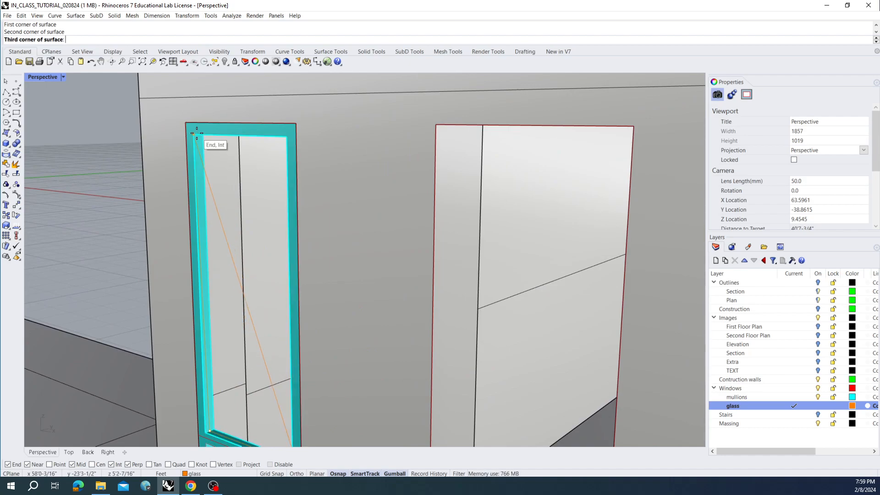
{"action": "scroll", "coordinate": [197, 133], "scroll_direction": "up", "scroll_amount": 5}
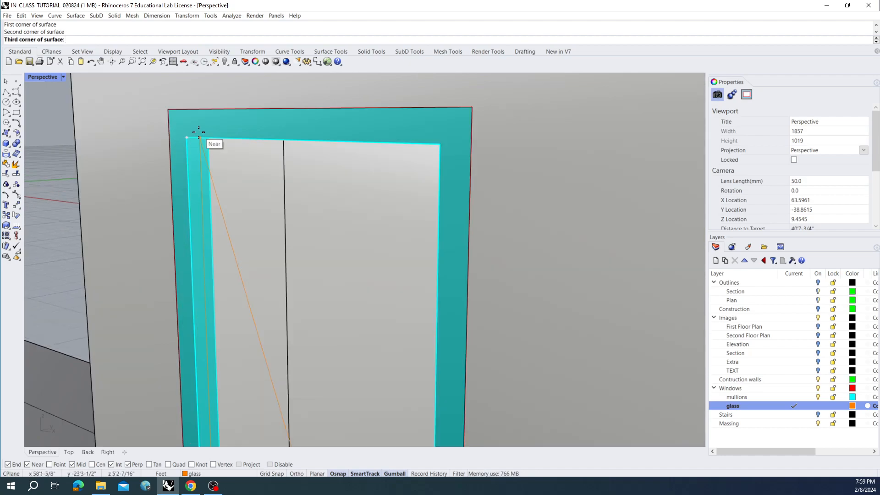
{"action": "left_click", "coordinate": [41, 76]}
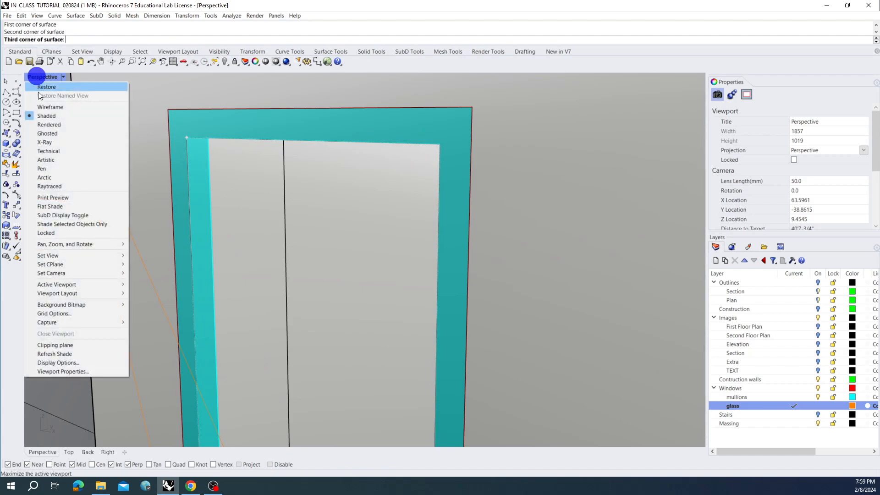
{"action": "left_click", "coordinate": [53, 133]}
{"action": "right_click_drag", "start_coordinate": [176, 142], "coordinate": [179, 149]}
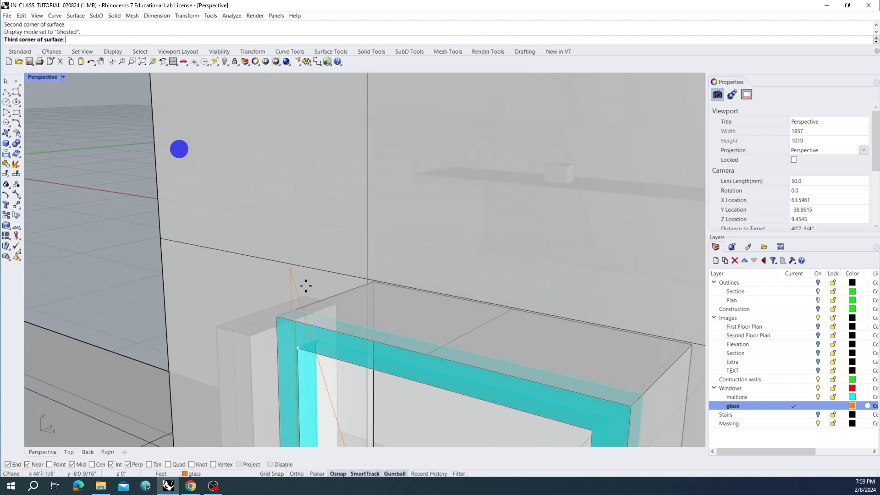
{"action": "left_click", "coordinate": [307, 343]}
Finish the glass surface by placing its fourth corner at mid-depth in the upper pane's top-right inner corner
{"action": "key", "text": "F8"}
{"action": "right_click_drag", "start_coordinate": [356, 291], "coordinate": [336, 261]}
{"action": "key", "text": "ctrl+z"}
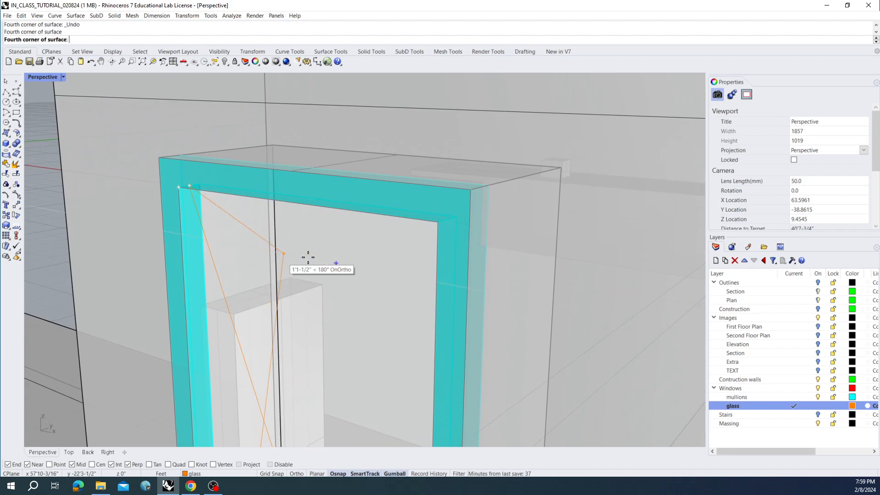
{"action": "left_click", "coordinate": [447, 218]}
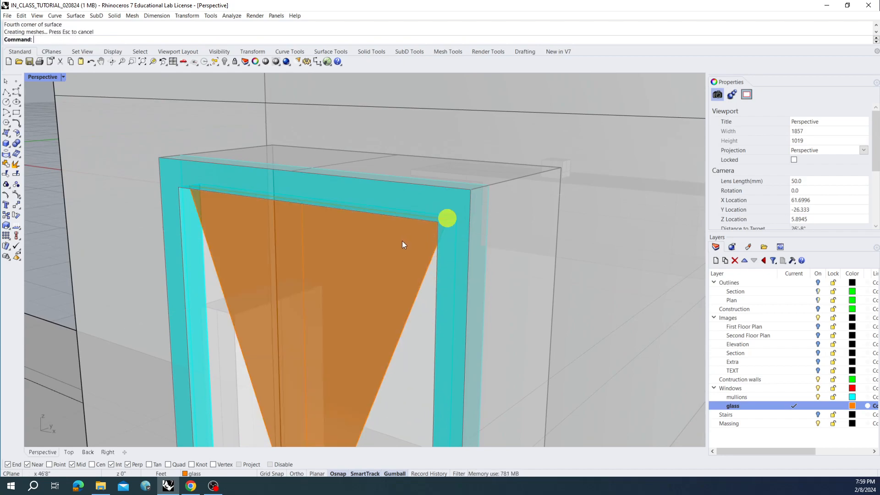
Delete the twisted orange glass surface from the upper part of the window frame
{"action": "scroll", "coordinate": [402, 240], "scroll_direction": "down", "scroll_amount": 5}
{"action": "scroll", "coordinate": [402, 277], "scroll_direction": "up", "scroll_amount": 3}
{"action": "right_click_drag", "start_coordinate": [403, 278], "coordinate": [421, 291]}
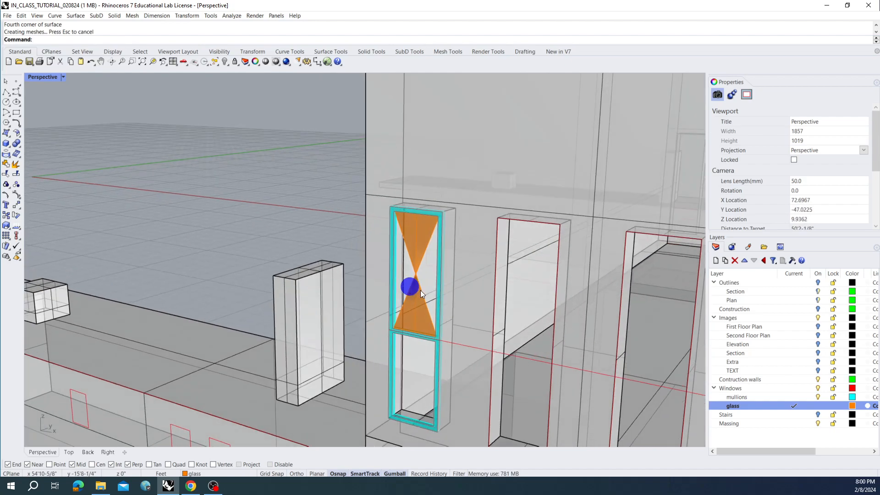
{"action": "scroll", "coordinate": [417, 272], "scroll_direction": "up", "scroll_amount": 2}
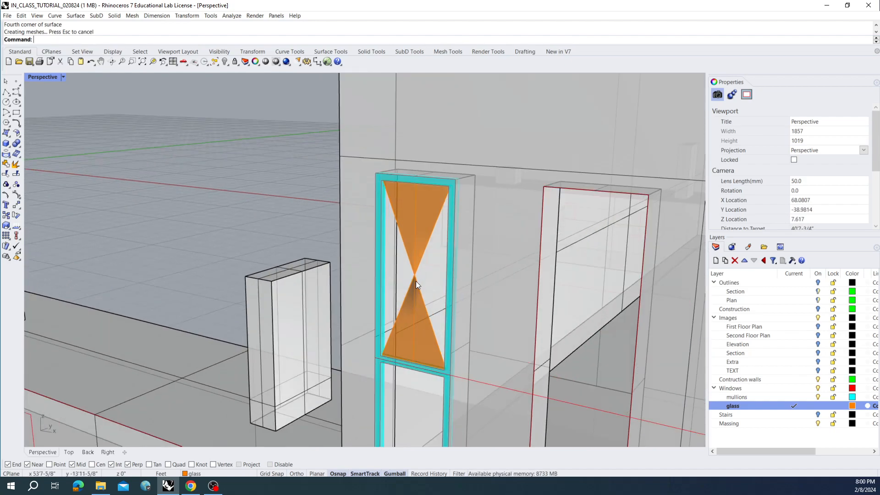
{"action": "left_click", "coordinate": [413, 281]}
{"action": "right_click_drag", "start_coordinate": [418, 288], "coordinate": [405, 310]}
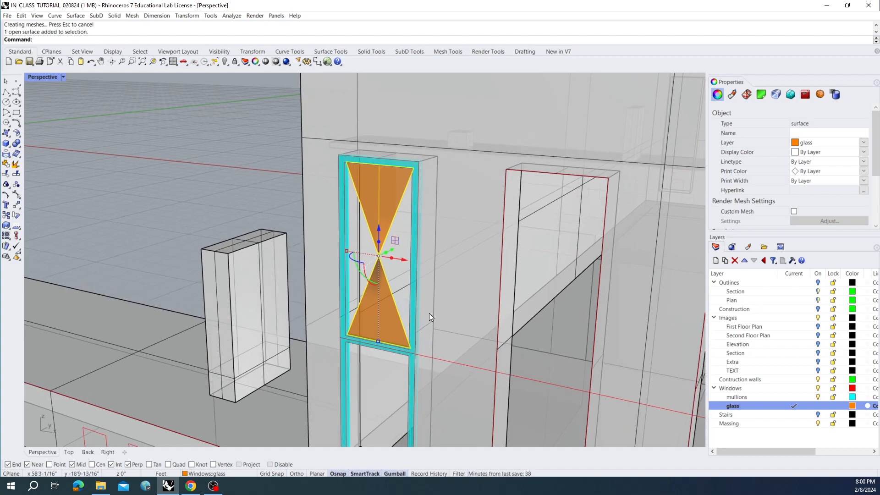
{"action": "right_click_drag", "start_coordinate": [486, 317], "coordinate": [449, 324]}
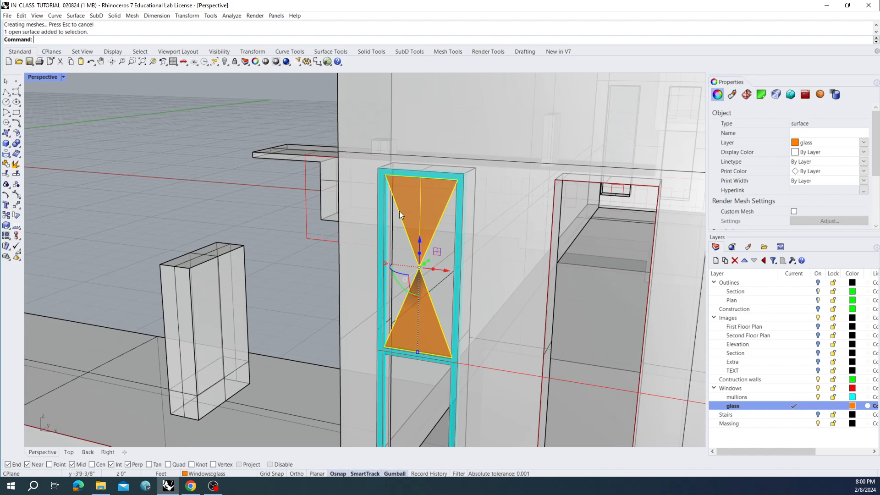
{"action": "key", "text": "Delete"}
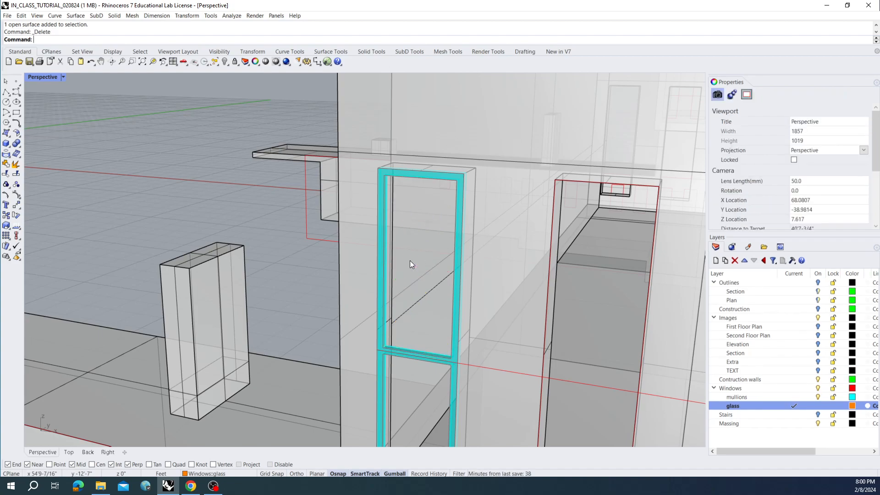
Switch the Perspective viewport to the Shaded display mode
{"action": "left_click", "coordinate": [57, 81]}
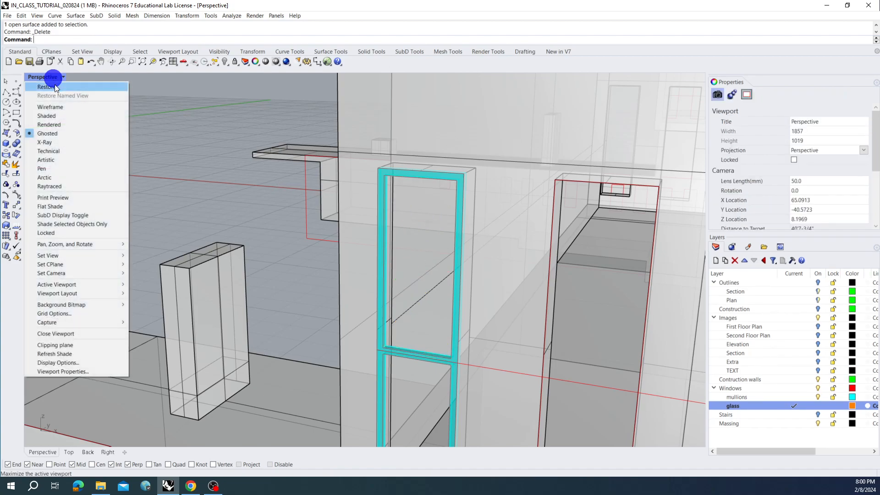
{"action": "left_click", "coordinate": [61, 111]}
{"action": "mouse_move", "coordinate": [257, 202]}
{"action": "right_mouse_down"}
{"action": "mouse_move", "coordinate": [269, 204]}
{"action": "mouse_move", "coordinate": [282, 247]}
{"action": "mouse_move", "coordinate": [277, 243]}
{"action": "mouse_move", "coordinate": [288, 317]}
{"action": "right_mouse_up"}
Create a planar glass surface from the closed inner outline of the window's upper pane with PlanarSrf
{"action": "left_click", "coordinate": [287, 317]}
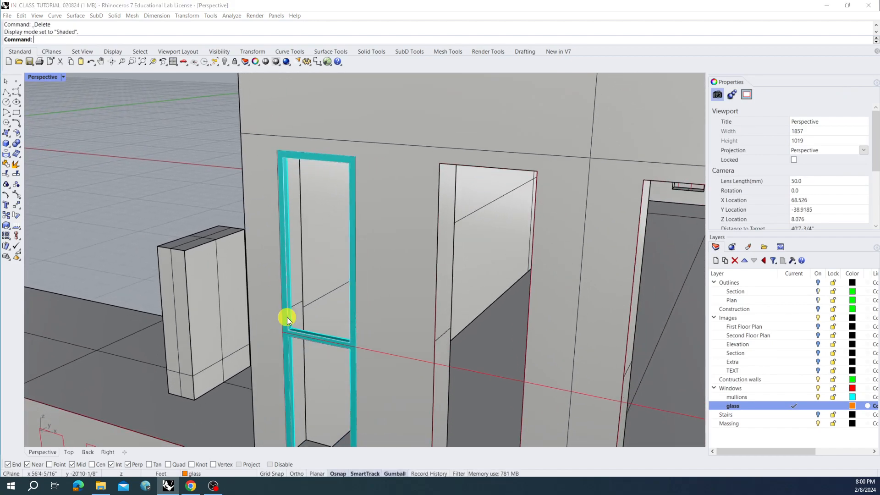
{"action": "left_click", "coordinate": [310, 339]}
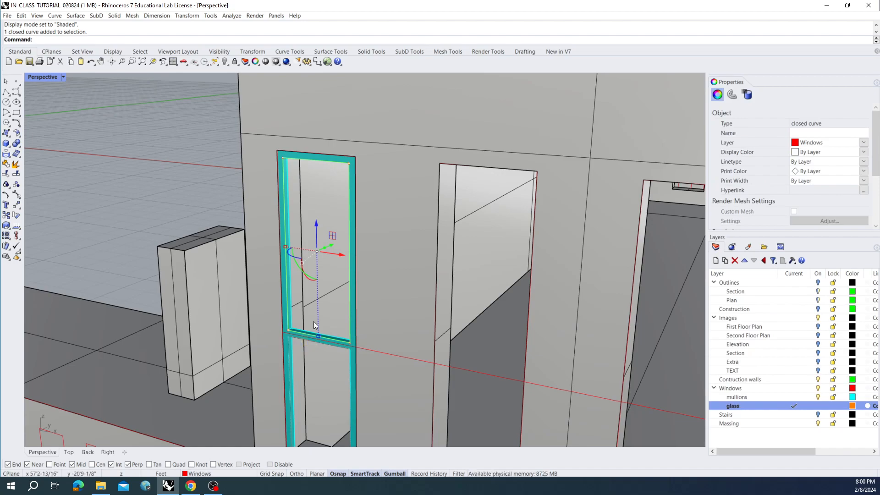
{"action": "right_click_drag", "start_coordinate": [304, 309], "coordinate": [279, 331]}
{"action": "scroll", "coordinate": [295, 305], "scroll_direction": "up", "scroll_amount": 2}
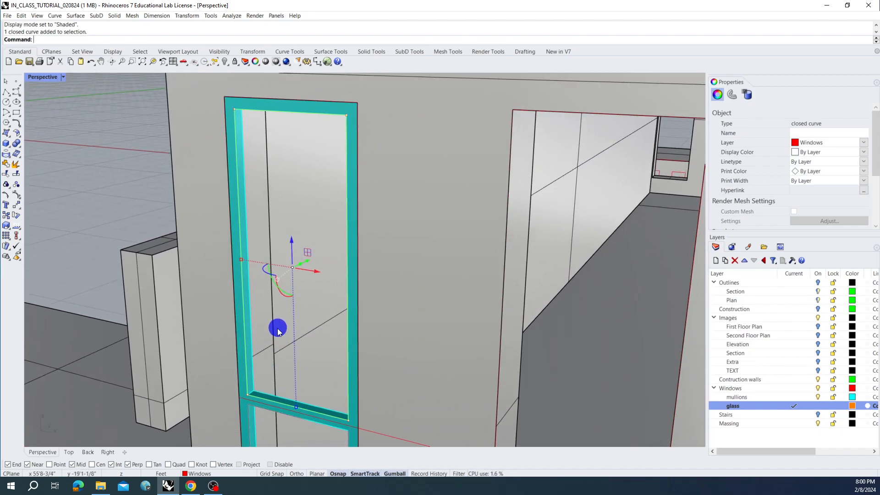
{"action": "type", "text": "PlanarSrf"}
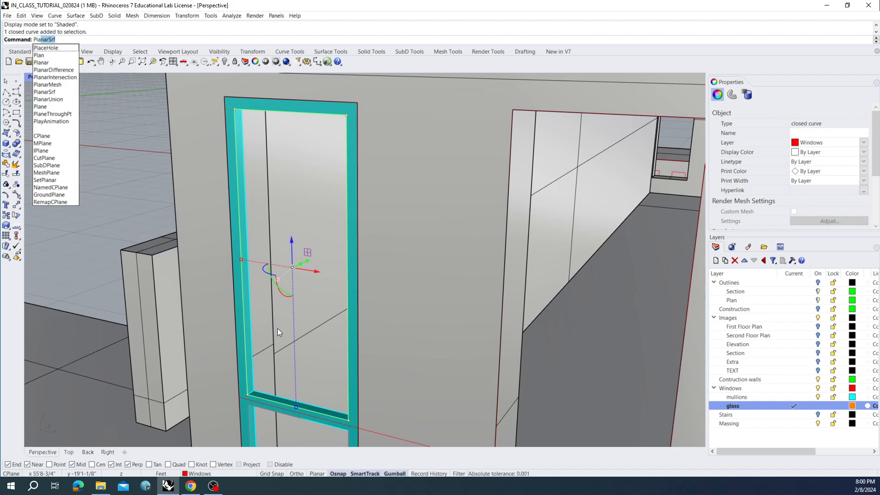
{"action": "key", "text": "Return"}
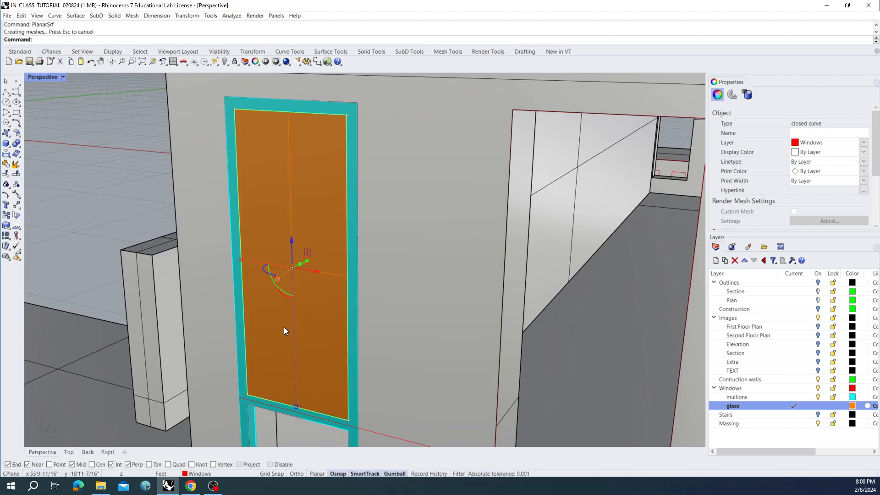
Move the upper glass pane 1" back into the depth of the window frame
{"action": "right_click_drag", "start_coordinate": [303, 316], "coordinate": [304, 305], "text": "shift"}
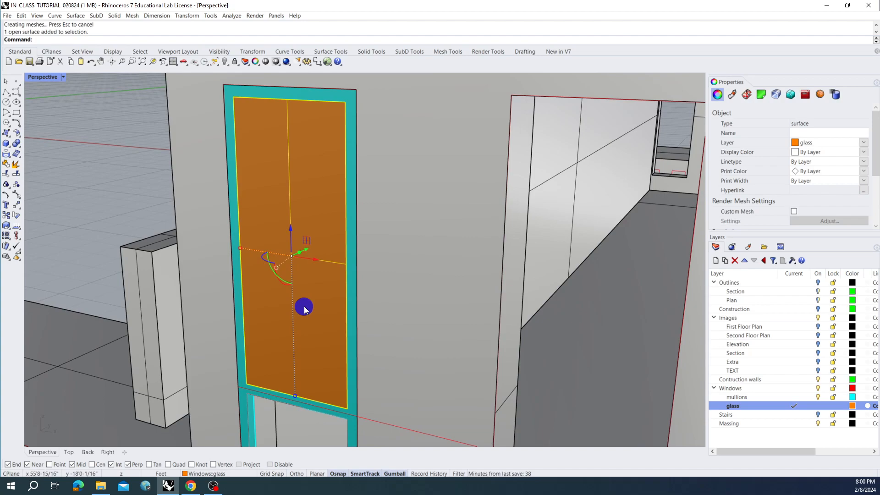
{"action": "left_click", "coordinate": [307, 249]}
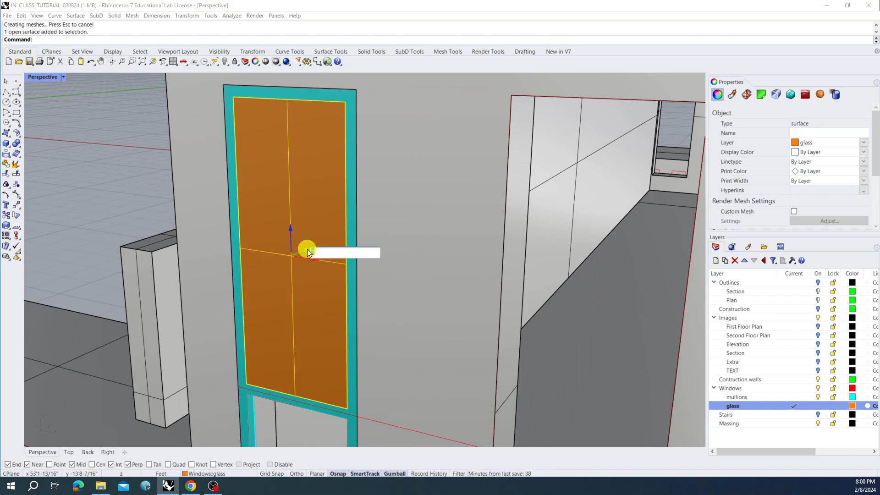
{"action": "type", "text": "1'"}
{"action": "key", "text": "Return"}
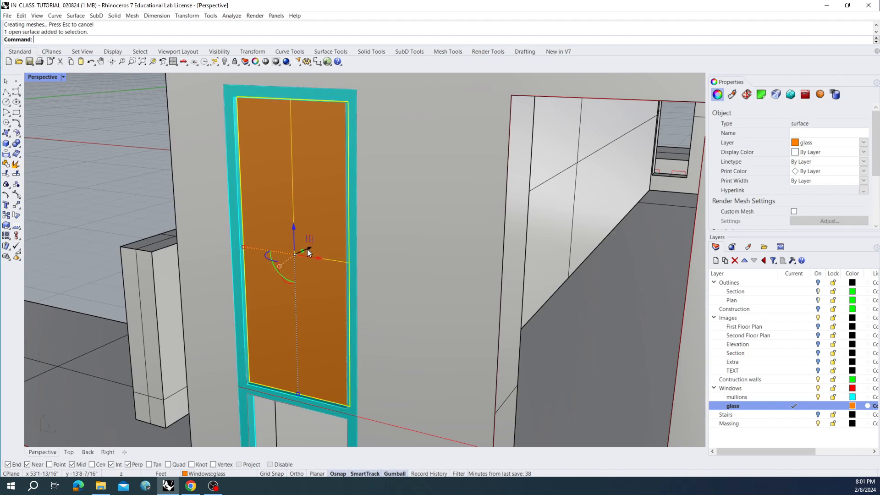
{"action": "key", "text": "Escape"}
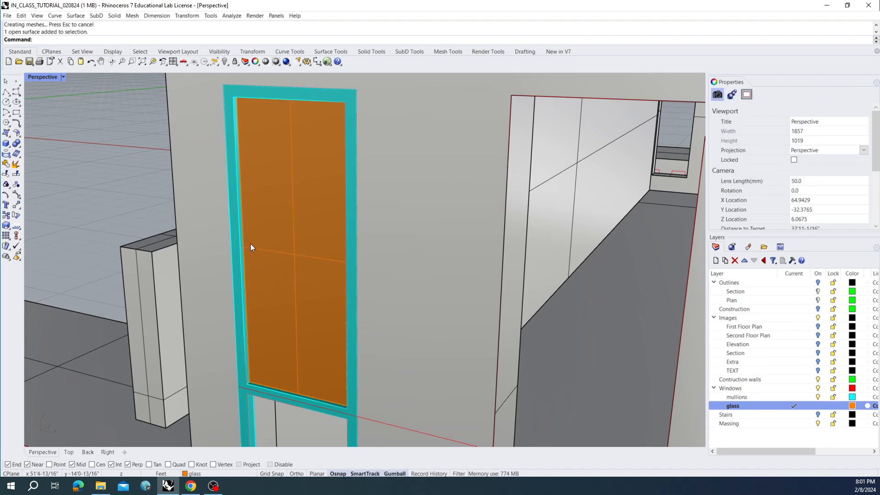
Create a planar glass surface from the closed outline of the window's lower pane with PlanarSrf
{"action": "mouse_move", "coordinate": [270, 246]}
{"action": "right_mouse_down"}
{"action": "mouse_move", "coordinate": [284, 292]}
{"action": "mouse_move", "coordinate": [277, 250]}
{"action": "right_mouse_up"}
{"action": "left_click", "coordinate": [278, 250]}
{"action": "left_click", "coordinate": [307, 273]}
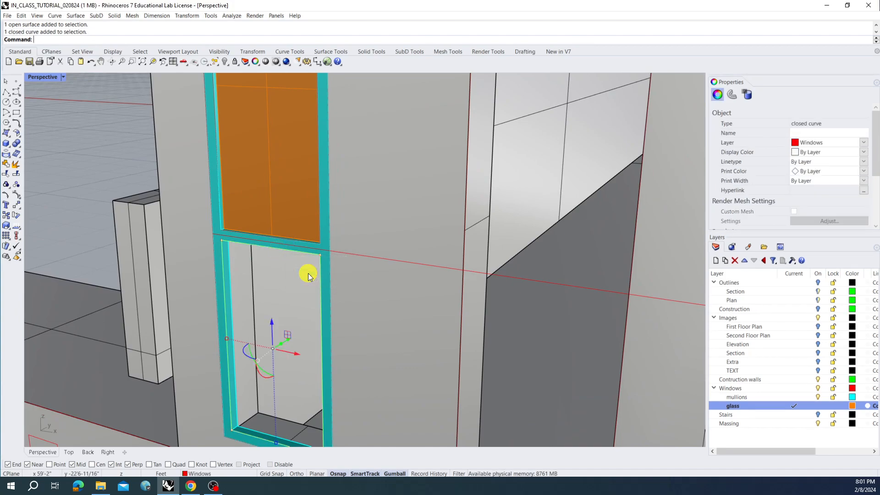
{"action": "type", "text": "PlanarSrf"}
{"action": "key", "text": "Return"}
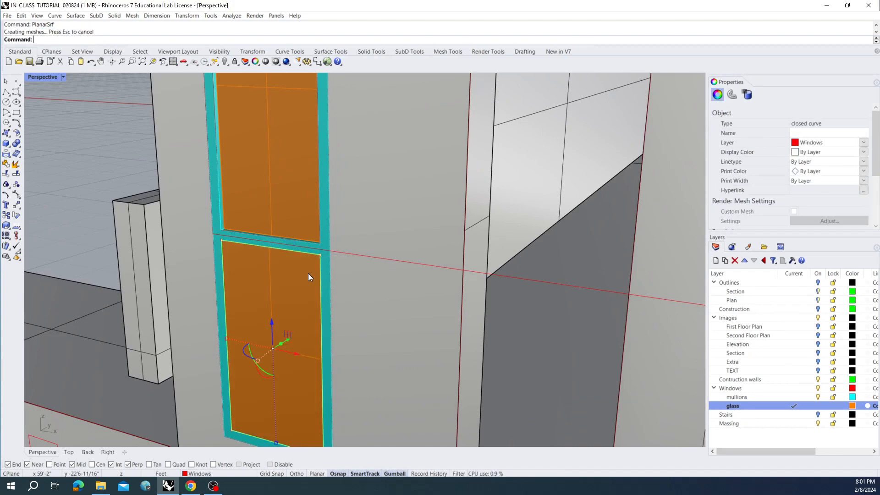
Move the selected outline of the lower pane 1" back into the depth of the window frame
{"action": "left_click", "coordinate": [289, 340]}
{"action": "type", "text": "1\""}
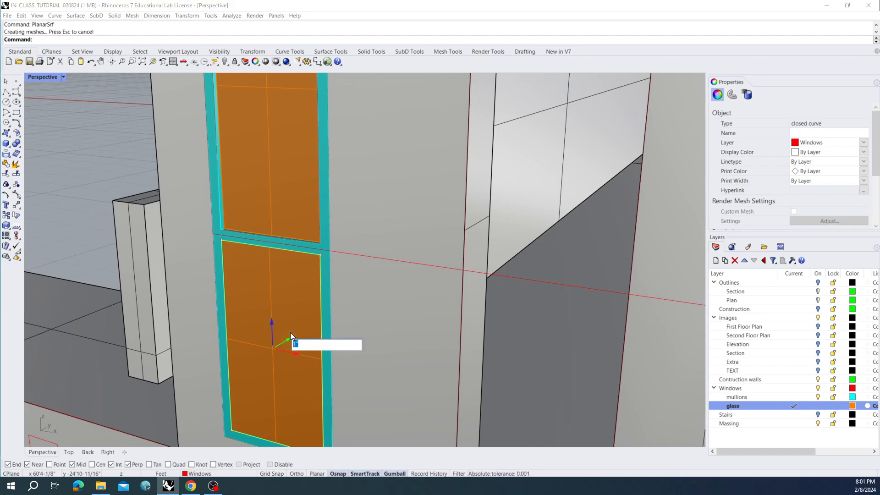
{"action": "key", "text": "Return"}
{"action": "key", "text": "Escape"}
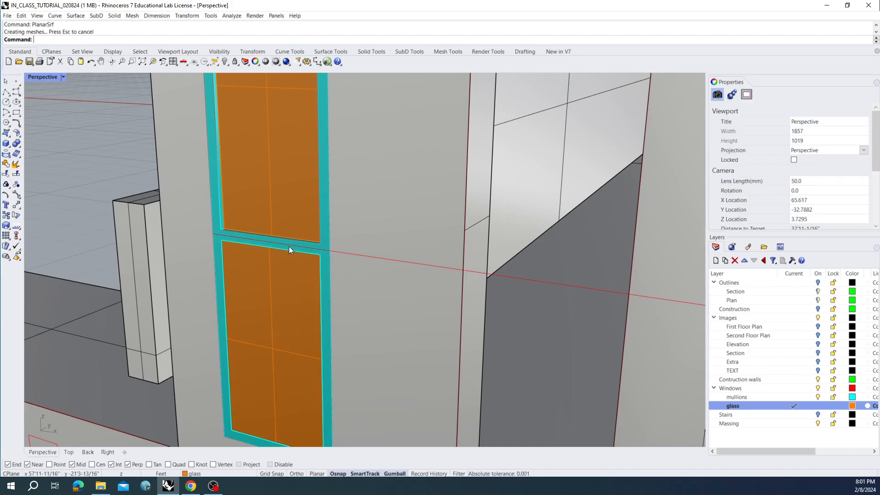
Group the upper glass pane, the mullion frame extrusion and the lower glass pane into one window
{"action": "left_click", "coordinate": [274, 224]}
{"action": "left_click", "coordinate": [219, 209], "text": "shift"}
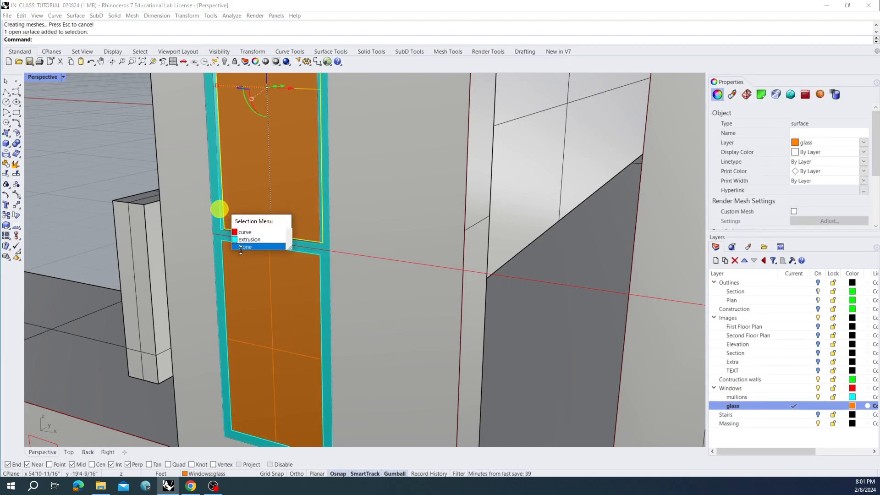
{"action": "left_click", "coordinate": [241, 238]}
{"action": "left_click", "coordinate": [259, 284], "text": "shift"}
{"action": "scroll", "coordinate": [260, 283], "scroll_direction": "down", "scroll_amount": 5}
{"action": "mouse_move", "coordinate": [260, 283]}
{"action": "right_mouse_down"}
{"action": "mouse_move", "coordinate": [271, 289]}
{"action": "mouse_move", "coordinate": [252, 284]}
{"action": "right_mouse_up"}
{"action": "right_click", "coordinate": [255, 288]}
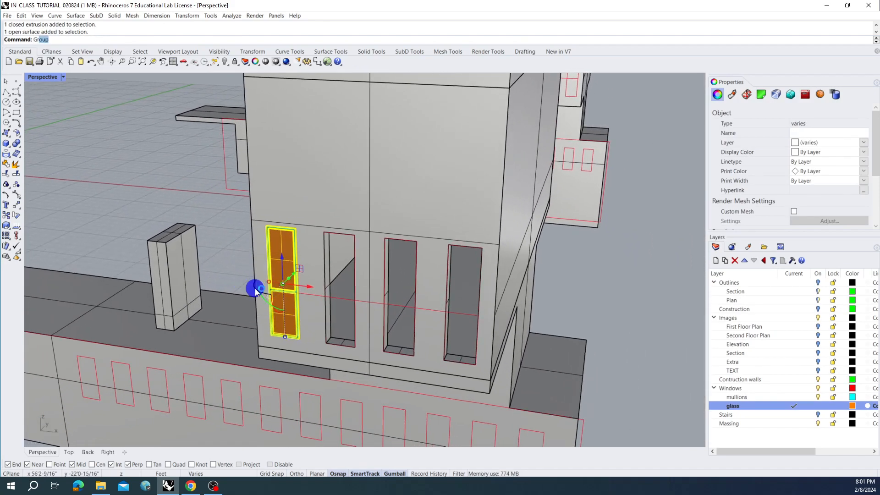
Try moving the grouped window sideways out of its opening and undo the move
{"action": "left_click_drag", "start_coordinate": [304, 285], "coordinate": [257, 280]}
{"action": "left_click", "coordinate": [260, 274]}
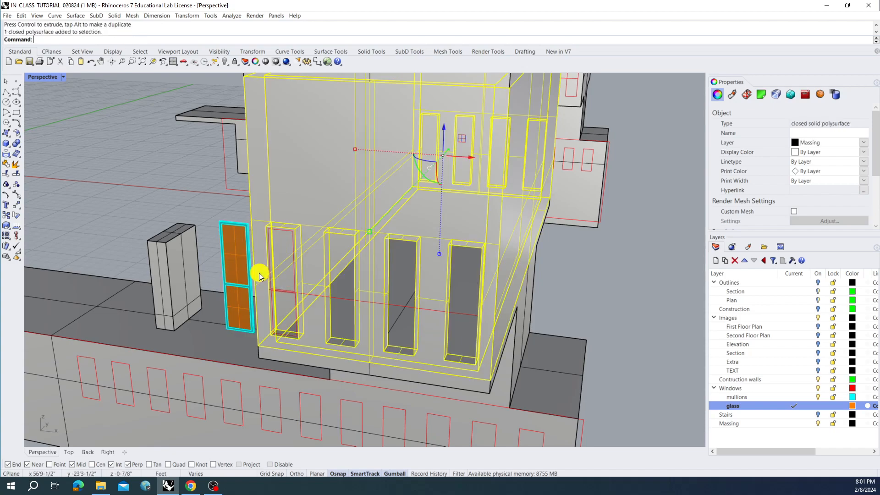
{"action": "key", "text": "Escape"}
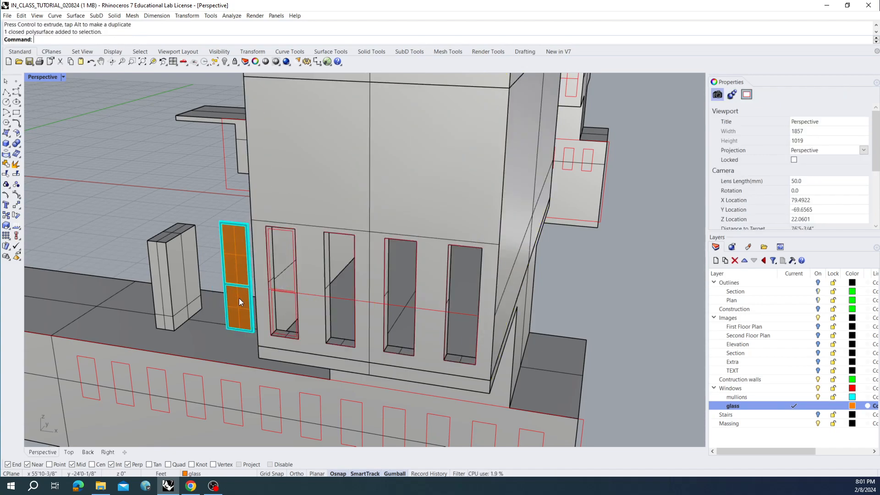
{"action": "key", "text": "ctrl+z"}
Copy the grouped window from its bottom corner to the matching corners of the other three openings on the facade
{"action": "right_click_drag", "start_coordinate": [309, 309], "coordinate": [294, 303], "text": "shift"}
{"action": "type", "text": "Copy"}
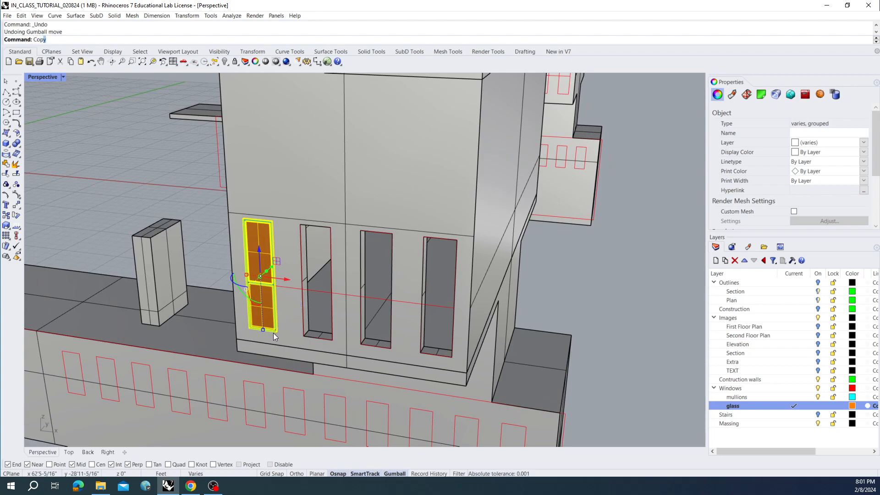
{"action": "right_click", "coordinate": [232, 337]}
{"action": "left_click", "coordinate": [244, 328]}
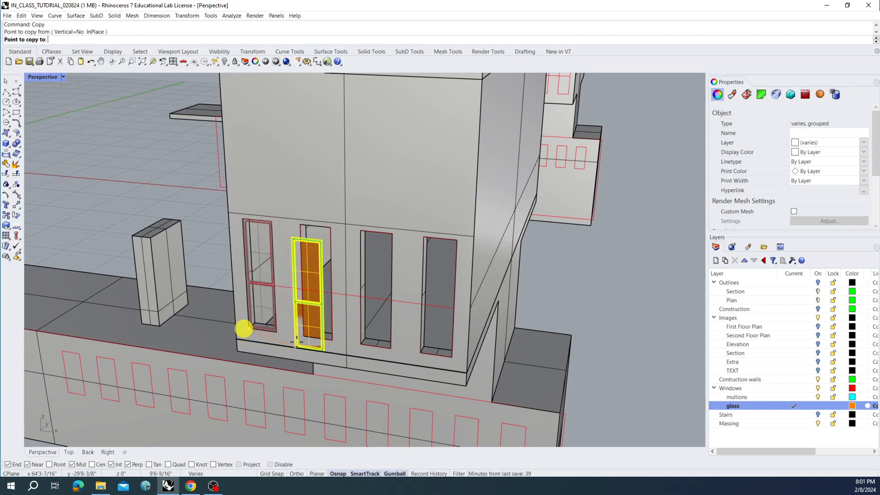
{"action": "left_click", "coordinate": [303, 336]}
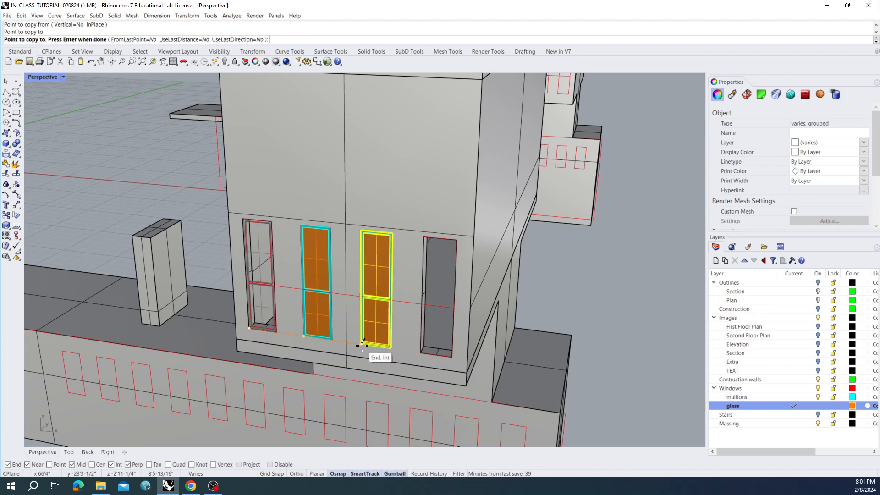
{"action": "left_click", "coordinate": [369, 345]}
{"action": "left_click", "coordinate": [417, 353]}
{"action": "right_click", "coordinate": [545, 301]}
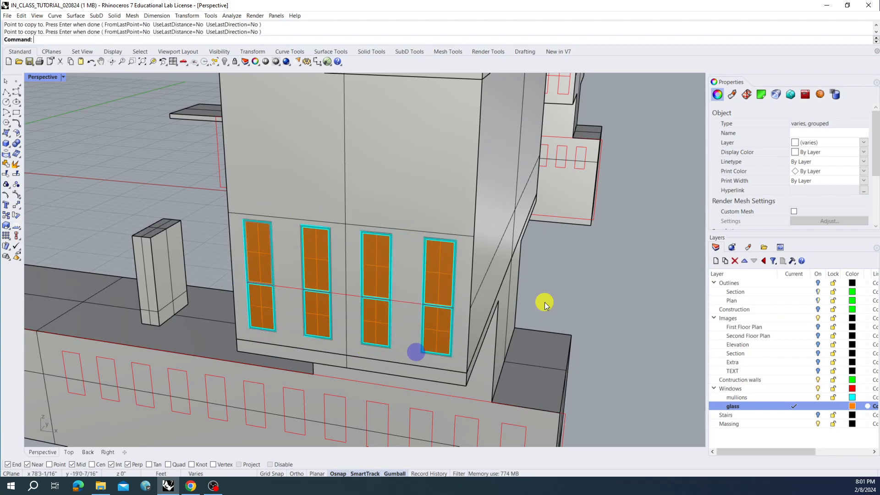
Lift the roof slab off the upper volume to look inside and undo the move
{"action": "right_click_drag", "start_coordinate": [460, 313], "coordinate": [435, 310]}
{"action": "right_click_drag", "start_coordinate": [414, 309], "coordinate": [444, 266]}
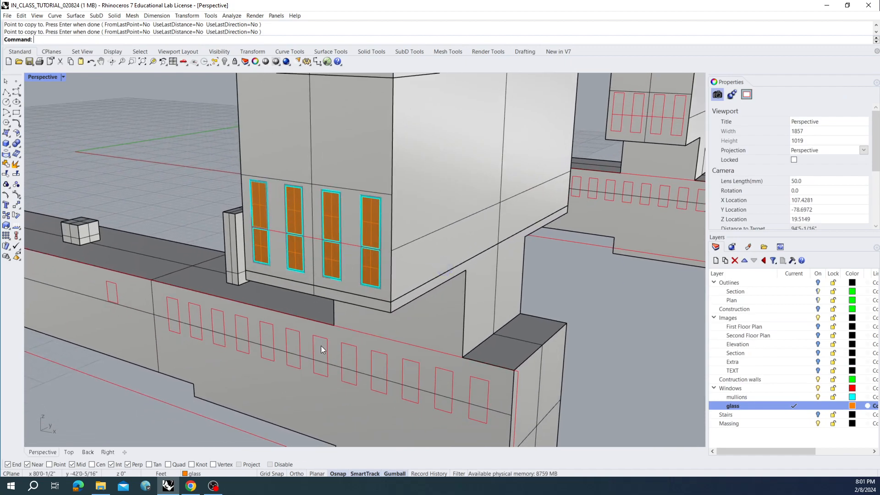
{"action": "right_click_drag", "start_coordinate": [419, 369], "coordinate": [404, 368]}
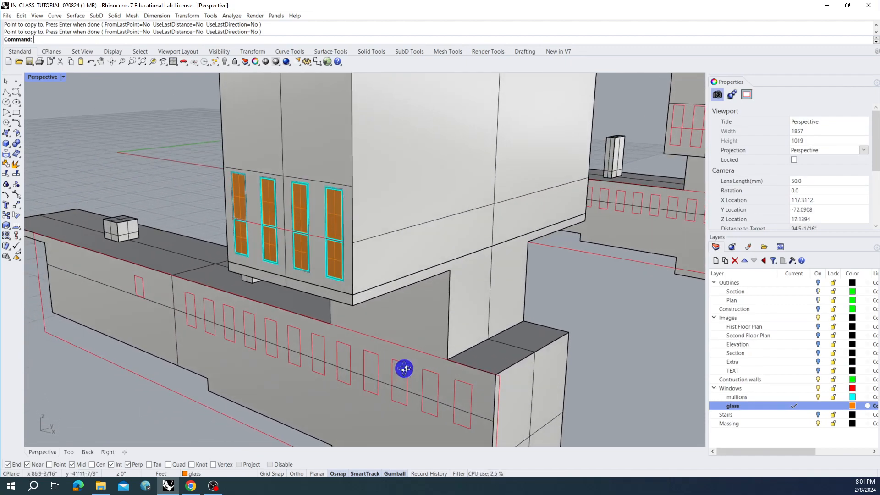
{"action": "right_click_drag", "start_coordinate": [263, 331], "coordinate": [306, 311]}
{"action": "scroll", "coordinate": [285, 323], "scroll_direction": "down", "scroll_amount": 2}
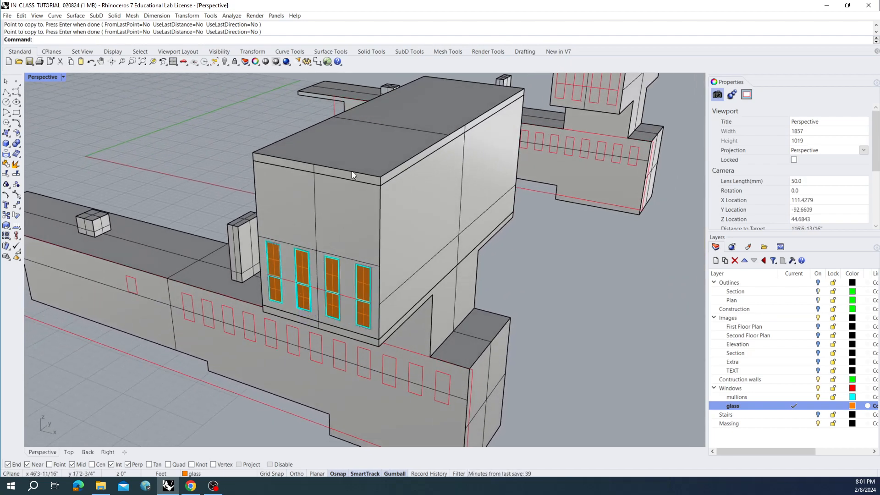
{"action": "left_click", "coordinate": [353, 152]}
{"action": "left_click", "coordinate": [406, 97]}
{"action": "left_click_drag", "start_coordinate": [406, 97], "coordinate": [395, 75]}
{"action": "right_click_drag", "start_coordinate": [393, 161], "coordinate": [378, 181]}
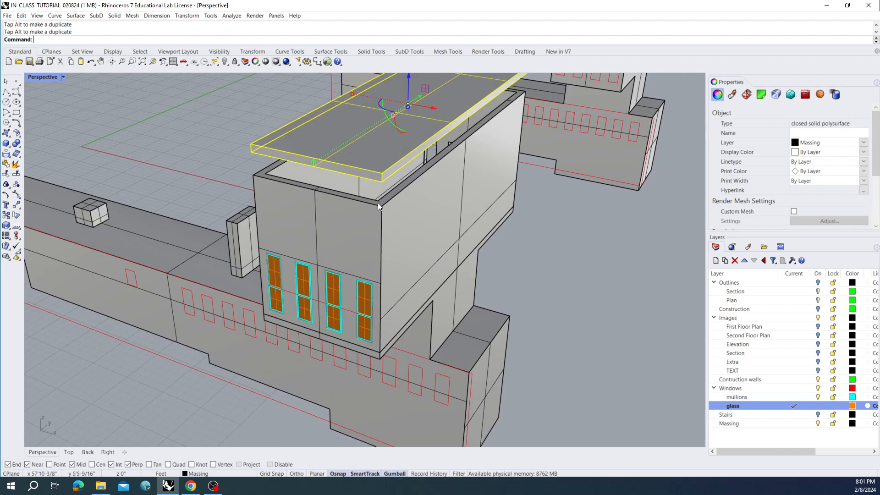
{"action": "key", "text": "ctrl+z"}
{"action": "left_click", "coordinate": [553, 275]}
Select the uncut solid massing copy beside the finished house model and zoom to the selection
{"action": "scroll", "coordinate": [540, 275], "scroll_direction": "down", "scroll_amount": 5}
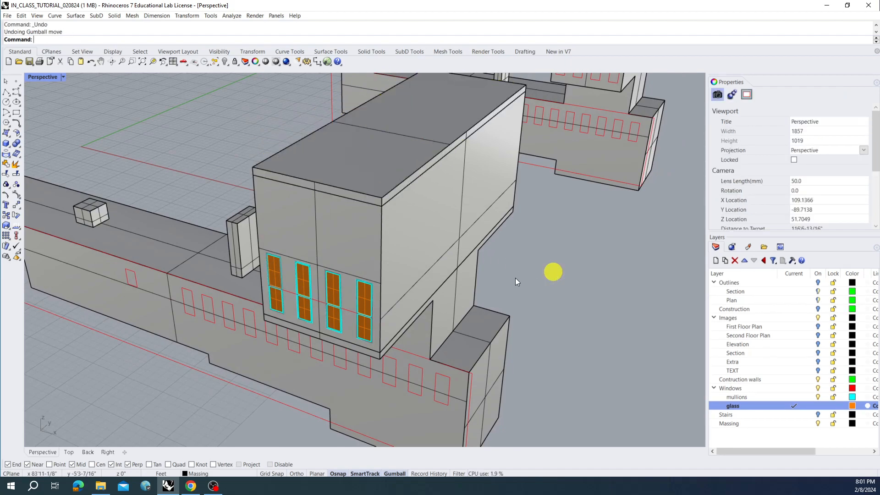
{"action": "right_click_drag", "start_coordinate": [520, 274], "coordinate": [264, 344]}
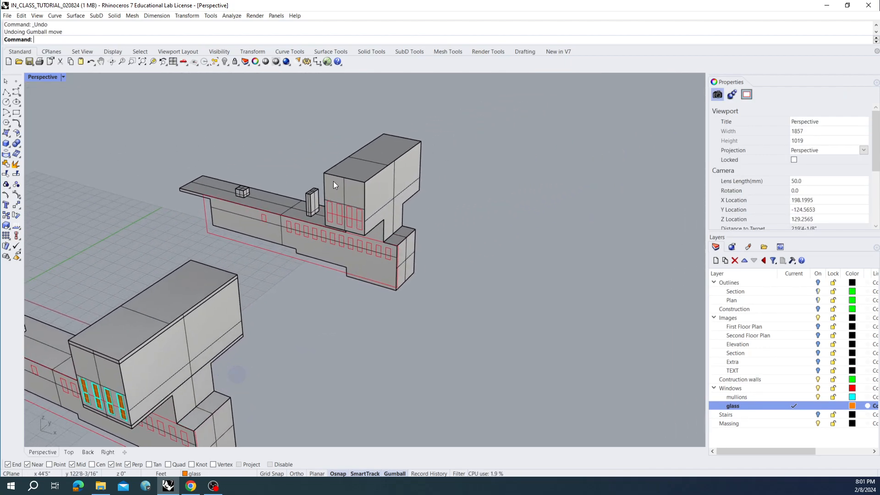
{"action": "scroll", "coordinate": [333, 180], "scroll_direction": "up", "scroll_amount": 5}
{"action": "right_click_drag", "start_coordinate": [333, 185], "coordinate": [446, 245], "text": "shift"}
{"action": "scroll", "coordinate": [476, 246], "scroll_direction": "down", "scroll_amount": 6}
{"action": "right_click_drag", "start_coordinate": [495, 268], "coordinate": [136, 165], "text": "shift"}
{"action": "mouse_move", "coordinate": [441, 250]}
{"action": "right_mouse_down"}
{"action": "mouse_move", "coordinate": [472, 245]}
{"action": "mouse_move", "coordinate": [416, 242]}
{"action": "mouse_move", "coordinate": [438, 251]}
{"action": "right_mouse_up"}
{"action": "left_click", "coordinate": [458, 251]}
{"action": "scroll", "coordinate": [458, 251], "scroll_direction": "down", "scroll_amount": 5}
{"action": "right_click_drag", "start_coordinate": [389, 263], "coordinate": [379, 226], "text": "shift"}
{"action": "scroll", "coordinate": [379, 227], "scroll_direction": "down", "scroll_amount": 3}
{"action": "right_click_drag", "start_coordinate": [254, 263], "coordinate": [259, 266]}
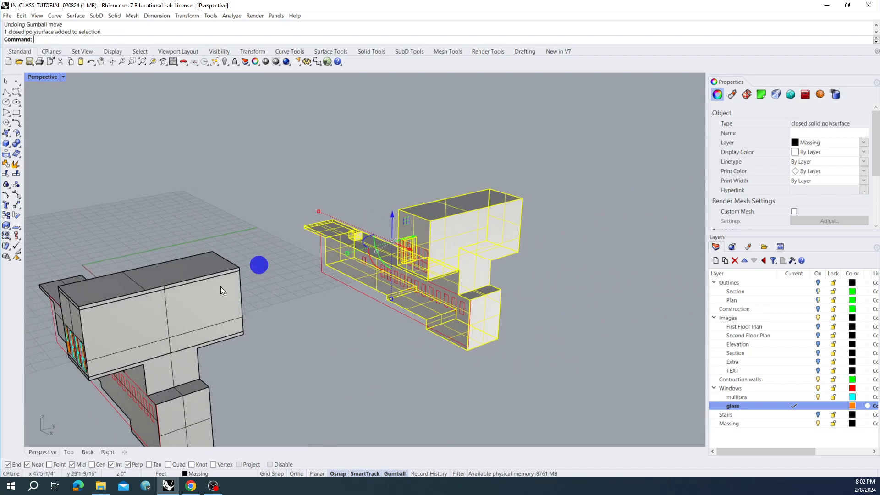
{"action": "right_click_drag", "start_coordinate": [150, 291], "coordinate": [128, 258], "text": "shift"}
{"action": "right_click_drag", "start_coordinate": [200, 260], "coordinate": [290, 250]}
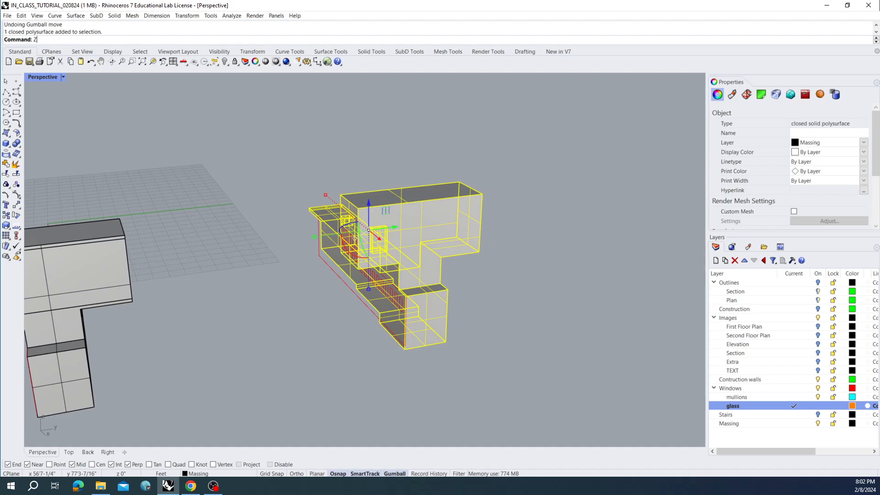
{"action": "key", "text": "Return"}
{"action": "right_click_drag", "start_coordinate": [296, 238], "coordinate": [321, 265]}
{"action": "key", "text": "Escape"}
Examine the window outlines and the closed solid of the massing copy from several angles
{"action": "left_click", "coordinate": [273, 258]}
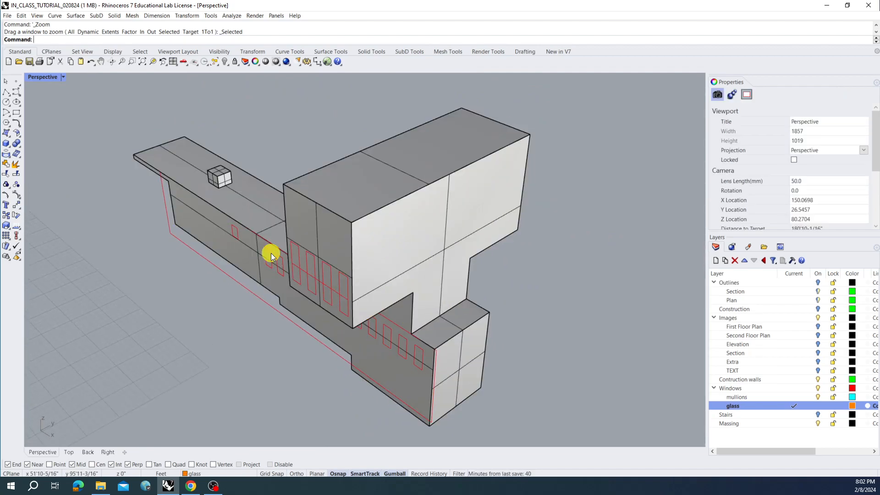
{"action": "left_click", "coordinate": [298, 251]}
{"action": "left_click", "coordinate": [324, 274]}
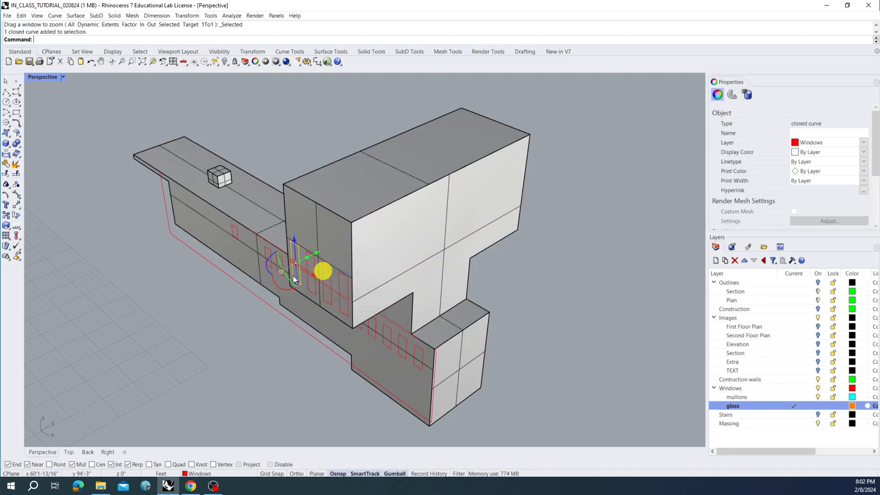
{"action": "right_click", "coordinate": [309, 297]}
{"action": "right_click_drag", "start_coordinate": [383, 287], "coordinate": [400, 274]}
{"action": "scroll", "coordinate": [386, 266], "scroll_direction": "down", "scroll_amount": 10}
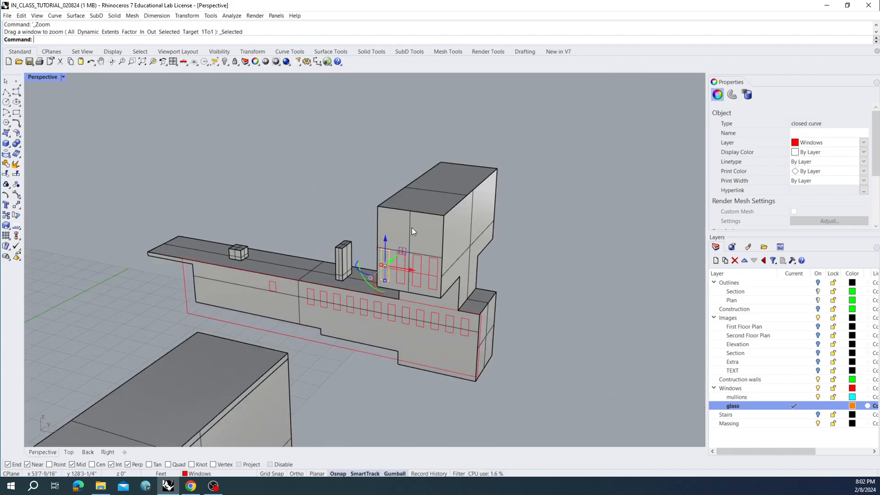
{"action": "left_click", "coordinate": [411, 229]}
{"action": "scroll", "coordinate": [435, 213], "scroll_direction": "up", "scroll_amount": 5}
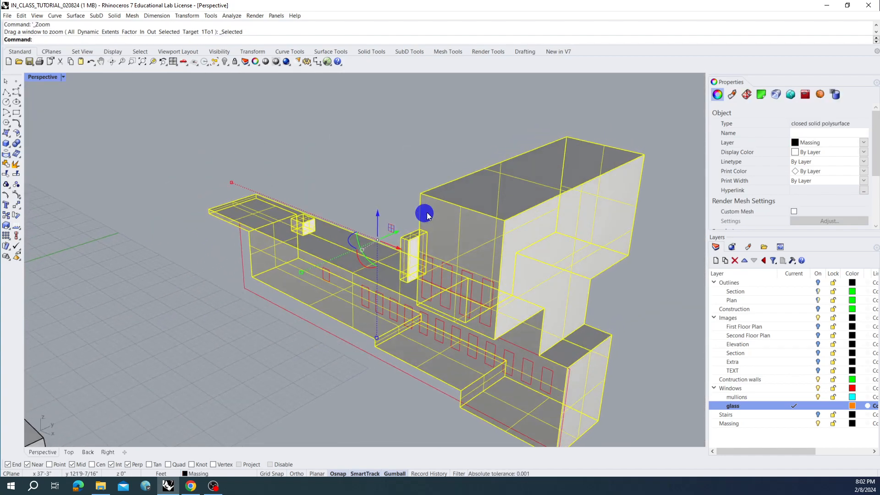
{"action": "key", "text": "Escape"}
{"action": "right_click_drag", "start_coordinate": [453, 213], "coordinate": [370, 200]}
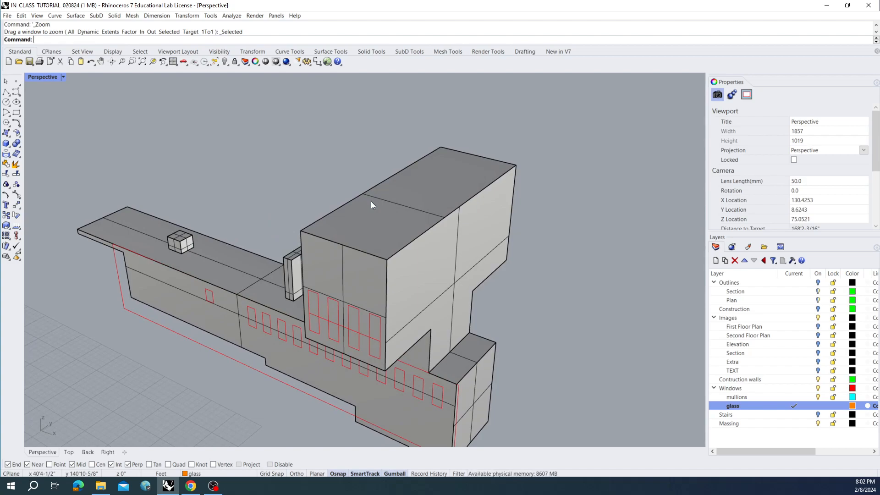
{"action": "left_click", "coordinate": [397, 220]}
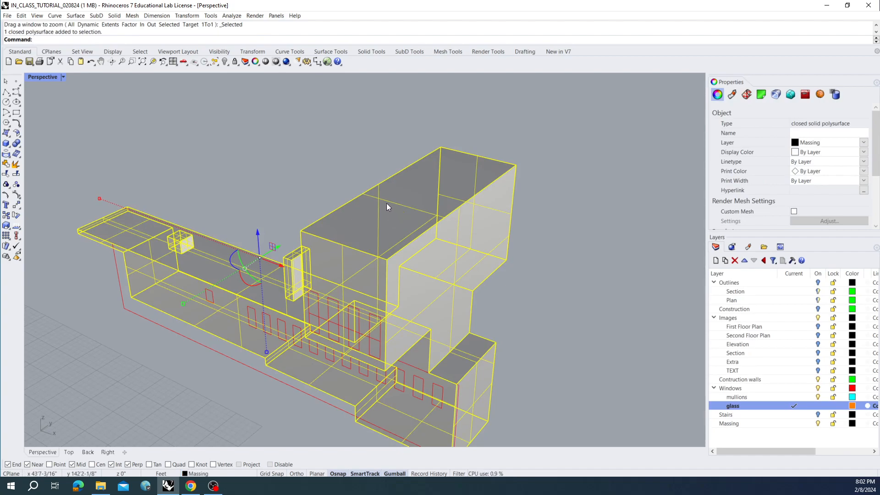
{"action": "right_click_drag", "start_coordinate": [380, 192], "coordinate": [393, 172], "text": "shift"}
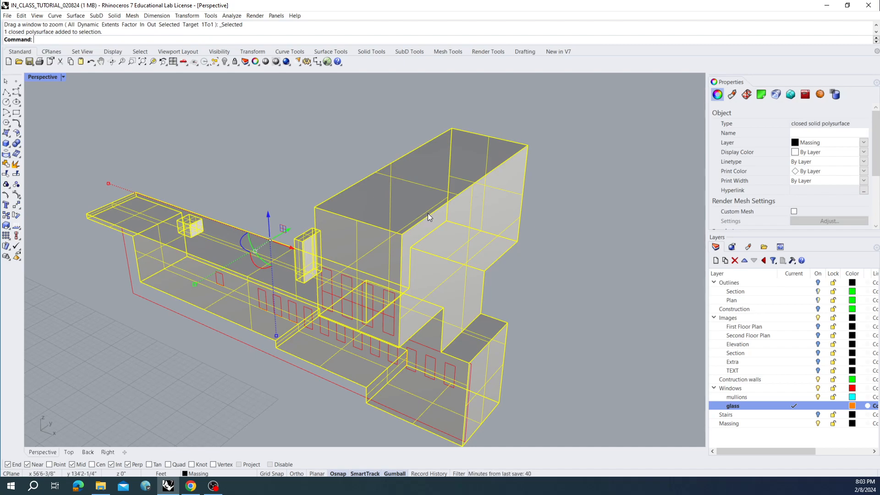
{"action": "key", "text": "Escape"}
{"action": "mouse_move", "coordinate": [427, 202]}
{"action": "right_mouse_down"}
{"action": "mouse_move", "coordinate": [419, 165]}
{"action": "mouse_move", "coordinate": [423, 186]}
{"action": "right_mouse_up"}
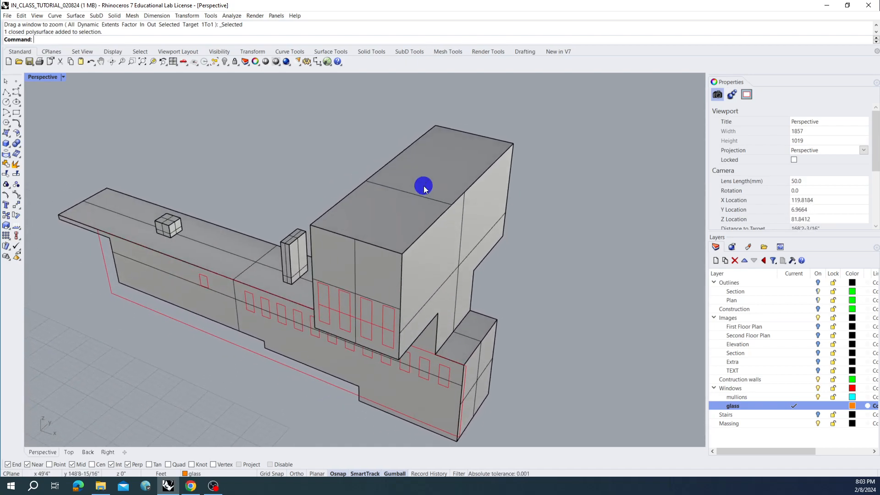
Try raising the top face of the massing copy's upper volume and undo the move
{"action": "left_click", "coordinate": [407, 203]}
{"action": "mouse_move", "coordinate": [431, 205]}
{"action": "right_mouse_down"}
{"action": "mouse_move", "coordinate": [417, 190]}
{"action": "mouse_move", "coordinate": [418, 199]}
{"action": "right_mouse_up"}
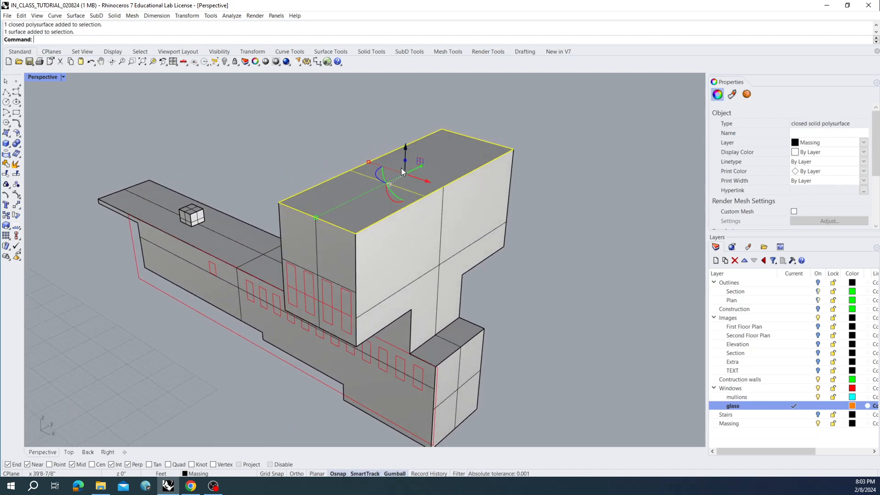
{"action": "left_click_drag", "start_coordinate": [404, 151], "coordinate": [407, 112]}
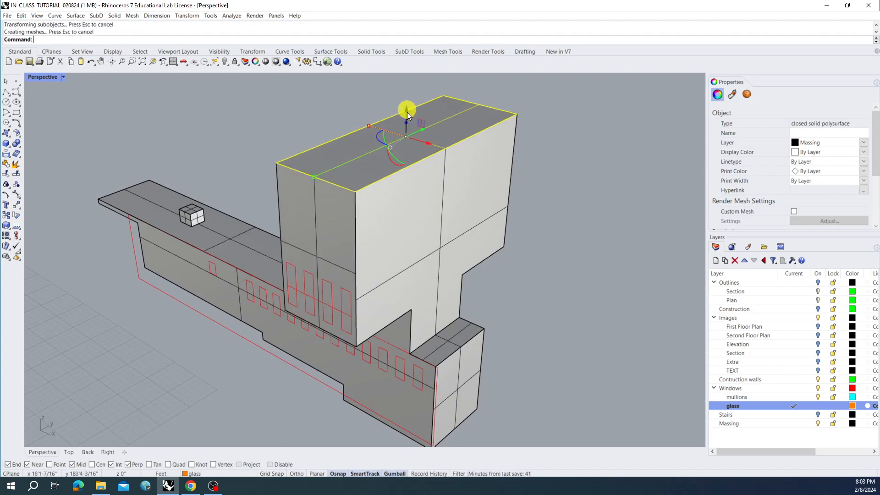
{"action": "key", "text": "ctrl+z"}
{"action": "key", "text": "ctrl+z"}
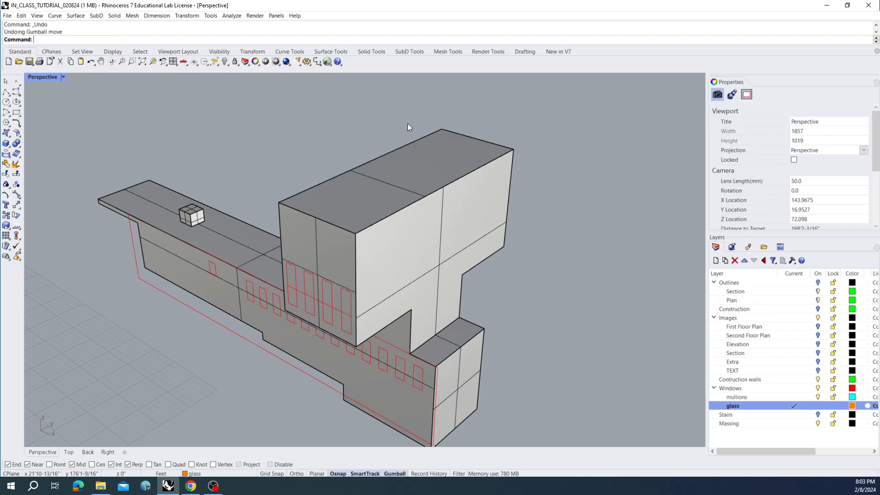
Delete the top face of the massing copy's upper volume to open it up
{"action": "left_click", "coordinate": [402, 181], "text": "ctrl+shift"}
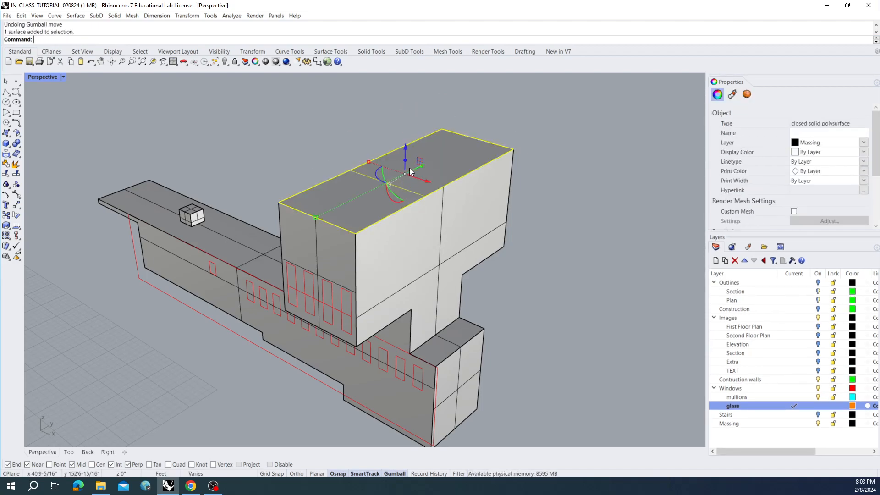
{"action": "key", "text": "Delete"}
{"action": "right_click_drag", "start_coordinate": [397, 165], "coordinate": [402, 167]}
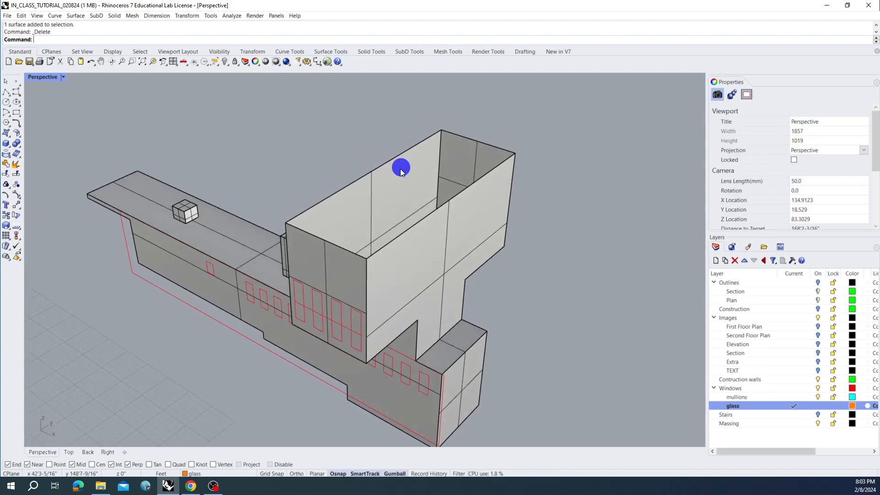
{"action": "left_click", "coordinate": [396, 171]}
{"action": "right_click_drag", "start_coordinate": [323, 241], "coordinate": [311, 271]}
{"action": "key", "text": "Escape"}
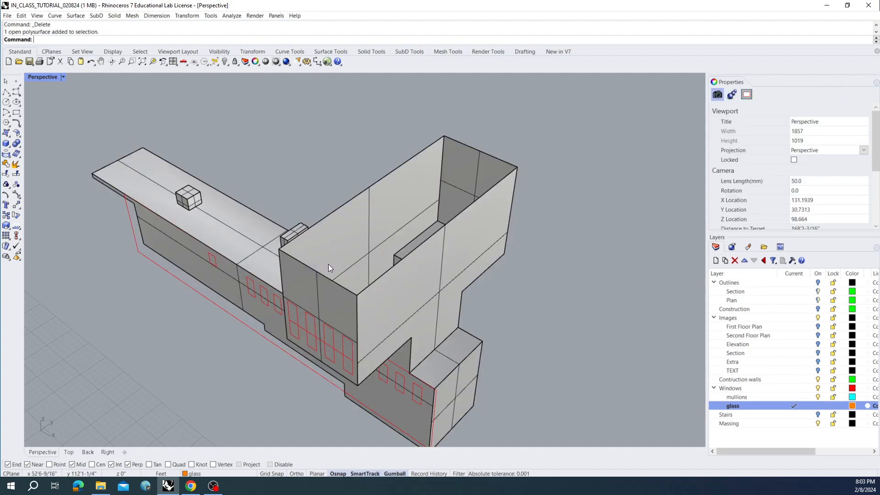
{"action": "scroll", "coordinate": [390, 247], "scroll_direction": "up", "scroll_amount": 3}
{"action": "right_click_drag", "start_coordinate": [343, 252], "coordinate": [387, 266]}
Offset the open massing's surfaces inward with OffsetSrf as a solid, at distance 1 with sharp corners
{"action": "left_click", "coordinate": [350, 268]}
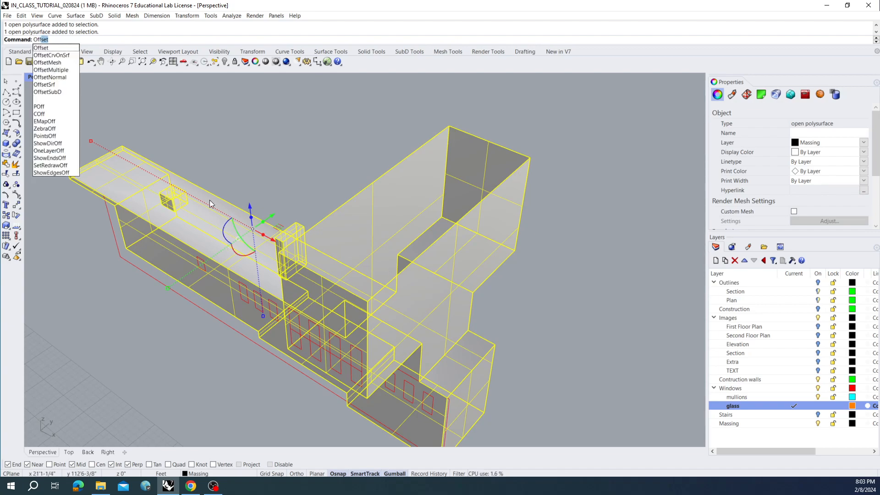
{"action": "left_click", "coordinate": [68, 84]}
{"action": "right_click_drag", "start_coordinate": [353, 194], "coordinate": [258, 179]}
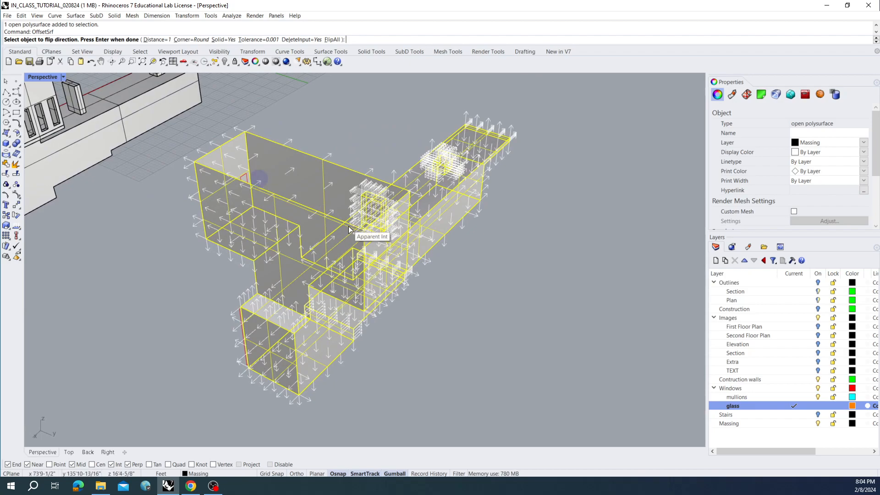
{"action": "right_click_drag", "start_coordinate": [364, 264], "coordinate": [294, 237]}
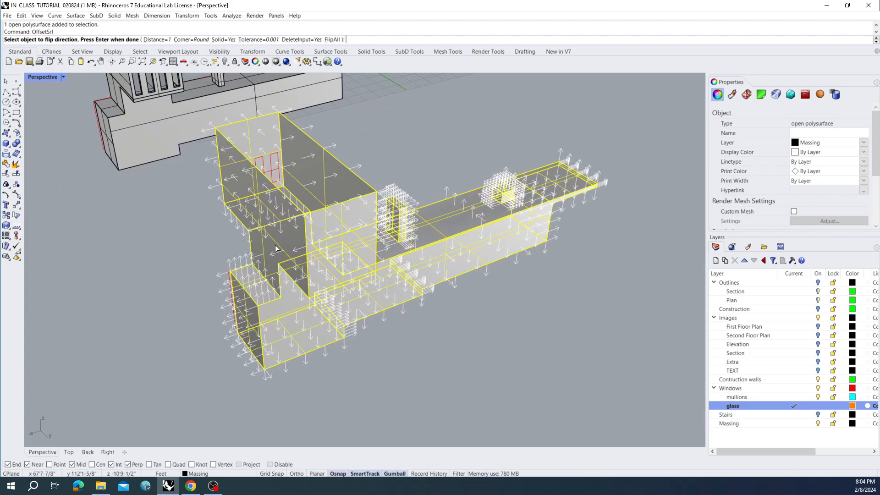
{"action": "right_click_drag", "start_coordinate": [269, 240], "coordinate": [294, 244]}
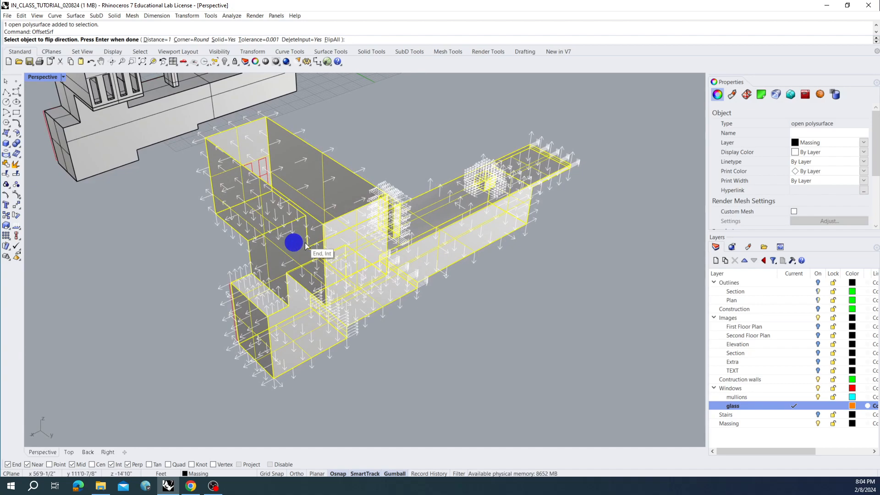
{"action": "left_click", "coordinate": [307, 266]}
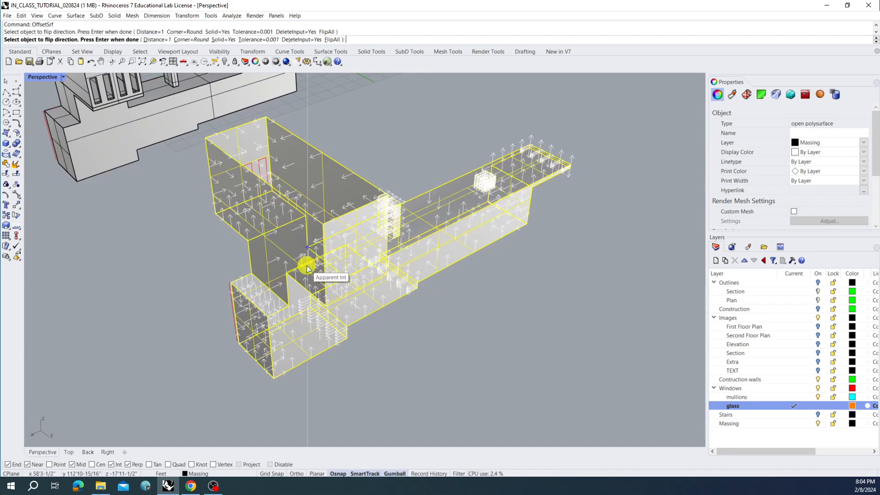
{"action": "right_click_drag", "start_coordinate": [214, 163], "coordinate": [218, 174]}
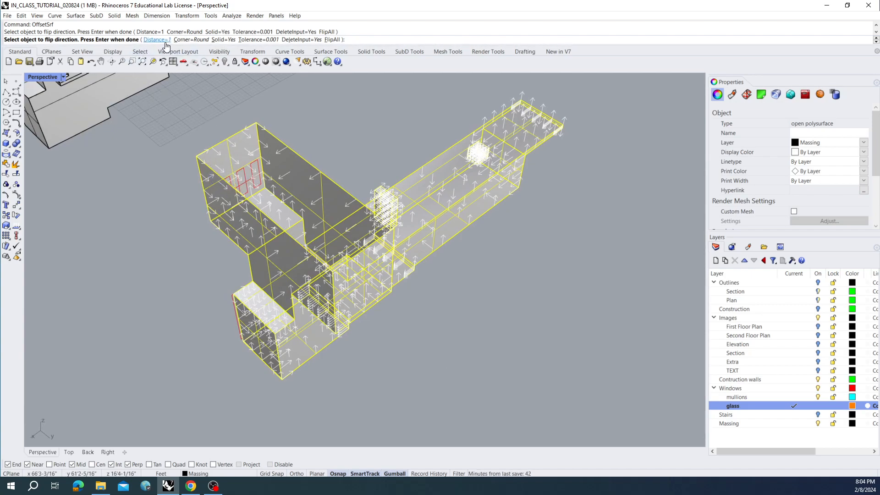
{"action": "left_click", "coordinate": [189, 39]}
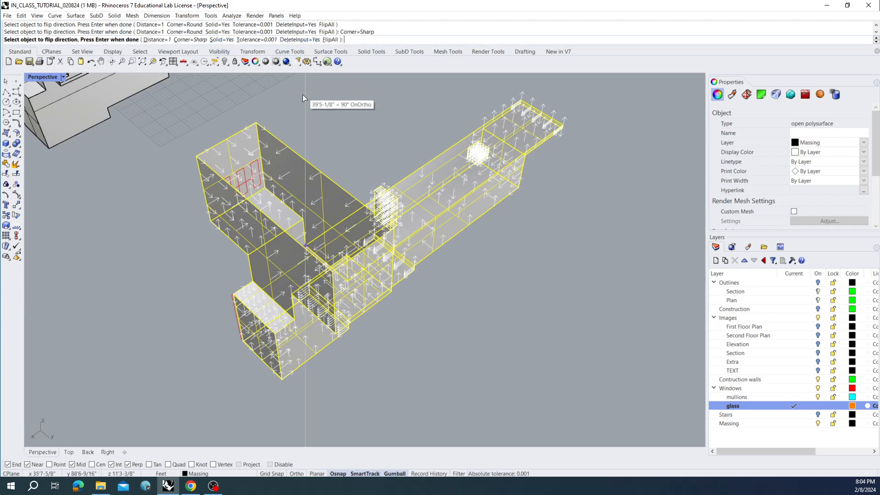
{"action": "right_click_drag", "start_coordinate": [291, 177], "coordinate": [316, 171]}
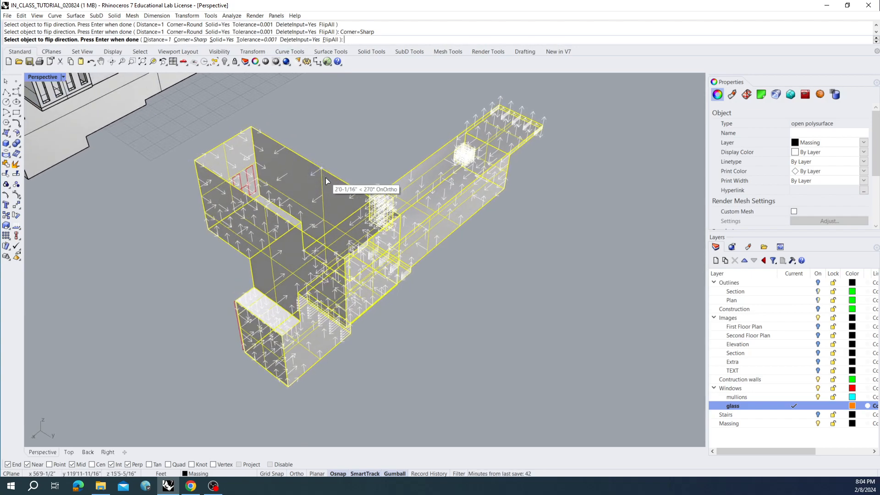
{"action": "key", "text": "Return"}
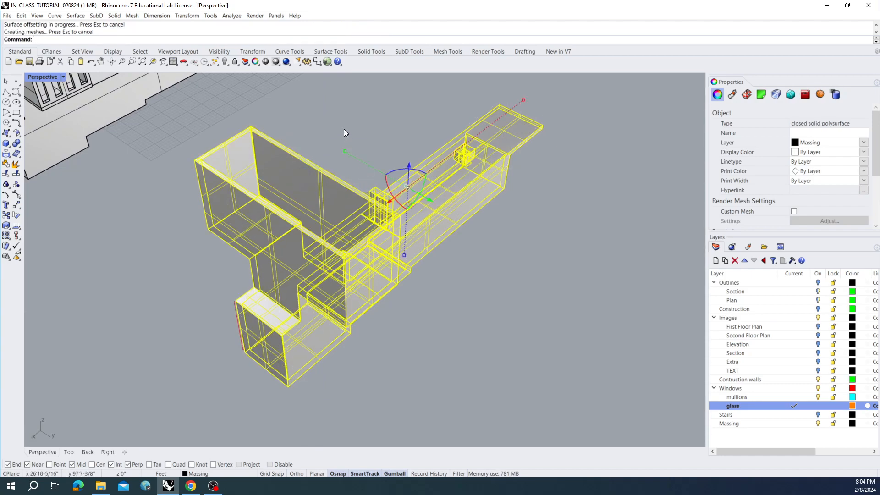
{"action": "left_click", "coordinate": [344, 128]}
Merge all coplanar faces of the hollowed massing solid
{"action": "right_click_drag", "start_coordinate": [343, 154], "coordinate": [275, 177]}
{"action": "scroll", "coordinate": [275, 177], "scroll_direction": "up", "scroll_amount": 4}
{"action": "right_click_drag", "start_coordinate": [271, 204], "coordinate": [336, 198]}
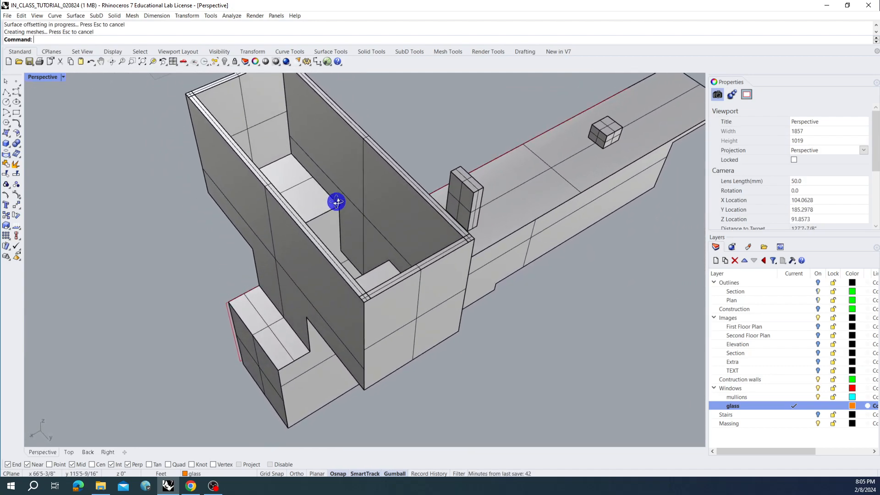
{"action": "left_click", "coordinate": [340, 169]}
{"action": "scroll", "coordinate": [341, 169], "scroll_direction": "down", "scroll_amount": 4}
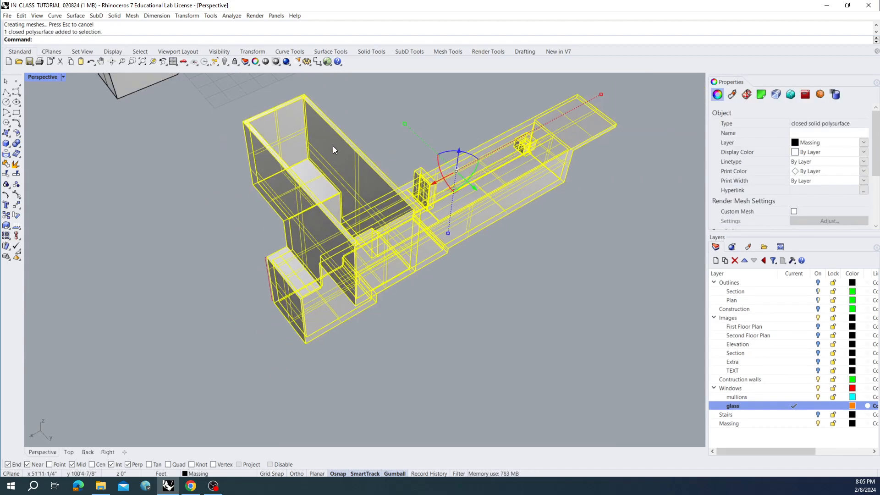
{"action": "scroll", "coordinate": [334, 144], "scroll_direction": "up", "scroll_amount": 6}
{"action": "mouse_move", "coordinate": [332, 136]}
{"action": "right_mouse_down"}
{"action": "mouse_move", "coordinate": [313, 131]}
{"action": "mouse_move", "coordinate": [322, 134]}
{"action": "right_mouse_up"}
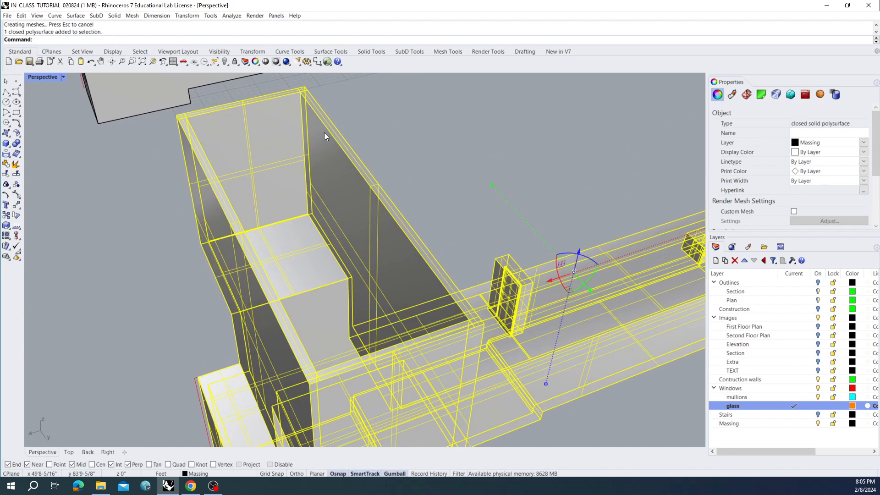
{"action": "type", "text": "MergeAllCoplanarFaces"}
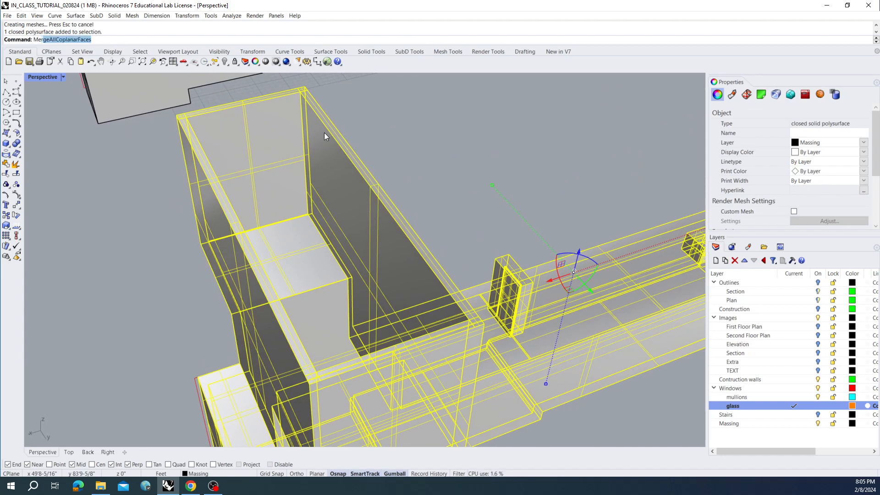
{"action": "key", "text": "Return"}
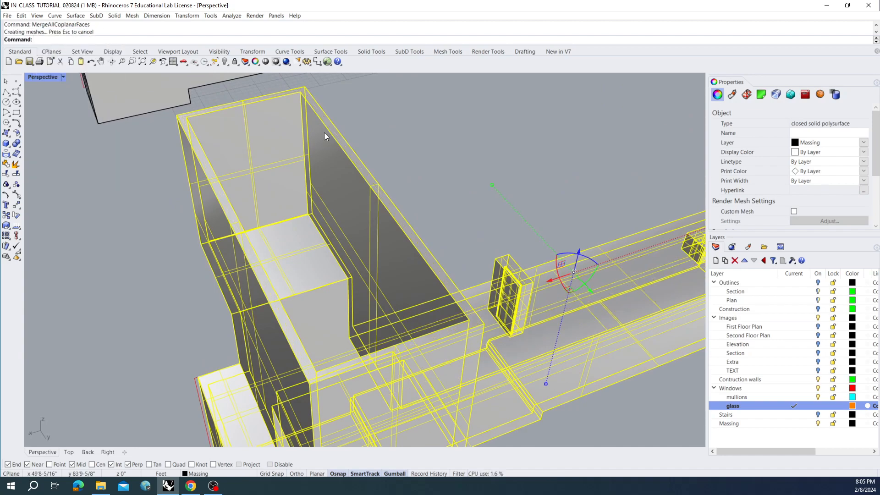
{"action": "key", "text": "Escape"}
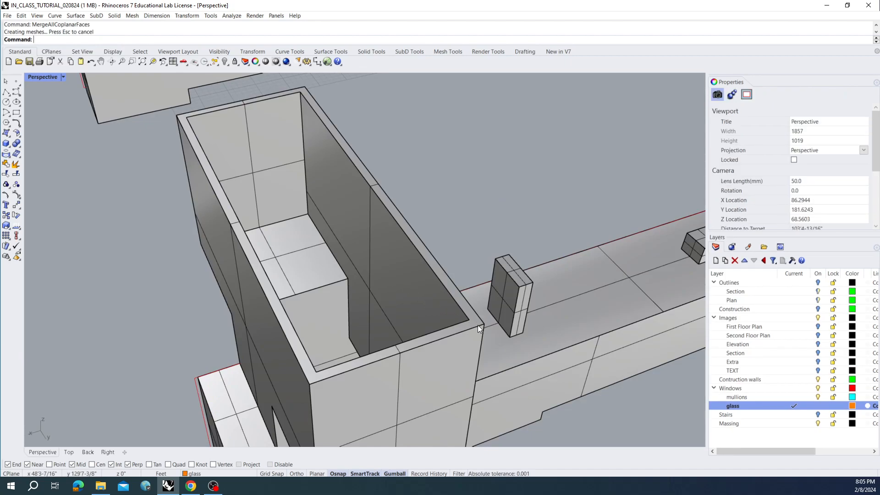
{"action": "mouse_move", "coordinate": [443, 317]}
{"action": "right_mouse_down"}
{"action": "mouse_move", "coordinate": [452, 314]}
{"action": "mouse_move", "coordinate": [444, 308]}
{"action": "mouse_move", "coordinate": [455, 316]}
{"action": "mouse_move", "coordinate": [446, 312]}
{"action": "right_mouse_up"}
{"action": "left_click", "coordinate": [444, 316]}
{"action": "scroll", "coordinate": [444, 316], "scroll_direction": "down", "scroll_amount": 3}
{"action": "key", "text": "Escape"}
{"action": "scroll", "coordinate": [446, 313], "scroll_direction": "down", "scroll_amount": 2}
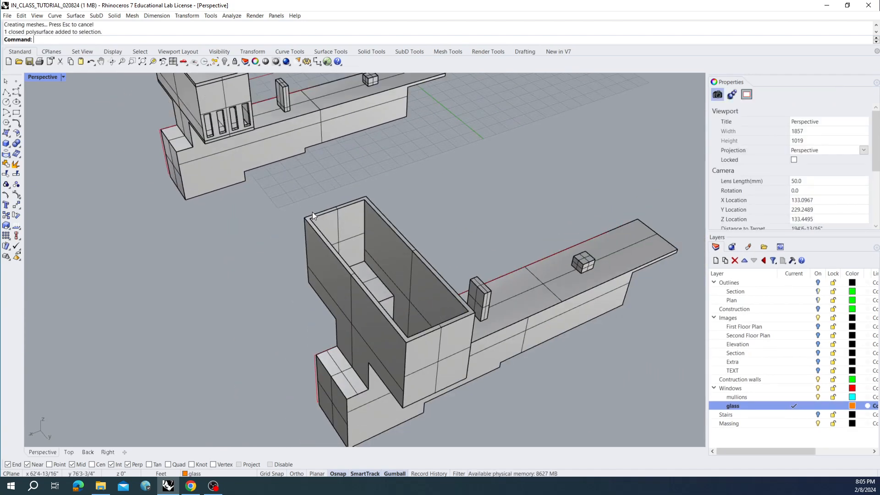
{"action": "left_click", "coordinate": [203, 82]}
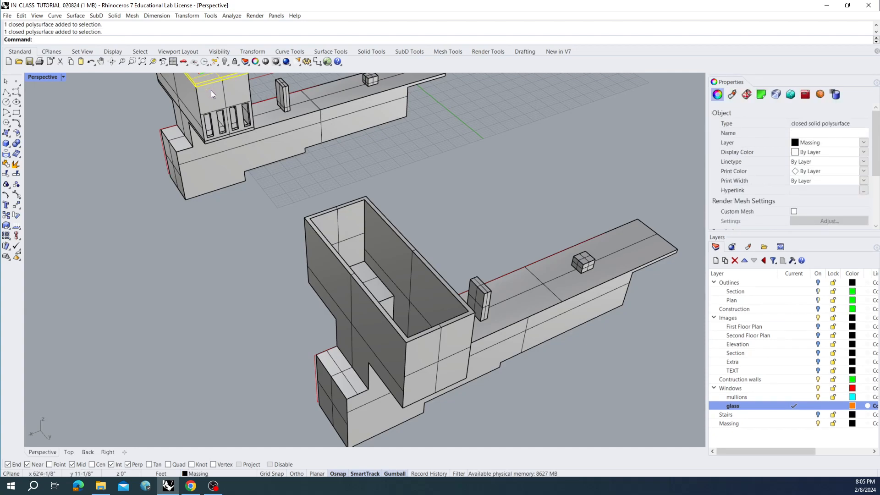
{"action": "left_click", "coordinate": [267, 194]}
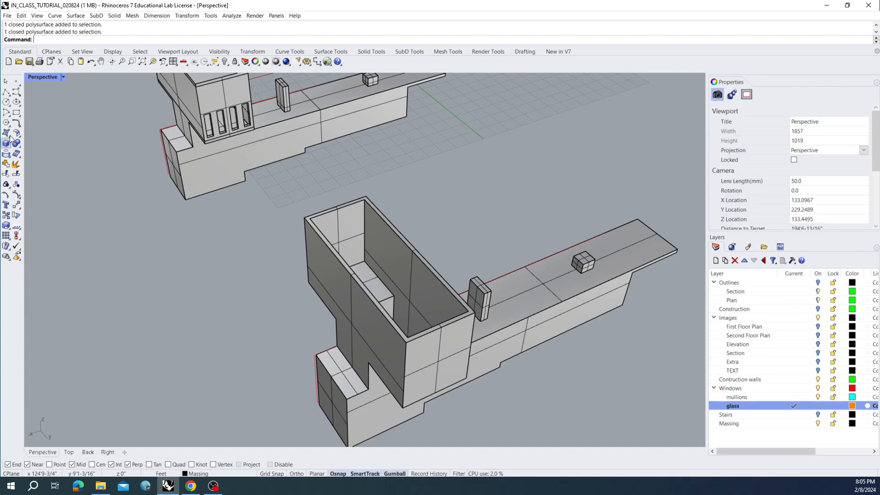
Try outlining the open top of the hollowed upper volume with a corner-to-corner rectangle and undo it
{"action": "left_click", "coordinate": [17, 112]}
{"action": "left_click", "coordinate": [302, 215]}
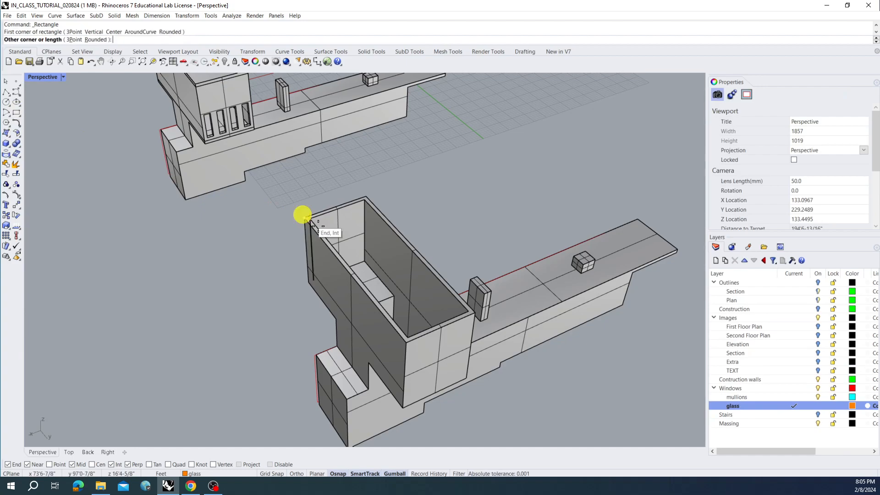
{"action": "left_click", "coordinate": [474, 316]}
{"action": "left_click", "coordinate": [466, 317]}
{"action": "left_click", "coordinate": [480, 340]}
{"action": "key", "text": "Escape"}
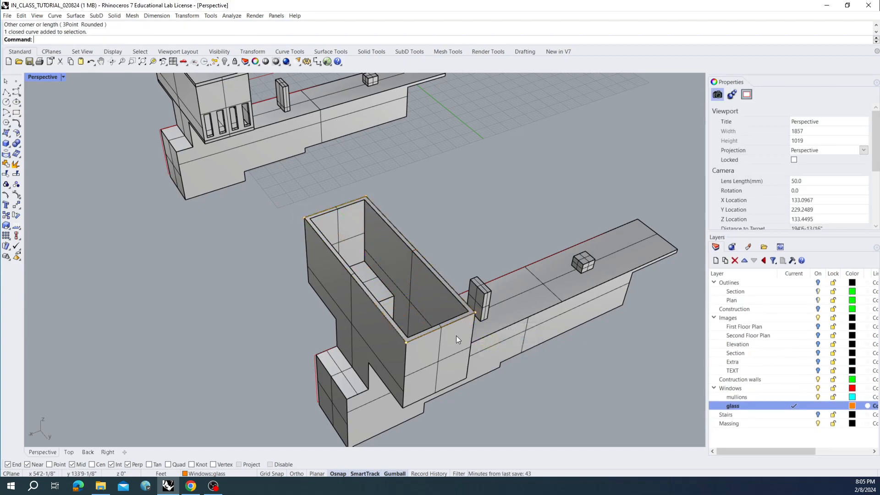
{"action": "key", "text": "ctrl+z"}
Cap the hollowed upper volume with a 3-point box drawn along the outer top corners, with height 1
{"action": "left_click", "coordinate": [6, 143]}
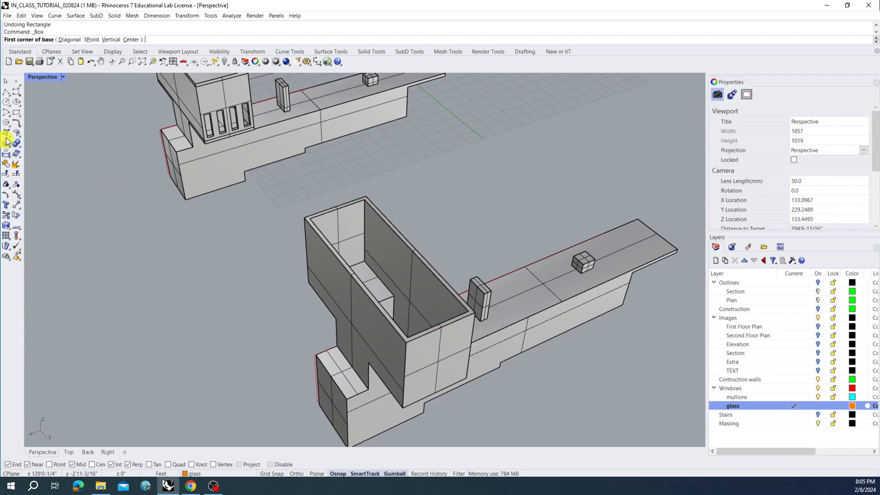
{"action": "left_click", "coordinate": [92, 40]}
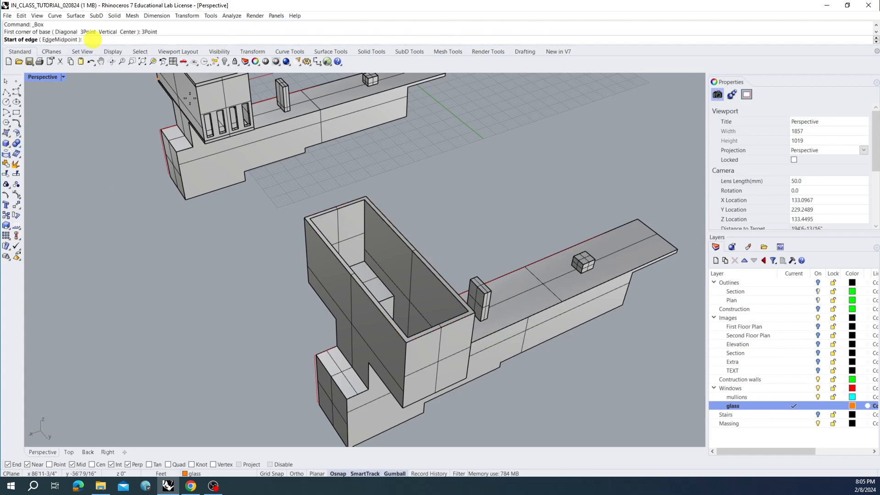
{"action": "left_click", "coordinate": [305, 218]}
{"action": "left_click", "coordinate": [368, 192]}
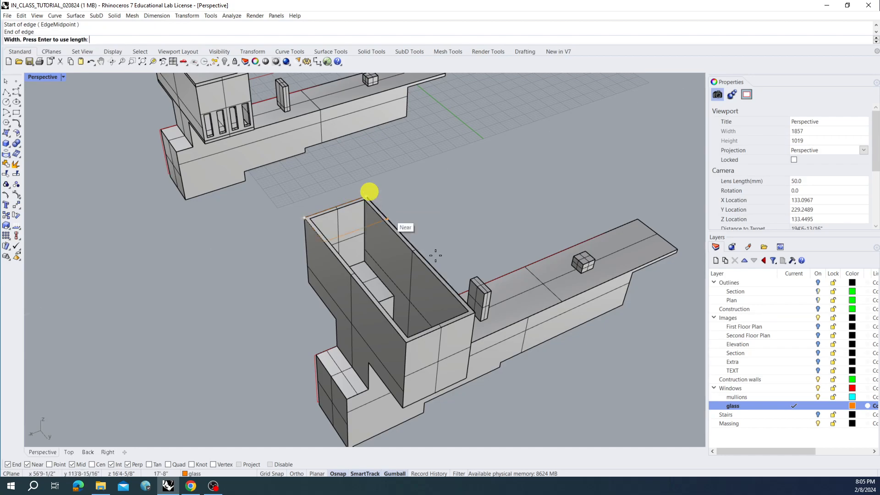
{"action": "left_click", "coordinate": [476, 315]}
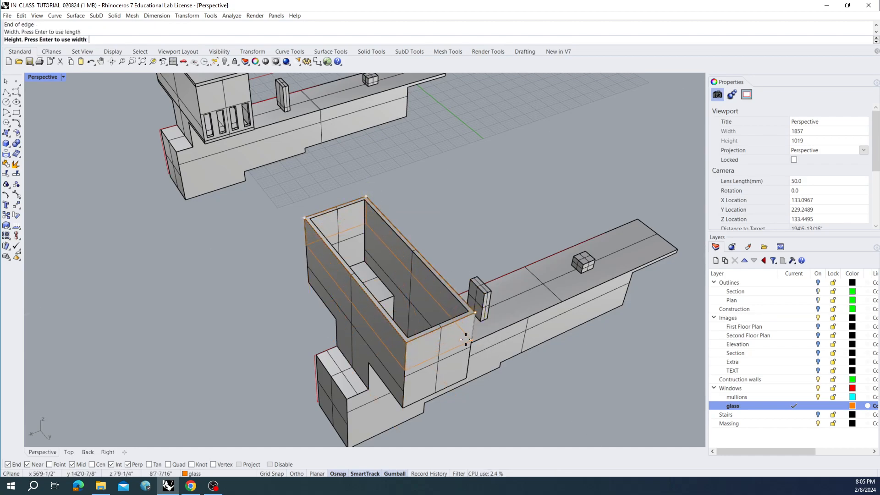
{"action": "left_click", "coordinate": [465, 340]}
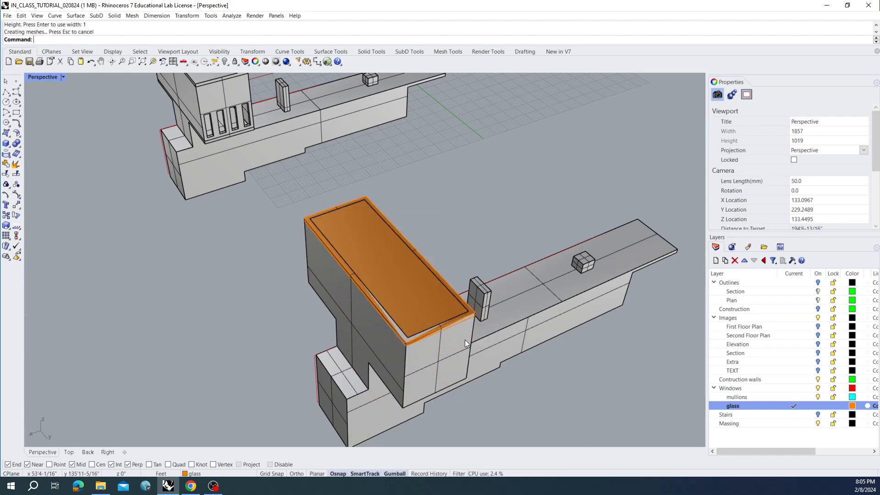
Move the new roof slab of the upper volume to the Massing layer
{"action": "left_click", "coordinate": [413, 309]}
{"action": "right_click", "coordinate": [734, 423]}
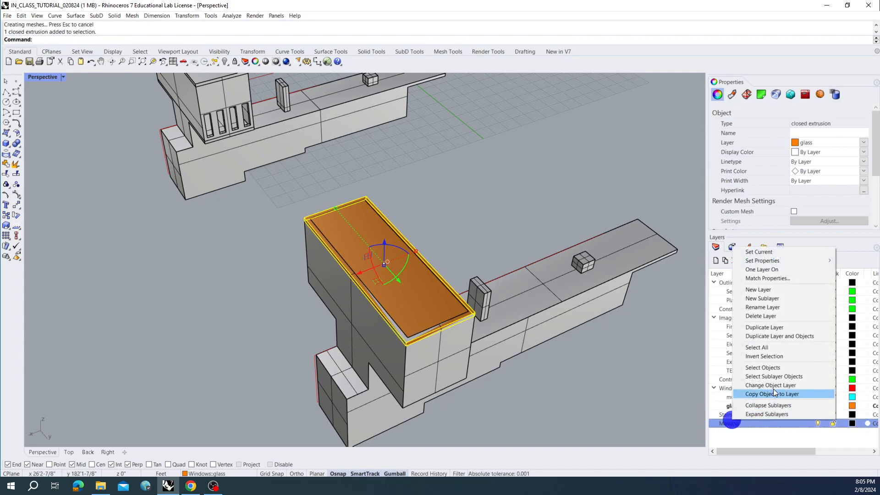
{"action": "left_click", "coordinate": [775, 383]}
{"action": "key", "text": "Escape"}
{"action": "right_click_drag", "start_coordinate": [573, 379], "coordinate": [559, 338]}
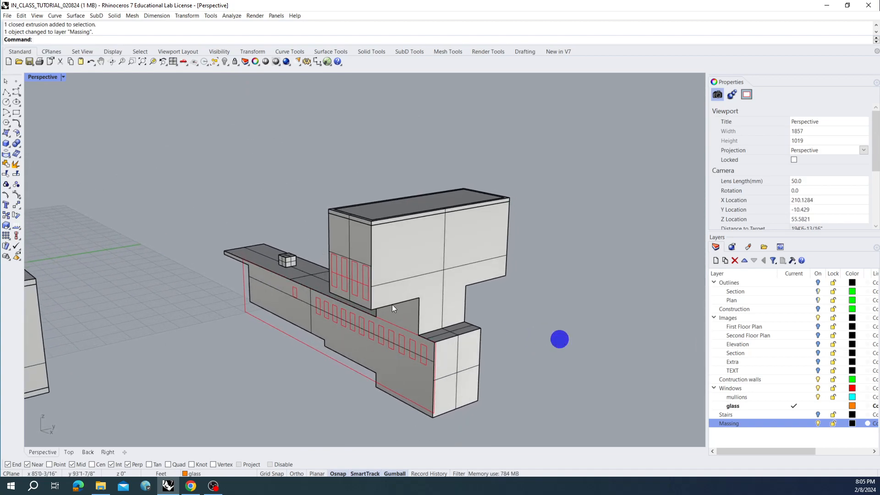
{"action": "scroll", "coordinate": [357, 269], "scroll_direction": "up", "scroll_amount": 2}
{"action": "right_click_drag", "start_coordinate": [410, 298], "coordinate": [452, 273], "text": "shift"}
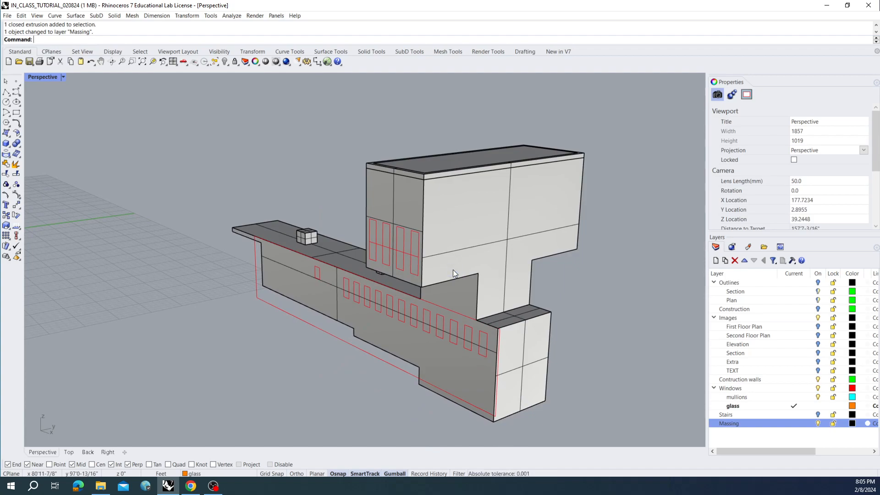
{"action": "scroll", "coordinate": [311, 254], "scroll_direction": "down", "scroll_amount": 6}
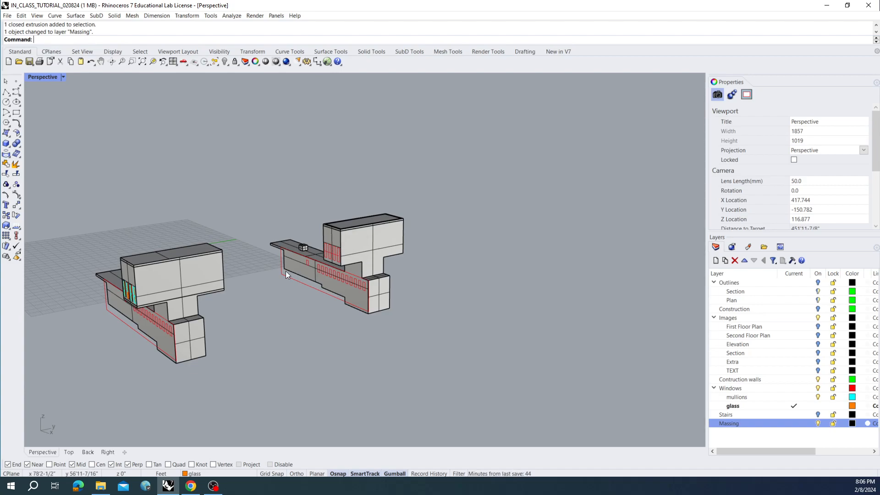
{"action": "right_click_drag", "start_coordinate": [273, 268], "coordinate": [316, 273]}
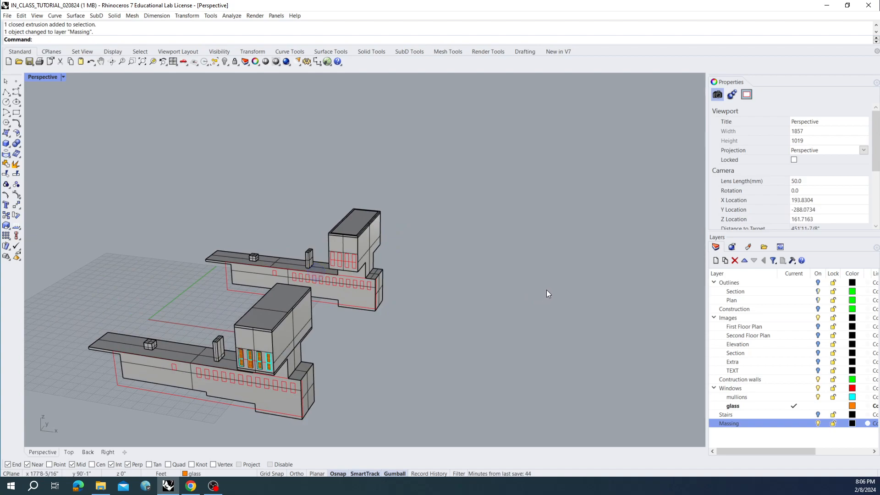
Turn on the Outlines layer and the Extra images layer
{"action": "left_click", "coordinate": [818, 282]}
{"action": "scroll", "coordinate": [560, 300], "scroll_direction": "down", "scroll_amount": 5}
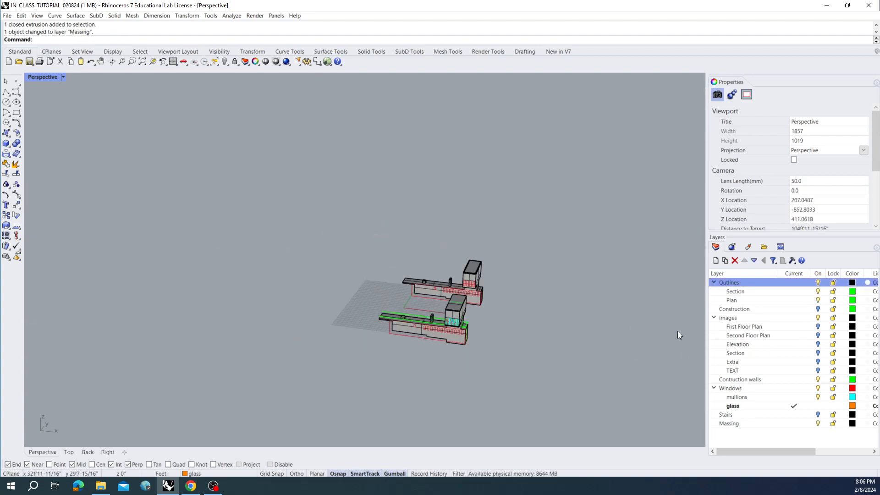
{"action": "left_click", "coordinate": [817, 362]}
{"action": "scroll", "coordinate": [587, 346], "scroll_direction": "down", "scroll_amount": 3}
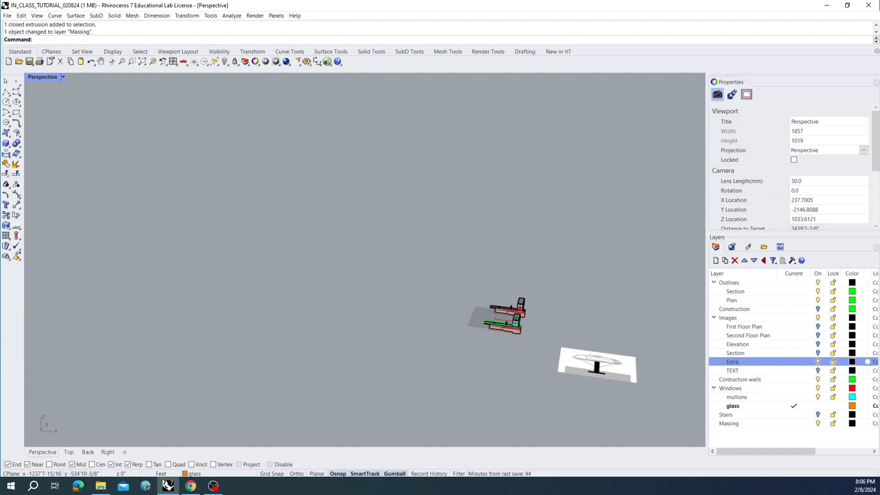
Switch to the image Villa Savoye_Le Corbusier_Plan 1.png and examine the curved stair drawn in the plan
{"action": "key", "text": "alt+Tab"}
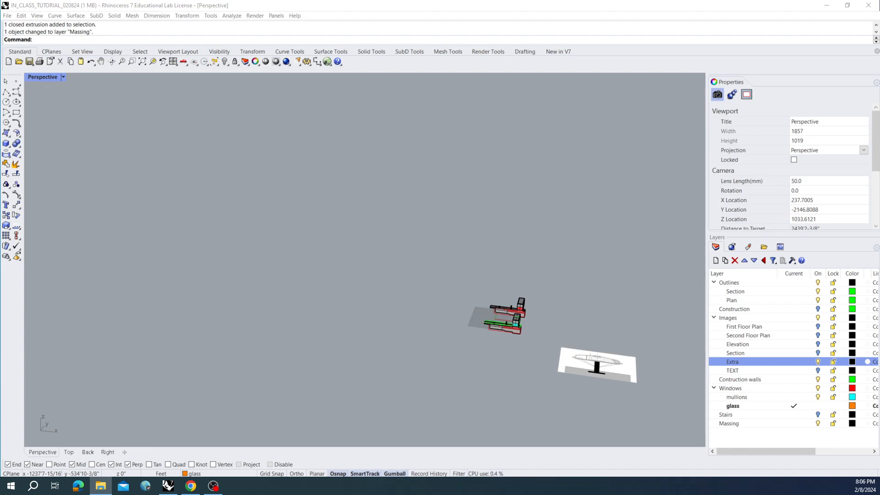
{"action": "scroll", "coordinate": [293, 264], "scroll_direction": "up", "scroll_amount": 5}
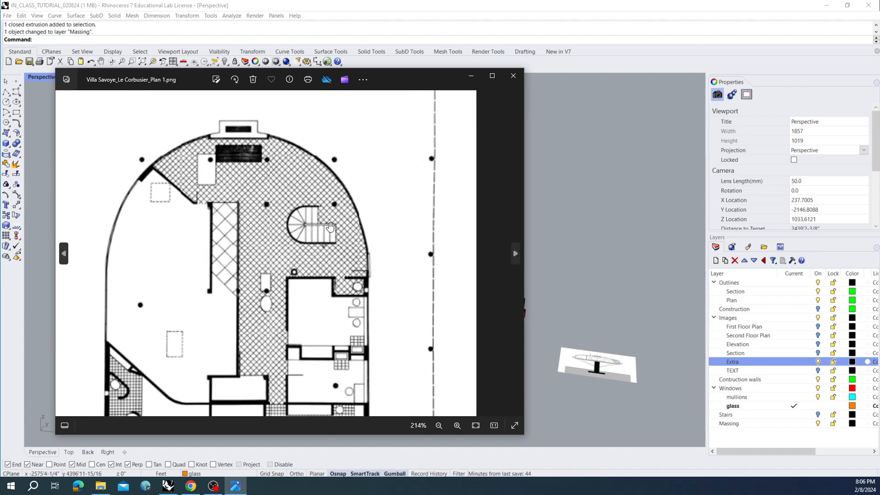
{"action": "scroll", "coordinate": [329, 226], "scroll_direction": "up", "scroll_amount": 4}
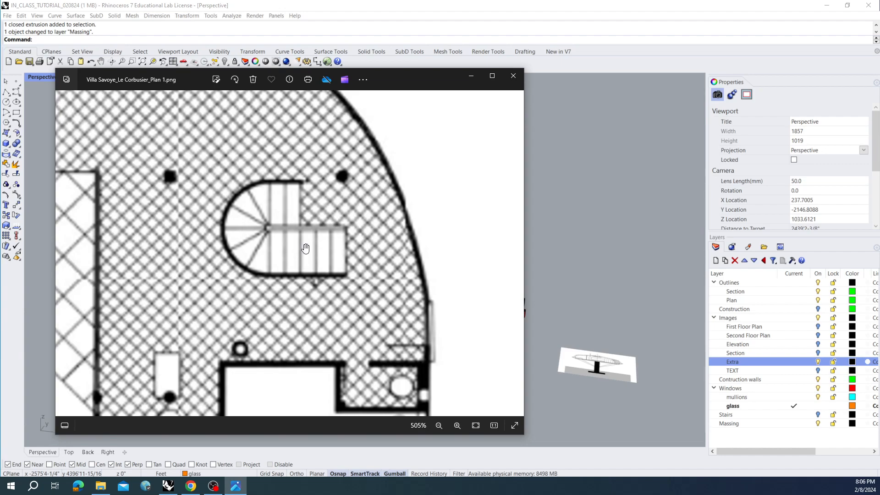
{"action": "left_click_drag", "start_coordinate": [376, 217], "coordinate": [358, 212]}
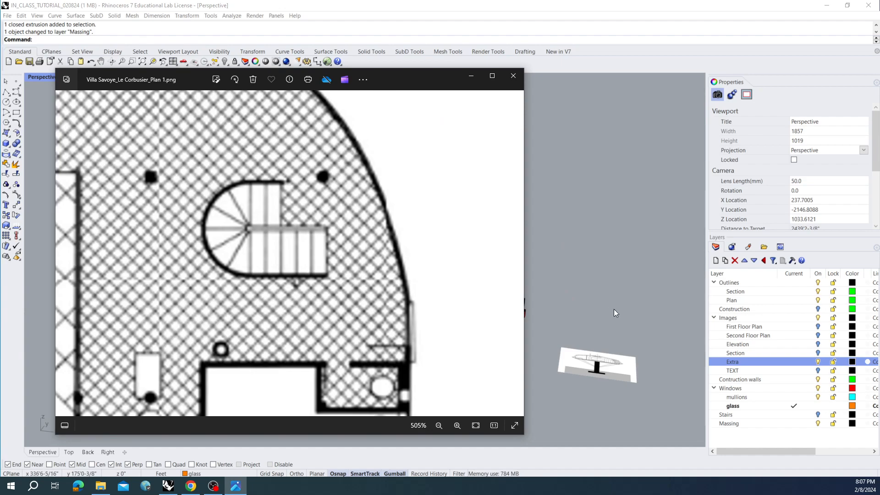
Return to Rhino, turn on the Stairs layer and zoom to the modelled winding stair
{"action": "left_click", "coordinate": [817, 414]}
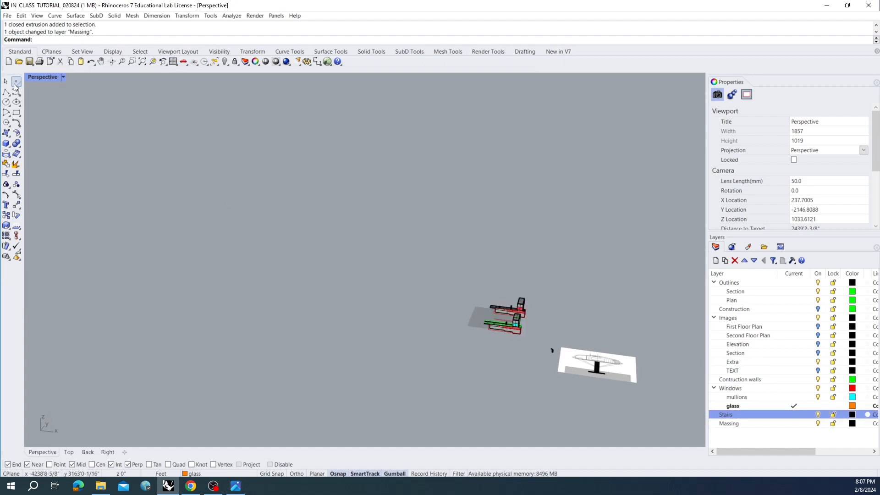
{"action": "left_click_drag", "start_coordinate": [565, 362], "coordinate": [564, 362]}
{"action": "type", "text": "zs"}
{"action": "right_click", "coordinate": [565, 362]}
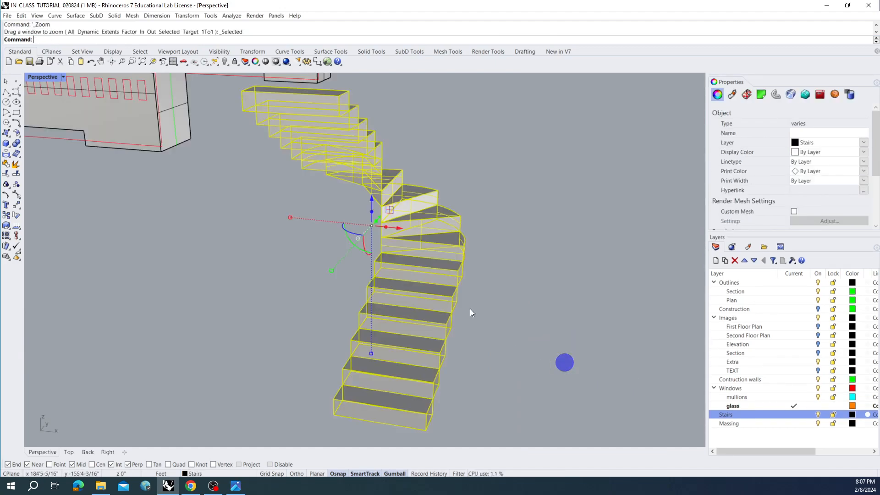
{"action": "right_click_drag", "start_coordinate": [488, 293], "coordinate": [394, 314]}
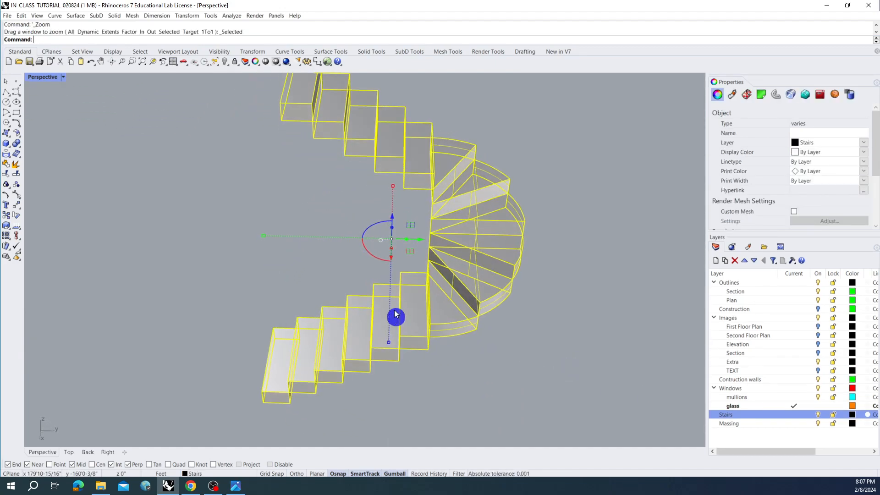
{"action": "left_click", "coordinate": [307, 281]}
{"action": "scroll", "coordinate": [307, 281], "scroll_direction": "down", "scroll_amount": 2}
{"action": "right_click_drag", "start_coordinate": [367, 272], "coordinate": [249, 261], "text": "shift"}
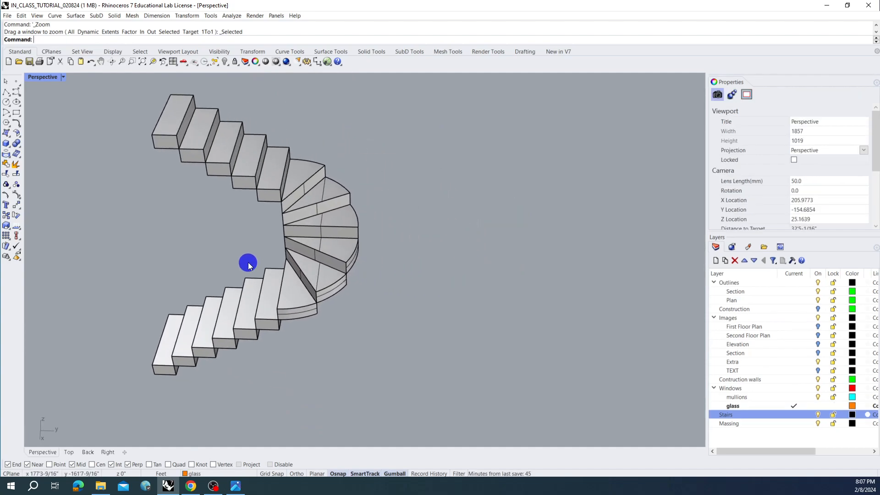
Copy the lowest step of the stair to the empty area beside the stair
{"action": "left_click", "coordinate": [167, 352]}
{"action": "left_click_drag", "start_coordinate": [201, 349], "coordinate": [437, 372]}
{"action": "left_click", "coordinate": [463, 372]}
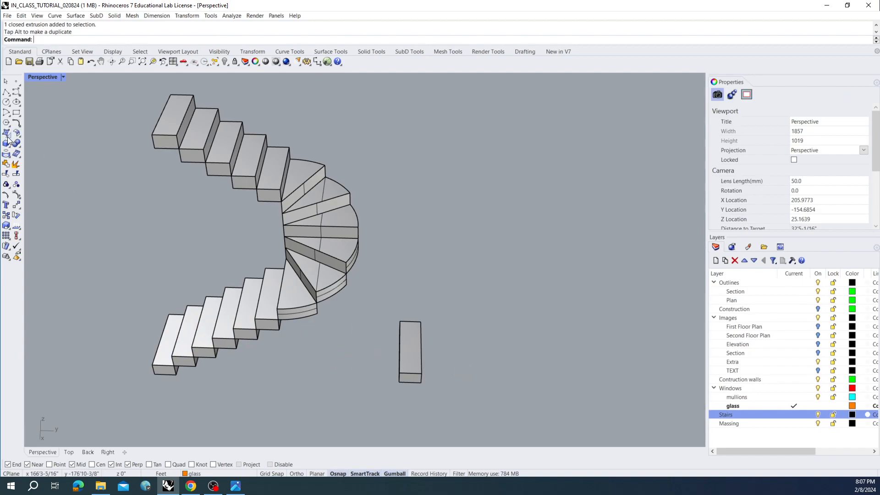
Try sketching a freehand rectangle beside the copied step and delete it
{"action": "left_click", "coordinate": [16, 113]}
{"action": "left_click", "coordinate": [455, 389]}
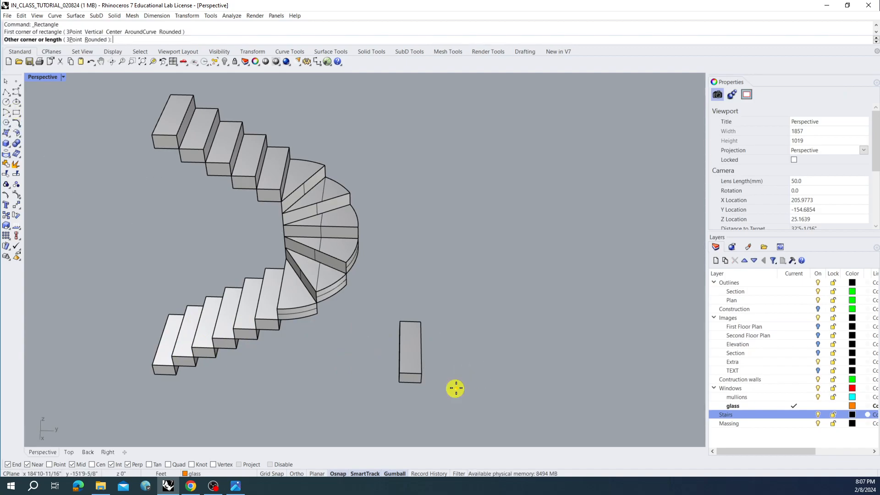
{"action": "left_click", "coordinate": [491, 325]}
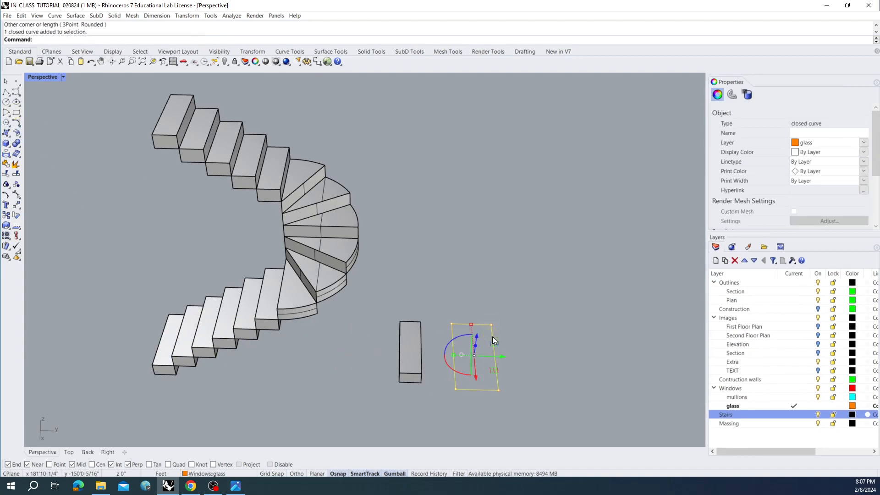
{"action": "key", "text": "Delete"}
Draw a rectangle 3' long and 11" wide beside the copied step as a new tread outline
{"action": "right_click", "coordinate": [460, 381]}
{"action": "left_click", "coordinate": [456, 382]}
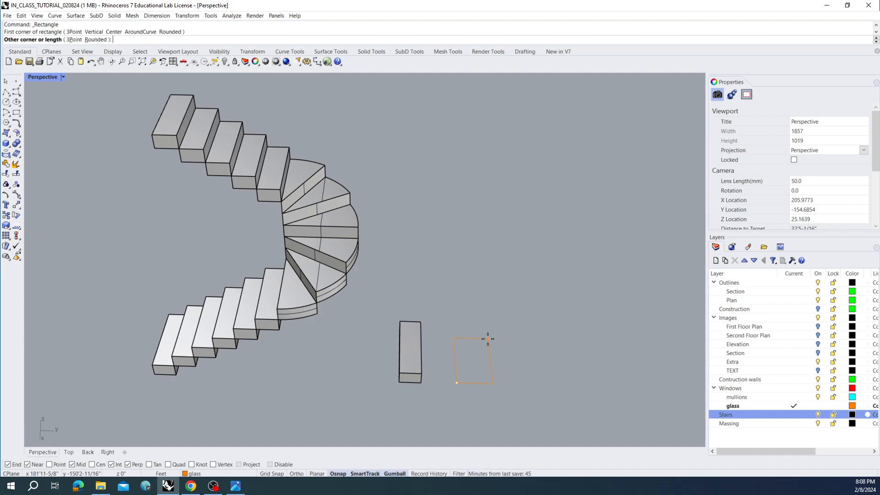
{"action": "type", "text": "1"}
{"action": "key", "text": "BackSpace"}
{"action": "type", "text": "3'"}
{"action": "key", "text": "Return"}
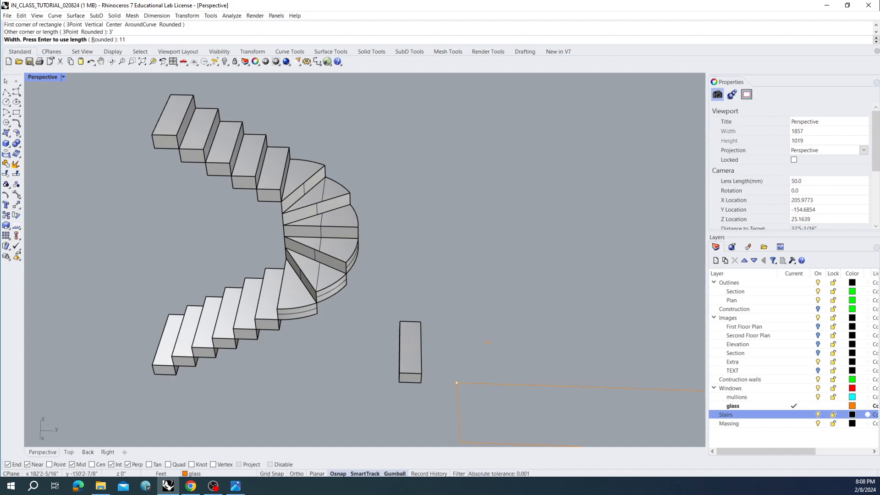
{"action": "key", "text": "Return"}
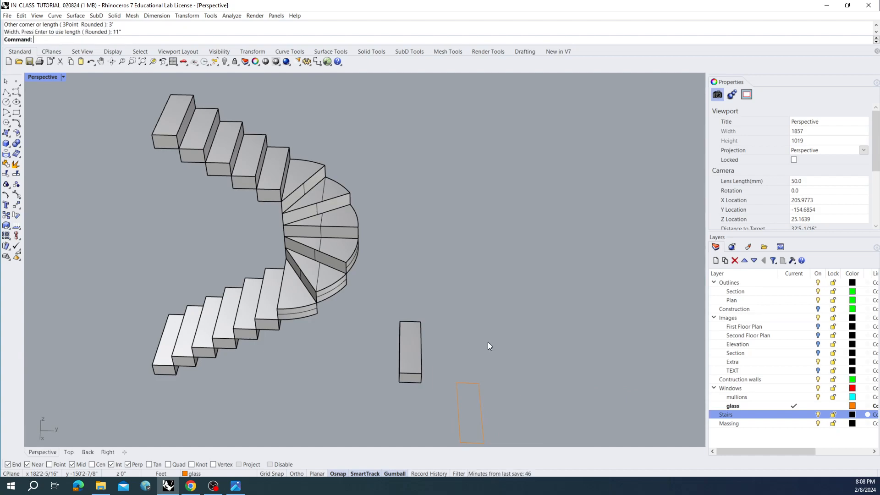
Extrude the new tread rectangle upward 7" as a solid
{"action": "scroll", "coordinate": [488, 341], "scroll_direction": "up", "scroll_amount": 2}
{"action": "right_click_drag", "start_coordinate": [492, 395], "coordinate": [475, 308], "text": "shift"}
{"action": "left_click", "coordinate": [458, 333]}
{"action": "type", "text": "Ext"}
{"action": "key", "text": "Return"}
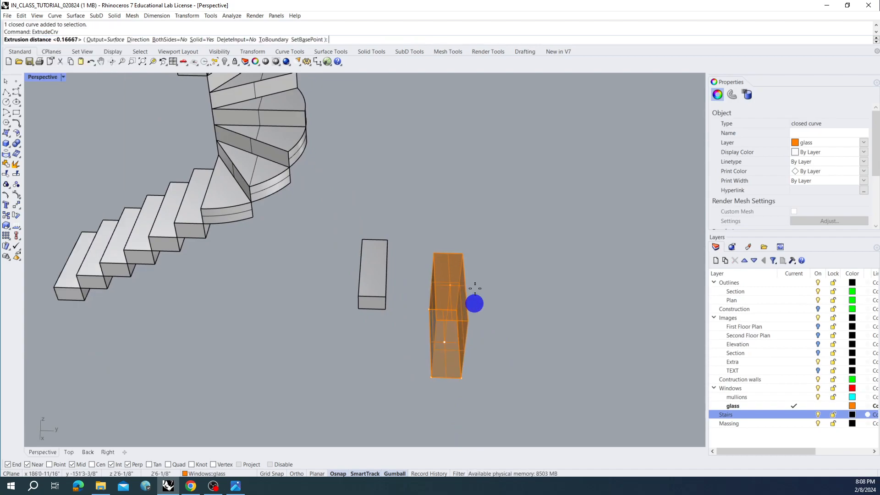
{"action": "type", "text": "7\""}
{"action": "key", "text": "Return"}
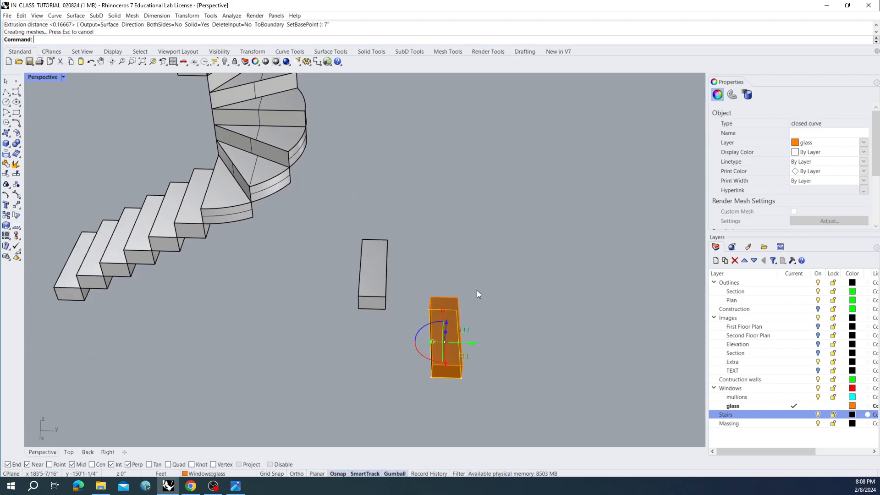
Move the new step solid and its outline curve to the Stairs layer
{"action": "left_click", "coordinate": [521, 329]}
{"action": "left_click_drag", "start_coordinate": [416, 421], "coordinate": [416, 421]}
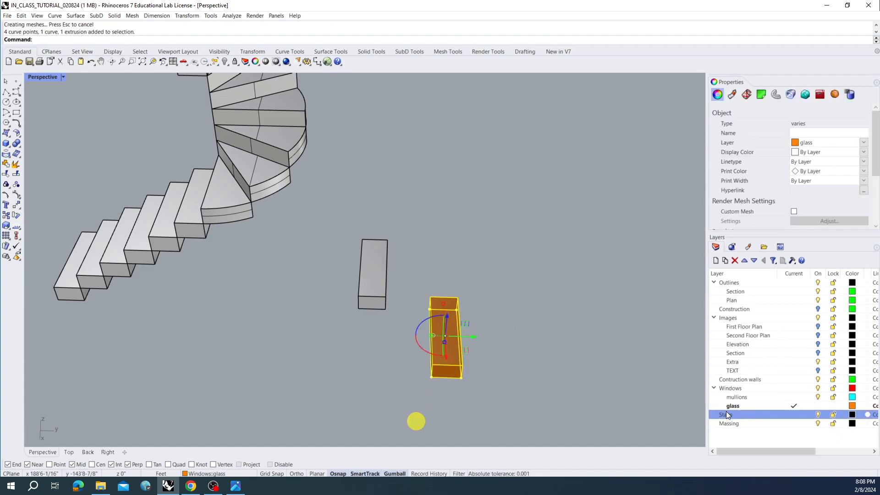
{"action": "right_click", "coordinate": [721, 415]}
{"action": "left_click", "coordinate": [770, 380]}
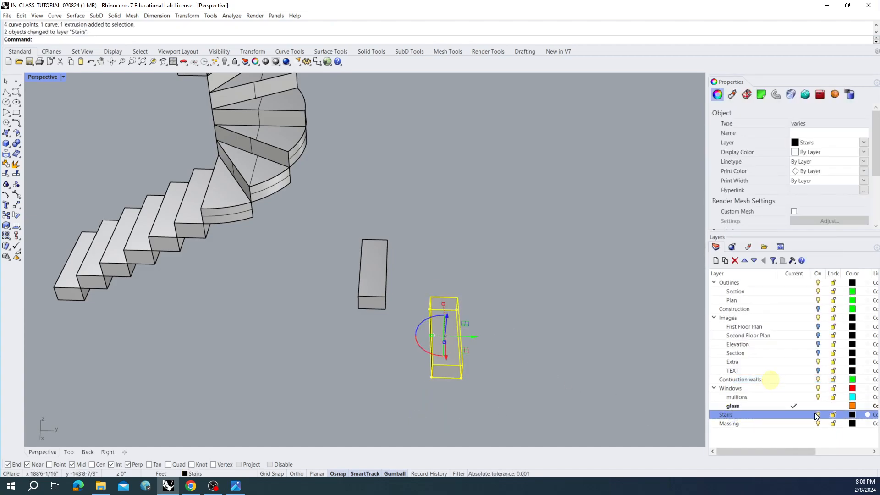
Make the Stairs layer current and delete the older copied step beside the new one
{"action": "left_click", "coordinate": [793, 414]}
{"action": "left_click", "coordinate": [429, 284]}
{"action": "left_click", "coordinate": [387, 273]}
{"action": "key", "text": "Delete"}
Try building the flight by copying the new step three times corner to corner, and undo the copies
{"action": "right_click_drag", "start_coordinate": [475, 300], "coordinate": [414, 273]}
{"action": "left_click", "coordinate": [466, 296]}
{"action": "type", "text": "Copy"}
{"action": "right_click", "coordinate": [436, 352]}
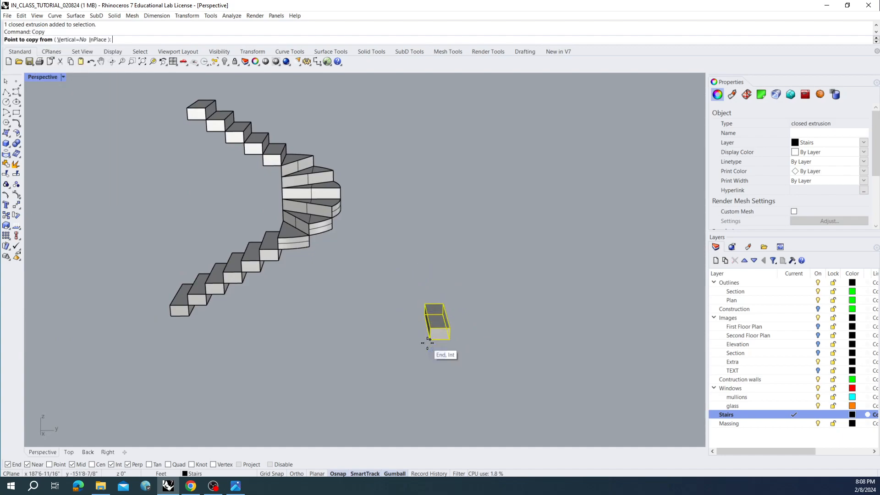
{"action": "left_click", "coordinate": [429, 340]}
{"action": "left_click", "coordinate": [450, 328]}
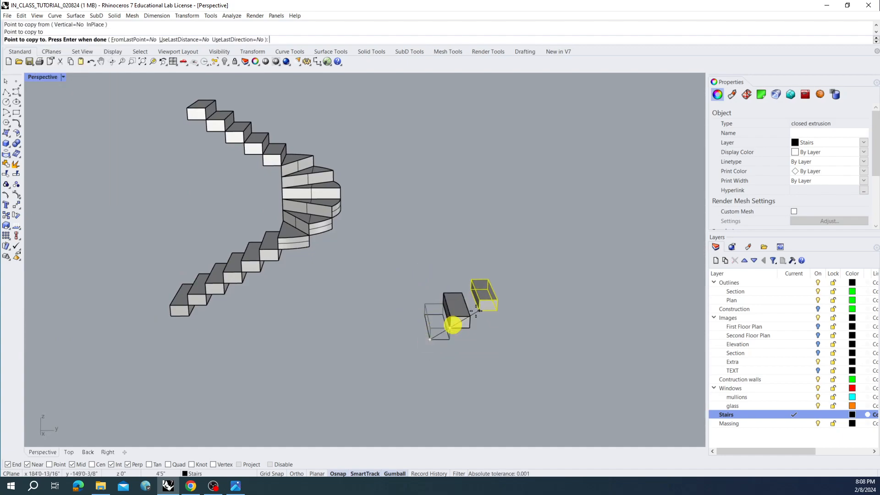
{"action": "left_click", "coordinate": [471, 316]}
{"action": "left_click", "coordinate": [495, 302]}
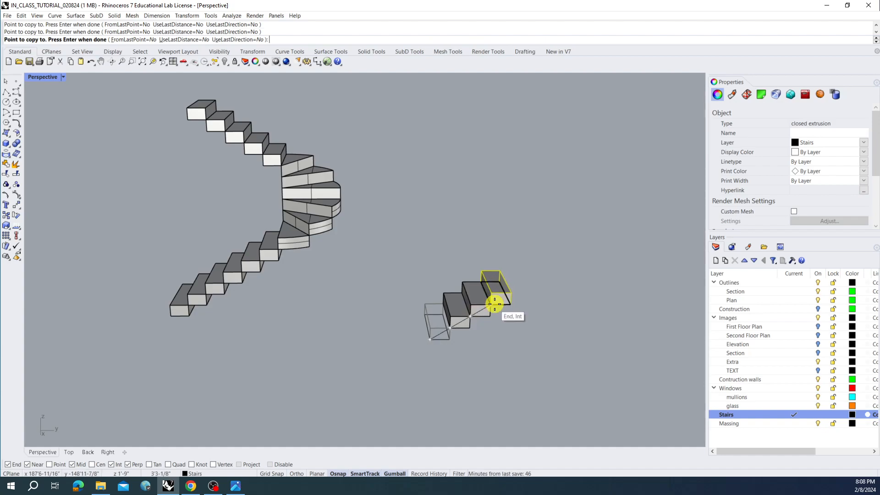
{"action": "key", "text": "Return"}
{"action": "key", "text": "Escape"}
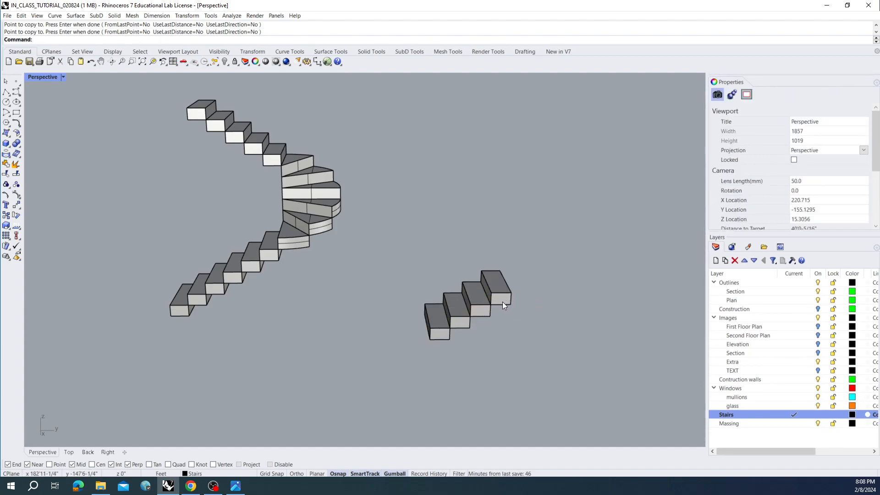
{"action": "key", "text": "ctrl+z"}
Array the step linearly as 6 items, spaced from its lower front corner to the diagonally opposite upper front corner
{"action": "type", "text": "Zr"}
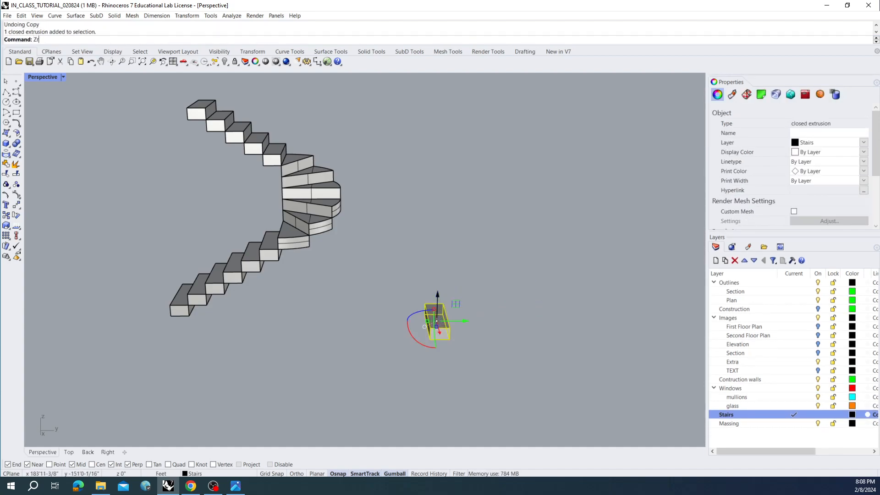
{"action": "type", "text": "r"}
{"action": "key", "text": "BackSpace"}
{"action": "key", "text": "BackSpace"}
{"action": "key", "text": "BackSpace"}
{"action": "type", "text": "Array"}
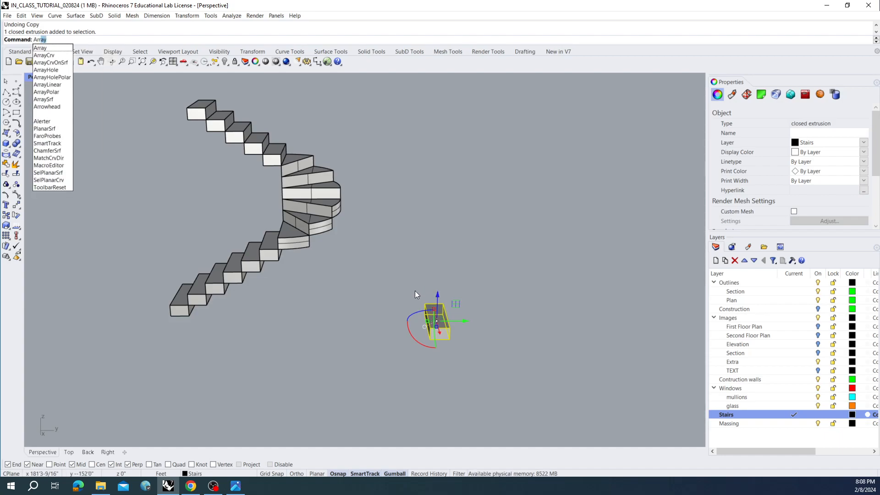
{"action": "left_click", "coordinate": [64, 85]}
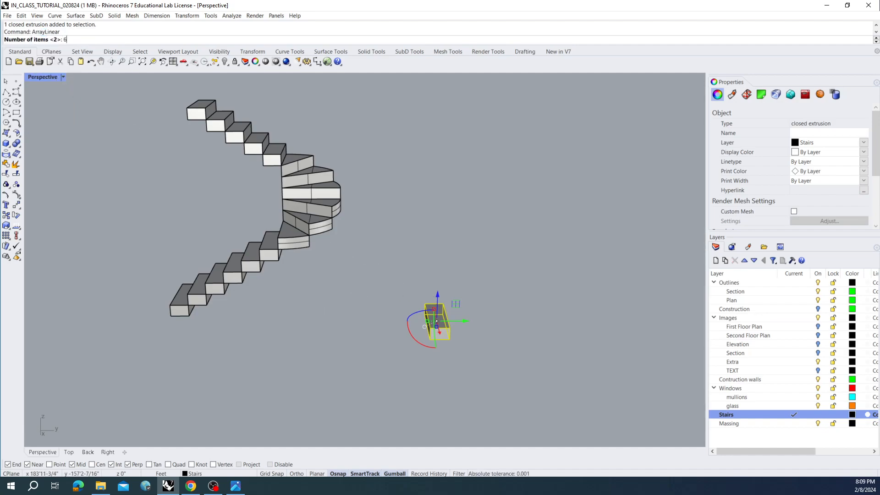
{"action": "key", "text": "Return"}
{"action": "left_click", "coordinate": [428, 343]}
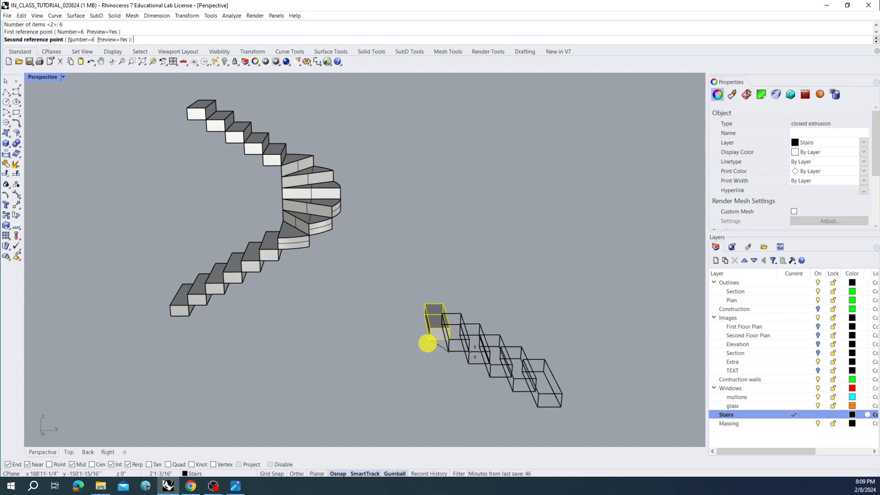
{"action": "left_click", "coordinate": [449, 328]}
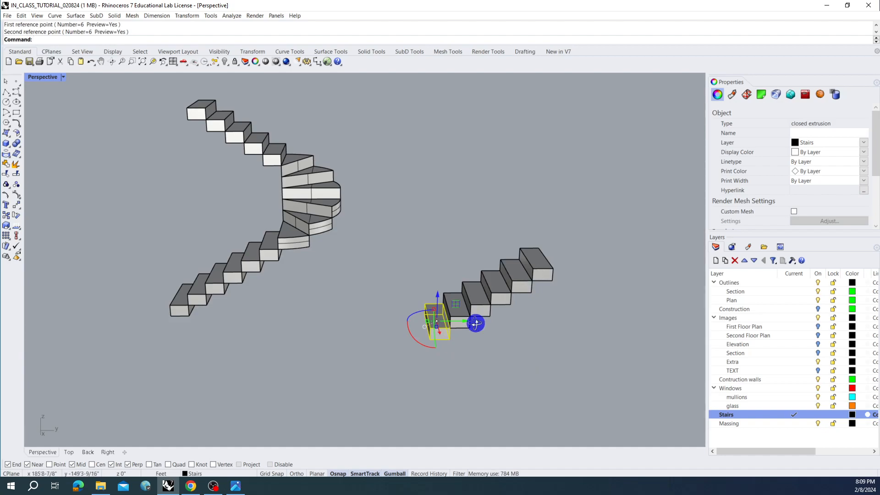
{"action": "scroll", "coordinate": [453, 328], "scroll_direction": "up", "scroll_amount": 5}
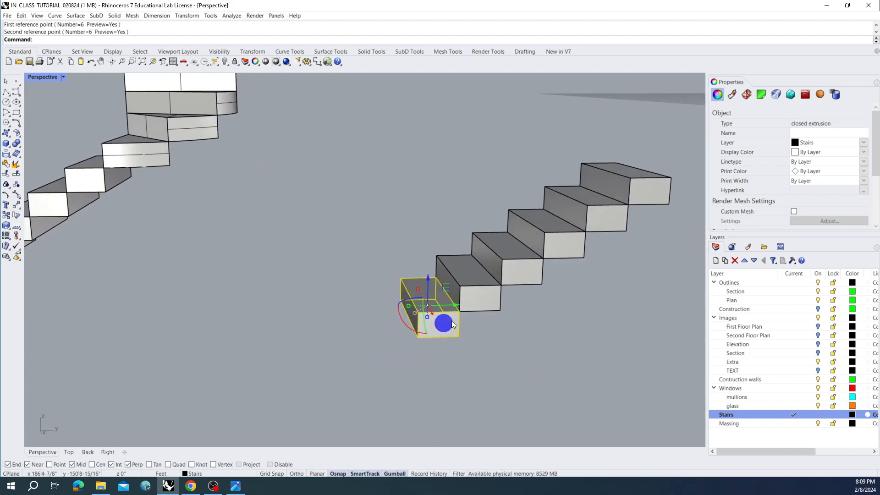
{"action": "right_click_drag", "start_coordinate": [473, 315], "coordinate": [438, 316]}
{"action": "scroll", "coordinate": [436, 314], "scroll_direction": "down", "scroll_amount": 4}
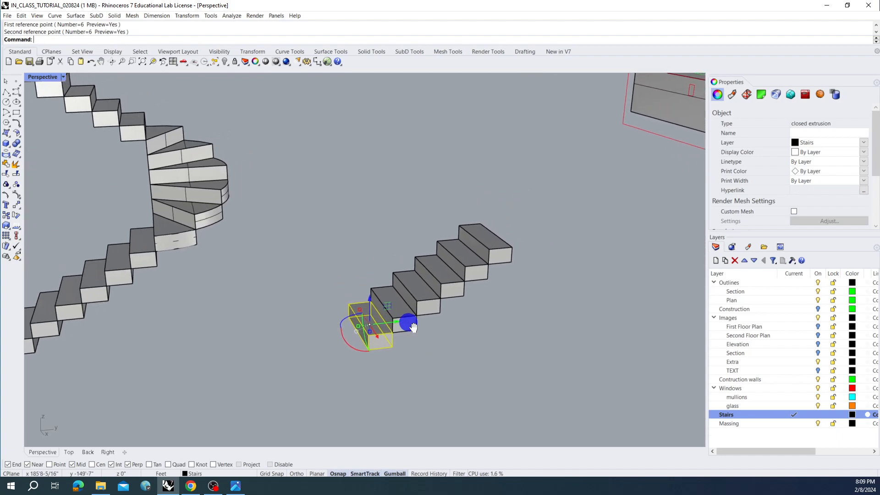
Make a copy of the six-step flight rotated 180 degrees about the vertical axis
{"action": "key", "text": "Escape"}
{"action": "left_click_drag", "start_coordinate": [310, 373], "coordinate": [571, 199]}
{"action": "right_click_drag", "start_coordinate": [532, 236], "coordinate": [506, 250]}
{"action": "scroll", "coordinate": [516, 241], "scroll_direction": "down", "scroll_amount": 4}
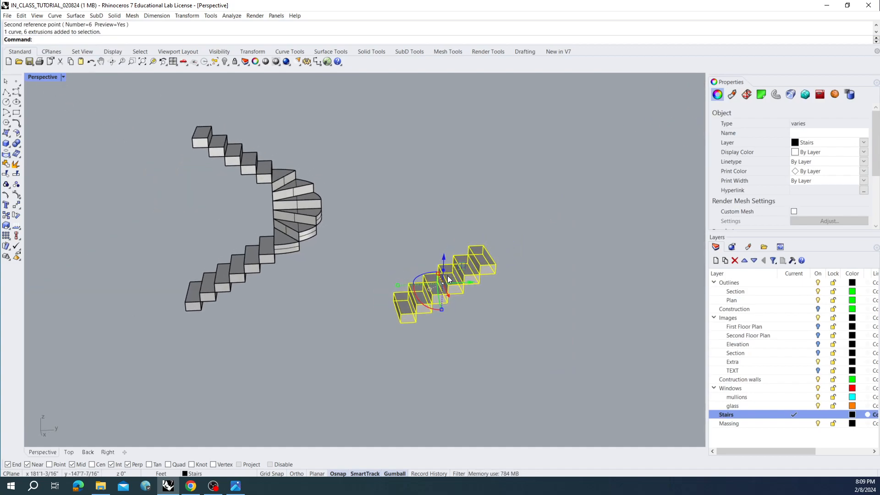
{"action": "right_click_drag", "start_coordinate": [310, 276], "coordinate": [275, 271]}
{"action": "right_click_drag", "start_coordinate": [221, 148], "coordinate": [278, 158]}
{"action": "left_click", "coordinate": [427, 267]}
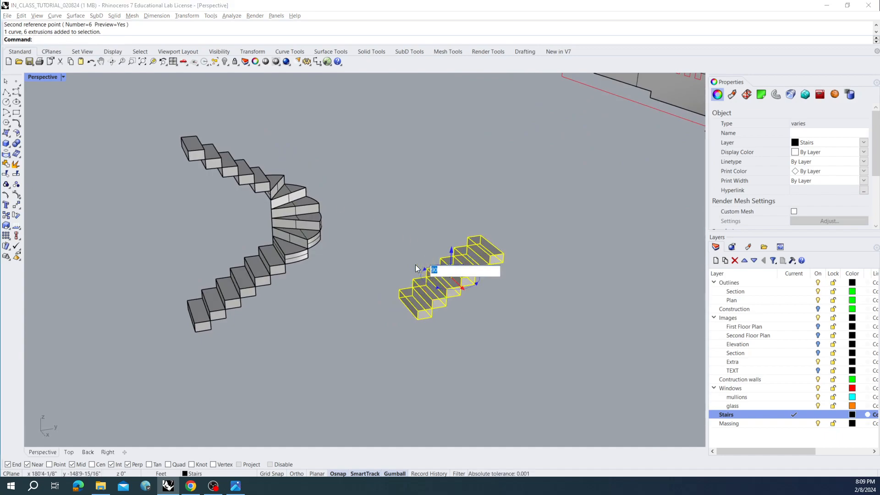
{"action": "key", "text": "Escape"}
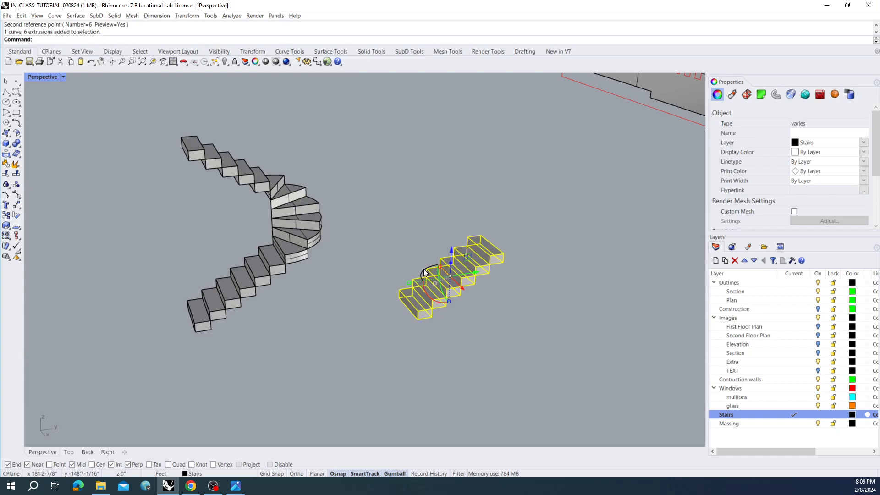
{"action": "left_click", "coordinate": [423, 268]}
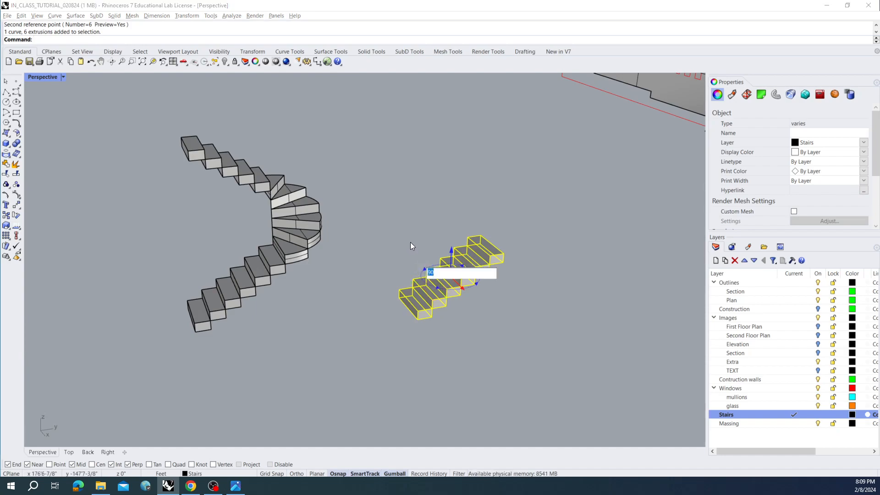
{"action": "type", "text": "180"}
{"action": "key", "text": "Return"}
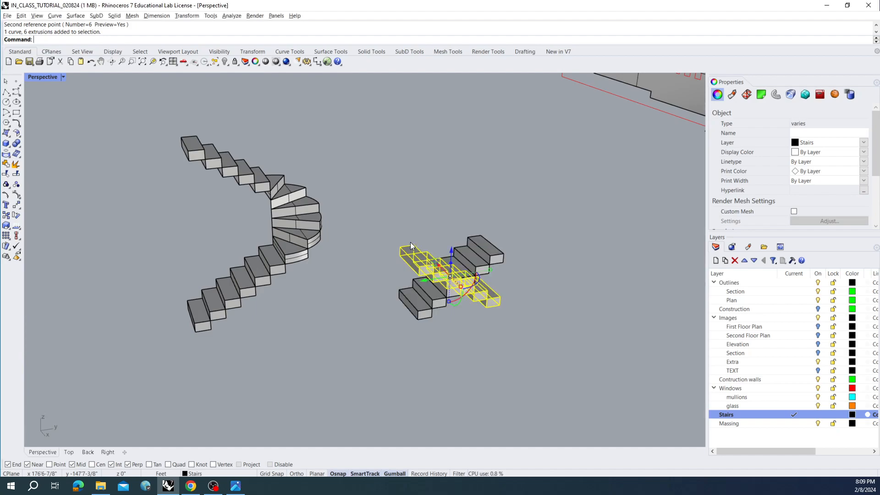
Move the rotated flight by its bottom step's lower corner onto the upper back corner of the original flight's top step
{"action": "right_click_drag", "start_coordinate": [416, 242], "coordinate": [385, 264]}
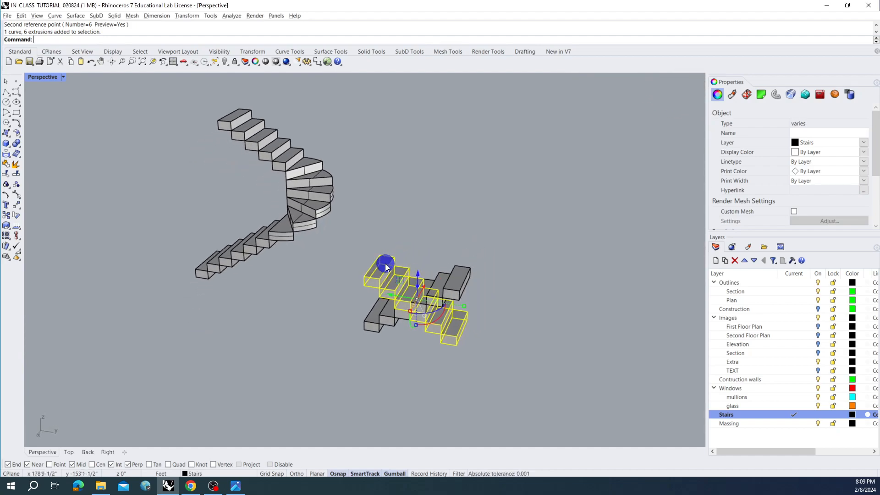
{"action": "key", "text": "Return"}
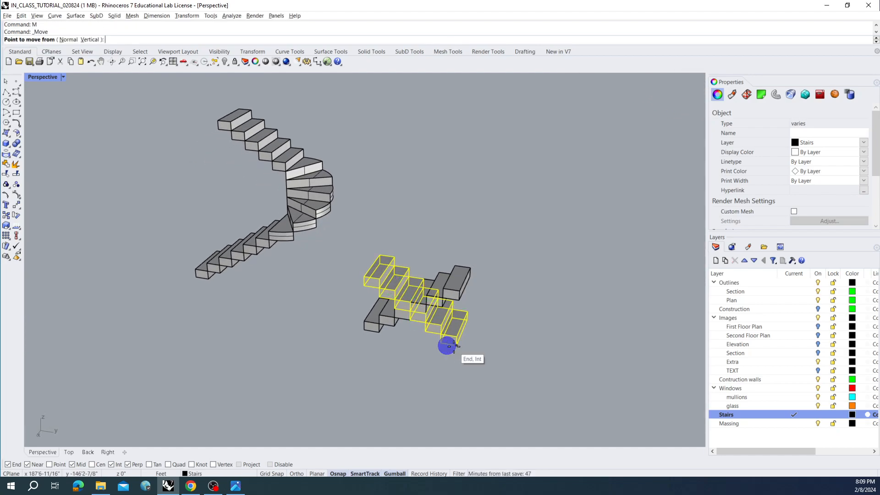
{"action": "left_click", "coordinate": [456, 345]}
{"action": "left_click", "coordinate": [474, 272]}
{"action": "right_click_drag", "start_coordinate": [472, 271], "coordinate": [502, 285]}
{"action": "key", "text": "Escape"}
{"action": "right_click_drag", "start_coordinate": [524, 254], "coordinate": [428, 264]}
{"action": "scroll", "coordinate": [488, 243], "scroll_direction": "up", "scroll_amount": 2}
{"action": "right_click_drag", "start_coordinate": [332, 264], "coordinate": [320, 269]}
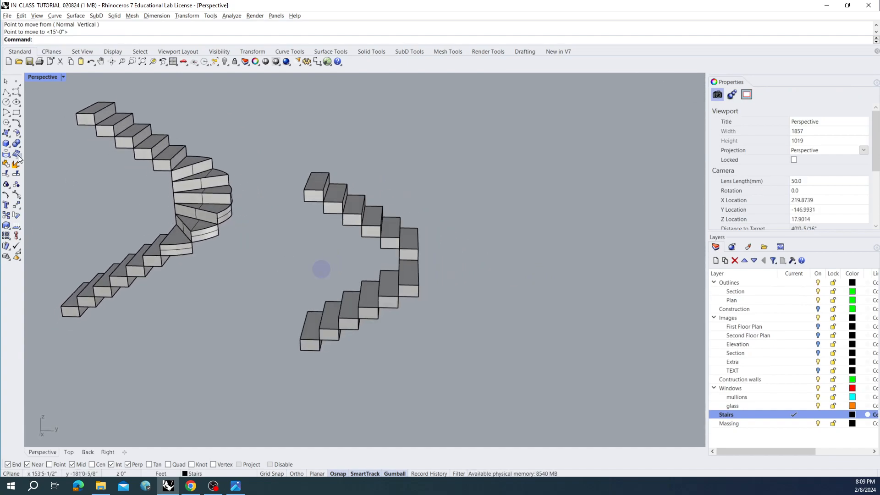
{"action": "left_click", "coordinate": [6, 143]}
{"action": "right_click_drag", "start_coordinate": [502, 242], "coordinate": [442, 264]}
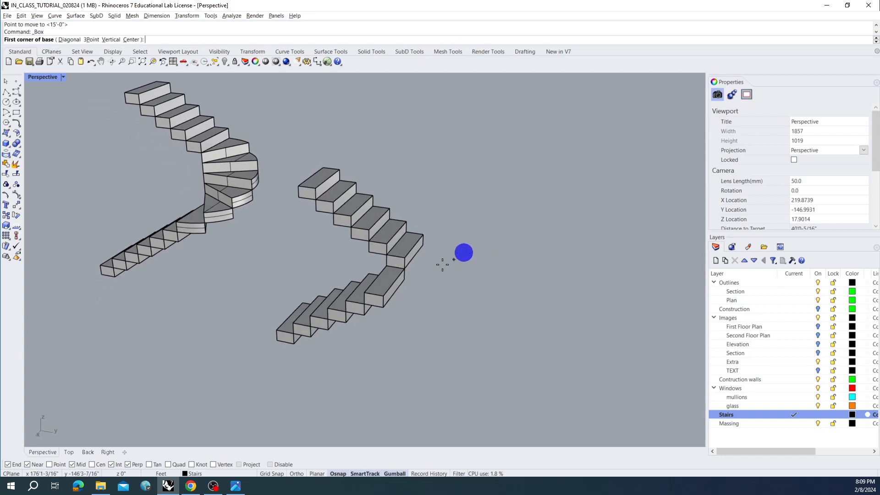
{"action": "left_click", "coordinate": [422, 245]}
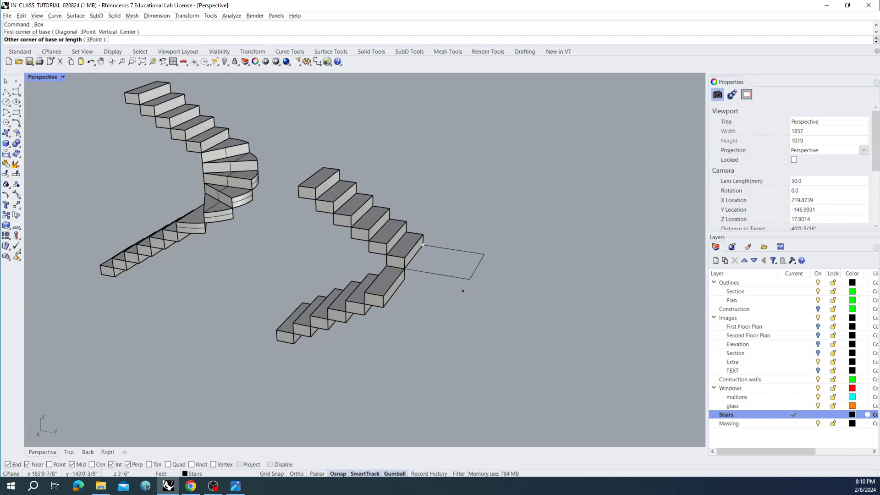
{"action": "key", "text": "Return"}
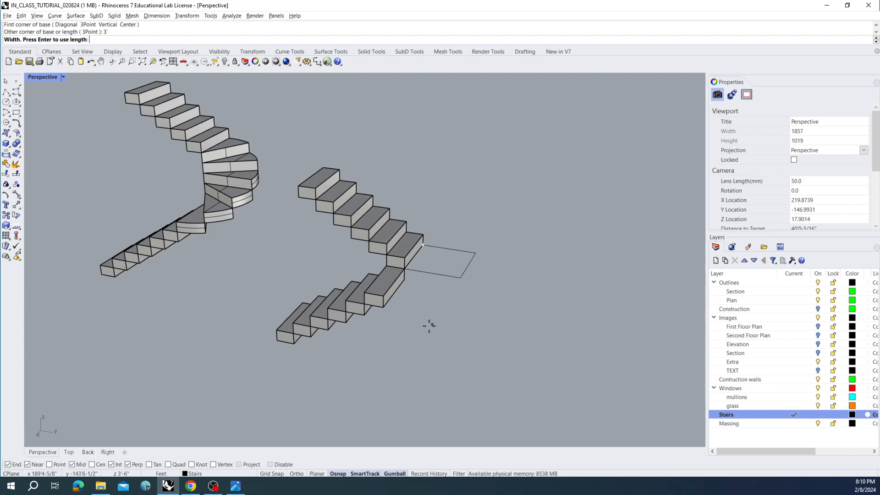
{"action": "key", "text": "Escape"}
Draw a 6' by 3' landing box from the upper flight's first step, with its height snapped to the lower flight's top step
{"action": "right_click", "coordinate": [436, 256]}
{"action": "left_click", "coordinate": [424, 247]}
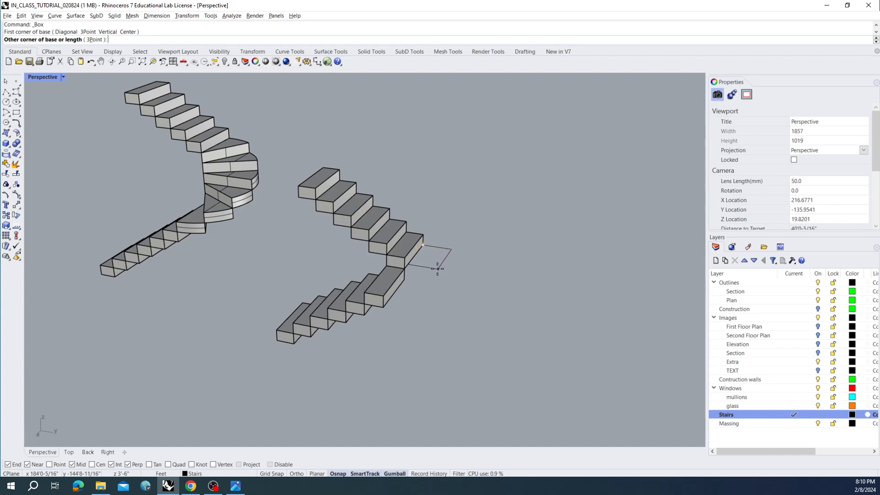
{"action": "type", "text": "6"}
{"action": "key", "text": "Return"}
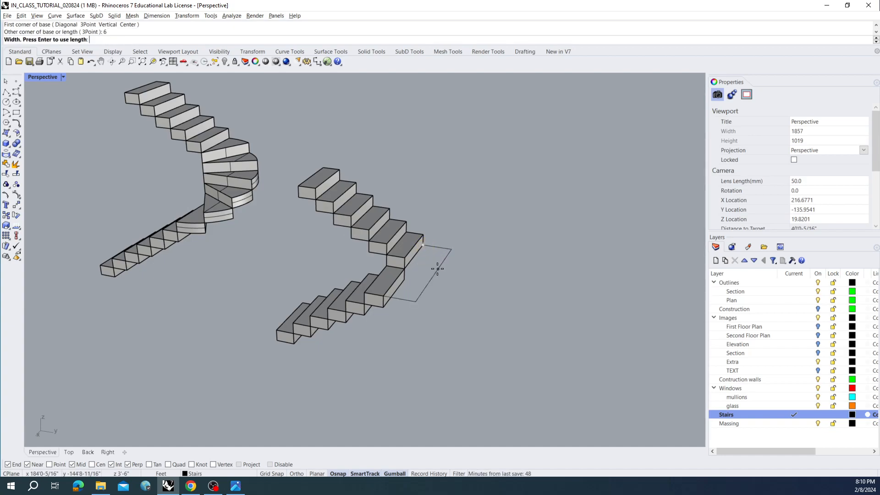
{"action": "type", "text": "3"}
{"action": "key", "text": "Return"}
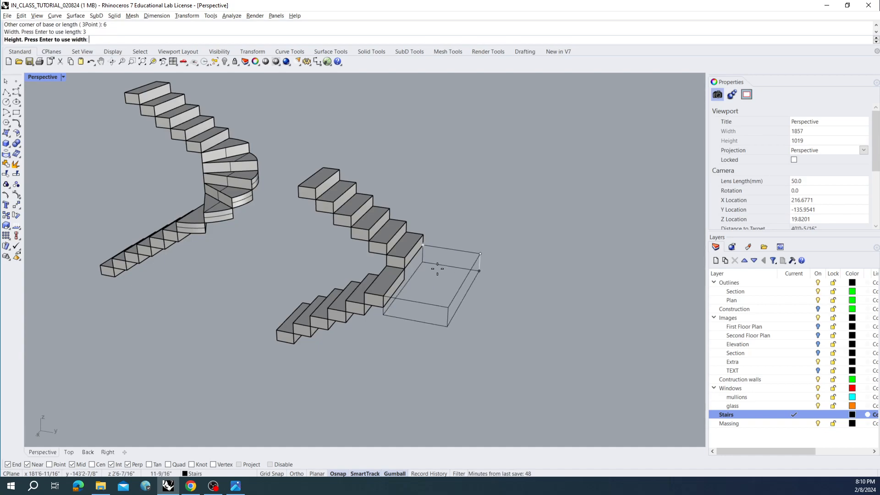
{"action": "left_click", "coordinate": [382, 307]}
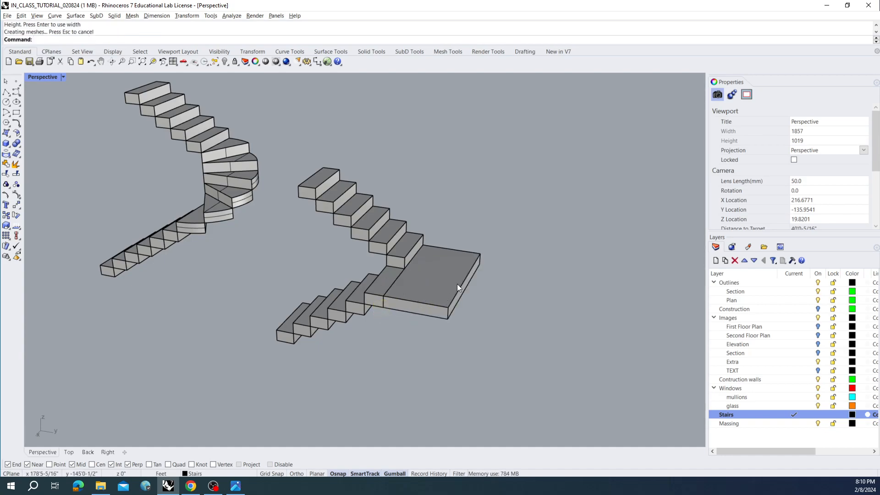
{"action": "right_click_drag", "start_coordinate": [468, 288], "coordinate": [509, 274]}
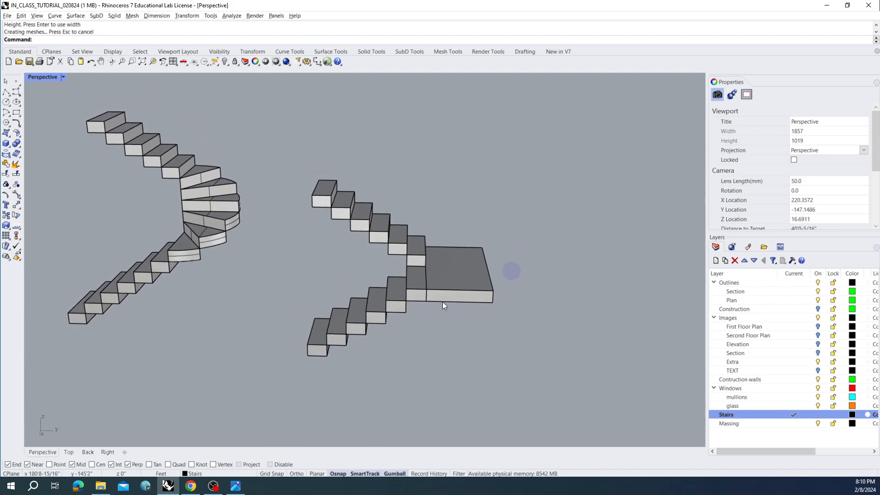
Move the upper flight and landing up one riser, snapping the landing's bottom corner to the top corner of the lower flight's last step
{"action": "scroll", "coordinate": [414, 290], "scroll_direction": "up", "scroll_amount": 2}
{"action": "right_click_drag", "start_coordinate": [417, 283], "coordinate": [419, 272]}
{"action": "left_click_drag", "start_coordinate": [276, 138], "coordinate": [380, 162]}
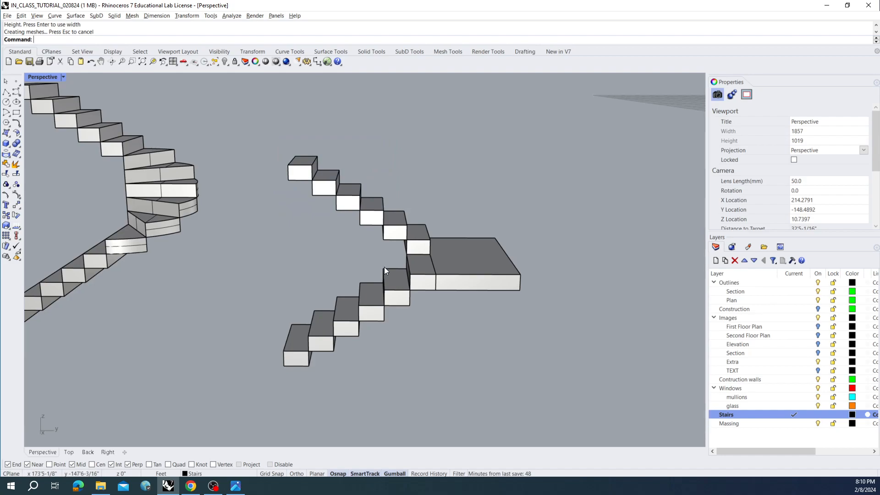
{"action": "left_click_drag", "start_coordinate": [282, 257], "coordinate": [499, 135]}
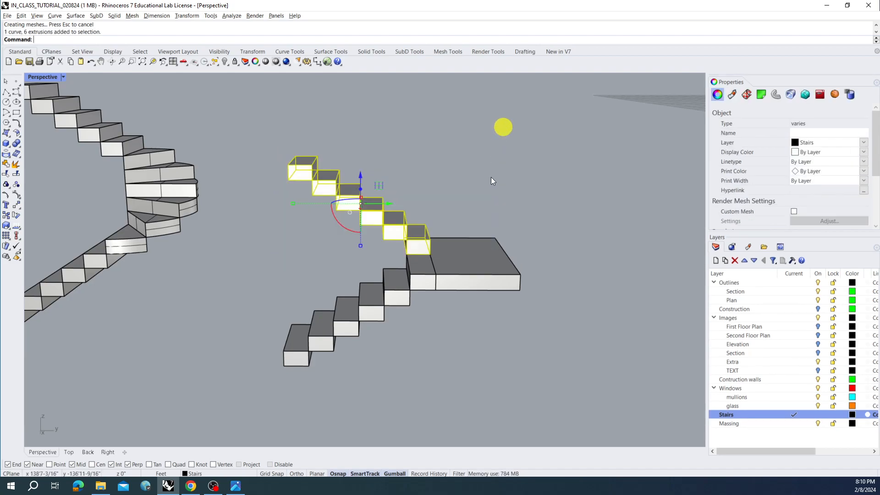
{"action": "left_click", "coordinate": [477, 257], "text": "shift"}
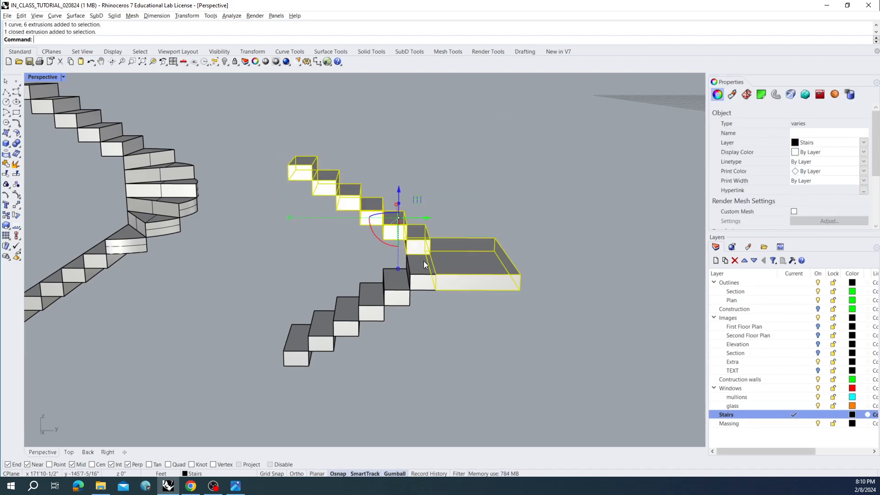
{"action": "right_click", "coordinate": [432, 299]}
{"action": "left_click", "coordinate": [435, 290]}
{"action": "left_click", "coordinate": [438, 276]}
{"action": "key", "text": "Escape"}
{"action": "right_click_drag", "start_coordinate": [432, 282], "coordinate": [462, 277]}
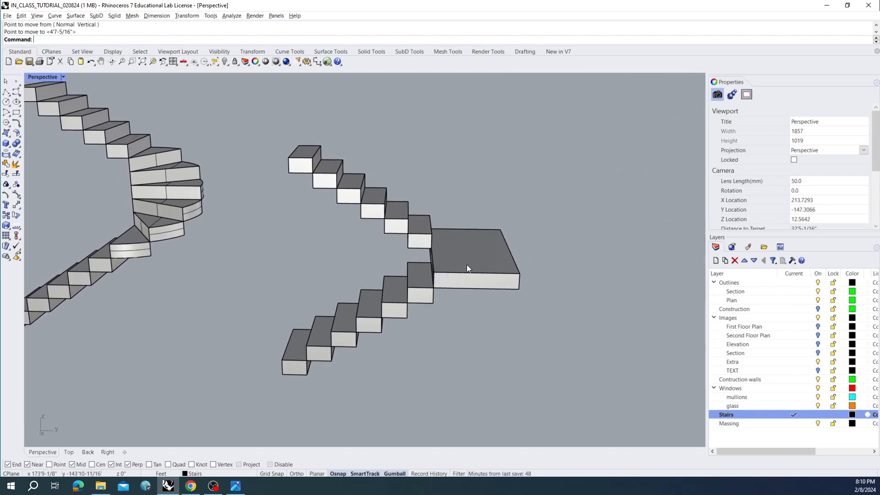
{"action": "right_click_drag", "start_coordinate": [472, 241], "coordinate": [469, 257]}
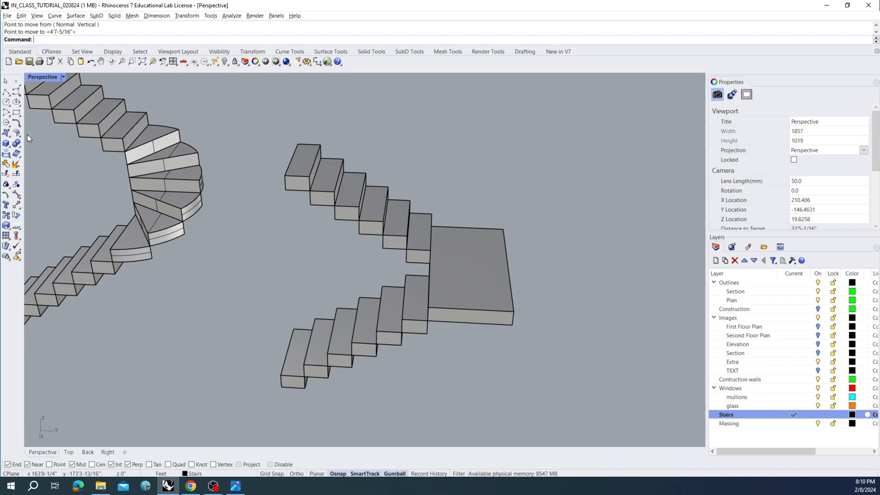
{"action": "left_click", "coordinate": [8, 103]}
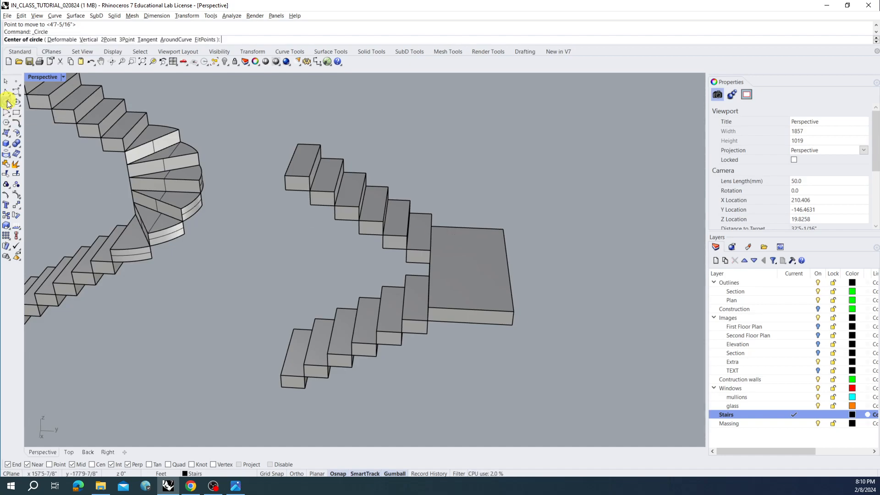
{"action": "right_click_drag", "start_coordinate": [295, 145], "coordinate": [302, 165]}
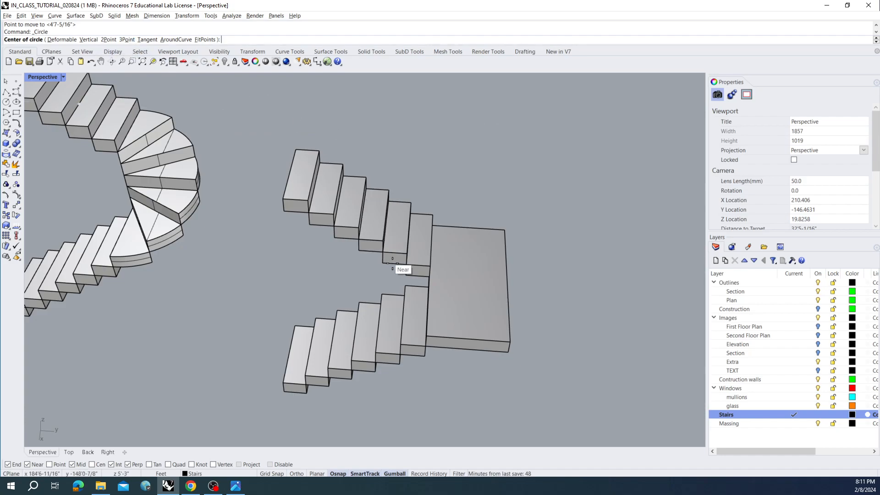
{"action": "left_click", "coordinate": [428, 277]}
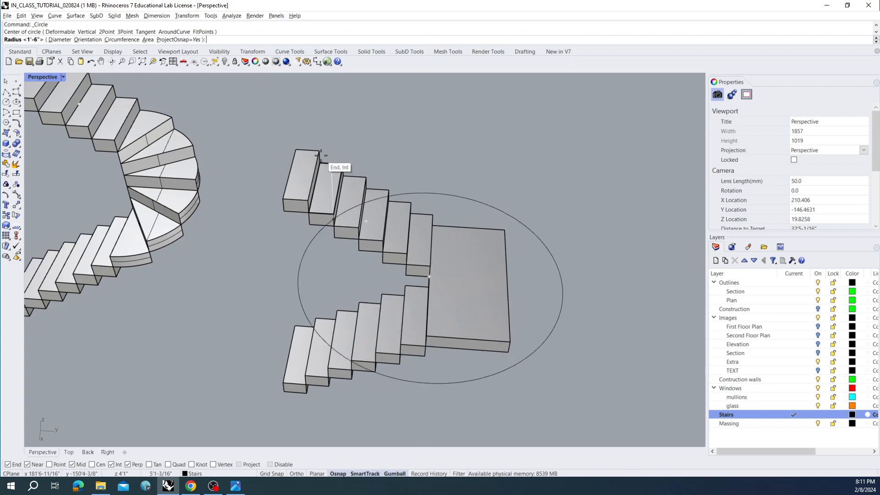
{"action": "key", "text": "Escape"}
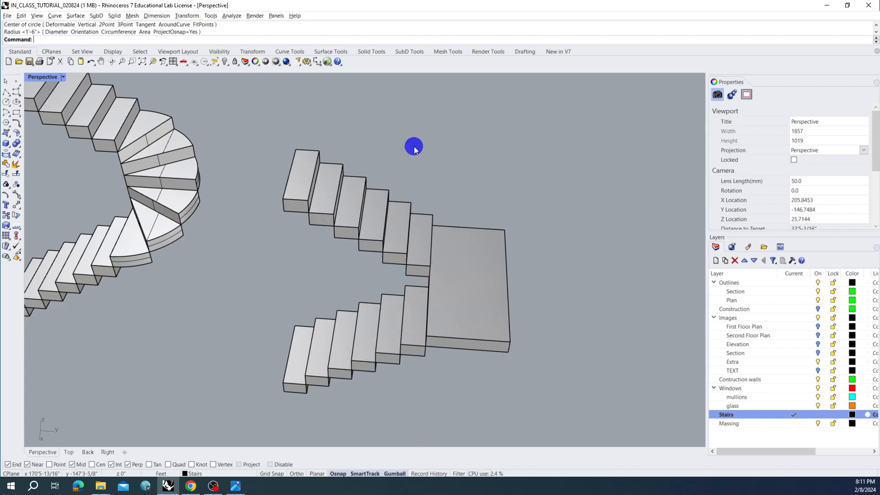
Draw a three-point circle through the landing's two inner top corners and the midpoint of its outer edge
{"action": "right_click", "coordinate": [413, 146]}
{"action": "left_click", "coordinate": [128, 41]}
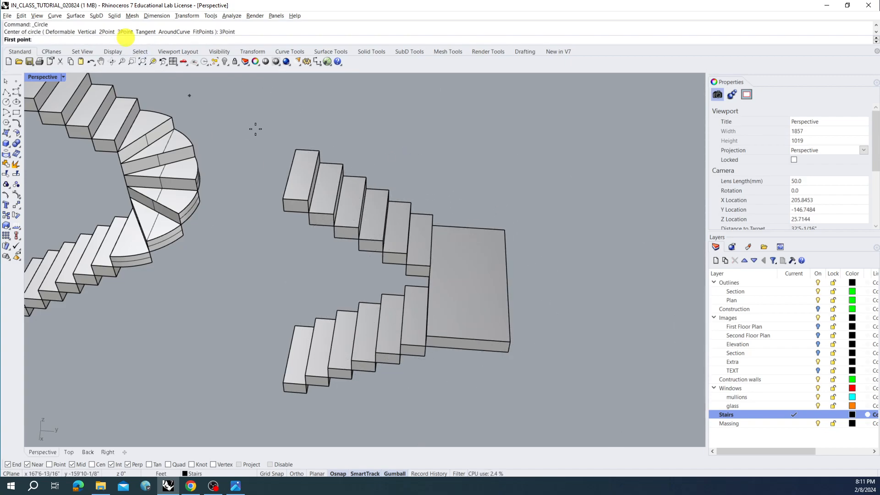
{"action": "right_click_drag", "start_coordinate": [434, 251], "coordinate": [432, 239]}
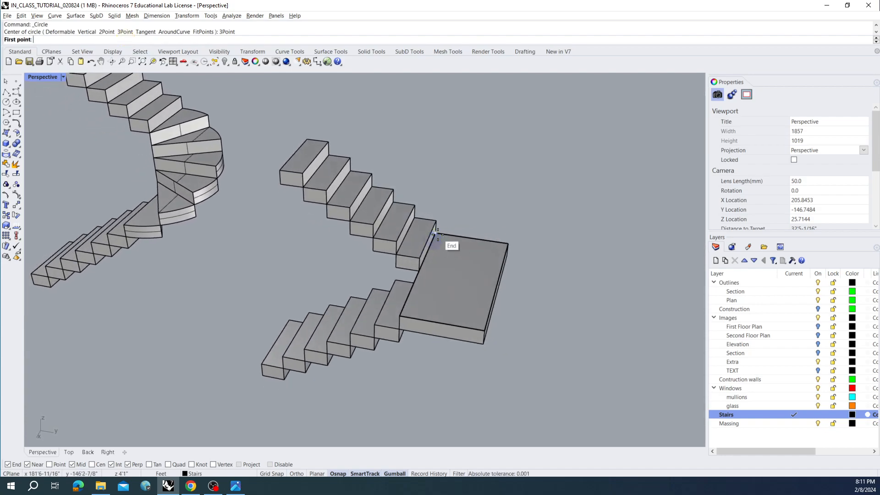
{"action": "left_click", "coordinate": [434, 232]}
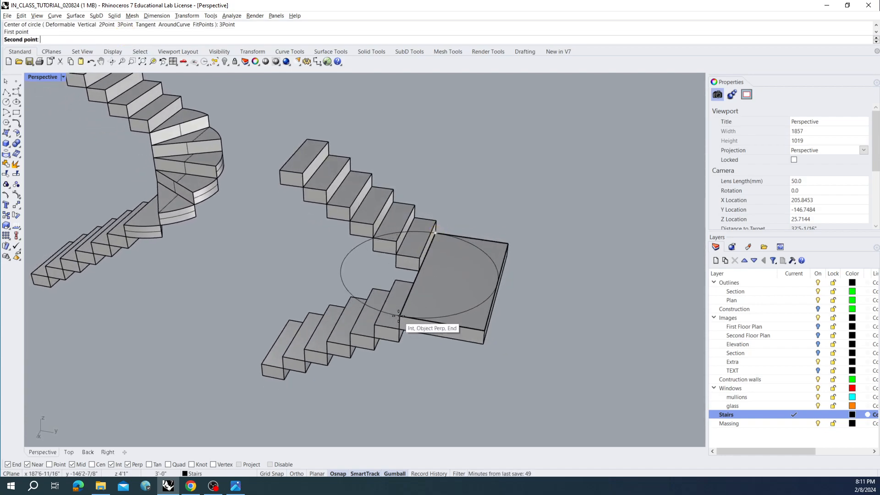
{"action": "left_click", "coordinate": [399, 316]}
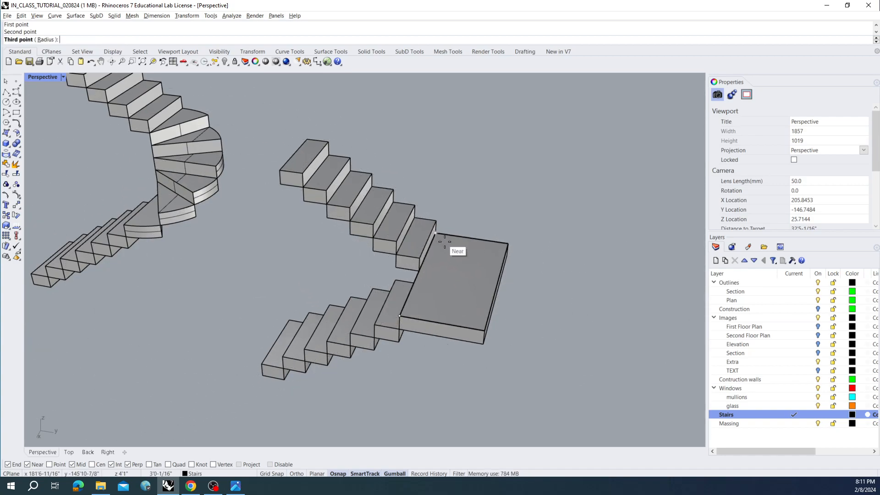
{"action": "left_click", "coordinate": [494, 280]}
Extrude the circle downward through the landing as an open surface with Solid=No, and delete the source circle
{"action": "right_click_drag", "start_coordinate": [472, 285], "coordinate": [364, 279]}
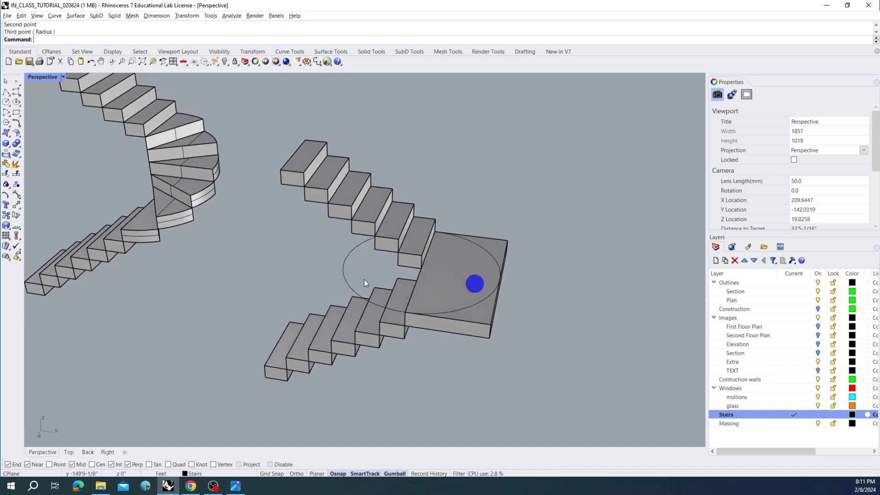
{"action": "left_click", "coordinate": [348, 284]}
{"action": "type", "text": "ExtrudeCrv"}
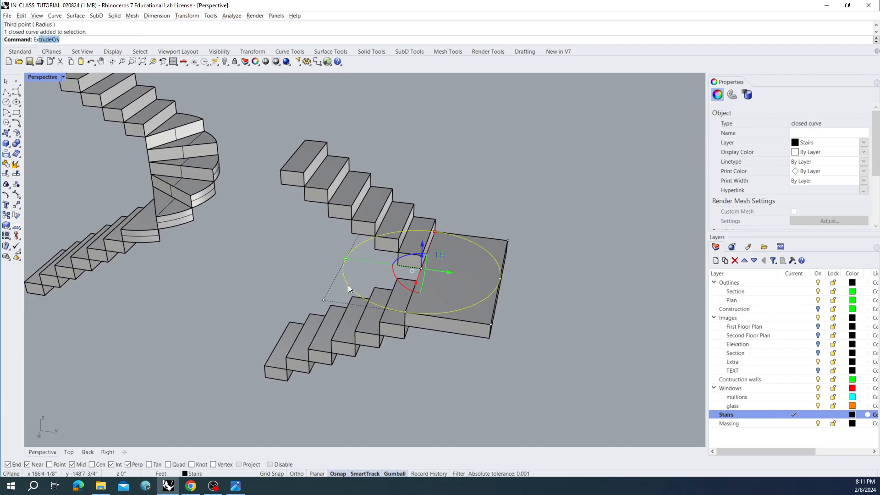
{"action": "key", "text": "Return"}
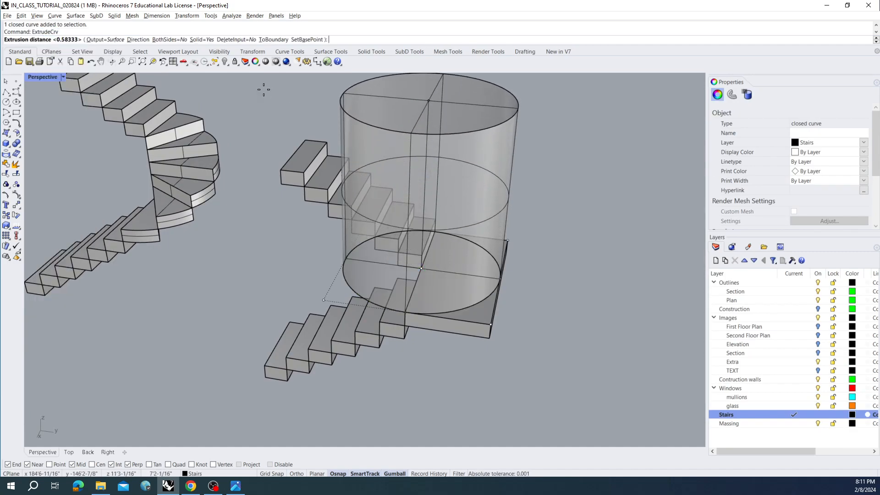
{"action": "left_click", "coordinate": [200, 40]}
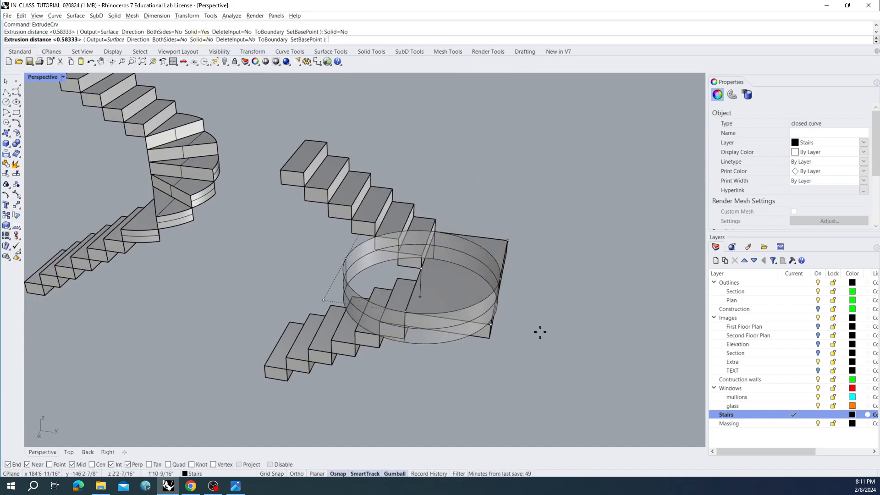
{"action": "left_click", "coordinate": [522, 370]}
{"action": "key", "text": "Delete"}
Raise the extruded cylinder vertically so its wall extends slightly above the landing's top
{"action": "left_click", "coordinate": [421, 336]}
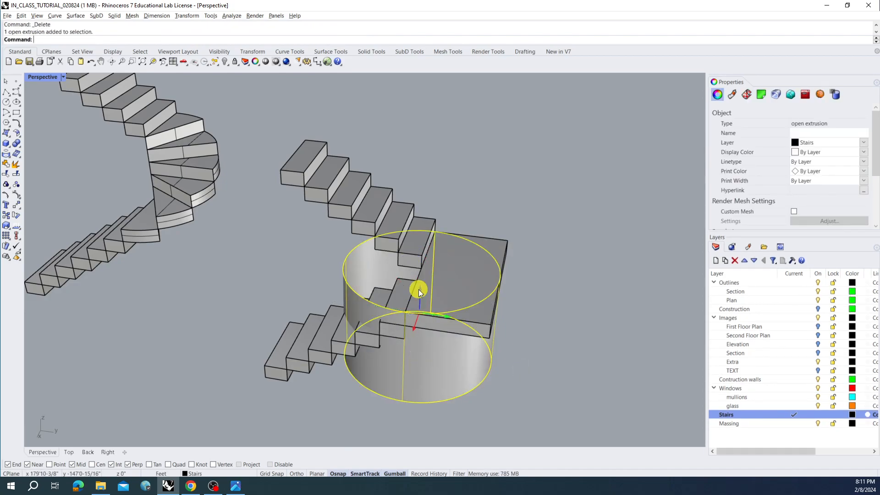
{"action": "left_click_drag", "start_coordinate": [419, 290], "coordinate": [418, 278]}
{"action": "left_click", "coordinate": [510, 301]}
Split the landing box with BooleanSplit, using the open cylinder as the cutting surface
{"action": "right_click_drag", "start_coordinate": [527, 298], "coordinate": [464, 263]}
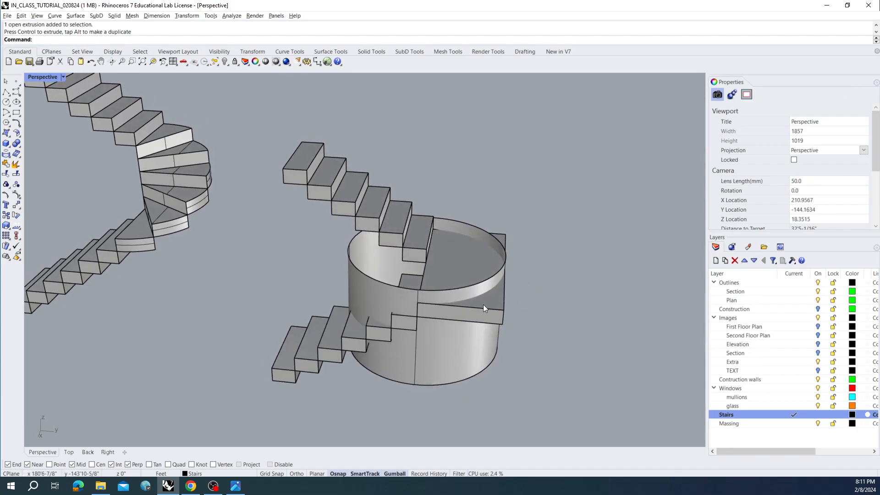
{"action": "type", "text": "Boo"}
{"action": "key", "text": "Return"}
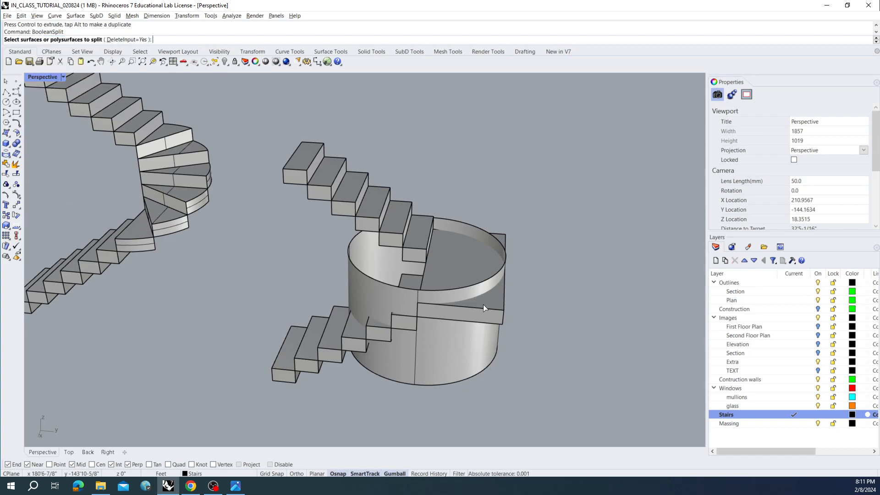
{"action": "left_click", "coordinate": [474, 313]}
{"action": "right_click", "coordinate": [531, 282]}
{"action": "left_click", "coordinate": [452, 366]}
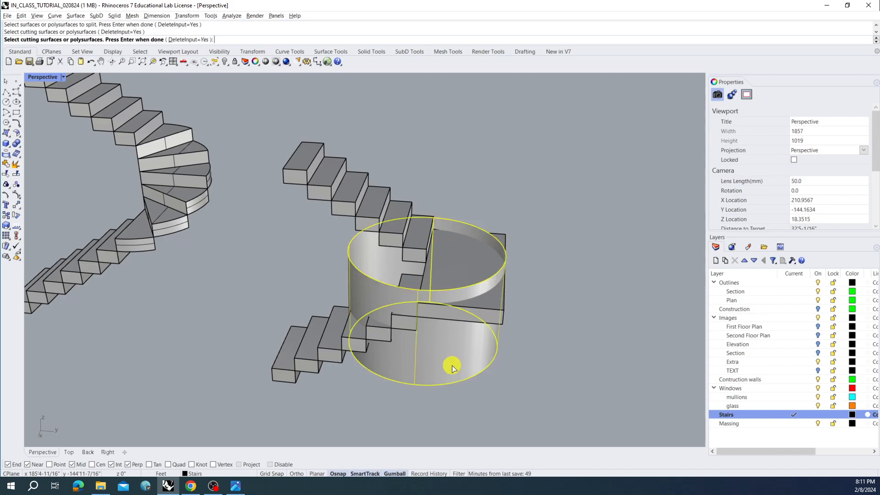
{"action": "right_click", "coordinate": [493, 341]}
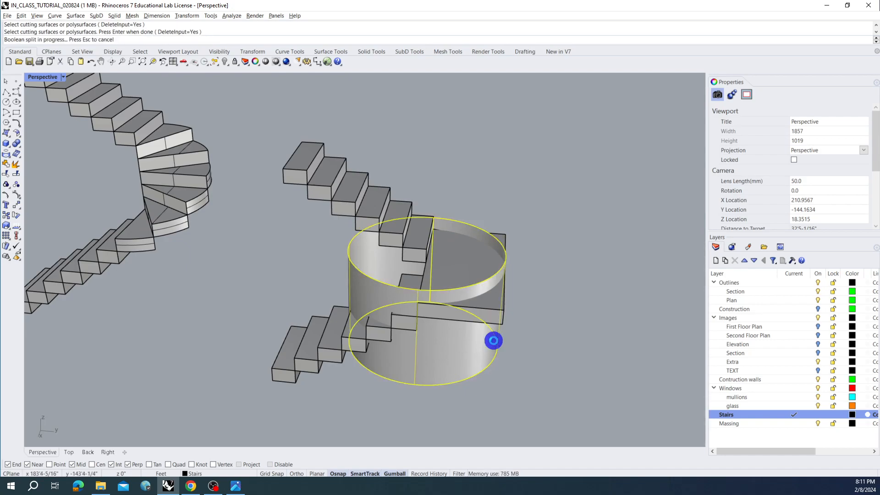
Delete the cutting cylinder and the landing piece outside it, leaving a semicircular landing
{"action": "left_click", "coordinate": [478, 355]}
{"action": "key", "text": "Delete"}
{"action": "left_click", "coordinate": [496, 318]}
{"action": "key", "text": "Delete"}
Draw a line on the landing's top from the midpoint of its straight inner edge to the corner at the lower flight
{"action": "right_click_drag", "start_coordinate": [508, 307], "coordinate": [520, 309]}
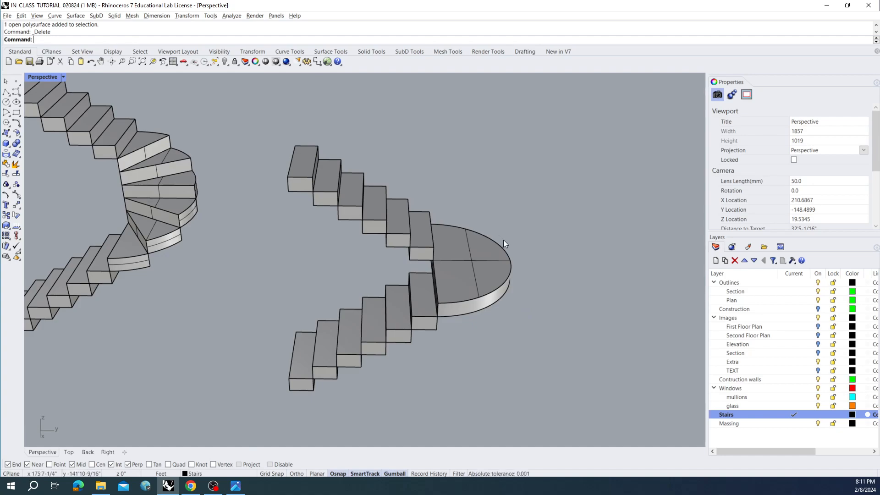
{"action": "right_click_drag", "start_coordinate": [433, 249], "coordinate": [491, 271], "text": "shift"}
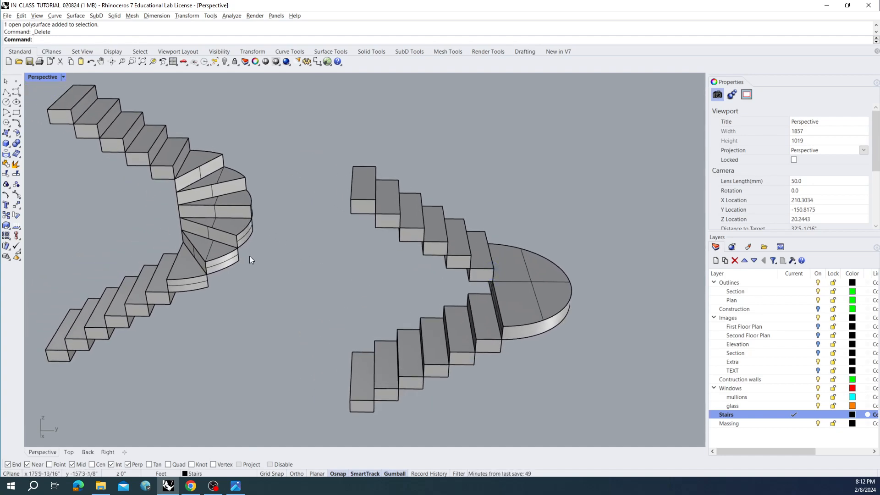
{"action": "right_click_drag", "start_coordinate": [247, 265], "coordinate": [237, 246]}
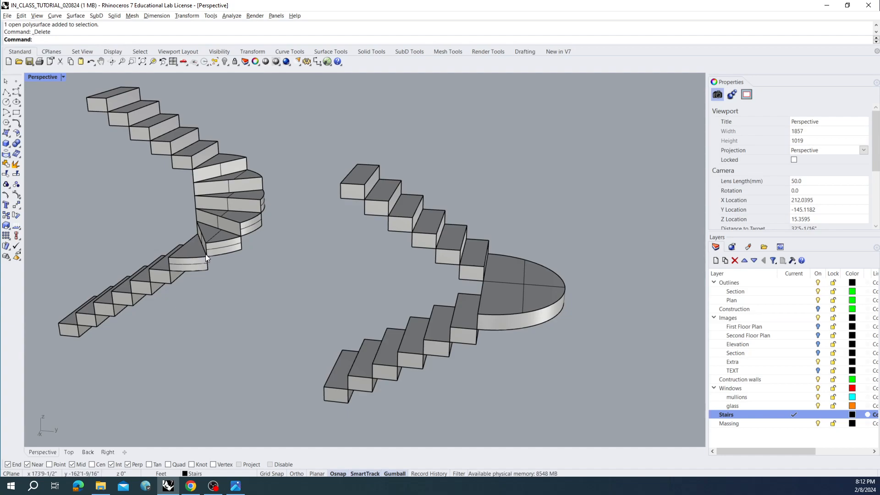
{"action": "right_click_drag", "start_coordinate": [260, 200], "coordinate": [281, 241]}
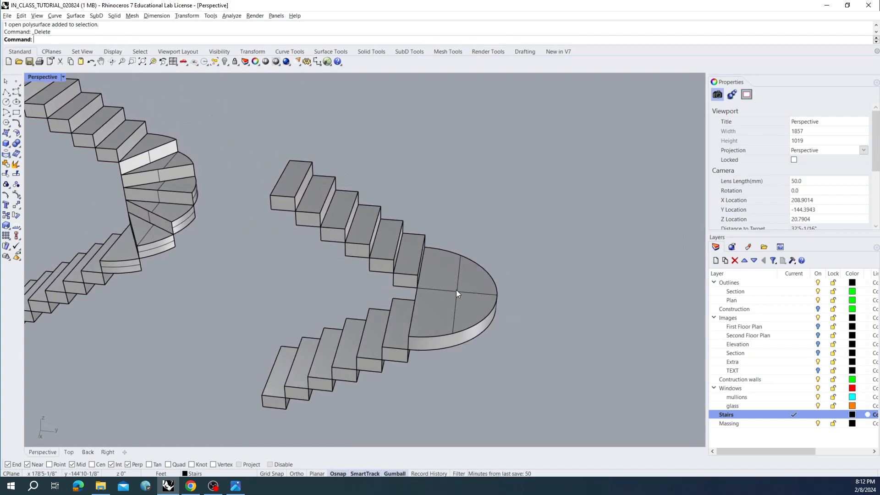
{"action": "right_click_drag", "start_coordinate": [456, 290], "coordinate": [422, 280], "text": "shift"}
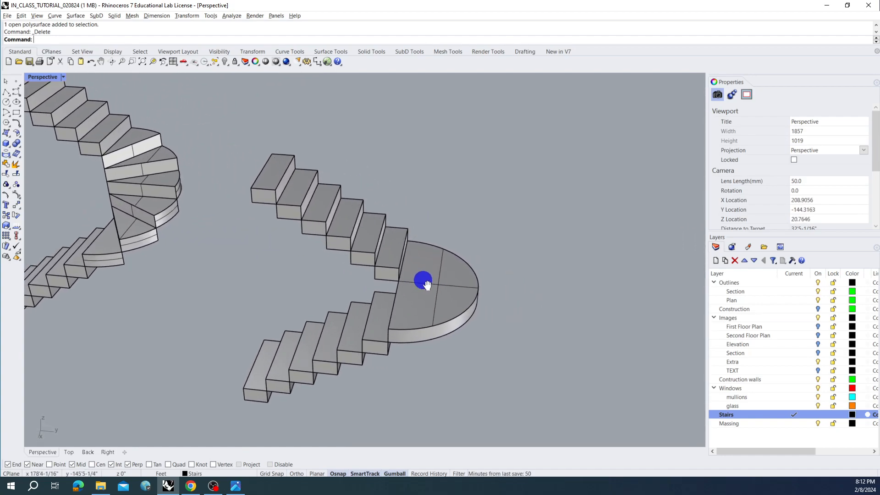
{"action": "left_click", "coordinate": [7, 93]}
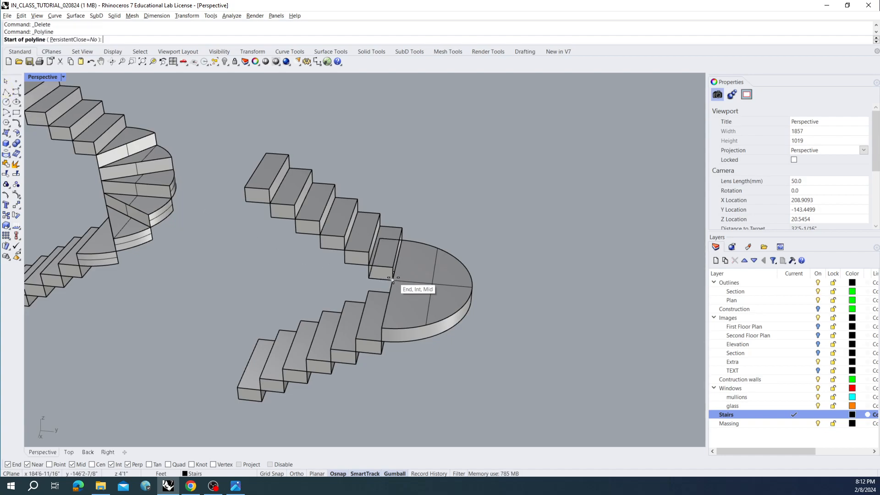
{"action": "left_click", "coordinate": [392, 279]}
{"action": "left_click", "coordinate": [378, 326]}
{"action": "right_click", "coordinate": [378, 327]}
Polar-array the line with 7 items over 180 degrees about the midpoint of the landing's straight edge
{"action": "left_click", "coordinate": [383, 314]}
{"action": "mouse_move", "coordinate": [431, 321]}
{"action": "right_mouse_down"}
{"action": "mouse_move", "coordinate": [421, 372]}
{"action": "mouse_move", "coordinate": [416, 313]}
{"action": "right_mouse_up"}
{"action": "type", "text": "A"}
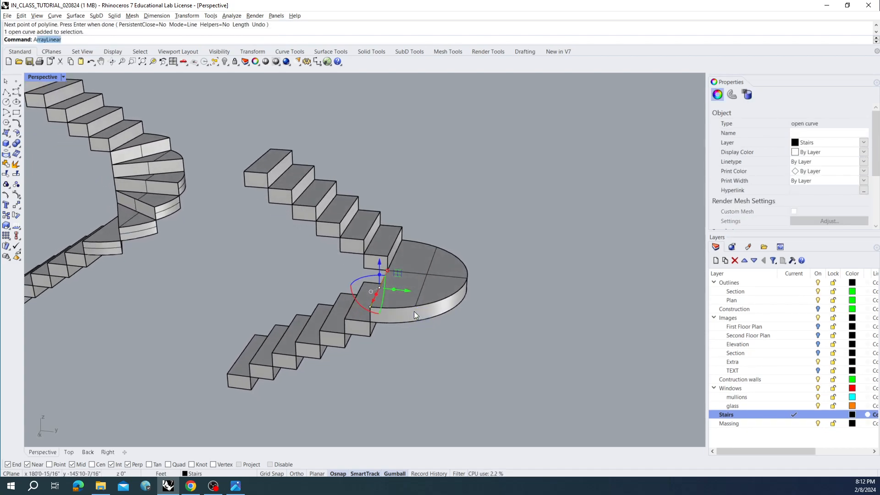
{"action": "type", "text": "rr"}
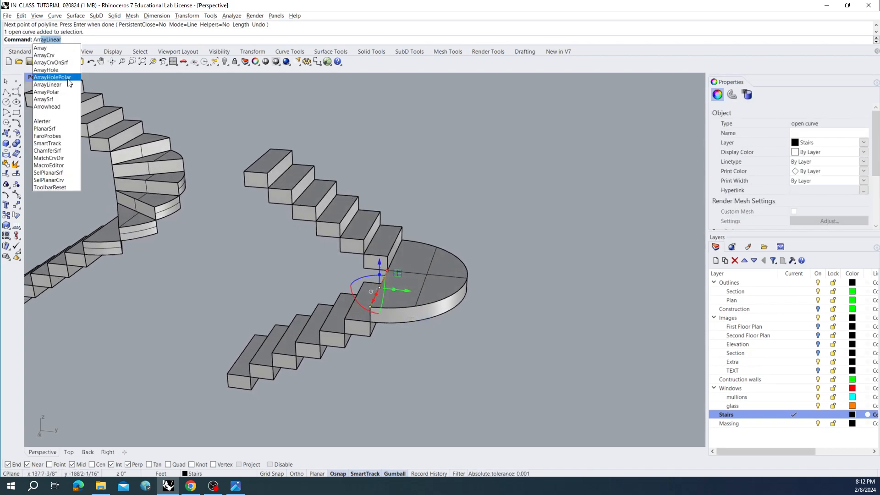
{"action": "left_click", "coordinate": [63, 92]}
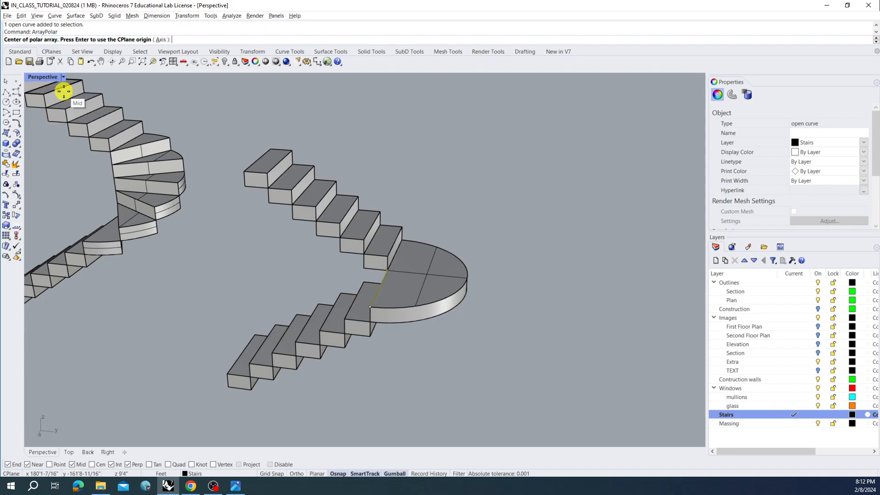
{"action": "left_click", "coordinate": [387, 270]}
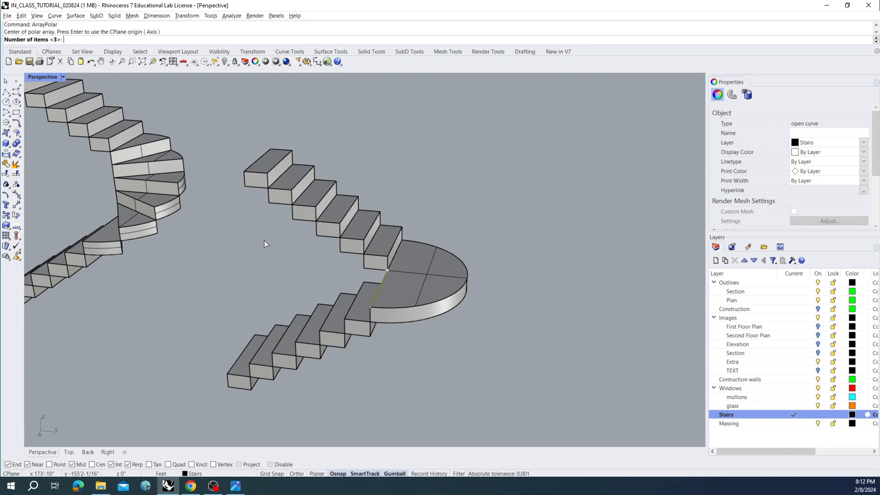
{"action": "type", "text": "7"}
{"action": "key", "text": "Return"}
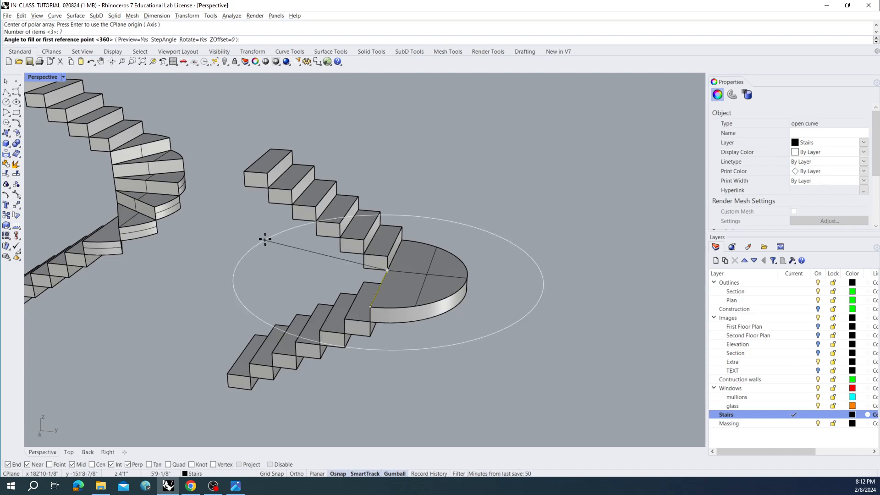
{"action": "left_click", "coordinate": [366, 306]}
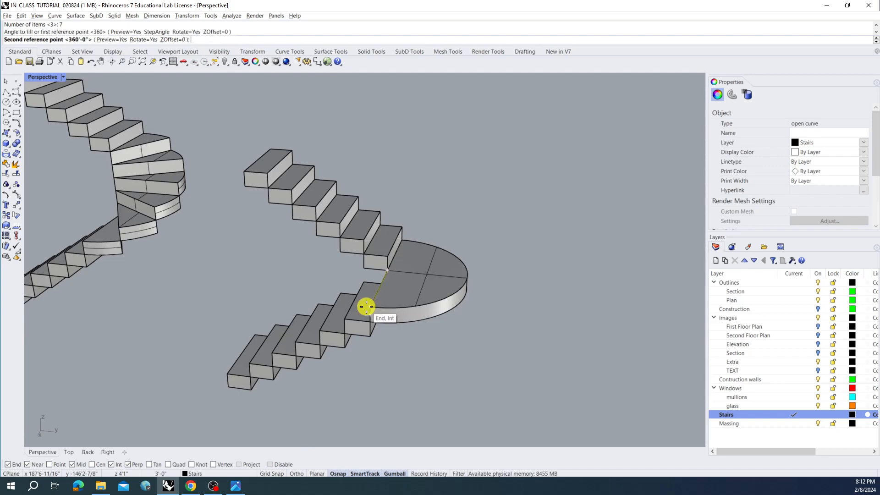
{"action": "left_click", "coordinate": [402, 236]}
{"action": "right_click_drag", "start_coordinate": [479, 270], "coordinate": [478, 286]}
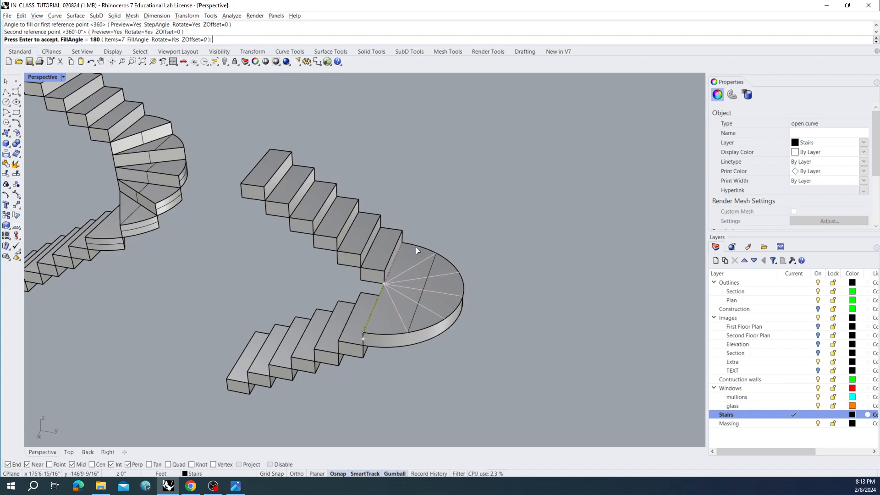
{"action": "right_click_drag", "start_coordinate": [434, 263], "coordinate": [424, 235]}
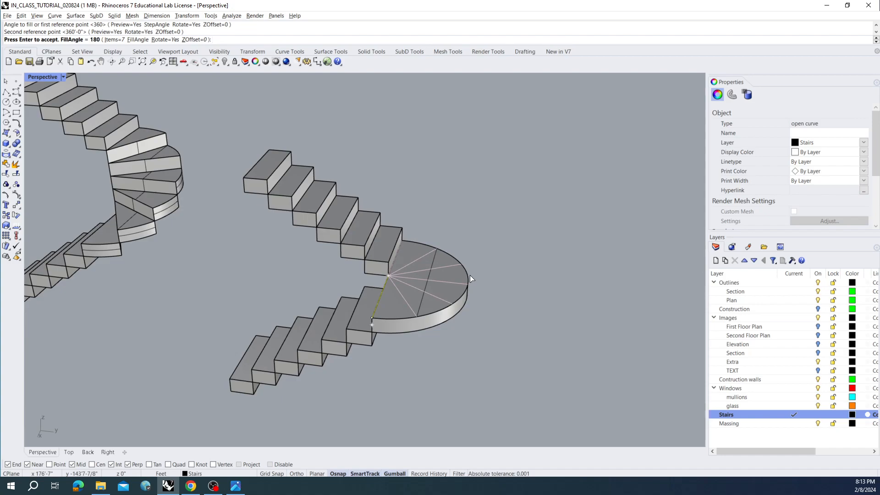
{"action": "right_click", "coordinate": [460, 244]}
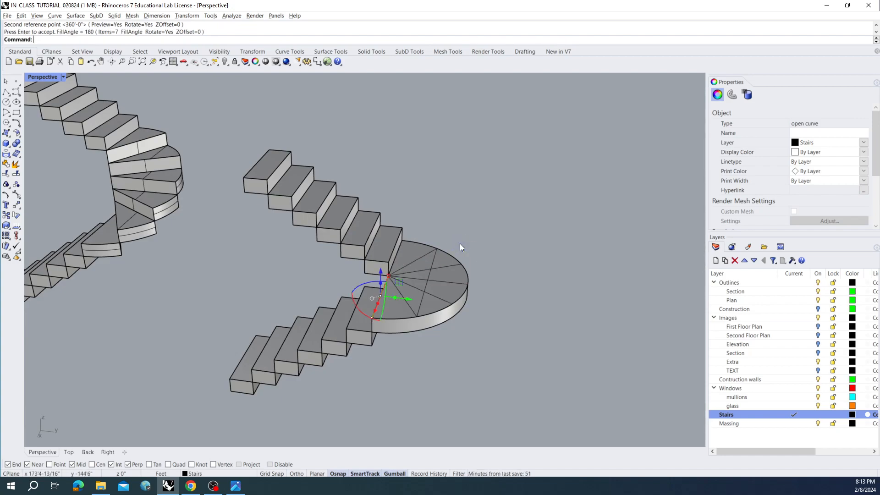
{"action": "key", "text": "Escape"}
Extrude the five inner radial lines with ExtrudeCrv in both directions, forming vertical cutting surfaces through the semicircular landing
{"action": "left_click", "coordinate": [408, 304]}
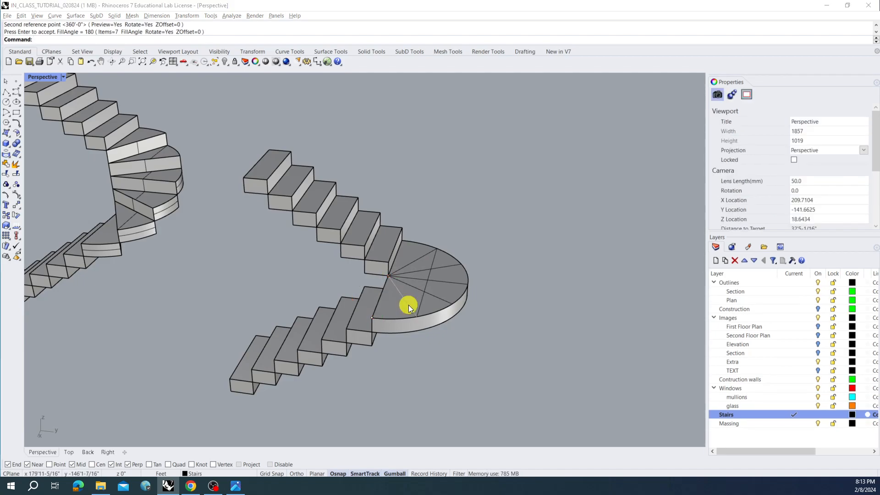
{"action": "left_click", "coordinate": [436, 328]}
{"action": "left_click", "coordinate": [438, 296], "text": "shift"}
{"action": "left_click", "coordinate": [466, 318]}
{"action": "left_click", "coordinate": [448, 281], "text": "shift"}
{"action": "left_click", "coordinate": [476, 301]}
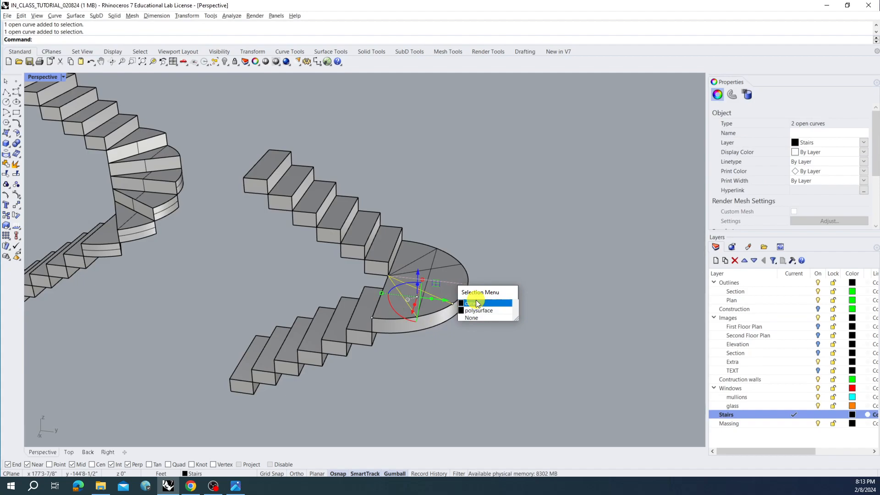
{"action": "left_click", "coordinate": [448, 265], "text": "shift"}
{"action": "left_click", "coordinate": [476, 290]}
{"action": "left_click", "coordinate": [425, 253], "text": "shift"}
{"action": "type", "text": "ExtrudeCrv"}
{"action": "key", "text": "Return"}
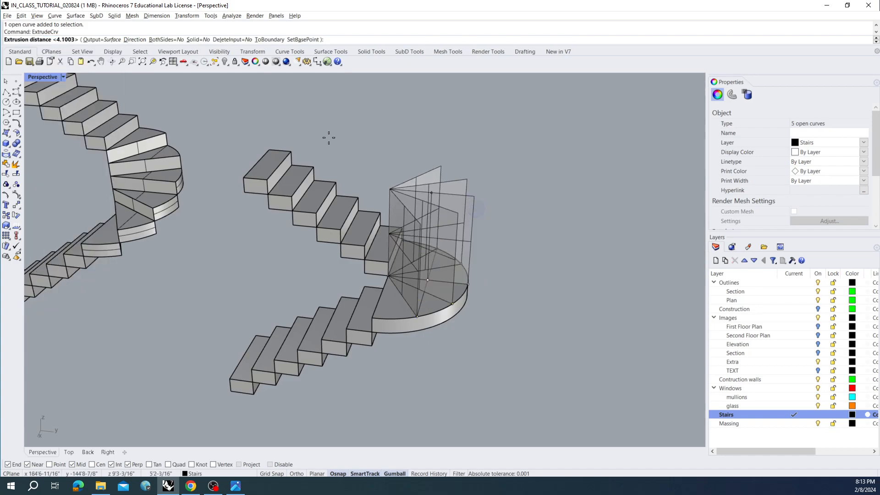
{"action": "left_click", "coordinate": [154, 39]}
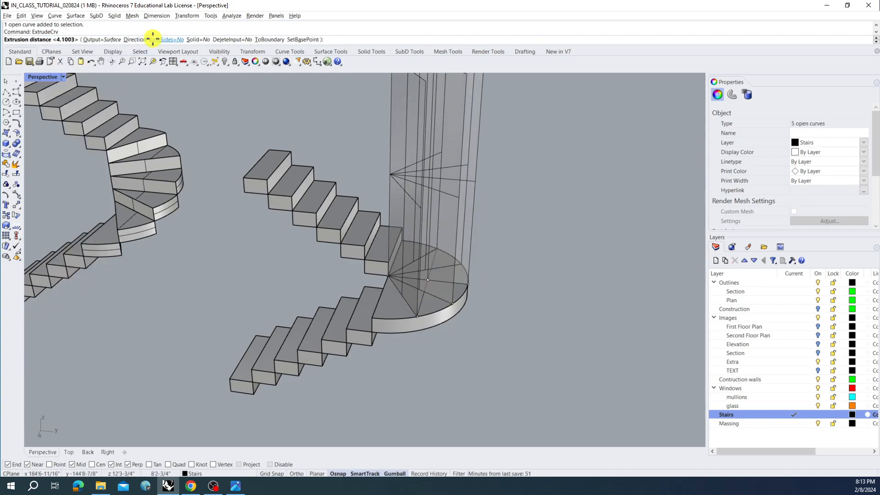
{"action": "left_click", "coordinate": [494, 228]}
{"action": "right_click_drag", "start_coordinate": [471, 270], "coordinate": [403, 316]}
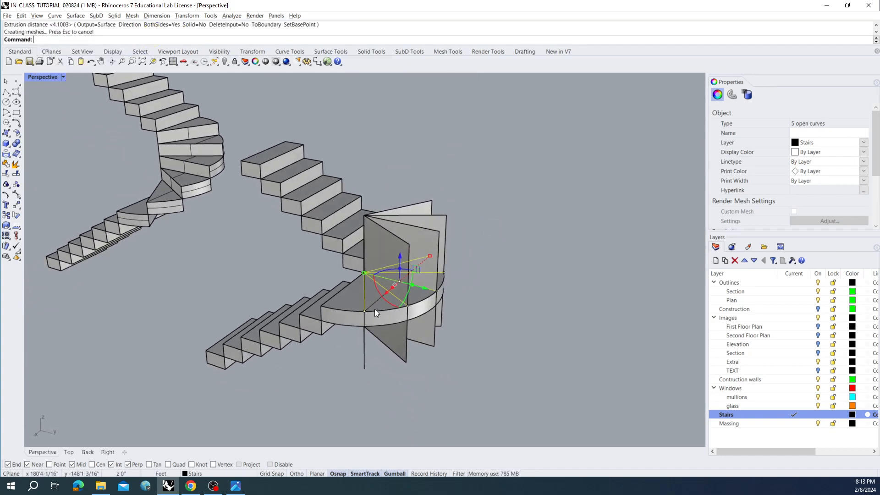
{"action": "mouse_move", "coordinate": [338, 299]}
{"action": "right_mouse_down"}
{"action": "mouse_move", "coordinate": [212, 305]}
{"action": "mouse_move", "coordinate": [306, 310]}
{"action": "right_mouse_up"}
{"action": "left_click", "coordinate": [323, 325]}
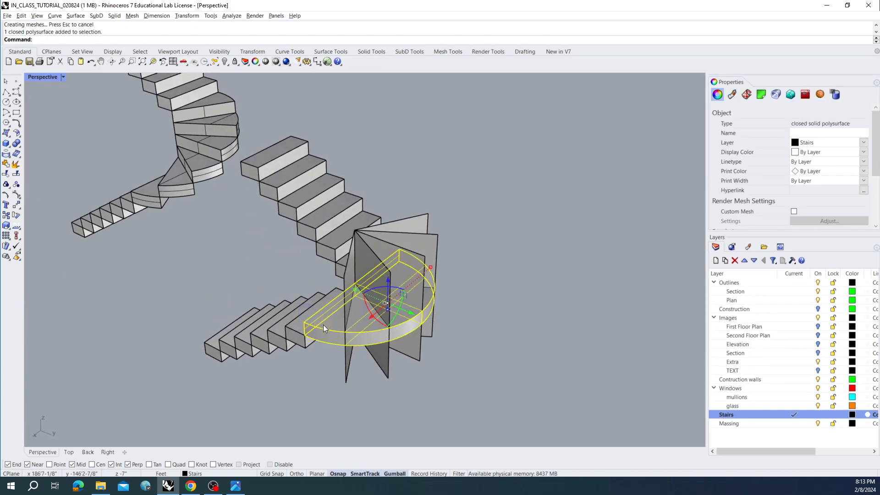
{"action": "type", "text": "BooleanSplit"}
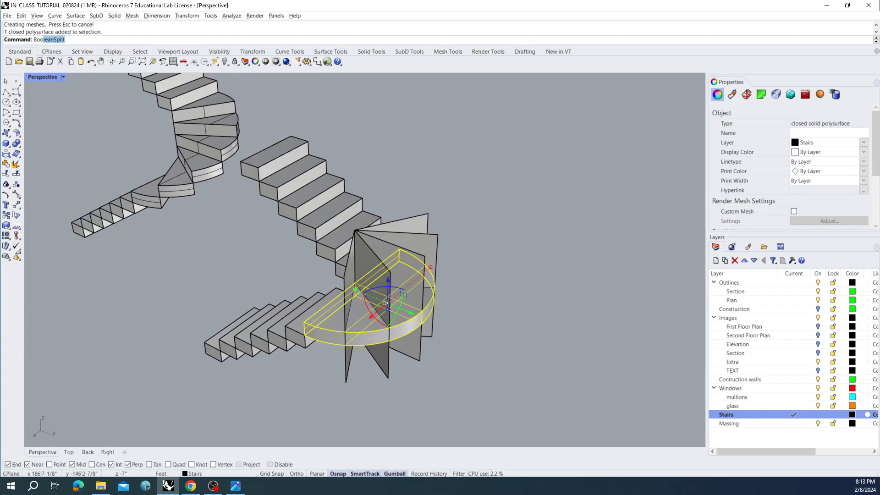
{"action": "right_click", "coordinate": [418, 149]}
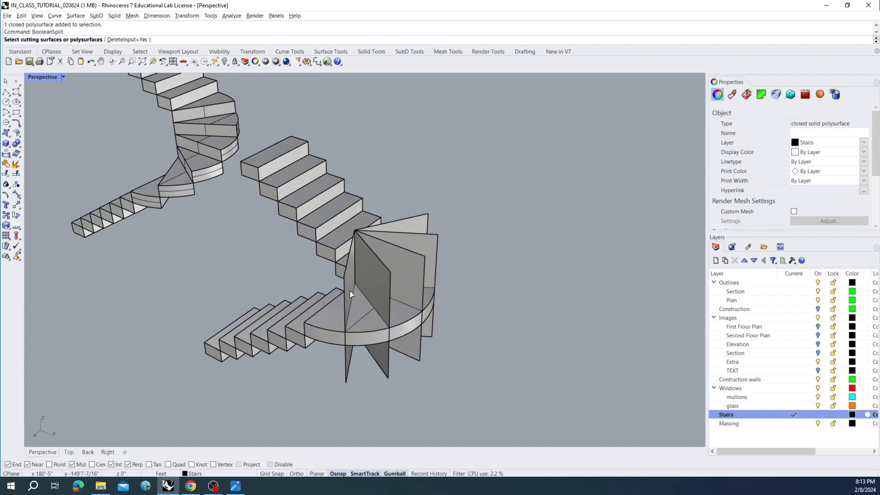
{"action": "left_click", "coordinate": [325, 327]}
{"action": "right_click", "coordinate": [345, 361]}
{"action": "left_click", "coordinate": [346, 364]}
{"action": "right_click", "coordinate": [361, 395]}
Split the semicircular landing with BooleanSplit, using the vertical radial surfaces as cutters
{"action": "right_click", "coordinate": [359, 388]}
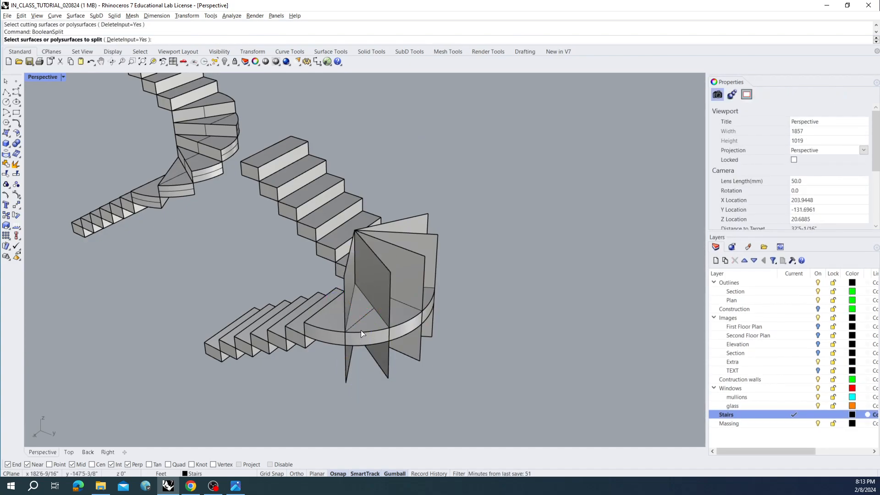
{"action": "left_click", "coordinate": [363, 326]}
{"action": "right_click", "coordinate": [361, 365]}
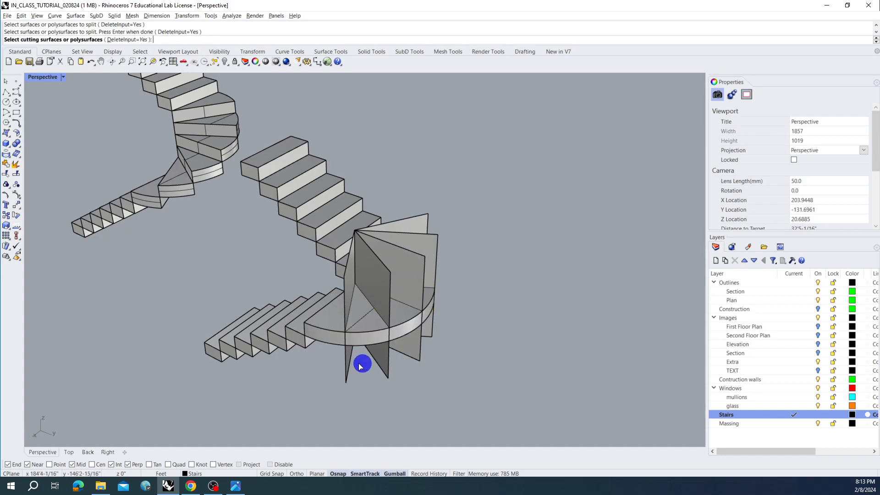
{"action": "left_click", "coordinate": [346, 294]}
{"action": "left_click", "coordinate": [378, 280]}
{"action": "left_click", "coordinate": [400, 266]}
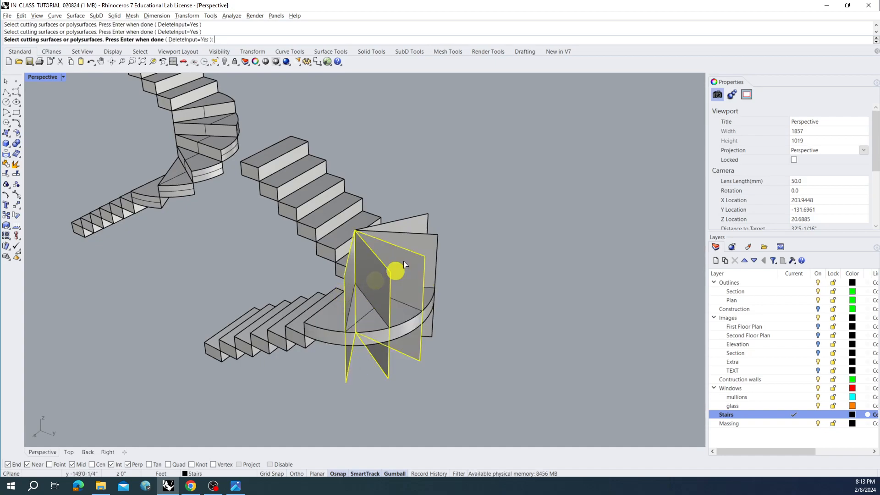
{"action": "right_click", "coordinate": [472, 217]}
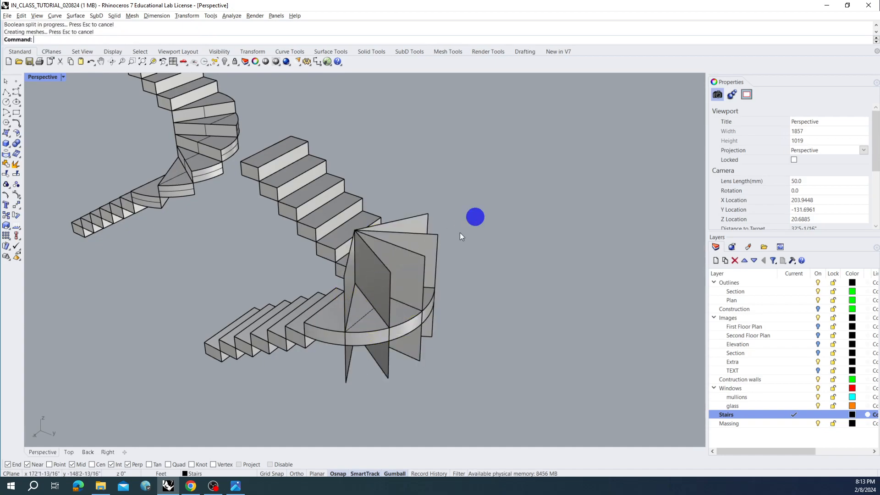
Move the five landing wedges beyond the first winder up by one 7" riser
{"action": "left_click", "coordinate": [326, 328]}
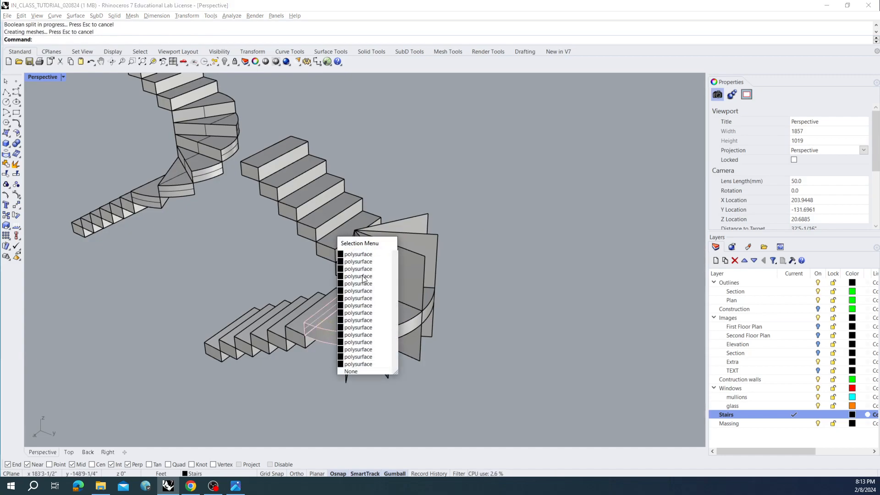
{"action": "left_click", "coordinate": [366, 255]}
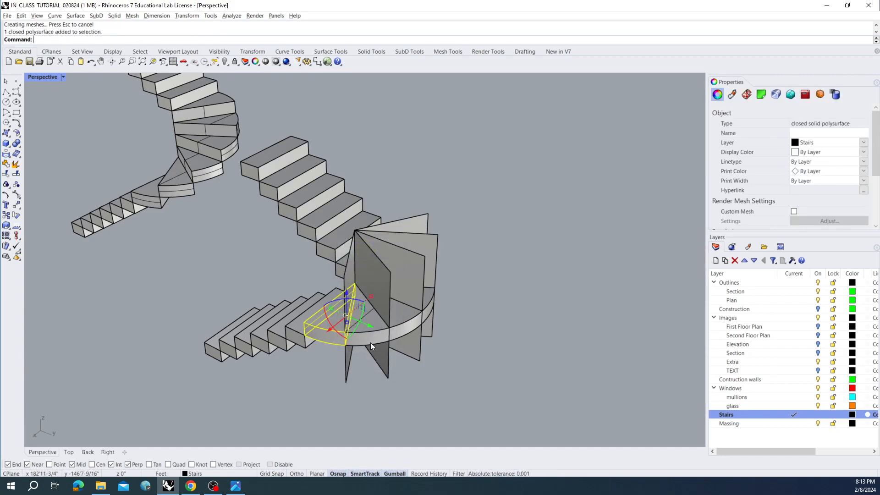
{"action": "left_click", "coordinate": [371, 342]}
{"action": "left_click", "coordinate": [403, 312]}
{"action": "right_click_drag", "start_coordinate": [403, 311], "coordinate": [399, 310]}
{"action": "left_click", "coordinate": [396, 291], "text": "shift"}
{"action": "left_click", "coordinate": [423, 310]}
{"action": "left_click", "coordinate": [422, 280], "text": "shift"}
{"action": "left_click", "coordinate": [424, 282]}
{"action": "right_click_drag", "start_coordinate": [424, 280], "coordinate": [367, 308]}
{"action": "left_click", "coordinate": [364, 301], "text": "shift"}
{"action": "left_click", "coordinate": [359, 285], "text": "shift"}
{"action": "scroll", "coordinate": [288, 207], "scroll_direction": "up", "scroll_amount": 4}
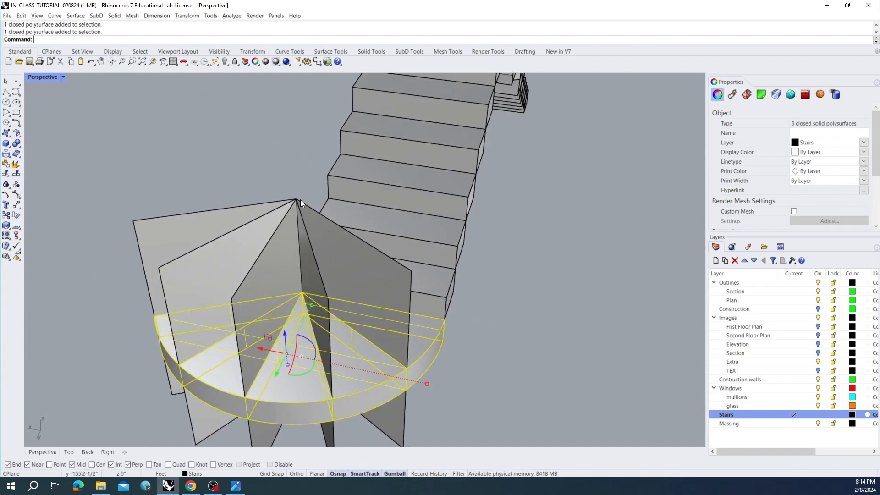
{"action": "right_click_drag", "start_coordinate": [298, 206], "coordinate": [384, 249]}
{"action": "type", "text": "M"}
{"action": "key", "text": "Return"}
{"action": "left_click", "coordinate": [301, 397]}
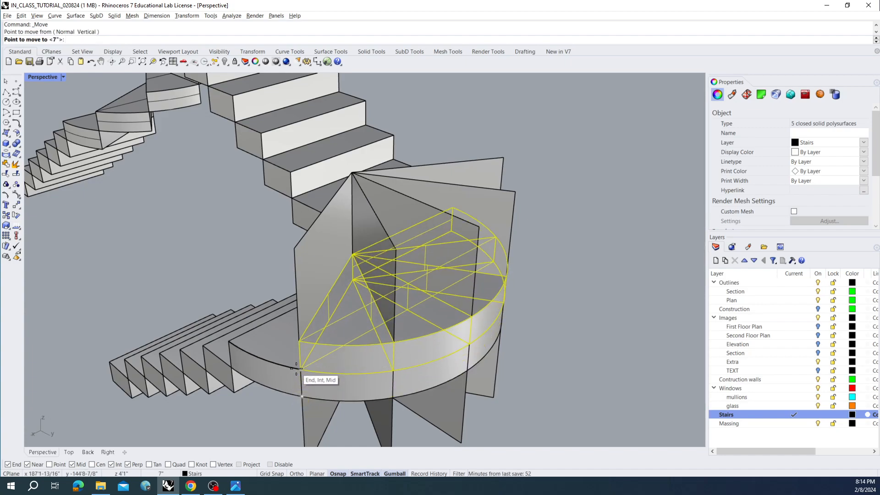
{"action": "key", "text": "Escape"}
Leave the second winder out of the selection and move the remaining four wedges up by one 7" riser
{"action": "left_click", "coordinate": [312, 356], "text": "ctrl"}
{"action": "right_click", "coordinate": [403, 373]}
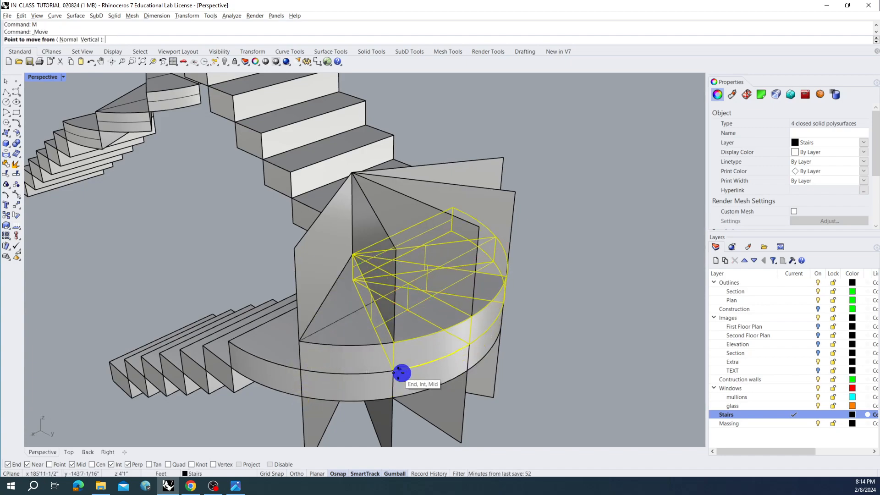
{"action": "left_click", "coordinate": [393, 370]}
{"action": "left_click", "coordinate": [395, 345]}
Leave the third winder out of the selection and move the remaining three wedges up by one 7" riser
{"action": "left_click", "coordinate": [411, 337], "text": "ctrl"}
{"action": "right_click", "coordinate": [477, 316]}
{"action": "left_click", "coordinate": [476, 315]}
{"action": "left_click", "coordinate": [474, 285]}
Leave the fourth winder out of the selection and move the last two wedges up by one 7" riser
{"action": "right_click_drag", "start_coordinate": [432, 289], "coordinate": [390, 287]}
{"action": "left_click", "coordinate": [389, 288], "text": "ctrl"}
{"action": "right_click", "coordinate": [415, 282]}
{"action": "left_click", "coordinate": [415, 281]}
{"action": "left_click", "coordinate": [413, 252]}
Delete the leftover landing pieces at the original level beneath the raised winders, along with most of the cutting surfaces
{"action": "right_click_drag", "start_coordinate": [430, 290], "coordinate": [398, 335]}
{"action": "left_click", "coordinate": [397, 335]}
{"action": "left_click", "coordinate": [348, 342], "text": "shift"}
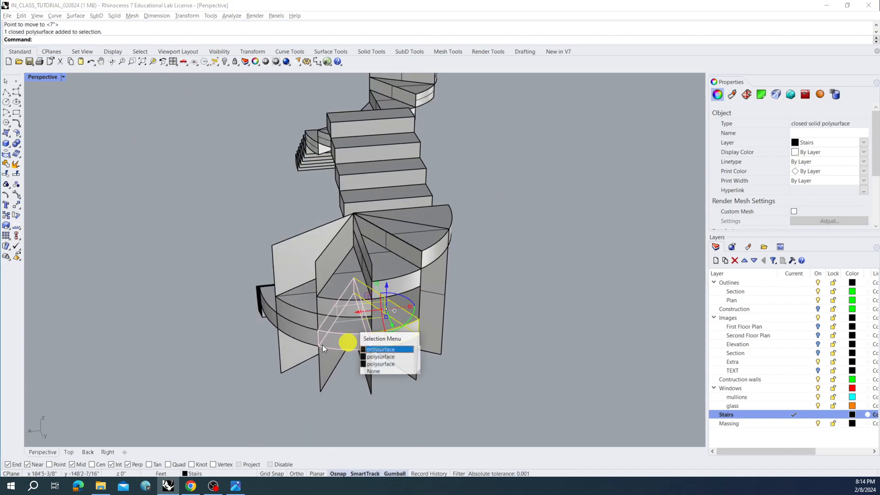
{"action": "left_click", "coordinate": [373, 350]}
{"action": "left_click", "coordinate": [305, 333], "text": "shift"}
{"action": "left_click", "coordinate": [331, 348]}
{"action": "key", "text": "Delete"}
{"action": "mouse_move", "coordinate": [338, 364]}
{"action": "right_mouse_down"}
{"action": "mouse_move", "coordinate": [401, 370]}
{"action": "mouse_move", "coordinate": [472, 397]}
{"action": "right_mouse_up"}
{"action": "left_click_drag", "start_coordinate": [420, 337], "coordinate": [420, 336]}
{"action": "key", "text": "Delete"}
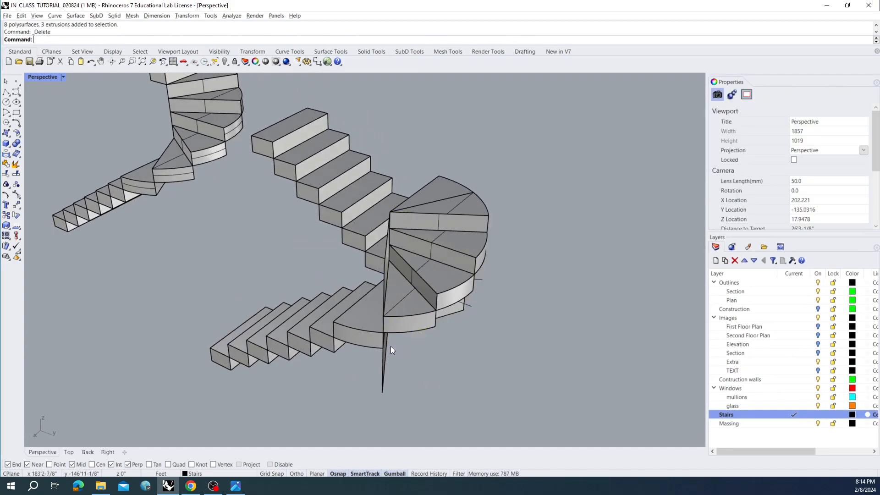
Delete a duplicate polysurface overlapping the first winder next to the lower flight
{"action": "left_click", "coordinate": [381, 345]}
{"action": "left_click", "coordinate": [477, 389]}
{"action": "left_click", "coordinate": [366, 347]}
{"action": "left_click", "coordinate": [357, 336]}
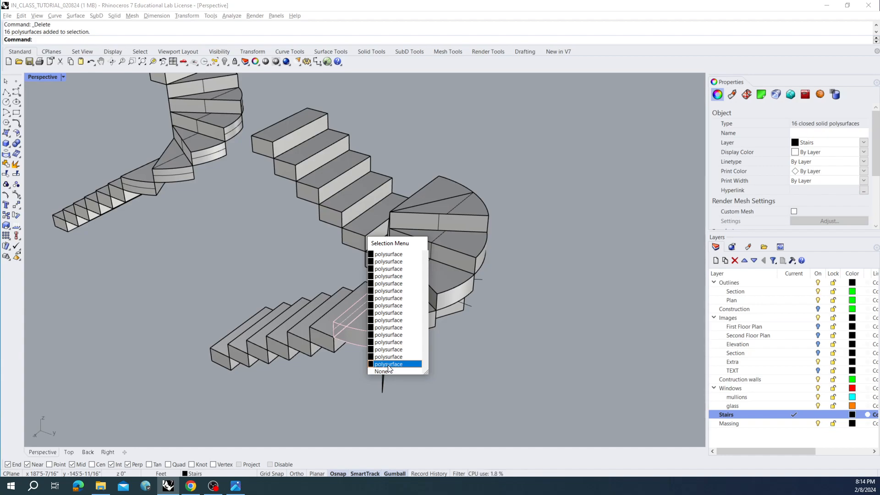
{"action": "left_click", "coordinate": [389, 364]}
{"action": "key", "text": "Delete"}
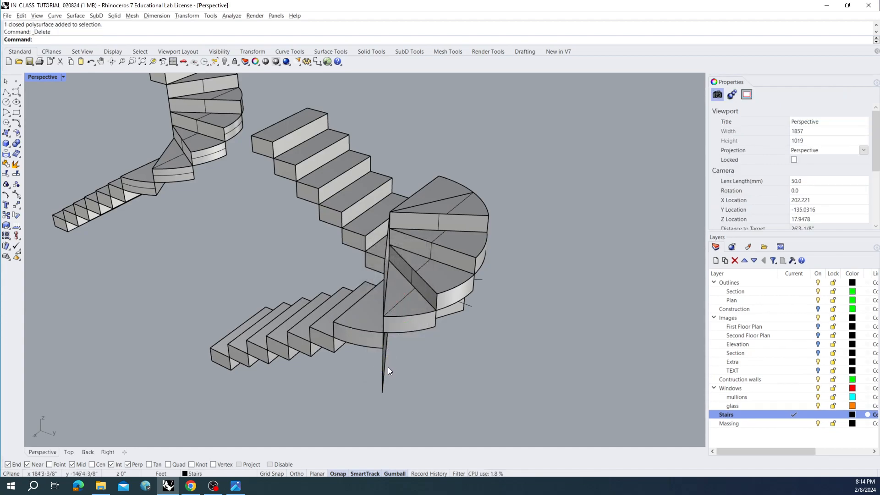
{"action": "left_click", "coordinate": [388, 367]}
Move the six upper-flight steps vertically by about 2'5-5/8" to meet the upper winders
{"action": "right_click_drag", "start_coordinate": [394, 372], "coordinate": [538, 351]}
{"action": "left_click", "coordinate": [395, 247]}
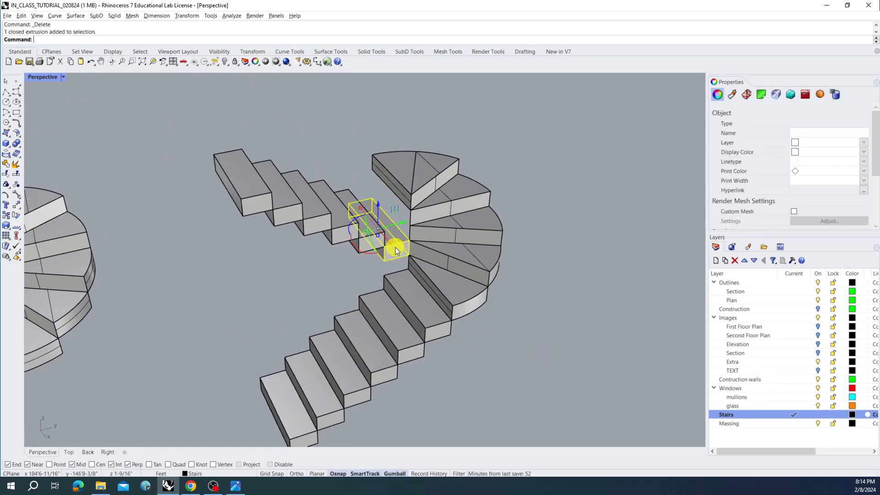
{"action": "left_click", "coordinate": [364, 245], "text": "shift"}
{"action": "left_click", "coordinate": [335, 230], "text": "shift"}
{"action": "left_click", "coordinate": [320, 227], "text": "shift"}
{"action": "left_click", "coordinate": [276, 213], "text": "shift"}
{"action": "left_click", "coordinate": [246, 199], "text": "shift"}
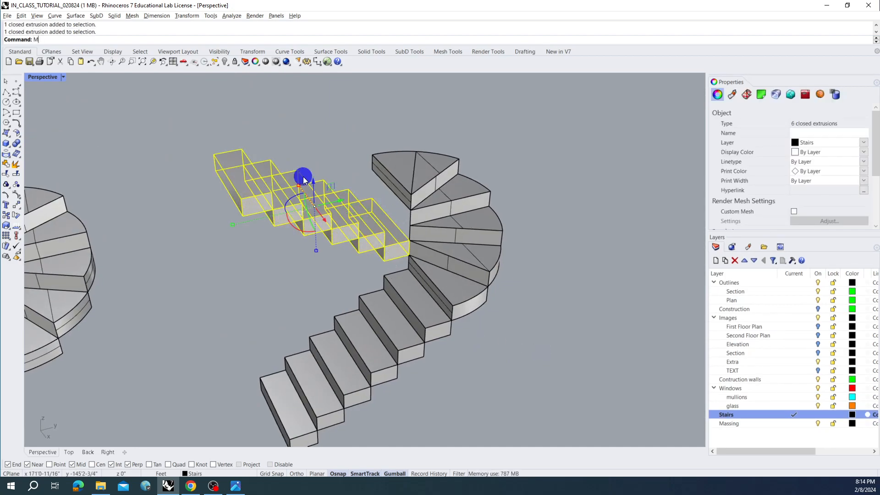
{"action": "type", "text": "M"}
{"action": "key", "text": "Return"}
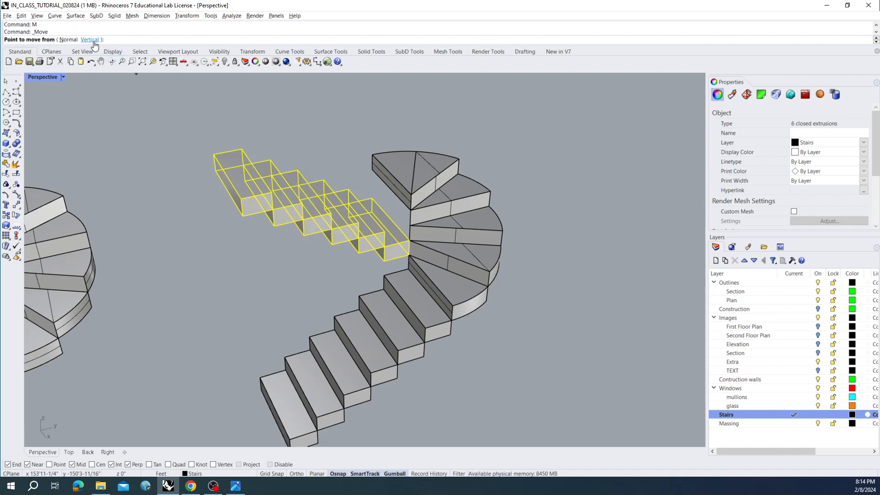
{"action": "left_click", "coordinate": [407, 257]}
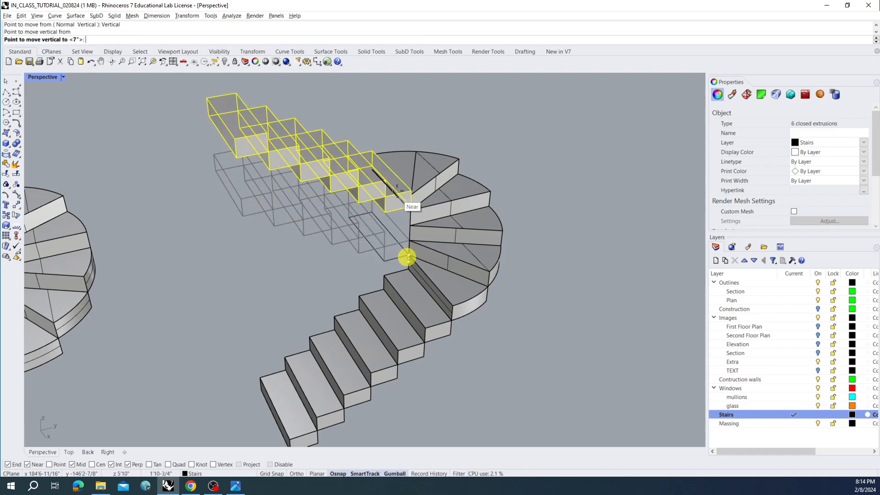
{"action": "left_click", "coordinate": [411, 195]}
Move the last winder wedge beside the upper flight vertically up by one 7" riser
{"action": "right_click_drag", "start_coordinate": [410, 194], "coordinate": [307, 189]}
{"action": "left_click", "coordinate": [370, 223]}
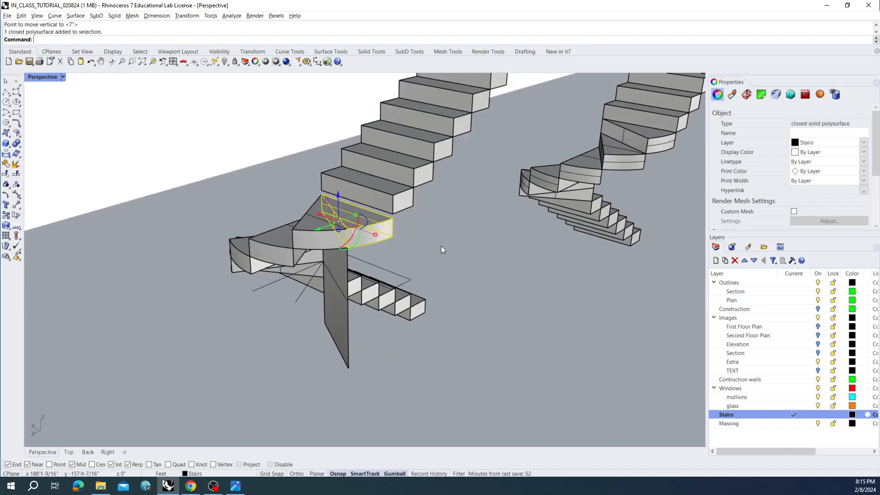
{"action": "type", "text": "M"}
{"action": "key", "text": "Return"}
{"action": "left_click", "coordinate": [88, 40]}
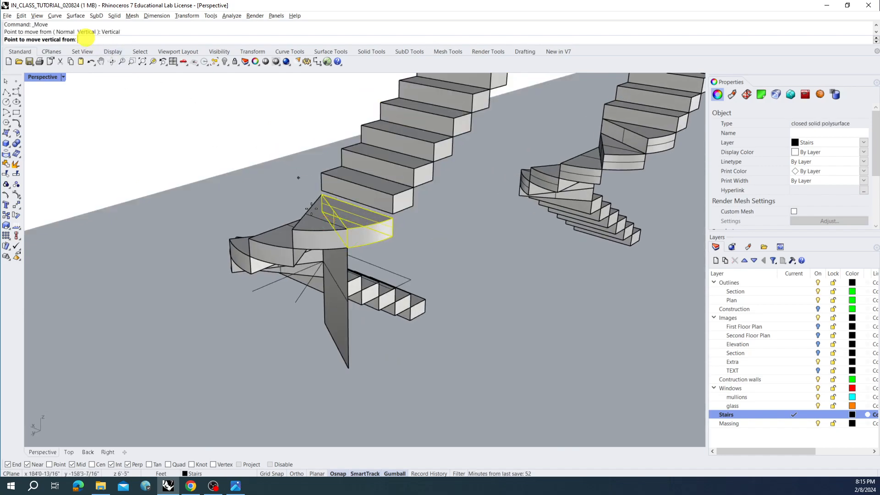
{"action": "left_click", "coordinate": [348, 248]}
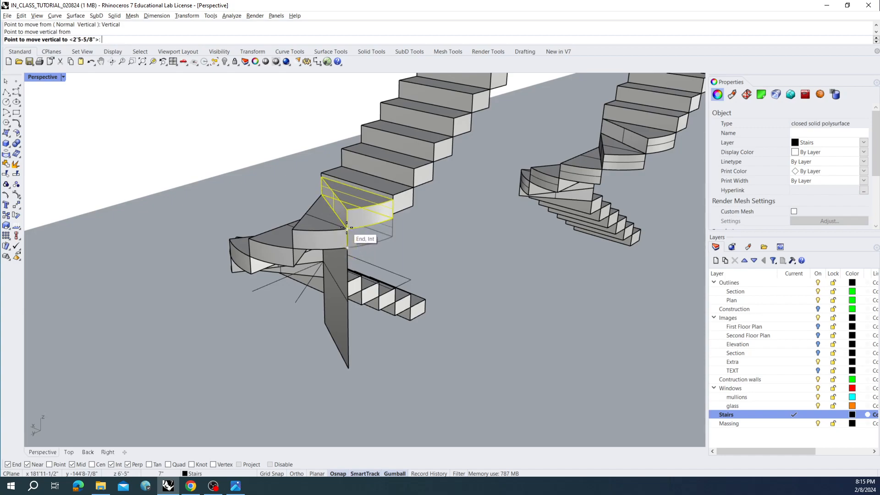
{"action": "left_click", "coordinate": [353, 225]}
Move the six upper-flight steps vertically so their base meets the top of the last winder
{"action": "left_click", "coordinate": [402, 205]}
{"action": "left_click", "coordinate": [421, 168], "text": "shift"}
{"action": "left_click", "coordinate": [437, 146], "text": "shift"}
{"action": "left_click", "coordinate": [452, 123], "text": "shift"}
{"action": "left_click", "coordinate": [465, 103], "text": "shift"}
{"action": "left_click", "coordinate": [482, 81], "text": "shift"}
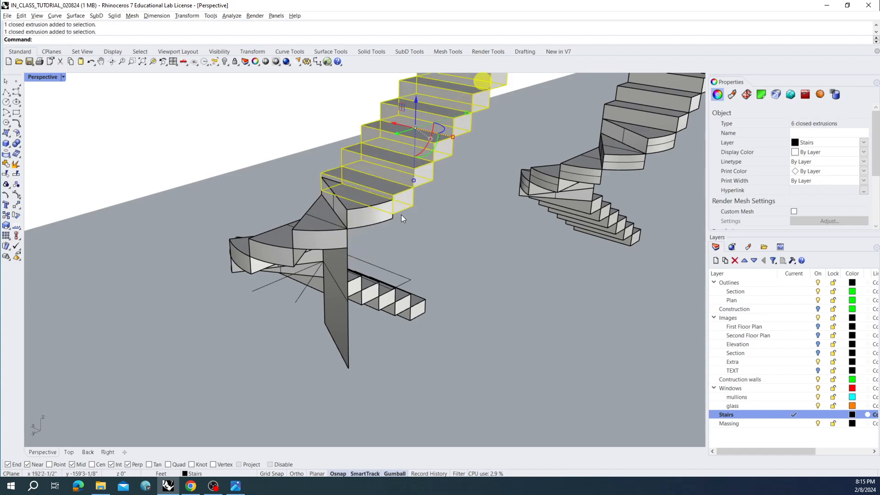
{"action": "right_click_drag", "start_coordinate": [400, 214], "coordinate": [398, 220]}
{"action": "type", "text": "m"}
{"action": "right_click", "coordinate": [421, 223]}
{"action": "left_click", "coordinate": [90, 39]}
{"action": "left_click", "coordinate": [415, 208]}
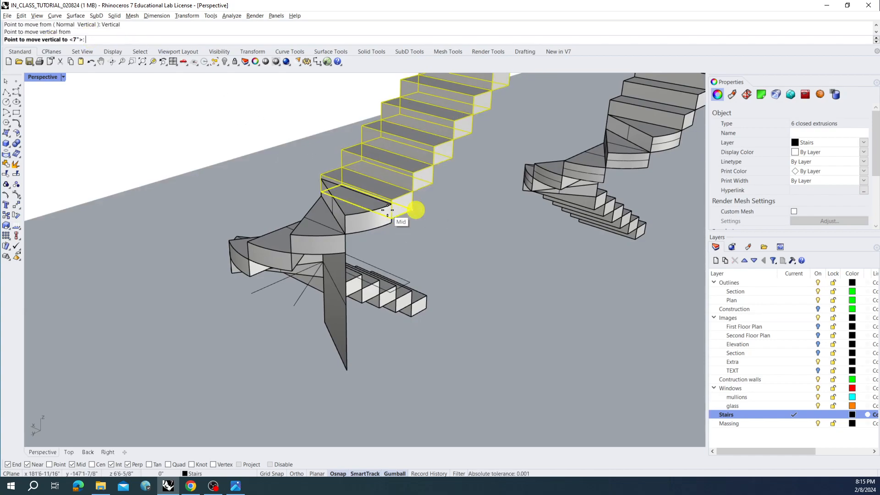
{"action": "left_click", "coordinate": [346, 212]}
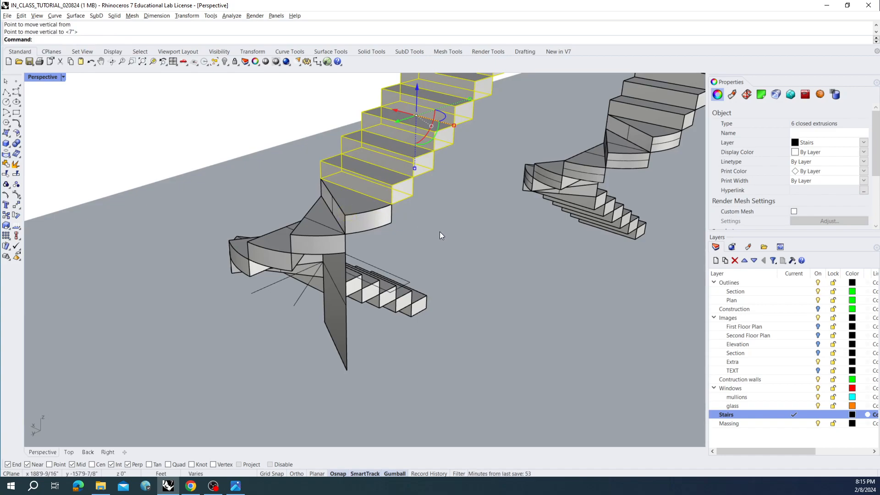
Delete the remaining vertical cutting surface and the leftover construction curves beneath the stair
{"action": "left_click", "coordinate": [394, 265]}
{"action": "scroll", "coordinate": [330, 280], "scroll_direction": "up", "scroll_amount": 3}
{"action": "left_click", "coordinate": [317, 287]}
{"action": "key", "text": "Delete"}
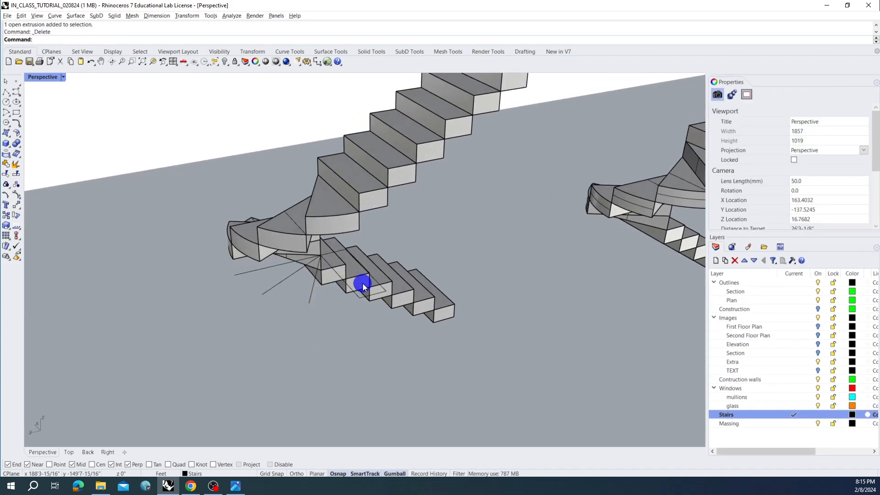
{"action": "right_click_drag", "start_coordinate": [362, 287], "coordinate": [349, 295]}
{"action": "left_click", "coordinate": [345, 296]}
{"action": "left_click", "coordinate": [296, 290]}
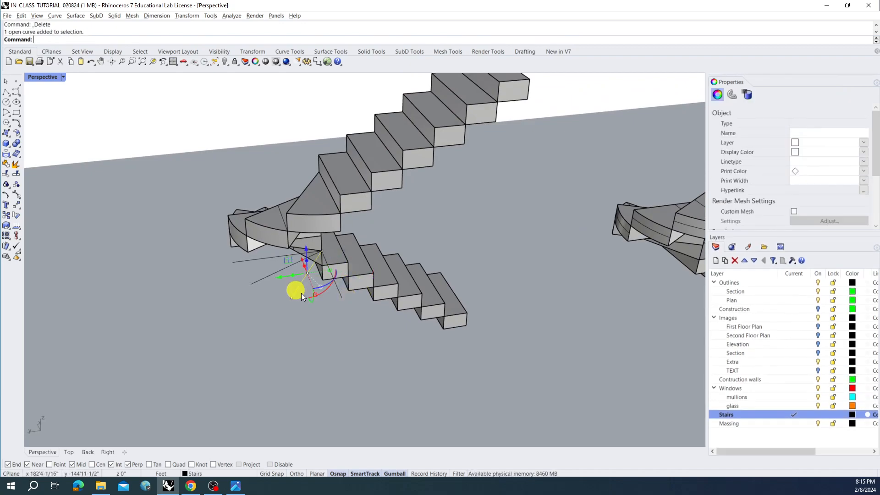
{"action": "key", "text": "Delete"}
{"action": "left_click", "coordinate": [262, 261]}
{"action": "key", "text": "Delete"}
{"action": "scroll", "coordinate": [301, 287], "scroll_direction": "down", "scroll_amount": 3}
{"action": "right_click_drag", "start_coordinate": [301, 288], "coordinate": [448, 295]}
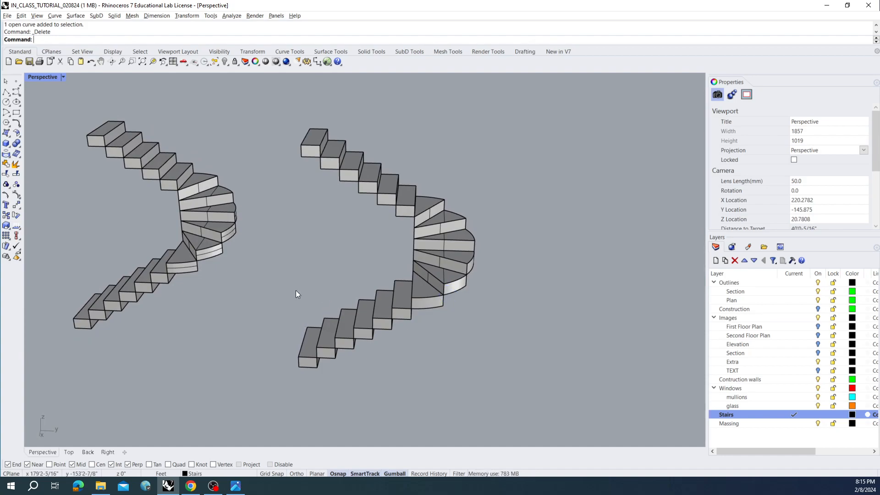
{"action": "scroll", "coordinate": [306, 291], "scroll_direction": "down", "scroll_amount": 10}
{"action": "right_click_drag", "start_coordinate": [359, 337], "coordinate": [289, 296]}
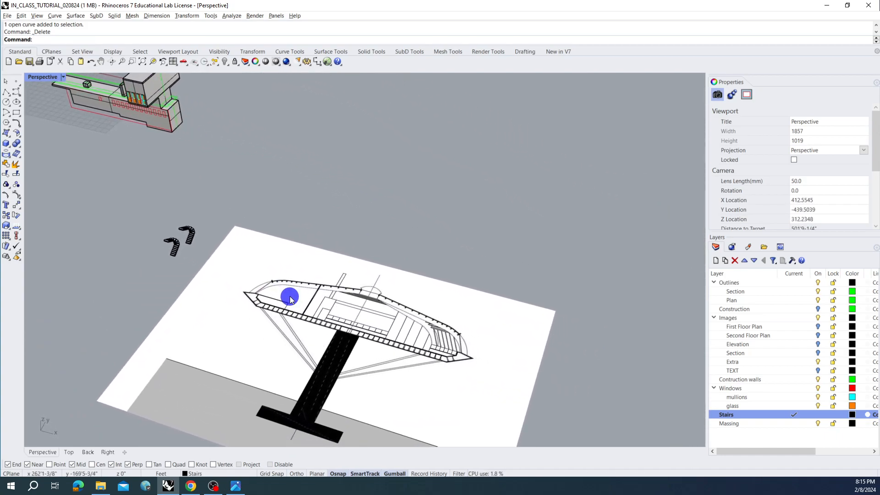
Switch to the four-viewport layout, frame the section drawing in the Top view, and turn on the Construction layer
{"action": "scroll", "coordinate": [293, 302], "scroll_direction": "up", "scroll_amount": 5}
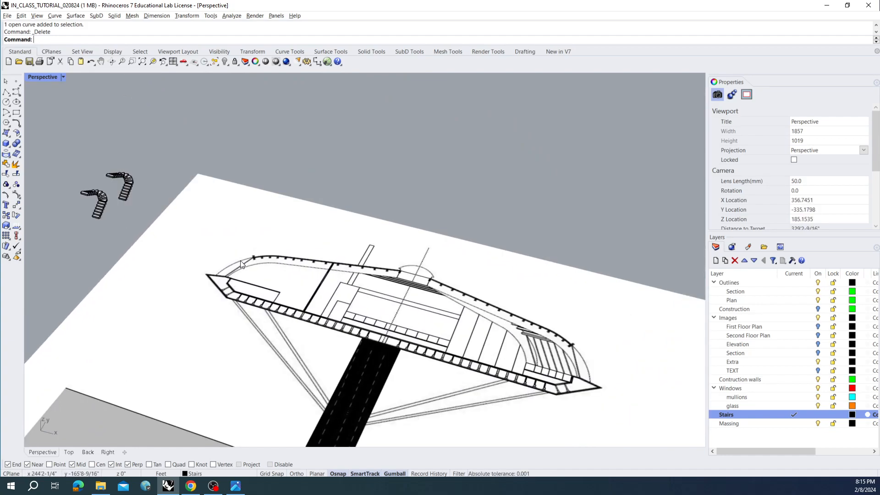
{"action": "double_click", "coordinate": [39, 77]}
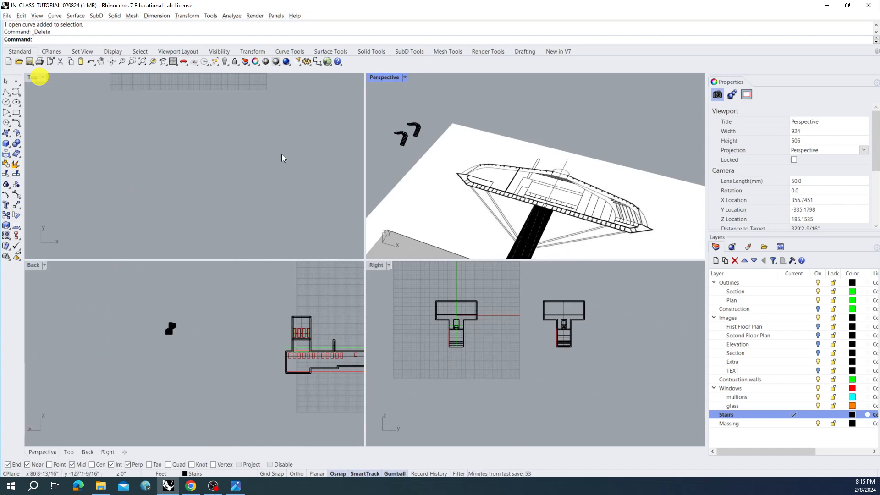
{"action": "scroll", "coordinate": [194, 165], "scroll_direction": "down", "scroll_amount": 9}
{"action": "scroll", "coordinate": [336, 181], "scroll_direction": "up", "scroll_amount": 17}
{"action": "right_click_drag", "start_coordinate": [194, 166], "coordinate": [235, 170]}
{"action": "scroll", "coordinate": [235, 170], "scroll_direction": "down", "scroll_amount": 4}
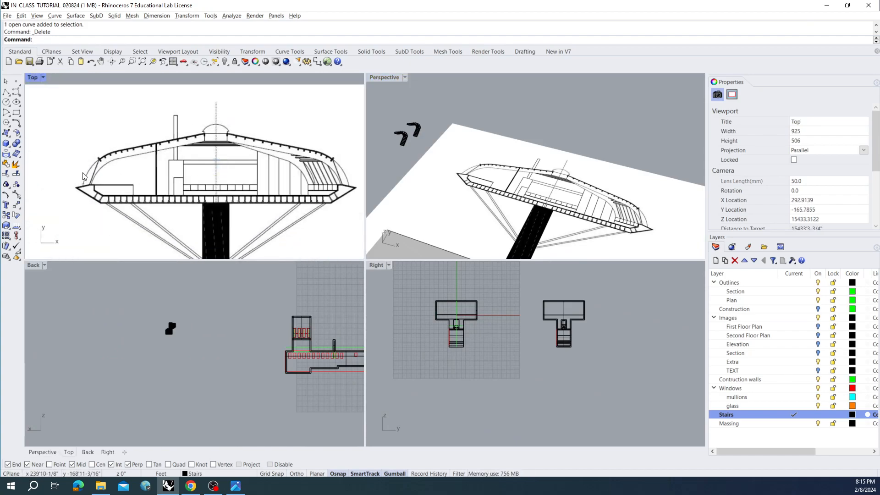
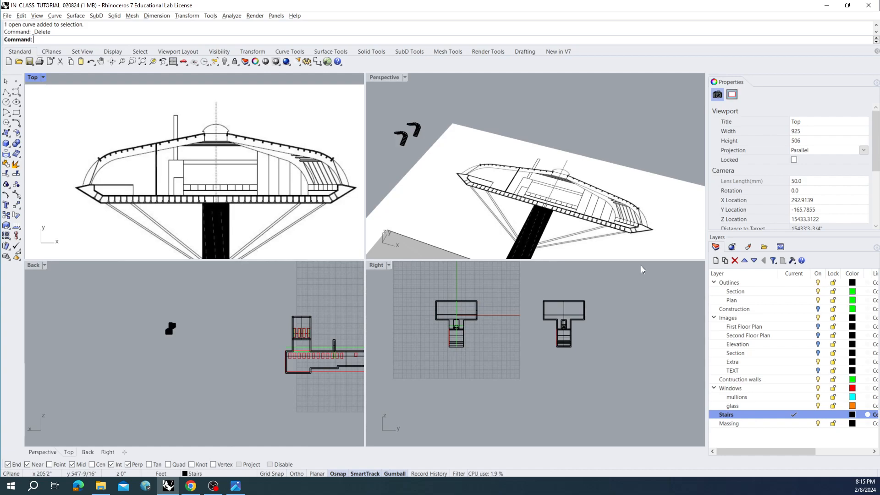
{"action": "left_click", "coordinate": [817, 309]}
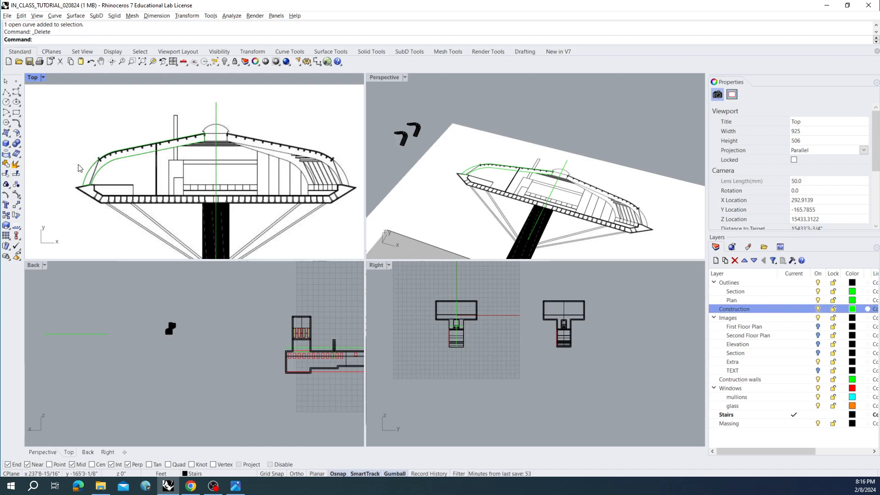
{"action": "scroll", "coordinate": [80, 168], "scroll_direction": "up", "scroll_amount": 2}
{"action": "left_click", "coordinate": [98, 167]}
{"action": "left_click", "coordinate": [118, 187]}
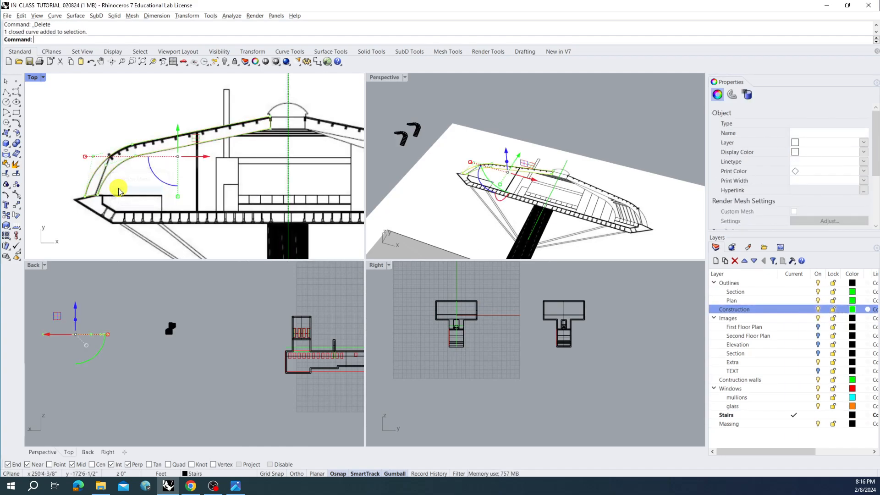
{"action": "mouse_move", "coordinate": [128, 170]}
{"action": "right_mouse_down"}
{"action": "mouse_move", "coordinate": [141, 187]}
{"action": "mouse_move", "coordinate": [106, 182]}
{"action": "right_mouse_up"}
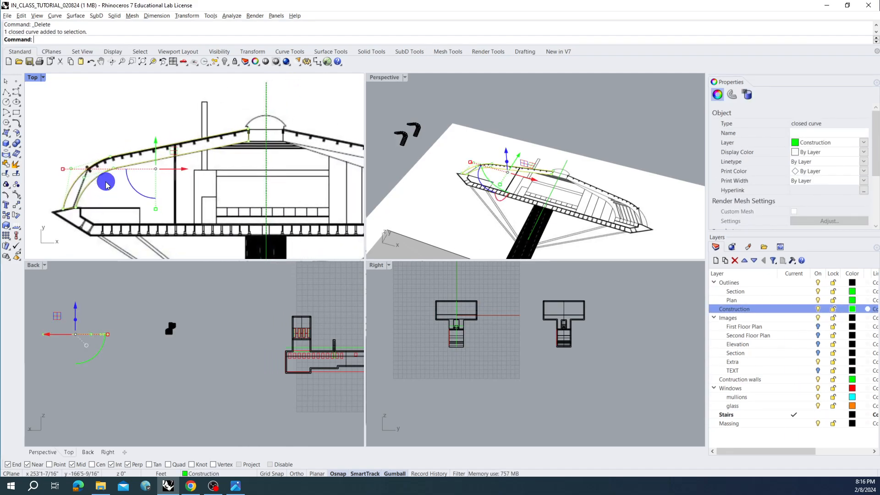
{"action": "scroll", "coordinate": [106, 184], "scroll_direction": "down", "scroll_amount": 1}
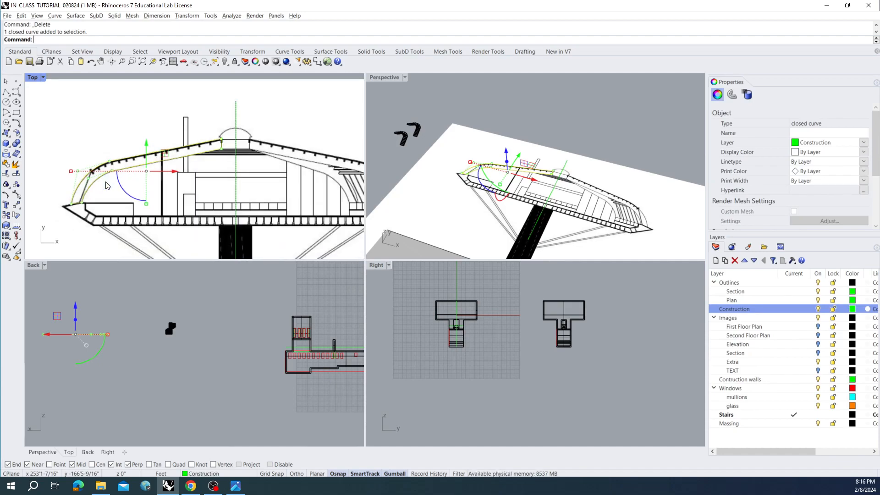
{"action": "key", "text": "Escape"}
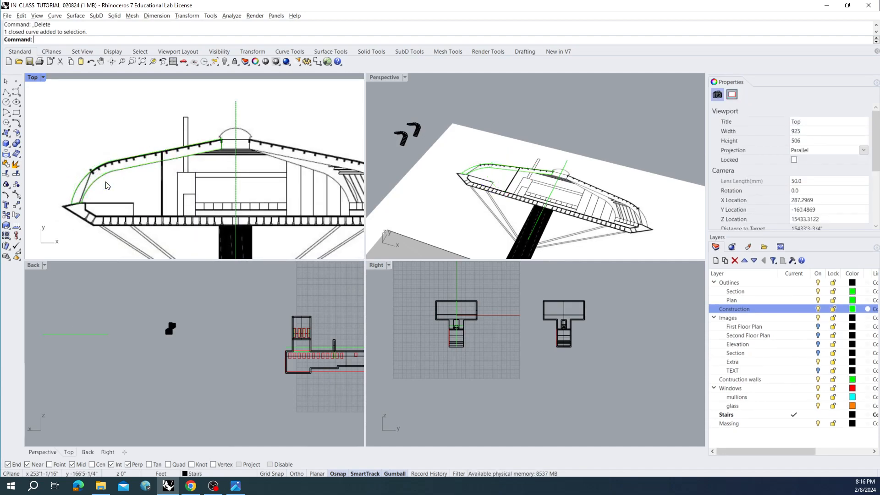
Make the Construction layer current and delete the existing closed roof curve over the section drawing
{"action": "left_click", "coordinate": [6, 92]}
{"action": "left_click", "coordinate": [794, 309]}
{"action": "key", "text": "Escape"}
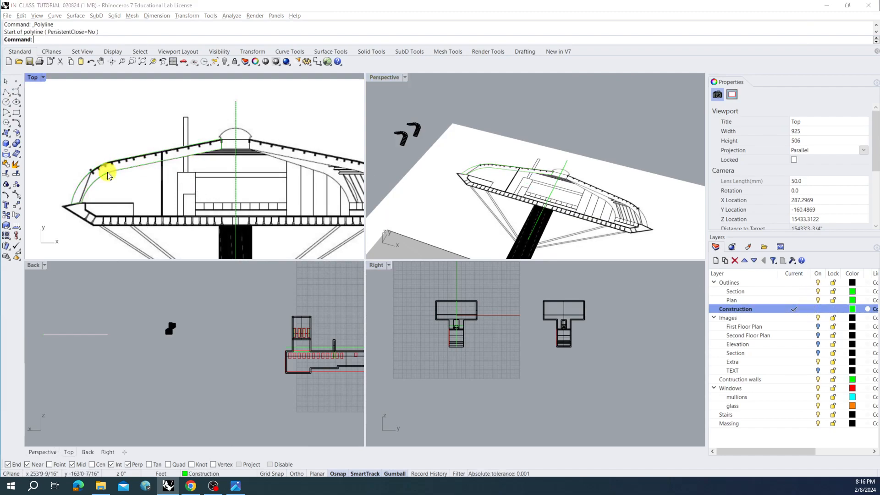
{"action": "left_click", "coordinate": [107, 176]}
{"action": "left_click", "coordinate": [142, 195]}
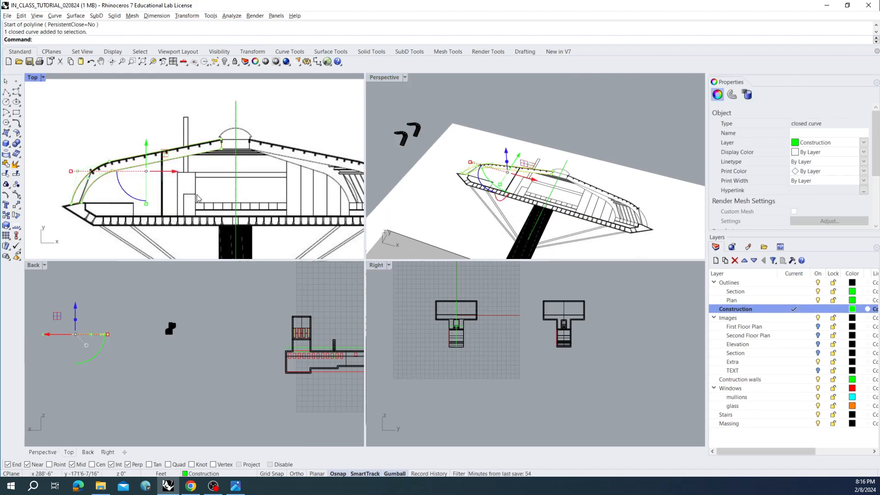
{"action": "key", "text": "Delete"}
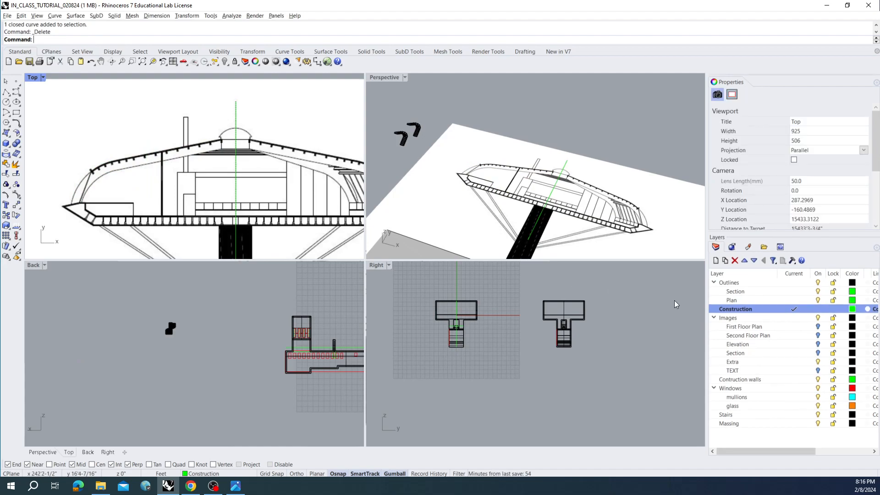
Lock the Outlines layer and draw a straight polyline along the sloped top edge of the section's pointed tip, extending slightly inward
{"action": "left_click", "coordinate": [833, 282]}
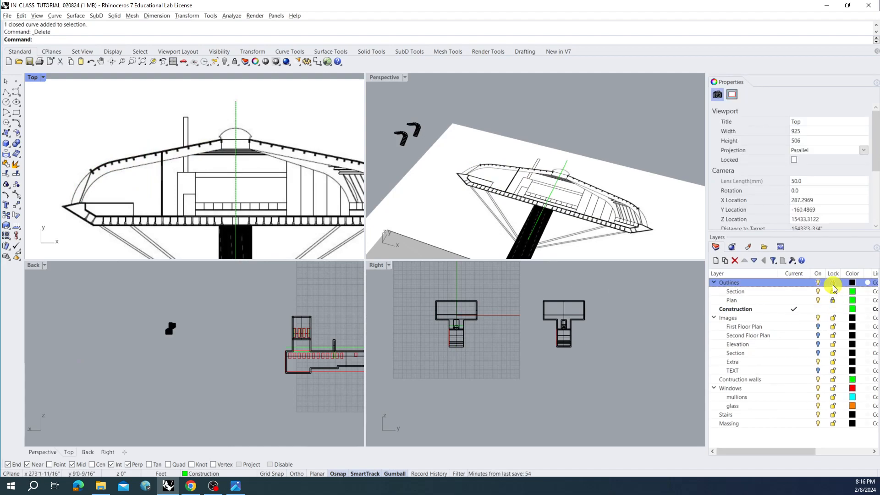
{"action": "left_click", "coordinate": [6, 93]}
{"action": "scroll", "coordinate": [55, 215], "scroll_direction": "up", "scroll_amount": 5}
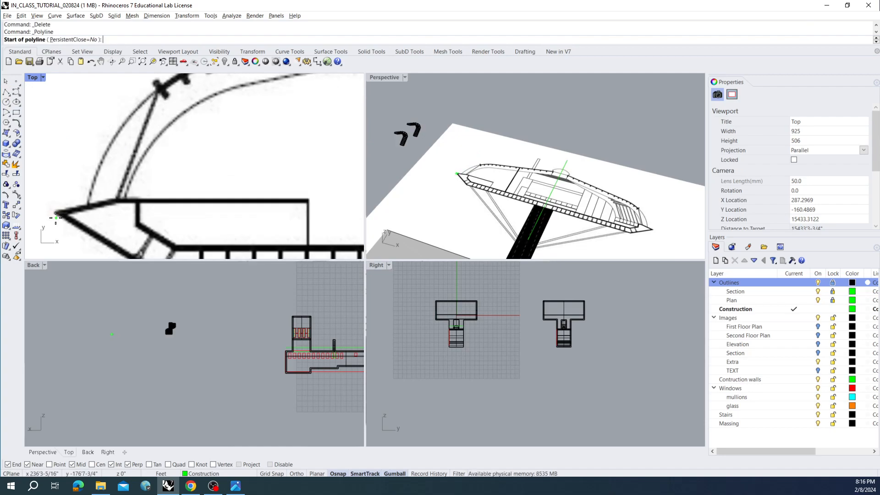
{"action": "scroll", "coordinate": [55, 215], "scroll_direction": "up", "scroll_amount": 1}
{"action": "left_click", "coordinate": [54, 211]}
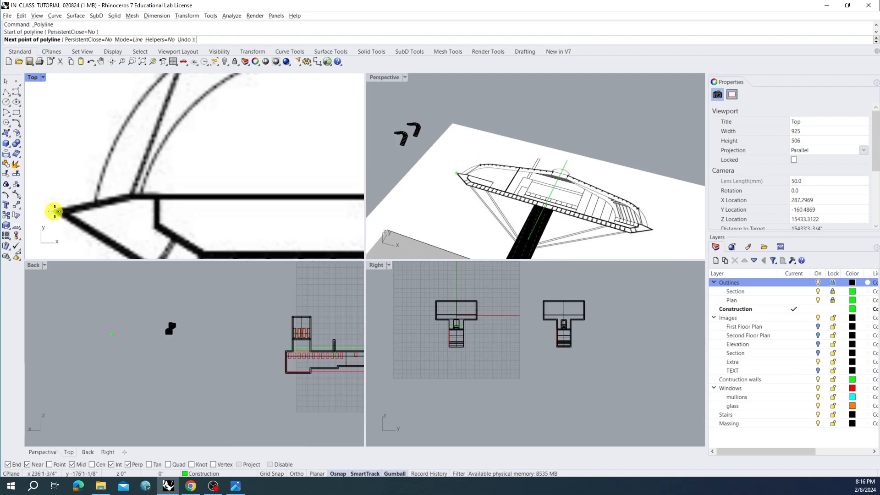
{"action": "left_click", "coordinate": [151, 187]}
{"action": "right_click", "coordinate": [151, 187]}
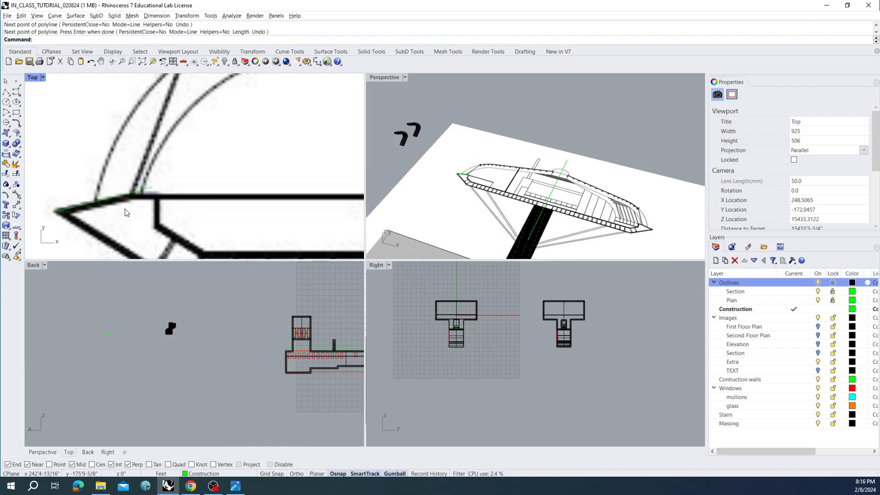
Draw a straight polyline along the roof slope from the base of the central dome outward past the curved roof edge
{"action": "scroll", "coordinate": [126, 210], "scroll_direction": "down", "scroll_amount": 3}
{"action": "scroll", "coordinate": [160, 188], "scroll_direction": "down", "scroll_amount": 6}
{"action": "scroll", "coordinate": [282, 137], "scroll_direction": "up", "scroll_amount": 8}
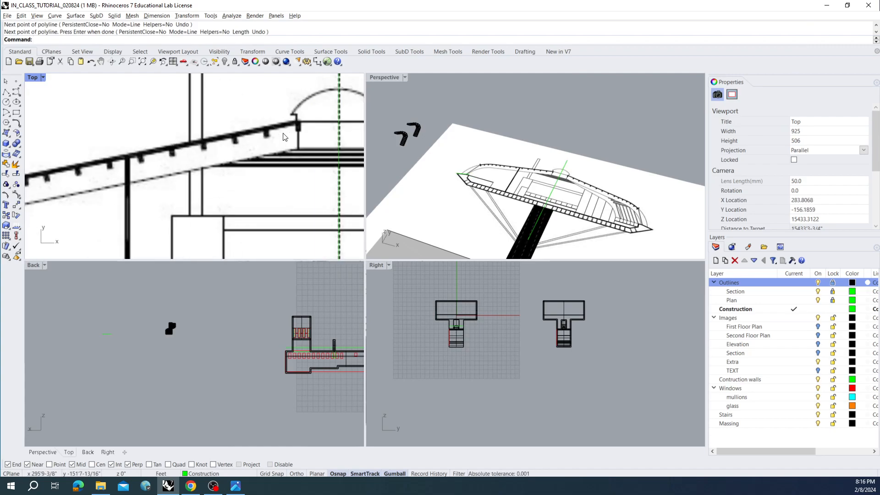
{"action": "right_click", "coordinate": [295, 124]}
{"action": "left_click", "coordinate": [295, 120]}
{"action": "scroll", "coordinate": [295, 119], "scroll_direction": "down", "scroll_amount": 4}
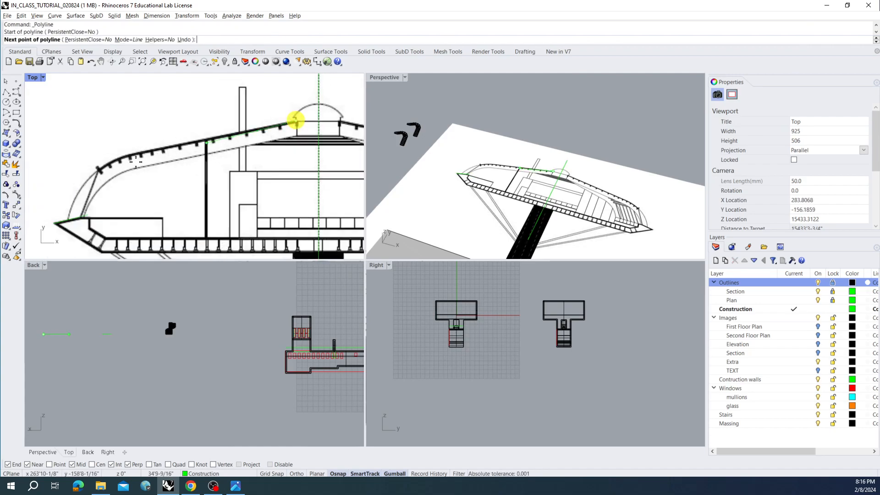
{"action": "left_click", "coordinate": [79, 163]}
{"action": "right_click", "coordinate": [80, 162]}
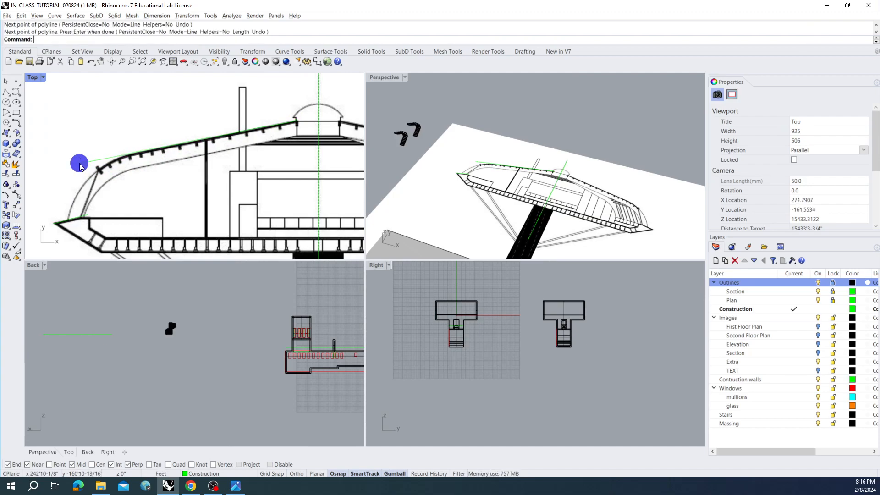
Draw a 3Point circle through the sloped tip line, the roof slope line and the thin outer arc of the section
{"action": "left_click", "coordinate": [7, 103]}
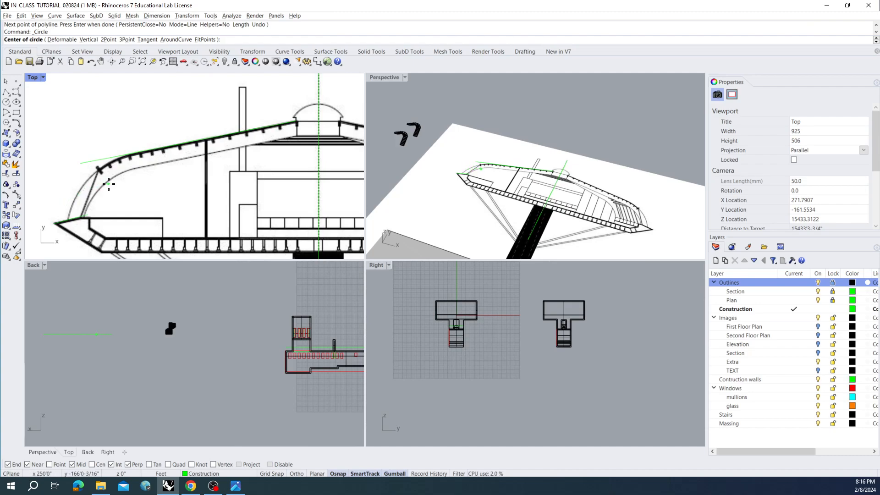
{"action": "left_click", "coordinate": [127, 41]}
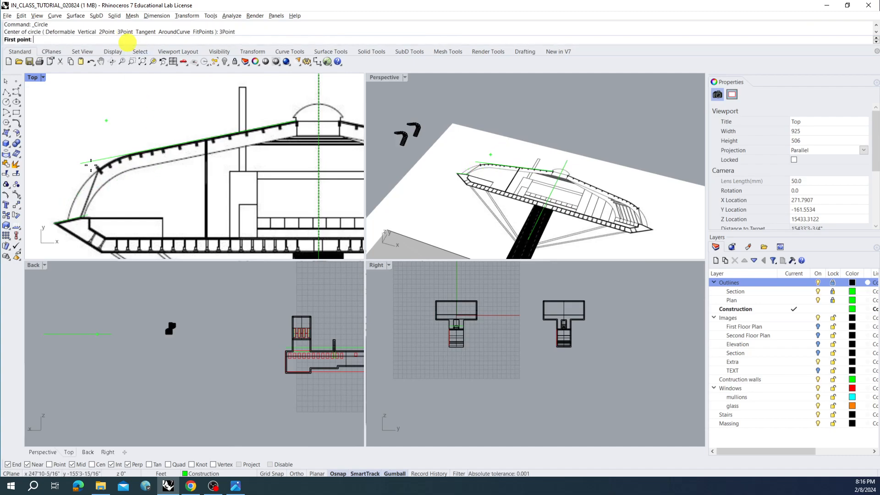
{"action": "scroll", "coordinate": [64, 216], "scroll_direction": "up", "scroll_amount": 4}
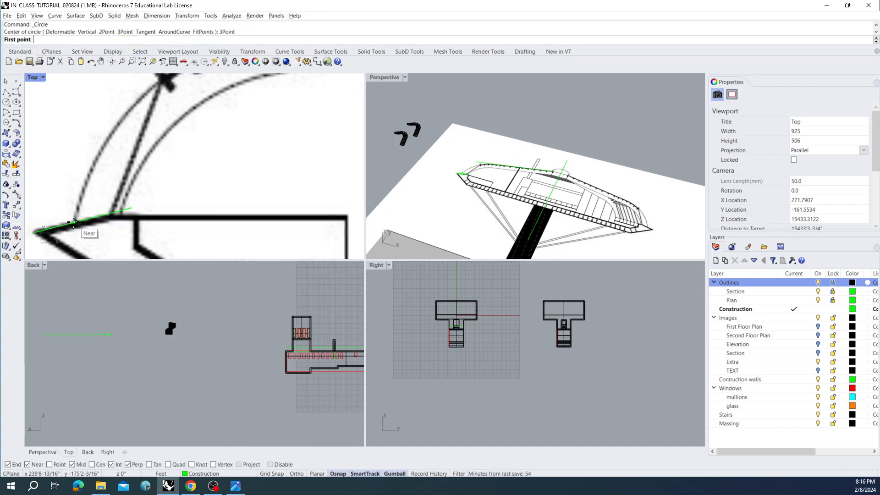
{"action": "left_click", "coordinate": [74, 223]}
{"action": "scroll", "coordinate": [73, 223], "scroll_direction": "down", "scroll_amount": 3}
{"action": "scroll", "coordinate": [193, 115], "scroll_direction": "up", "scroll_amount": 4}
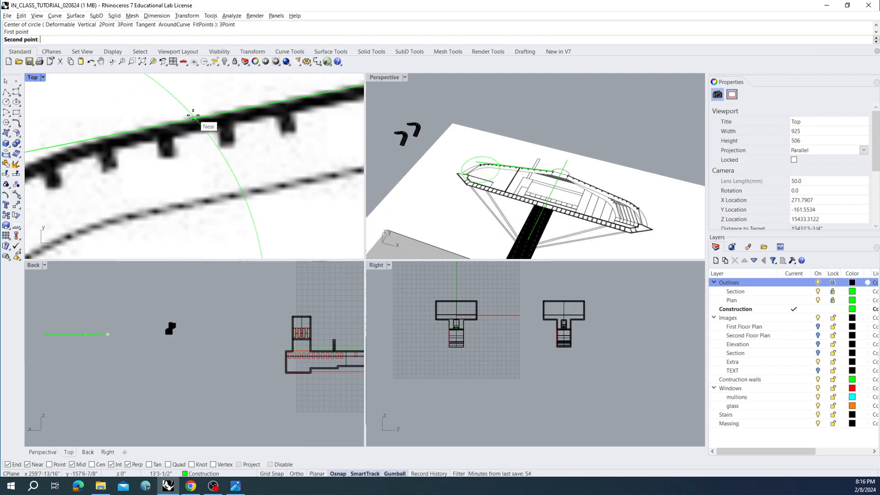
{"action": "left_click", "coordinate": [116, 135]}
{"action": "scroll", "coordinate": [115, 135], "scroll_direction": "down", "scroll_amount": 3}
{"action": "scroll", "coordinate": [114, 135], "scroll_direction": "up", "scroll_amount": 5}
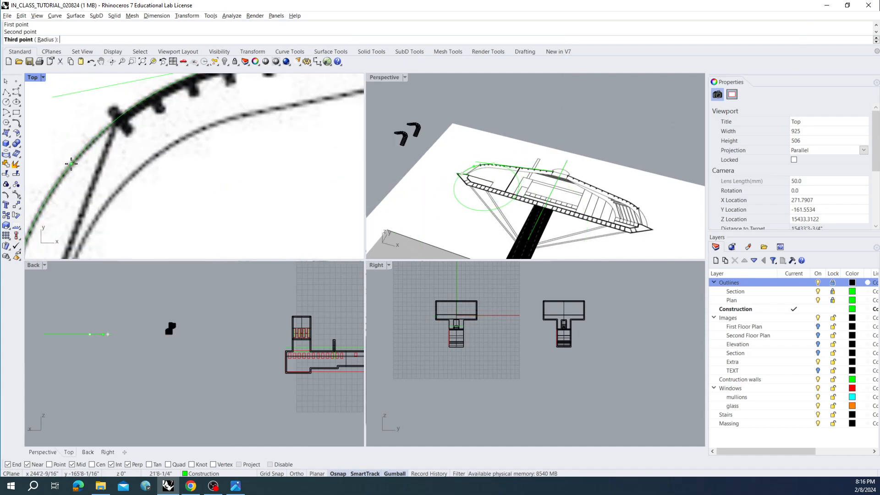
{"action": "left_click", "coordinate": [71, 163]}
{"action": "scroll", "coordinate": [71, 164], "scroll_direction": "down", "scroll_amount": 4}
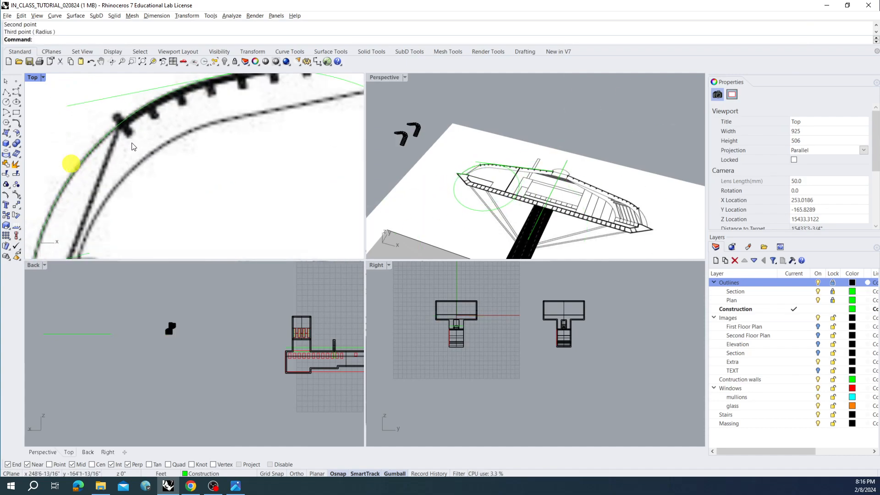
{"action": "right_click_drag", "start_coordinate": [160, 156], "coordinate": [179, 163]}
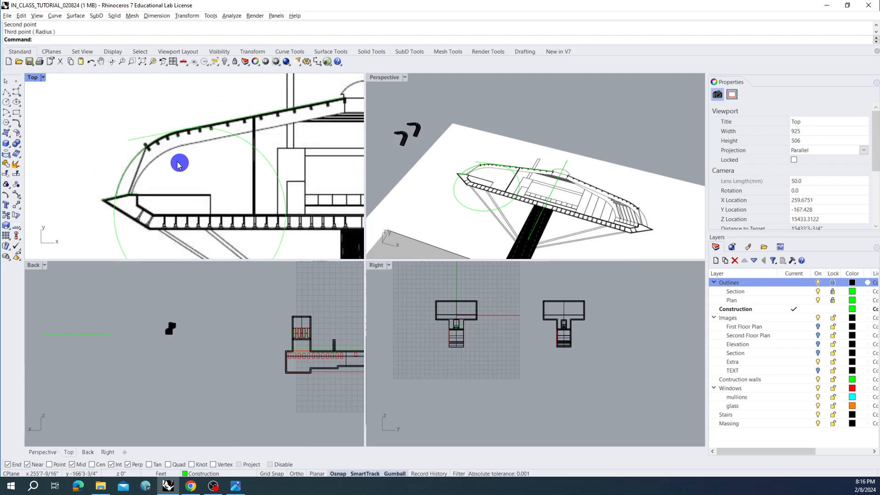
{"action": "left_click", "coordinate": [143, 144]}
{"action": "left_click", "coordinate": [179, 159]}
{"action": "left_click", "coordinate": [135, 155]}
{"action": "left_click", "coordinate": [154, 178]}
{"action": "left_click", "coordinate": [129, 194]}
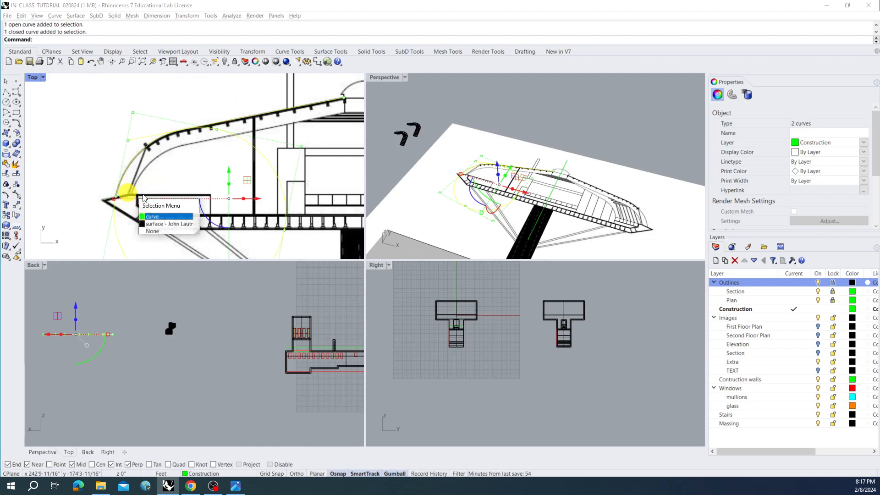
{"action": "left_click", "coordinate": [164, 216]}
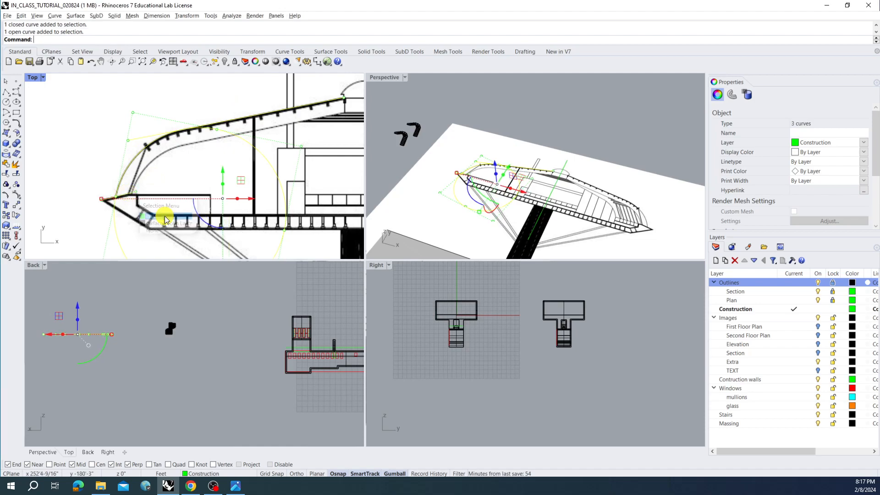
{"action": "right_click_drag", "start_coordinate": [184, 183], "coordinate": [188, 187]}
{"action": "left_click", "coordinate": [181, 187]}
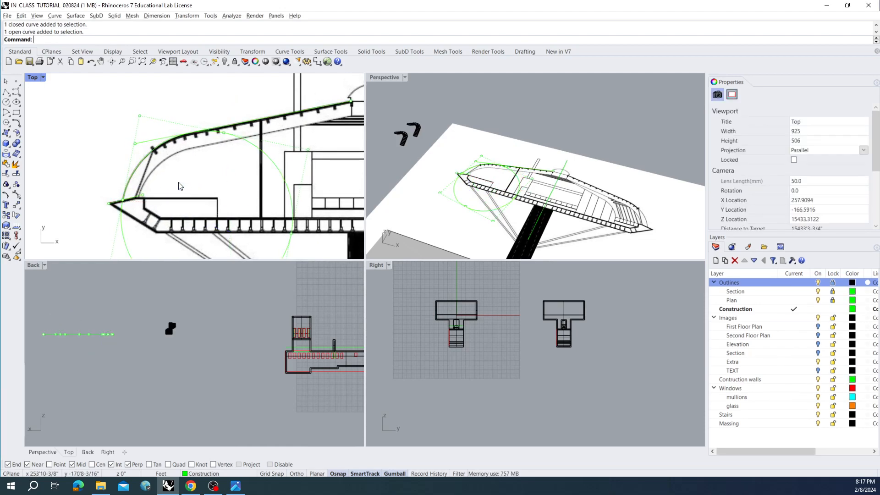
Using the circle, roof slope line and tip line as cutting objects, trim the tip line's outer end and the circle's unwanted lower portion
{"action": "scroll", "coordinate": [149, 202], "scroll_direction": "up", "scroll_amount": 6}
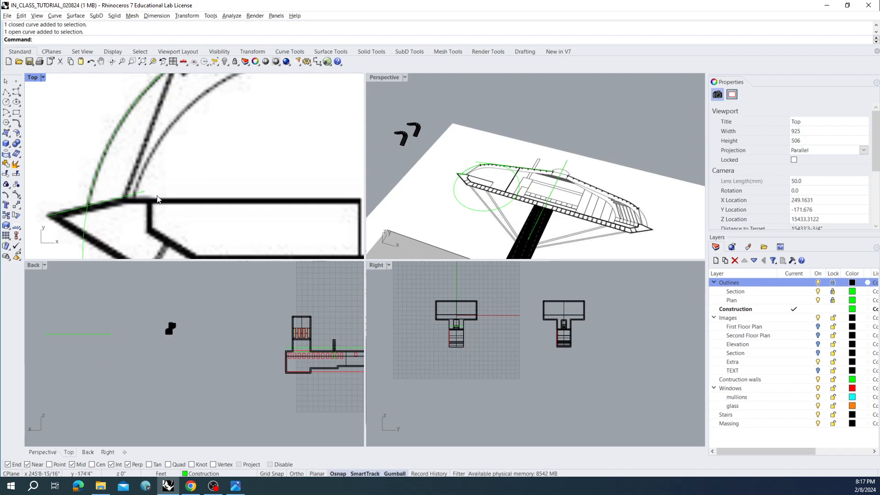
{"action": "right_click", "coordinate": [177, 190]}
{"action": "scroll", "coordinate": [177, 193], "scroll_direction": "down", "scroll_amount": 3}
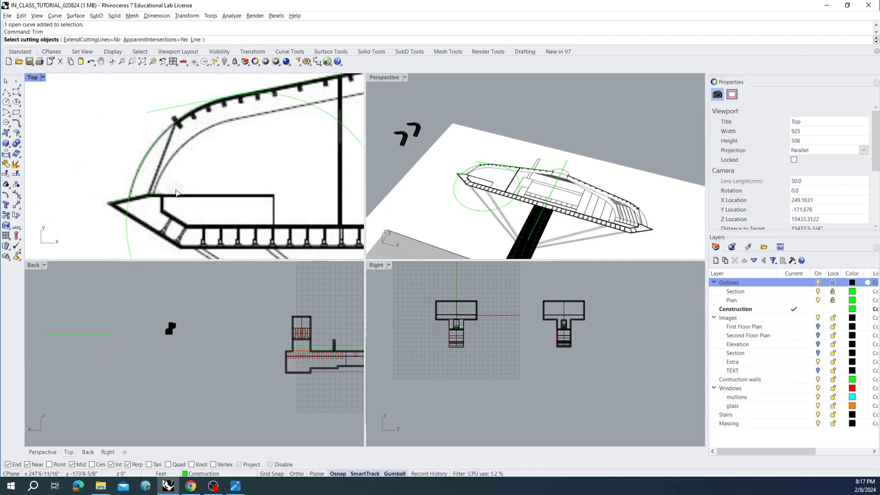
{"action": "left_click", "coordinate": [174, 113]}
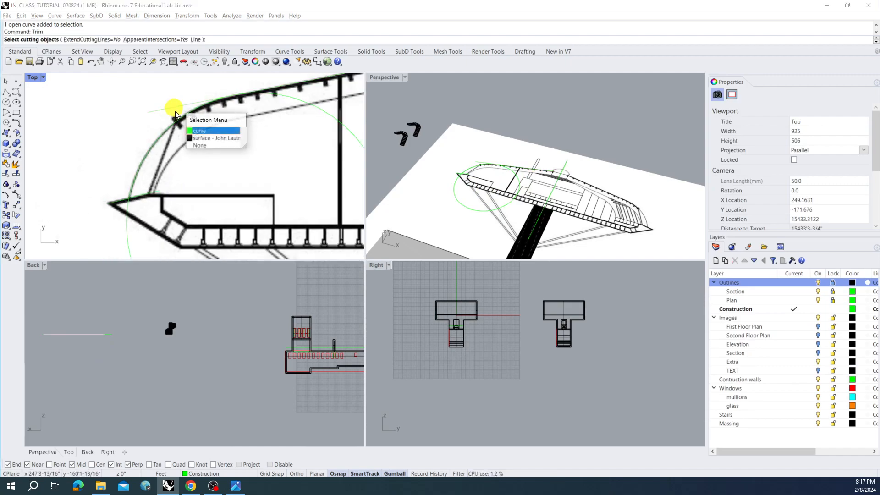
{"action": "left_click", "coordinate": [194, 125]}
{"action": "left_click", "coordinate": [164, 134]}
{"action": "left_click", "coordinate": [183, 152]}
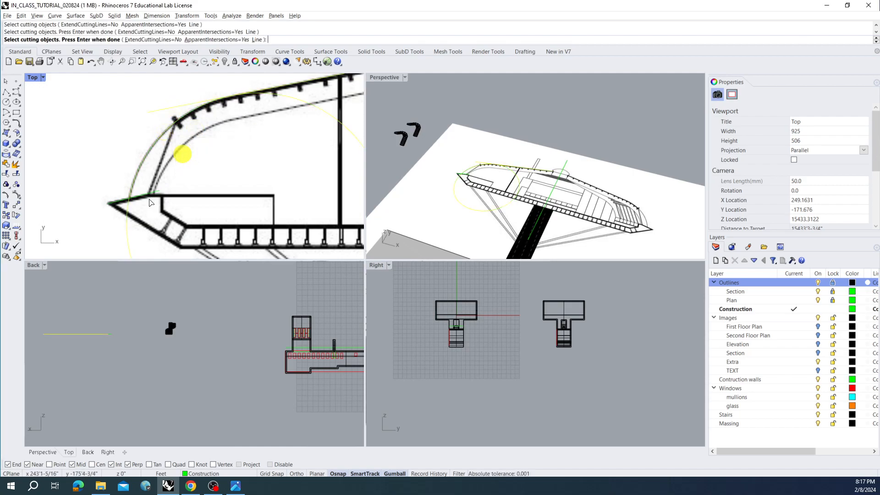
{"action": "left_click", "coordinate": [142, 196]}
{"action": "left_click", "coordinate": [169, 218]}
{"action": "right_click", "coordinate": [179, 190]}
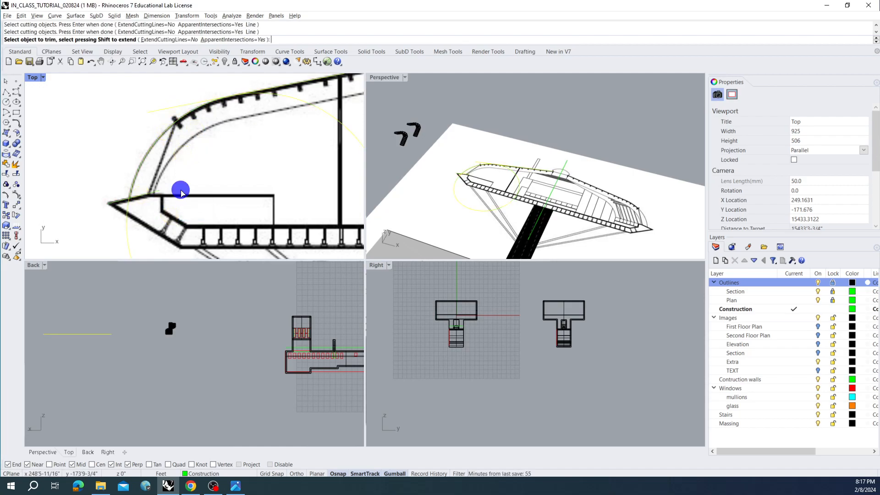
{"action": "left_click", "coordinate": [115, 203]}
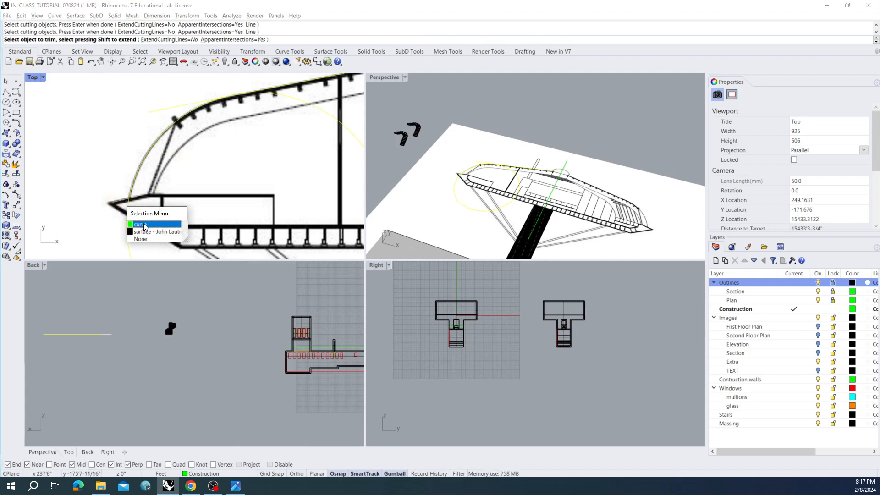
{"action": "left_click", "coordinate": [135, 221]}
{"action": "left_click", "coordinate": [126, 214]}
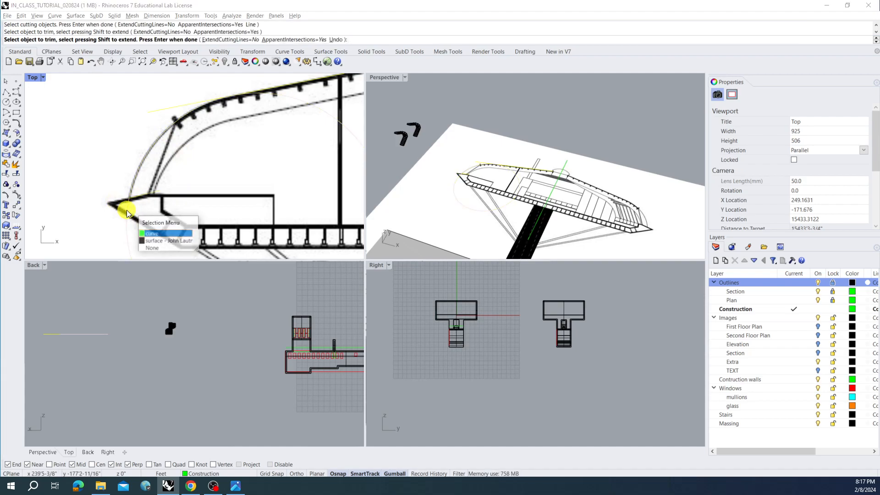
{"action": "left_click", "coordinate": [146, 234]}
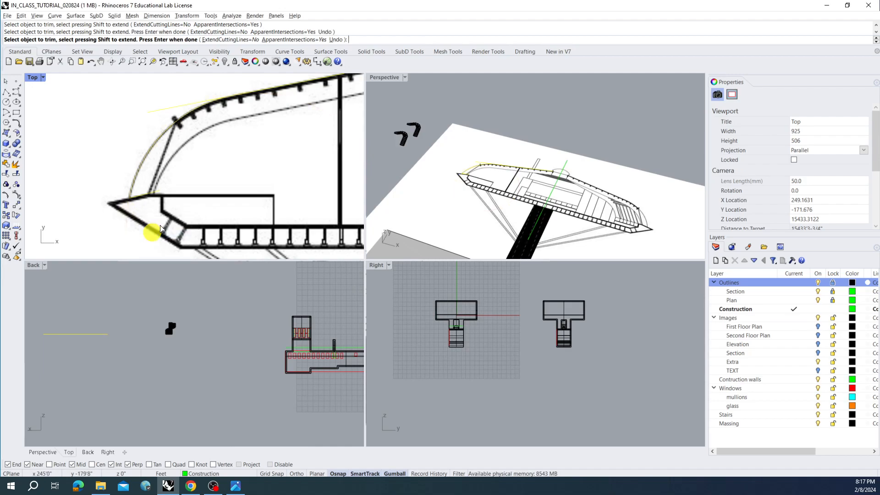
Trim the roof slope line's overhang beyond the arc and the short leftover sliver where the arc meets the roof slope
{"action": "left_click", "coordinate": [170, 111]}
{"action": "left_click", "coordinate": [197, 137]}
{"action": "scroll", "coordinate": [204, 114], "scroll_direction": "up", "scroll_amount": 3}
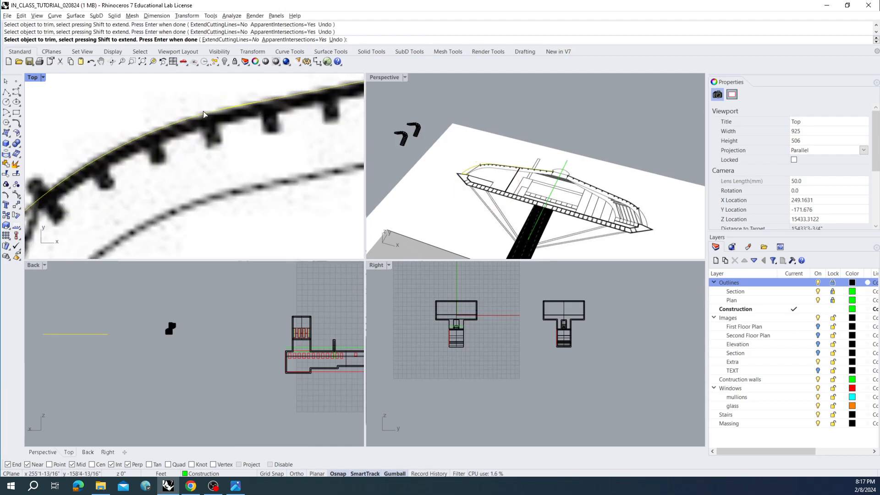
{"action": "scroll", "coordinate": [245, 113], "scroll_direction": "up", "scroll_amount": 5}
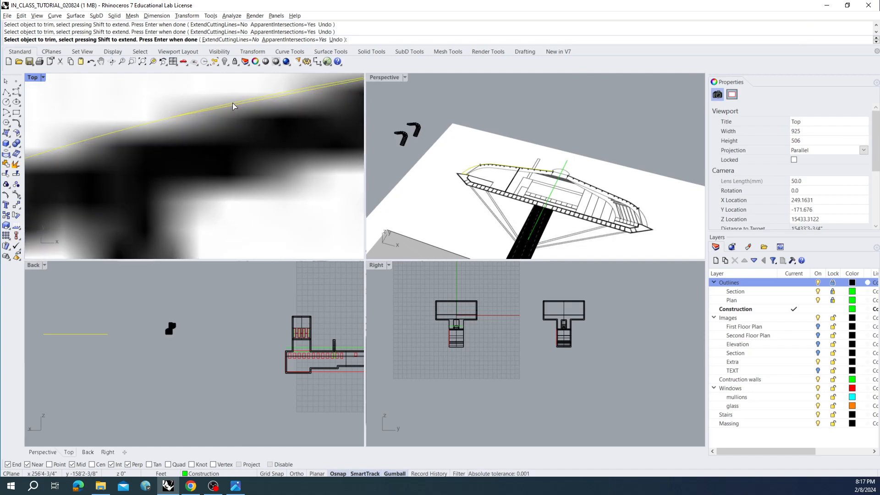
{"action": "left_click", "coordinate": [230, 103]}
{"action": "left_click", "coordinate": [261, 122]}
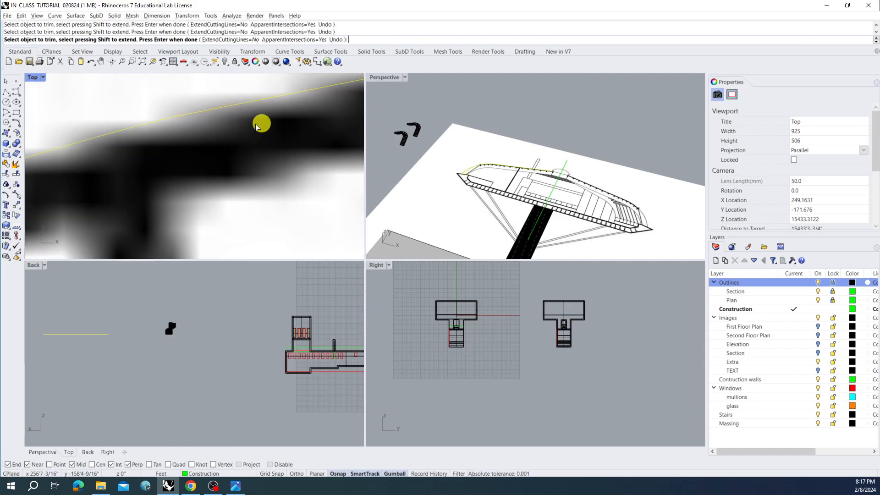
{"action": "scroll", "coordinate": [174, 134], "scroll_direction": "down", "scroll_amount": 3}
{"action": "scroll", "coordinate": [245, 138], "scroll_direction": "down", "scroll_amount": 10}
{"action": "scroll", "coordinate": [204, 179], "scroll_direction": "up", "scroll_amount": 7}
{"action": "right_click", "coordinate": [227, 189]}
{"action": "scroll", "coordinate": [191, 187], "scroll_direction": "down", "scroll_amount": 5}
{"action": "scroll", "coordinate": [196, 183], "scroll_direction": "down", "scroll_amount": 3}
{"action": "scroll", "coordinate": [233, 138], "scroll_direction": "down", "scroll_amount": 3}
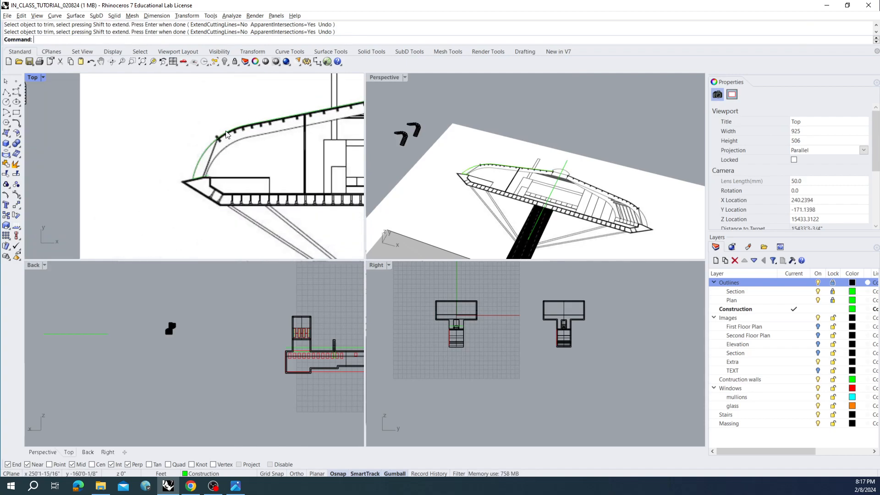
Join the trimmed roof arc and the straight roof slope line into one curve
{"action": "left_click", "coordinate": [232, 133]}
{"action": "left_click", "coordinate": [256, 154]}
{"action": "left_click", "coordinate": [289, 121], "text": "shift"}
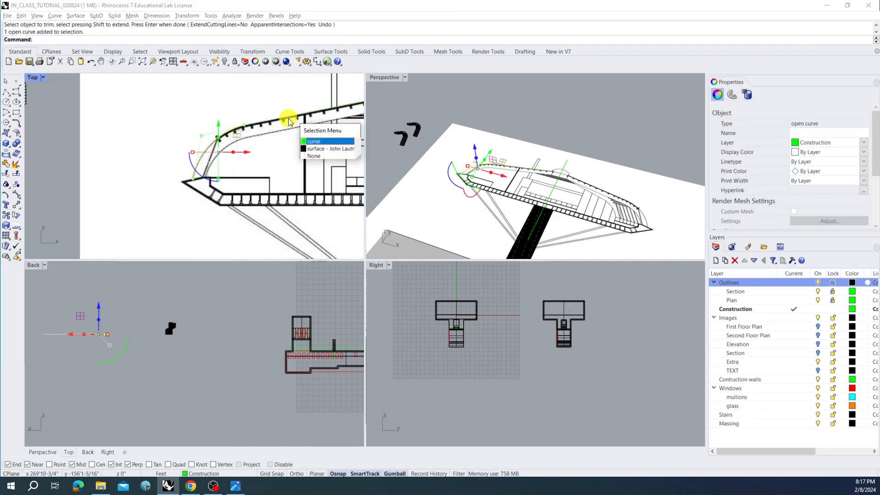
{"action": "left_click", "coordinate": [311, 139]}
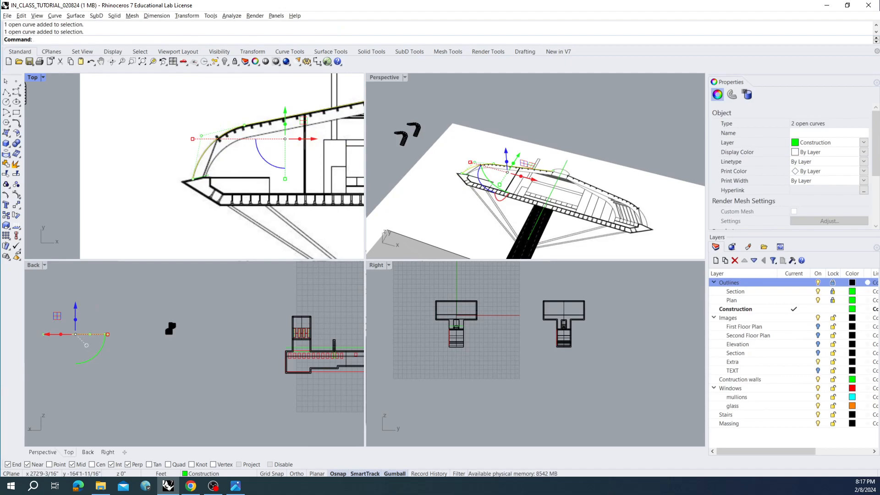
{"action": "key", "text": "Return"}
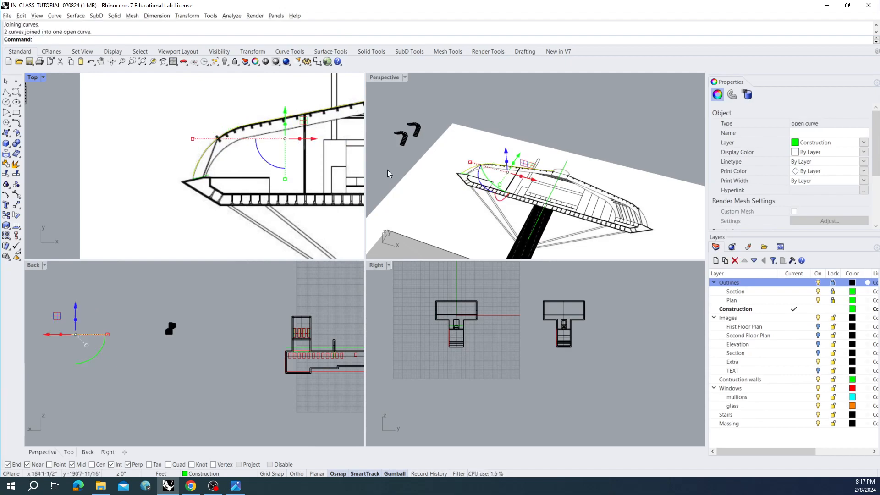
Lock the Extra layer that holds the section drawing image
{"action": "left_click", "coordinate": [329, 193]}
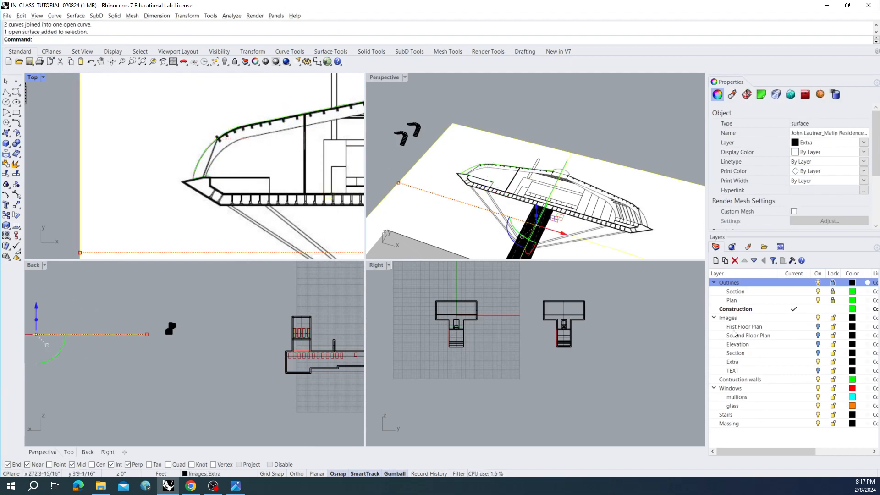
{"action": "left_click", "coordinate": [833, 362]}
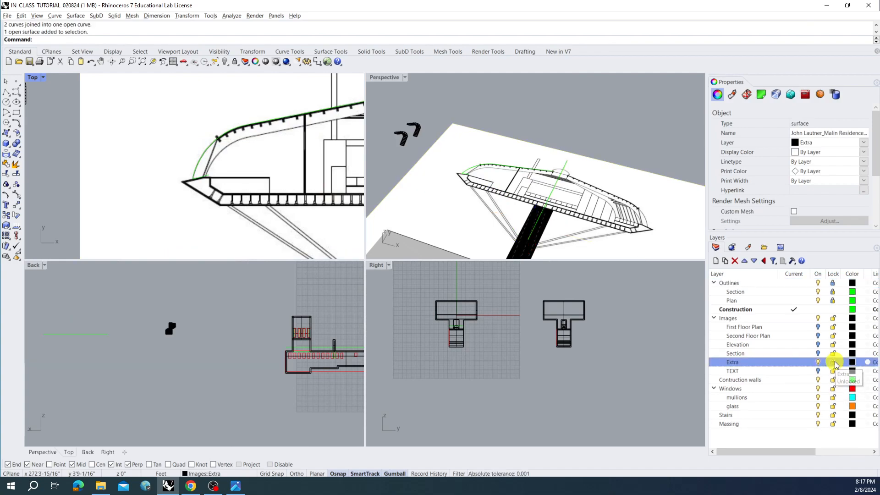
{"action": "right_click_drag", "start_coordinate": [250, 168], "coordinate": [215, 193]}
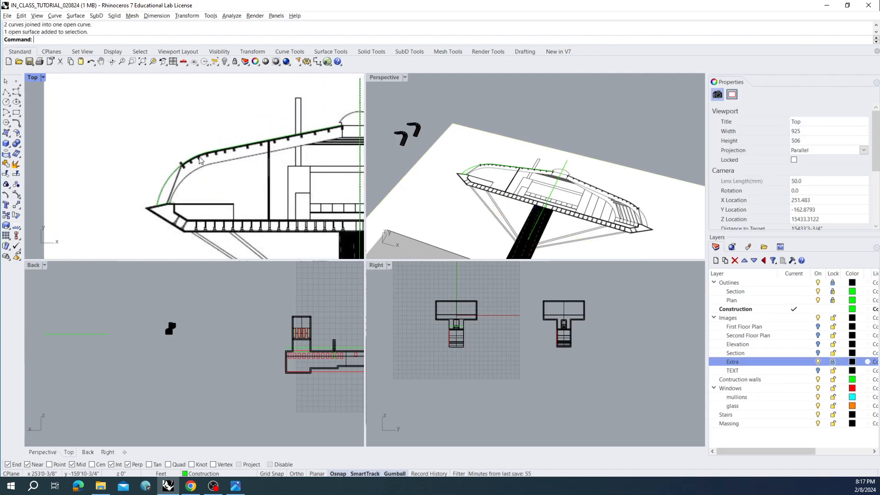
Start offsetting the joined roof curve in the enlarged Top view with the ThroughPoint option
{"action": "left_click", "coordinate": [198, 155]}
{"action": "double_click", "coordinate": [29, 78]}
{"action": "right_click_drag", "start_coordinate": [517, 227], "coordinate": [411, 216]}
{"action": "scroll", "coordinate": [412, 217], "scroll_direction": "up", "scroll_amount": 2}
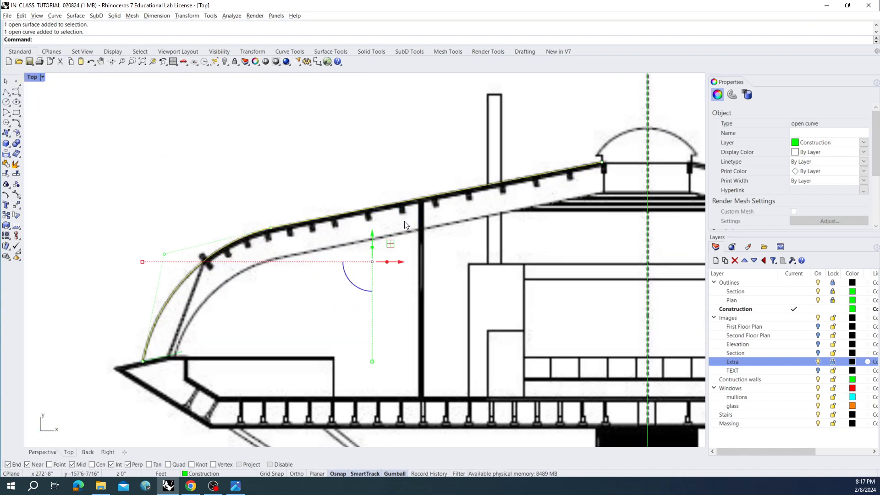
{"action": "right_click", "coordinate": [307, 228]}
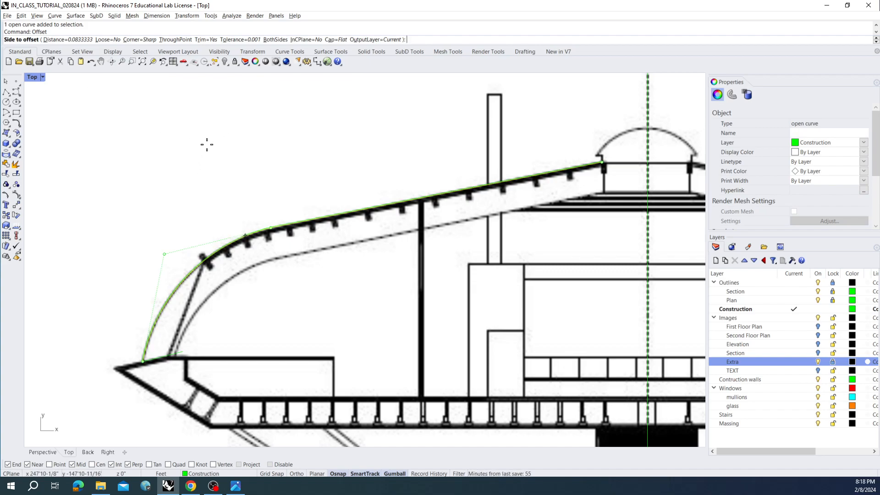
{"action": "left_click", "coordinate": [174, 39]}
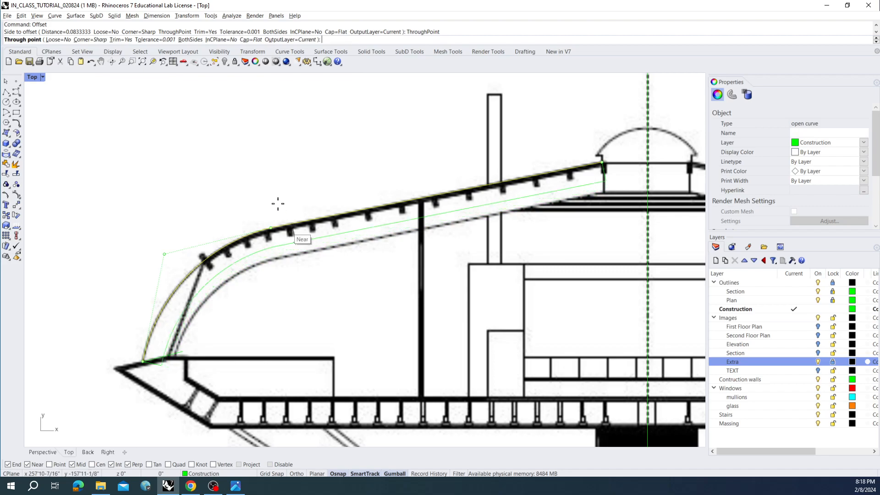
{"action": "scroll", "coordinate": [247, 124], "scroll_direction": "down", "scroll_amount": 2}
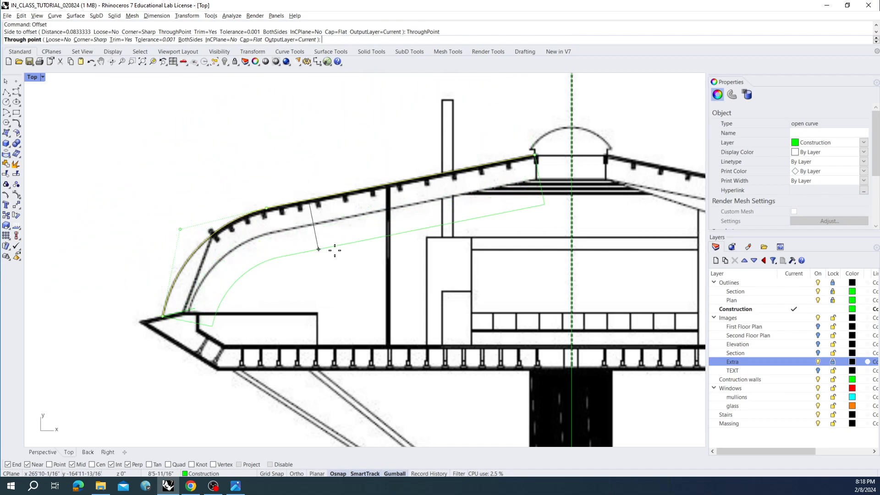
Try the offset with Cap set to None and return the option to Flat
{"action": "left_click", "coordinate": [250, 40]}
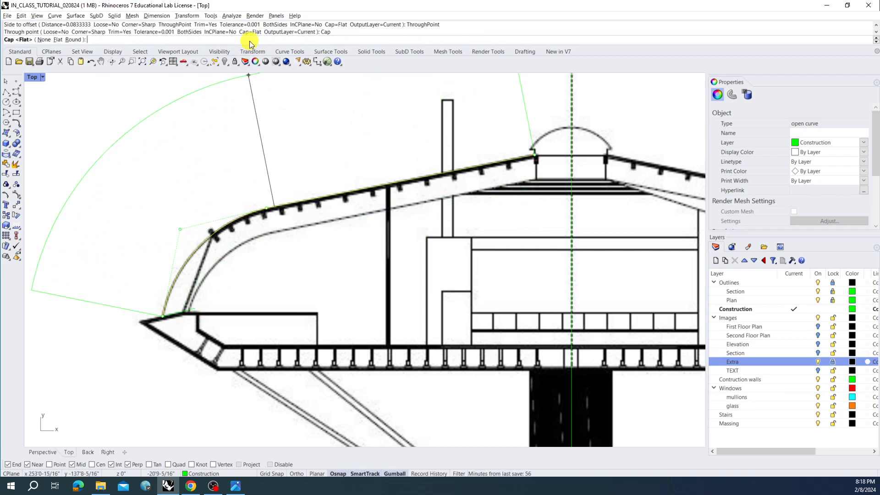
{"action": "left_click", "coordinate": [44, 40]}
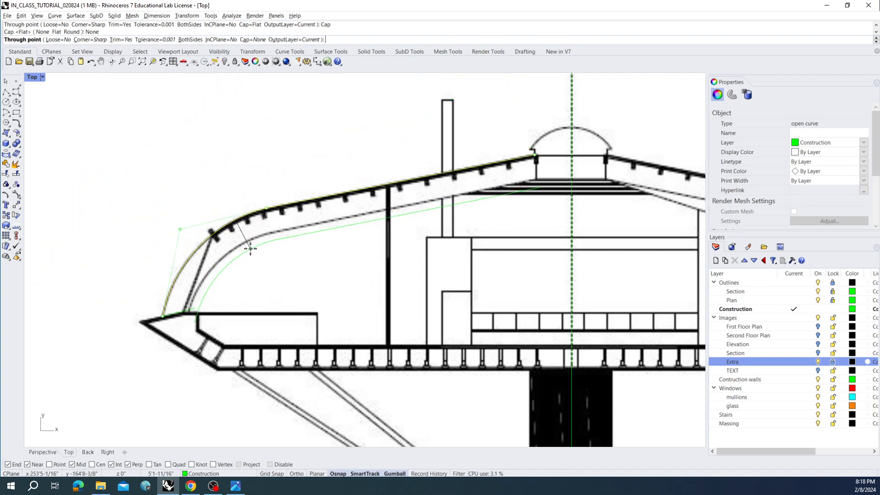
{"action": "left_click", "coordinate": [251, 39]}
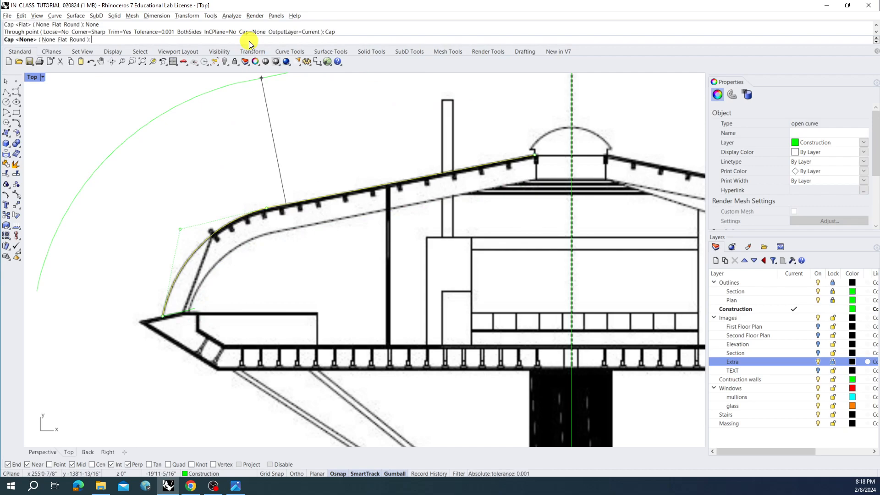
{"action": "left_click", "coordinate": [61, 39]}
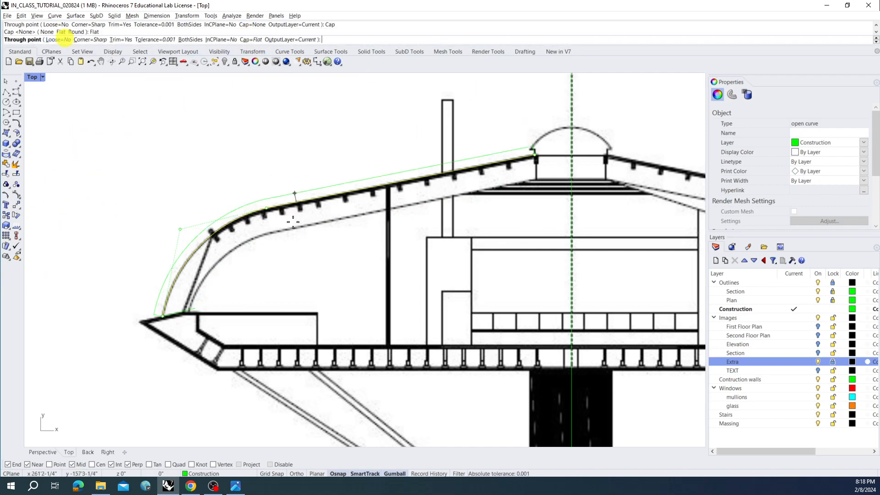
Place the flat-capped offset through the drawing's thin inner roof line to form a closed roof profile, and clear the selection
{"action": "scroll", "coordinate": [232, 259], "scroll_direction": "up", "scroll_amount": 3}
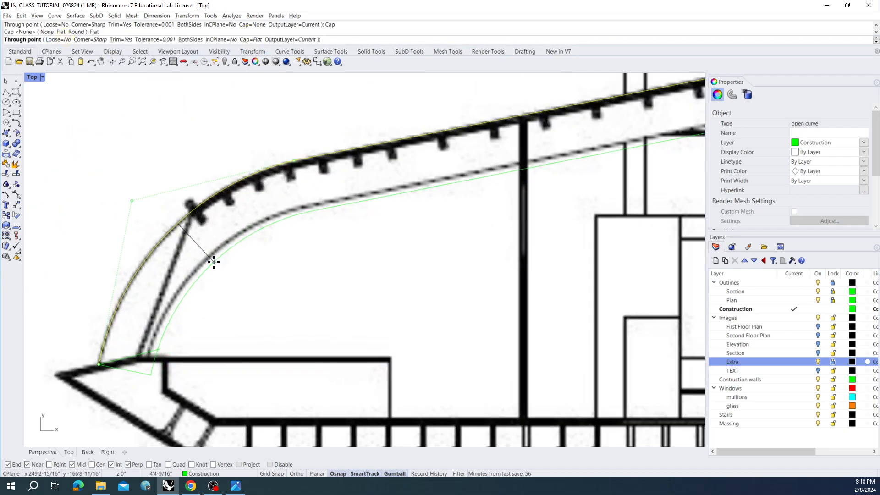
{"action": "left_click", "coordinate": [239, 233]}
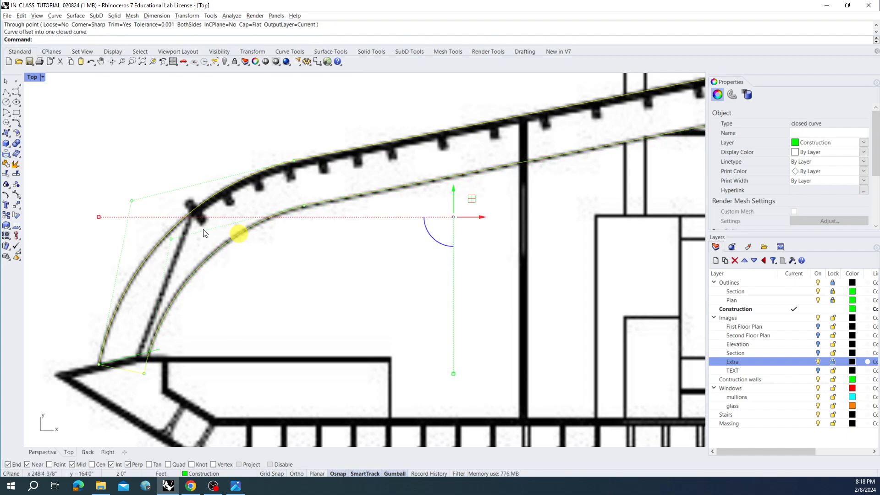
{"action": "scroll", "coordinate": [205, 231], "scroll_direction": "down", "scroll_amount": 4}
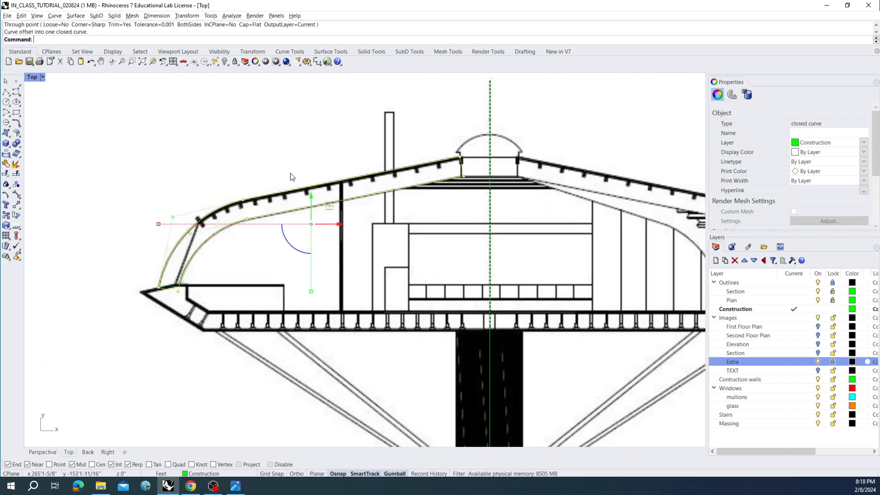
{"action": "key", "text": "Escape"}
Rotate the closed roof profile together with the section's vertical centre line 90 degrees about the X axis to stand them upright
{"action": "left_click", "coordinate": [288, 197]}
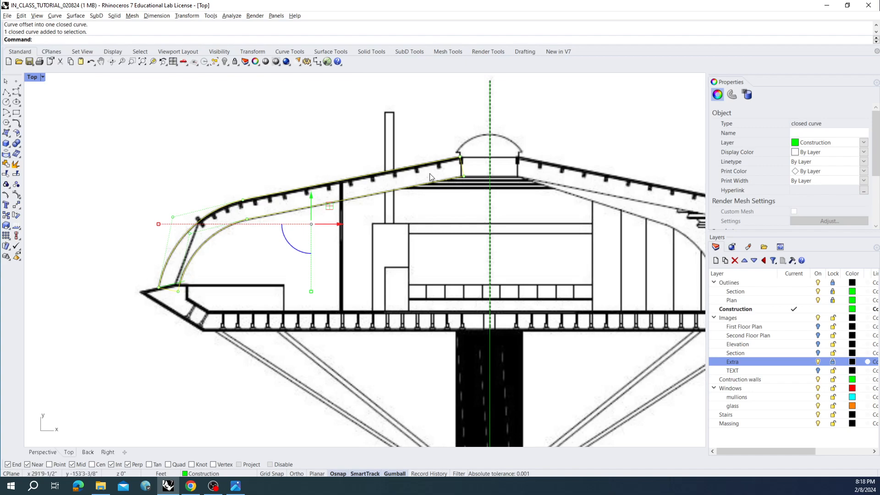
{"action": "scroll", "coordinate": [430, 173], "scroll_direction": "down", "scroll_amount": 4}
{"action": "scroll", "coordinate": [449, 157], "scroll_direction": "up", "scroll_amount": 4}
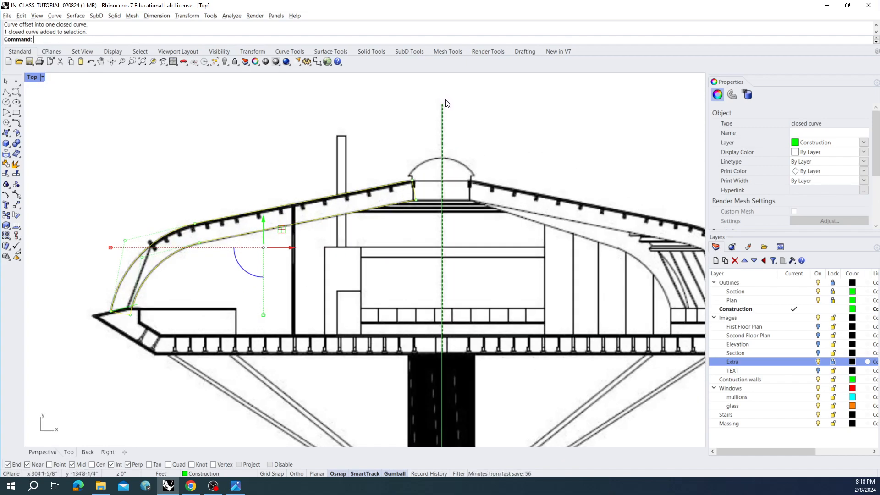
{"action": "left_click", "coordinate": [442, 238], "text": "shift"}
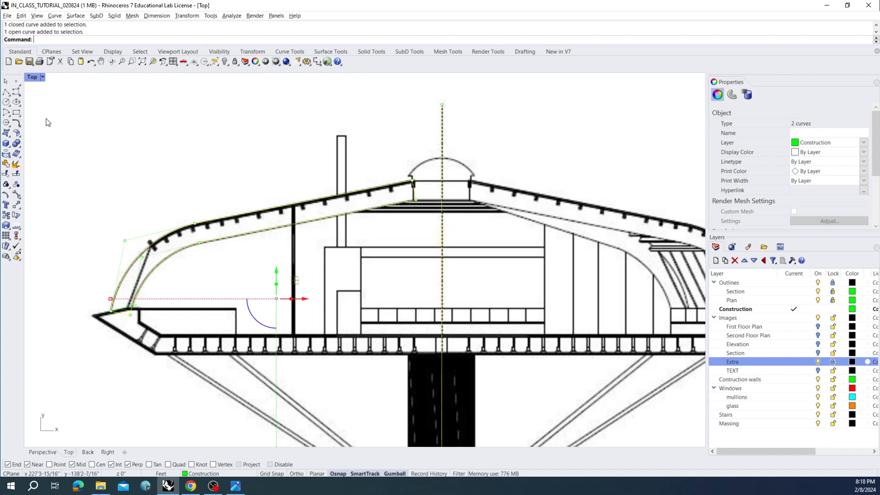
{"action": "double_click", "coordinate": [32, 77]}
{"action": "mouse_move", "coordinate": [415, 198]}
{"action": "right_mouse_down"}
{"action": "mouse_move", "coordinate": [501, 162]}
{"action": "mouse_move", "coordinate": [489, 156]}
{"action": "right_mouse_up"}
{"action": "scroll", "coordinate": [470, 147], "scroll_direction": "up", "scroll_amount": 7}
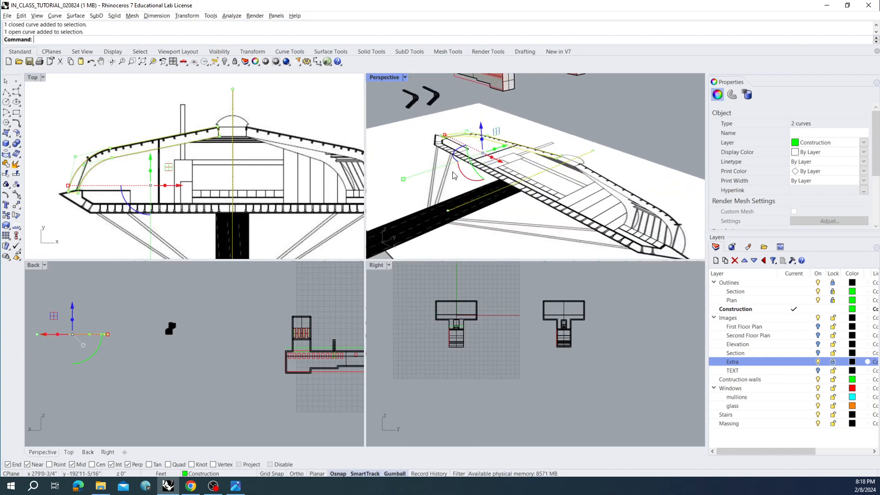
{"action": "left_click", "coordinate": [460, 173]}
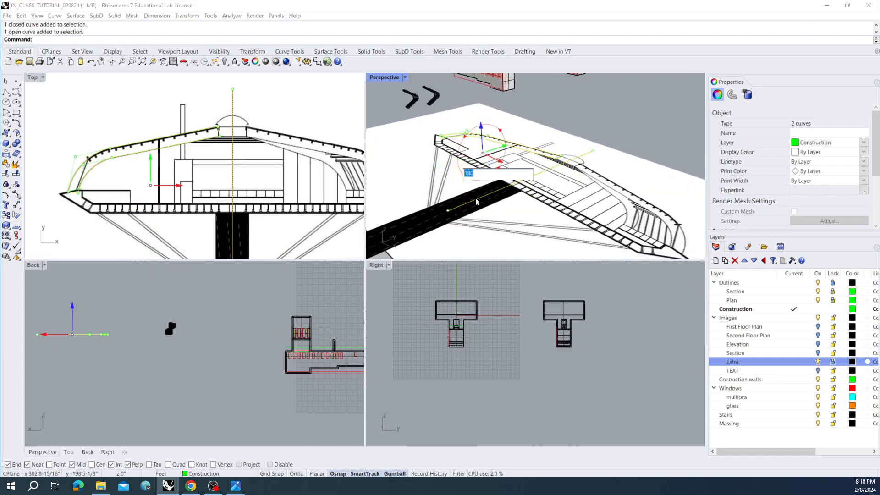
{"action": "type", "text": "90"}
{"action": "key", "text": "Return"}
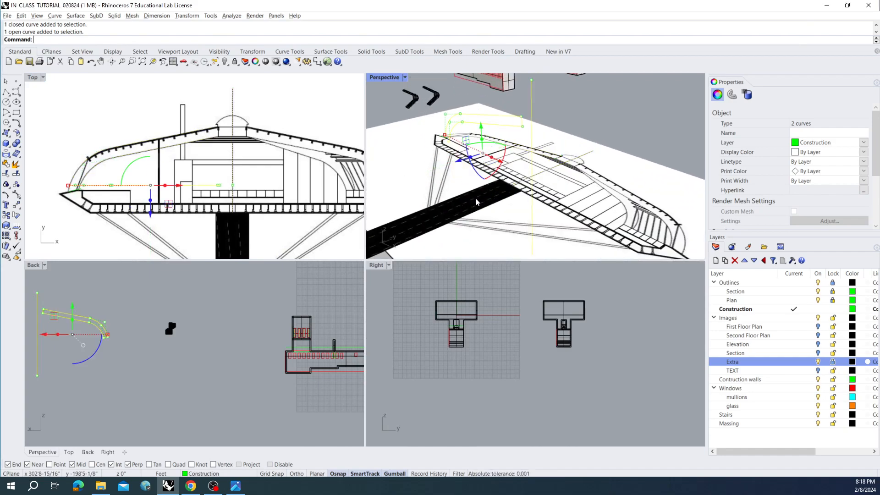
Start revolving the closed roof profile, using the section's upright vertical centre line as the revolve axis
{"action": "mouse_move", "coordinate": [526, 153]}
{"action": "right_mouse_down"}
{"action": "mouse_move", "coordinate": [536, 142]}
{"action": "mouse_move", "coordinate": [568, 146]}
{"action": "mouse_move", "coordinate": [514, 161]}
{"action": "right_mouse_up"}
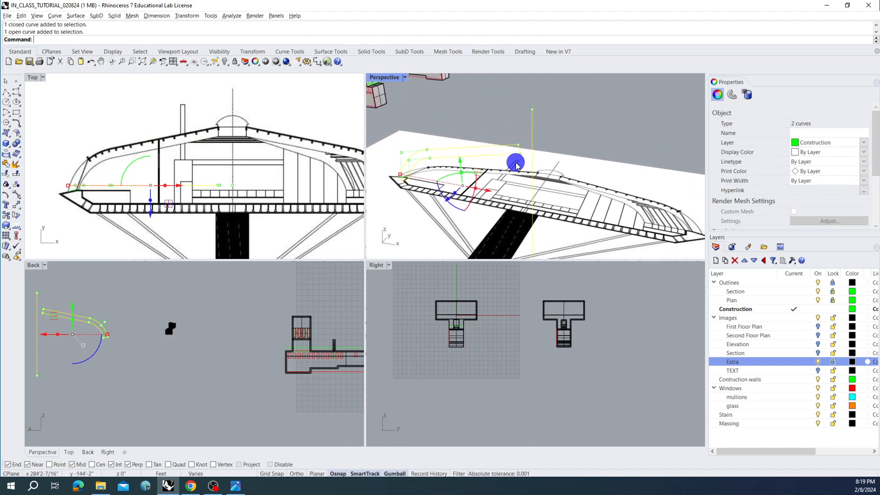
{"action": "key", "text": "Escape"}
{"action": "left_click", "coordinate": [502, 150]}
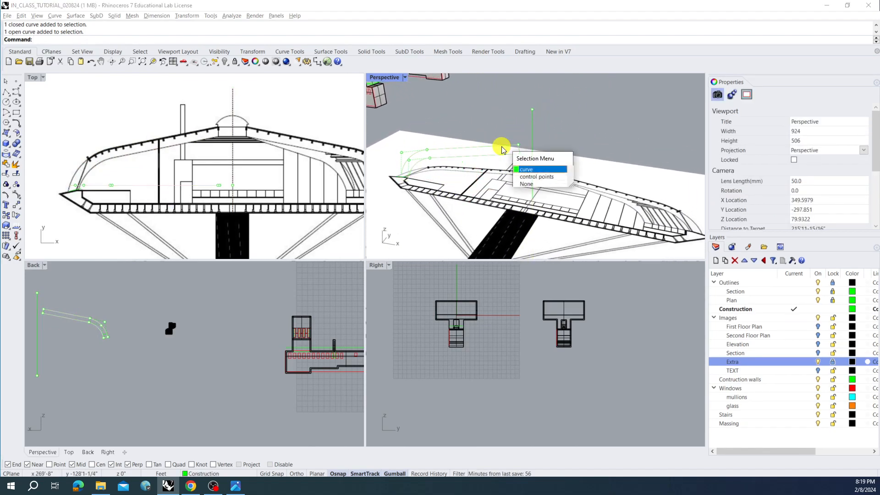
{"action": "left_click", "coordinate": [523, 169]}
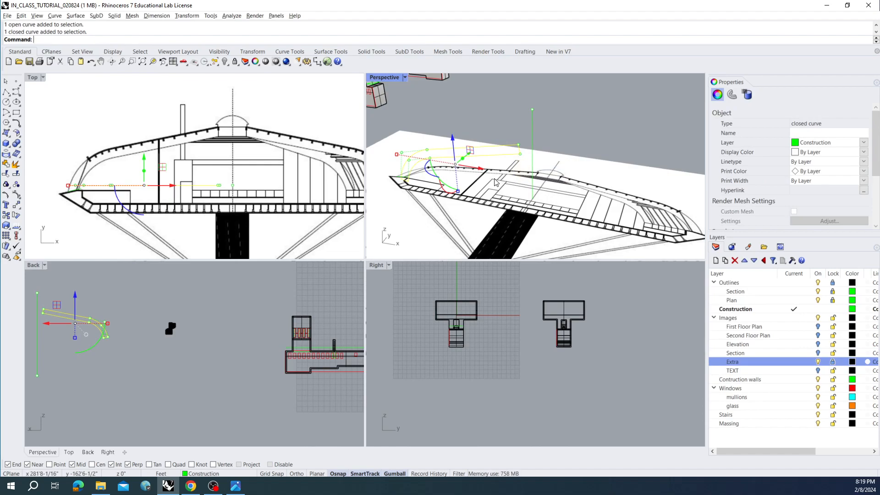
{"action": "type", "text": "volve"}
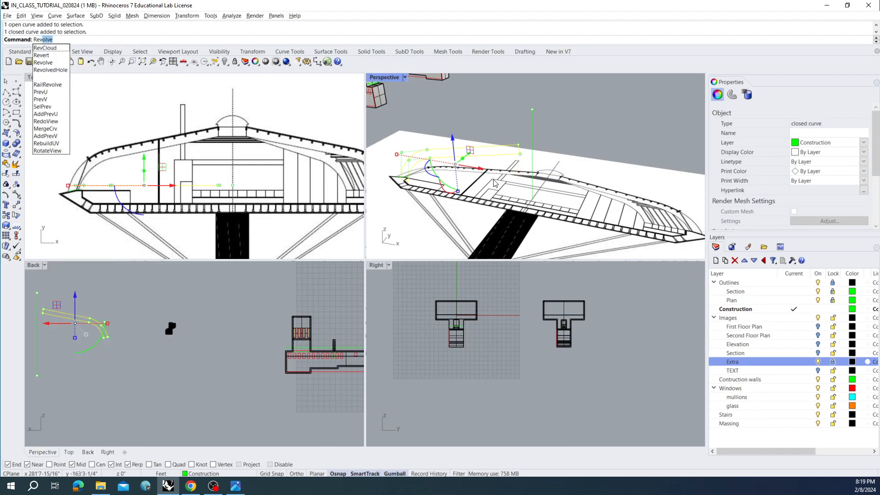
{"action": "key", "text": "Return"}
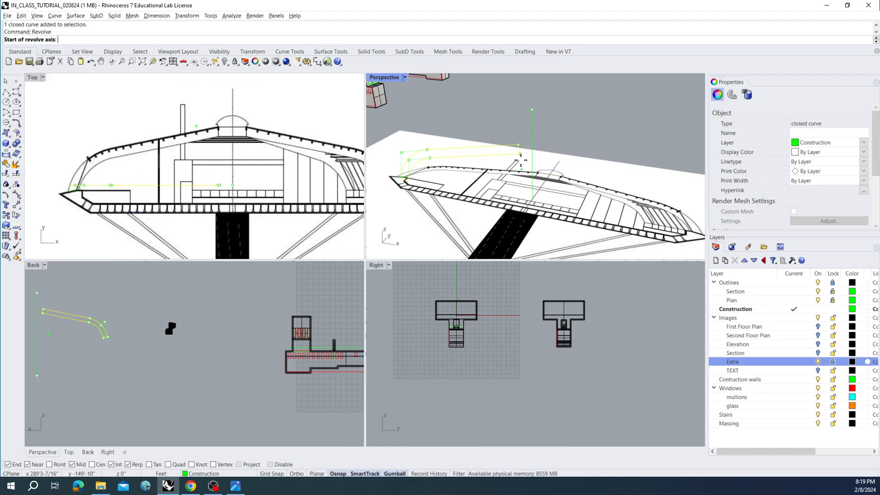
{"action": "left_click", "coordinate": [532, 109]}
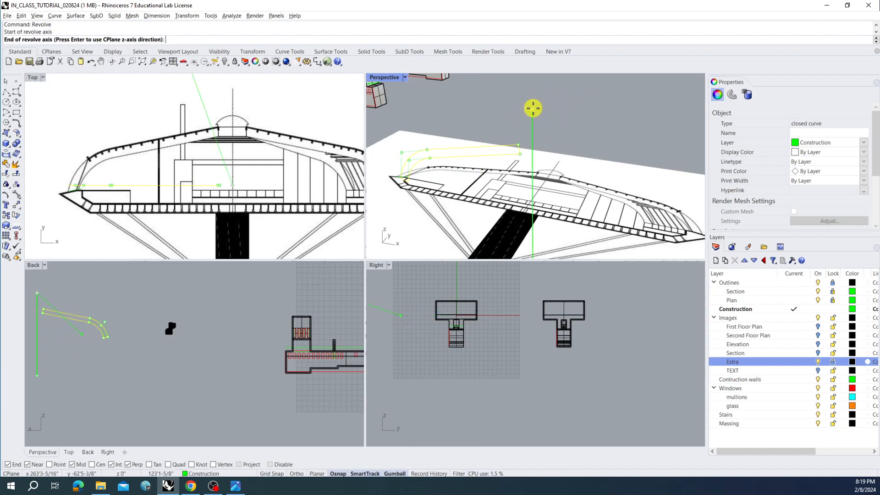
{"action": "scroll", "coordinate": [533, 109], "scroll_direction": "down", "scroll_amount": 5}
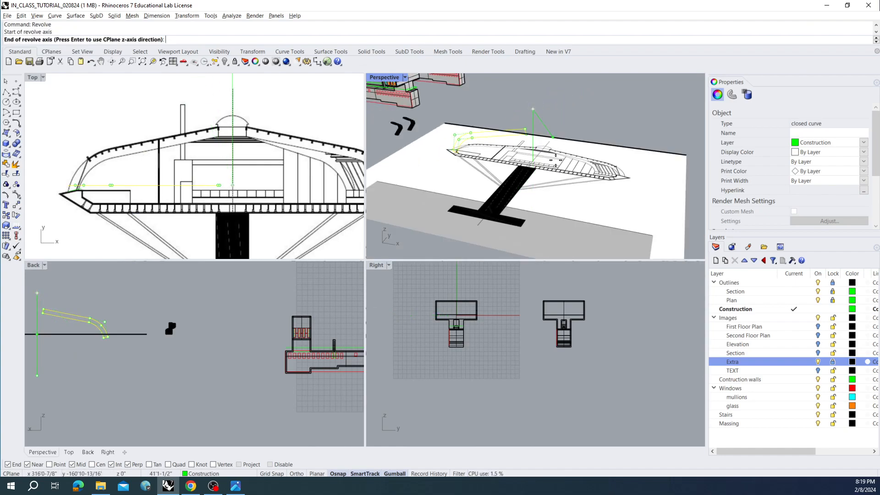
{"action": "left_click", "coordinate": [534, 207]}
Complete the roof revolve with the FullCircle option and clear the selection
{"action": "scroll", "coordinate": [533, 207], "scroll_direction": "down", "scroll_amount": 3}
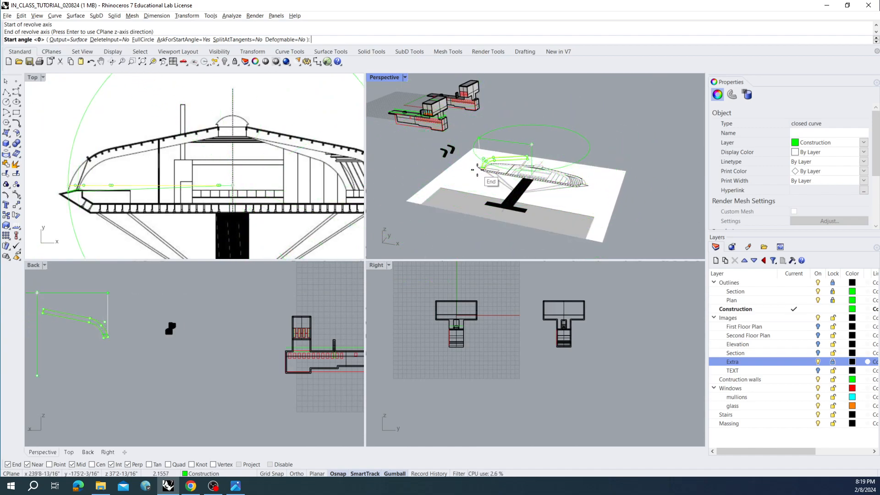
{"action": "scroll", "coordinate": [502, 197], "scroll_direction": "up", "scroll_amount": 2}
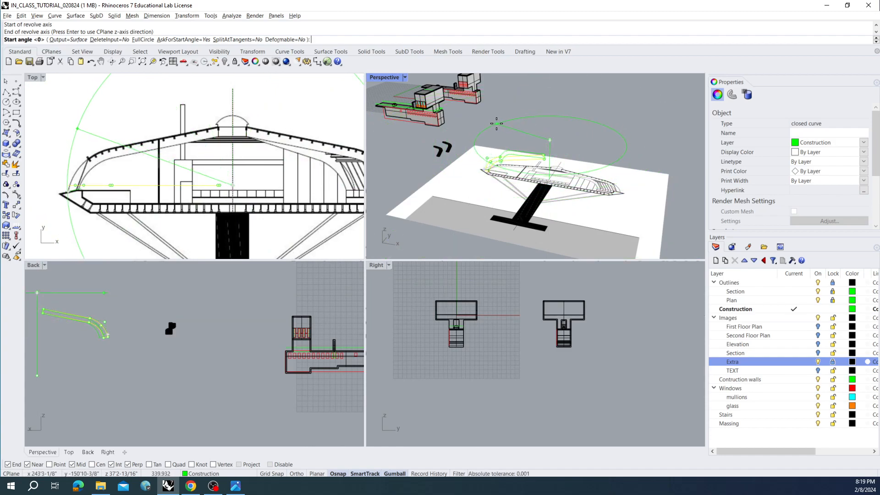
{"action": "scroll", "coordinate": [498, 124], "scroll_direction": "up", "scroll_amount": 2}
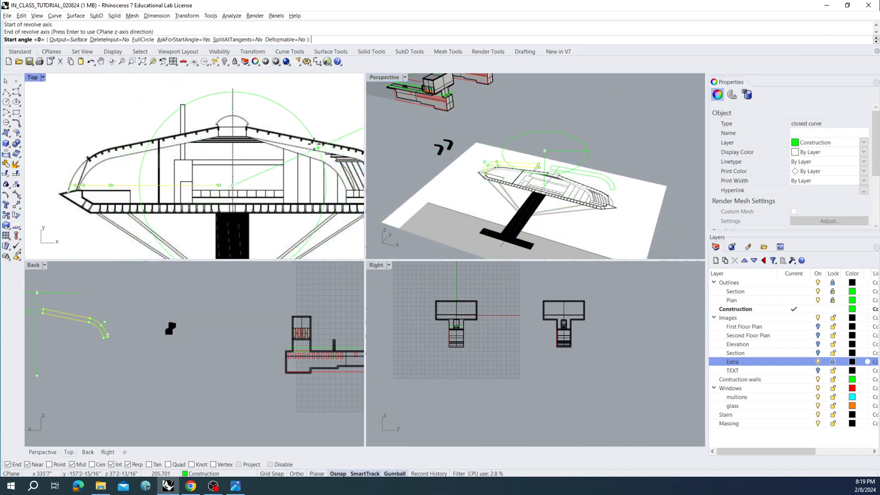
{"action": "left_click", "coordinate": [142, 41]}
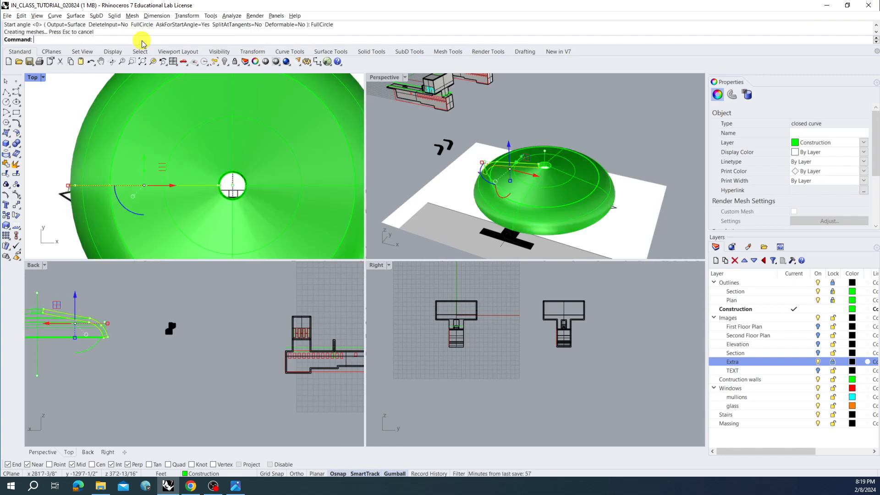
{"action": "left_click", "coordinate": [562, 122]}
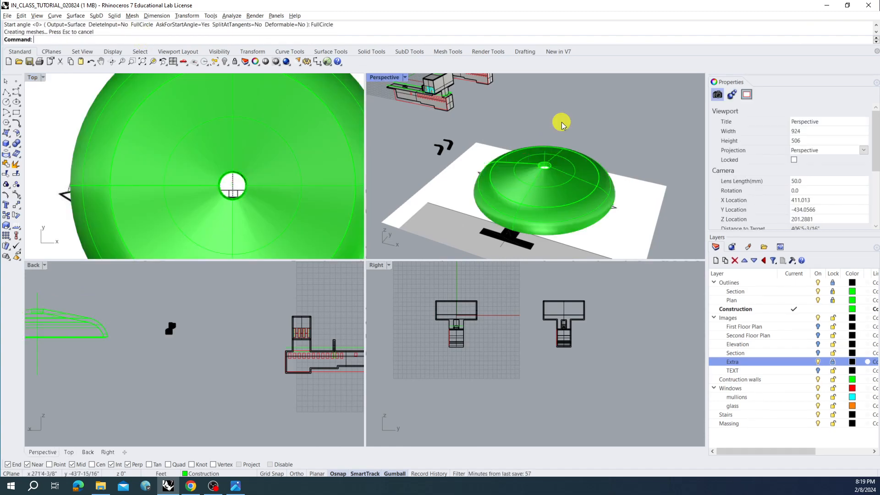
{"action": "left_click", "coordinate": [566, 158]}
{"action": "right_click_drag", "start_coordinate": [579, 169], "coordinate": [549, 138]}
{"action": "key", "text": "Escape"}
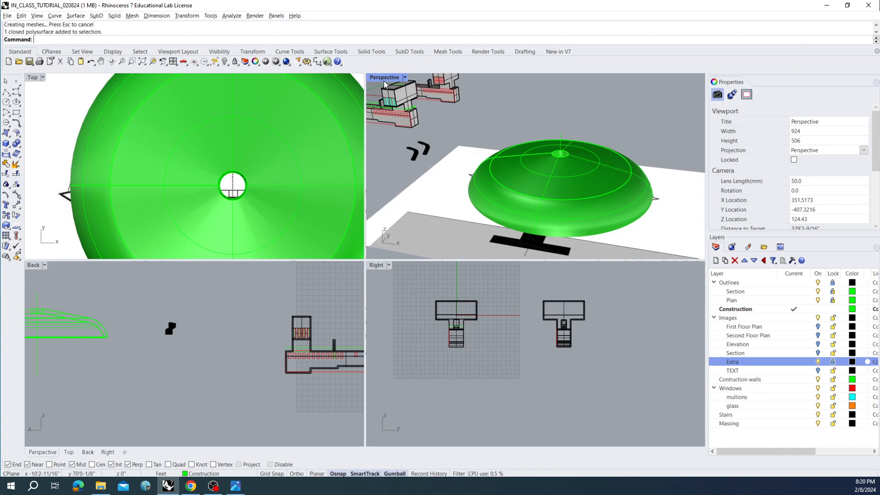
Zoom to the nearer building massing and examine the gap between the two T-shaped masses
{"action": "scroll", "coordinate": [499, 199], "scroll_direction": "down", "scroll_amount": 4}
{"action": "right_click_drag", "start_coordinate": [547, 209], "coordinate": [547, 211]}
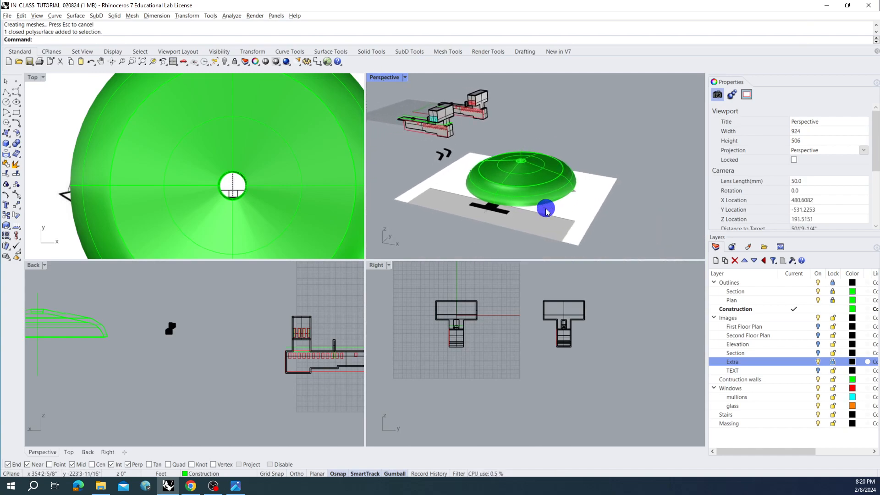
{"action": "right_click_drag", "start_coordinate": [511, 129], "coordinate": [511, 184], "text": "shift"}
{"action": "scroll", "coordinate": [581, 167], "scroll_direction": "up", "scroll_amount": 8}
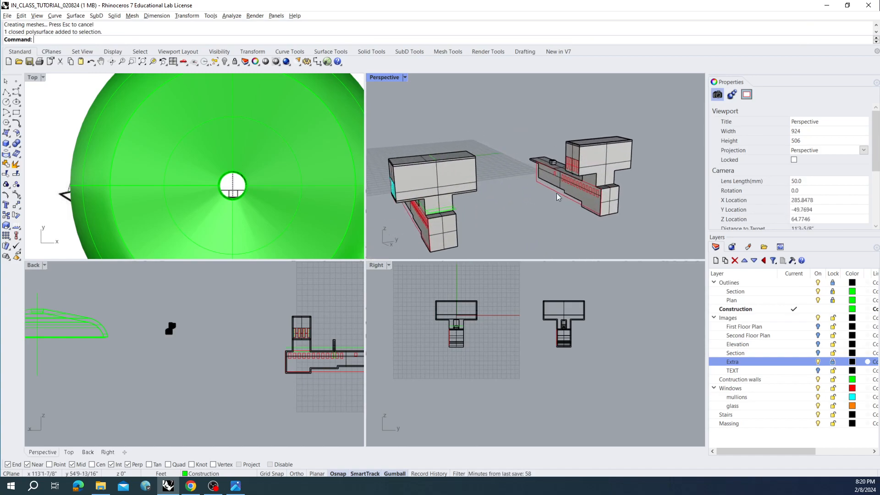
{"action": "left_click", "coordinate": [465, 218]}
{"action": "type", "text": "Z"}
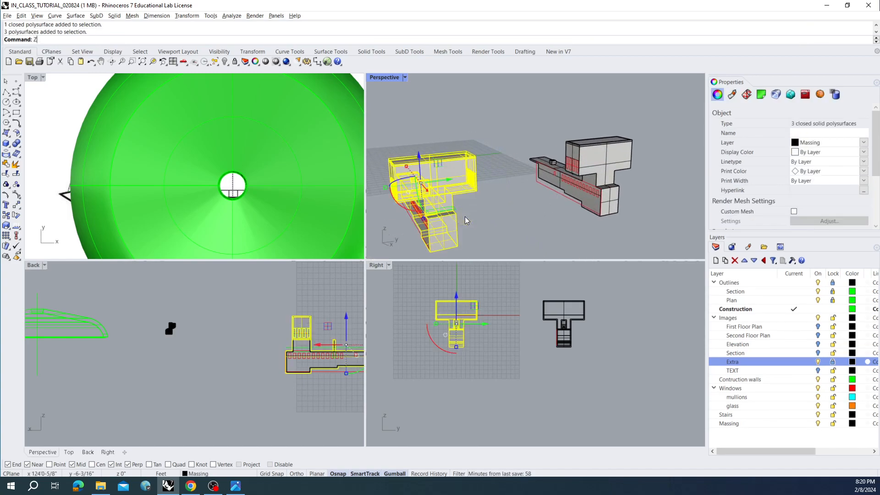
{"action": "type", "text": "S"}
{"action": "right_click", "coordinate": [464, 216]}
{"action": "right_click_drag", "start_coordinate": [566, 207], "coordinate": [481, 178]}
{"action": "left_click", "coordinate": [481, 177]}
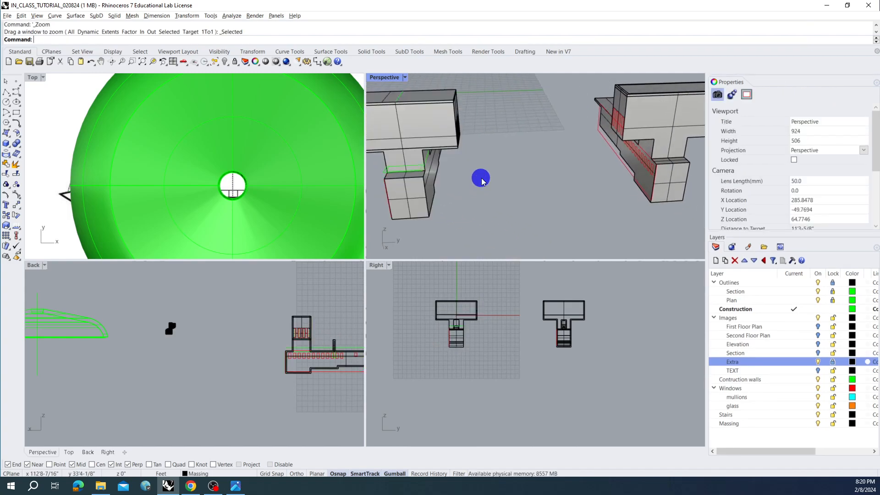
Draw a 3Point rectangle spanning the gap between the facing corners of the two massings' upper blocks
{"action": "left_click", "coordinate": [17, 113]}
{"action": "left_click", "coordinate": [75, 39]}
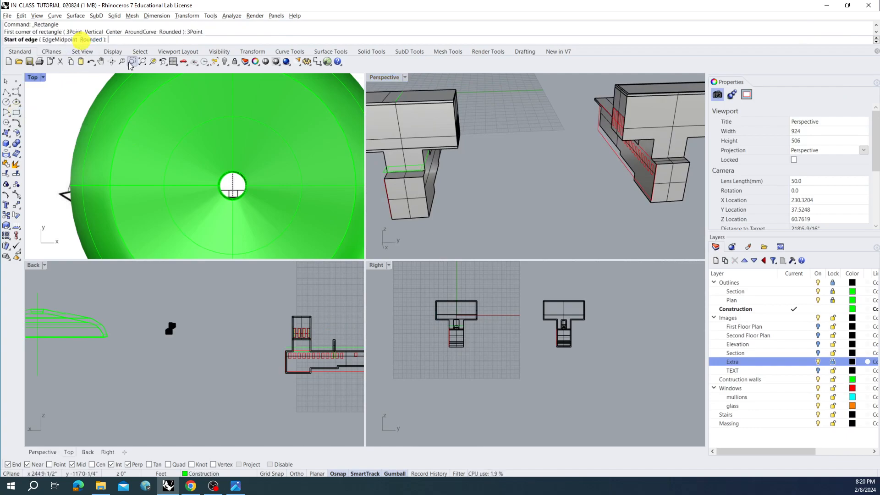
{"action": "right_click_drag", "start_coordinate": [394, 105], "coordinate": [428, 112]}
{"action": "left_click", "coordinate": [425, 117]}
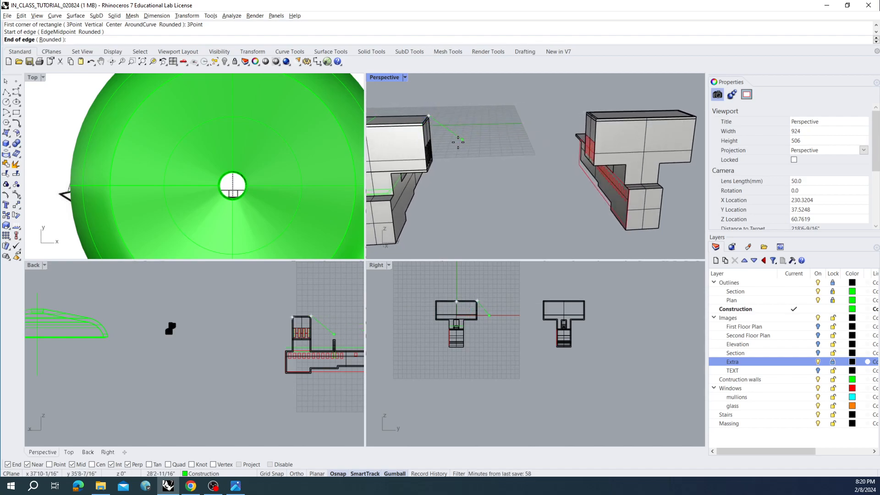
{"action": "left_click", "coordinate": [427, 171]}
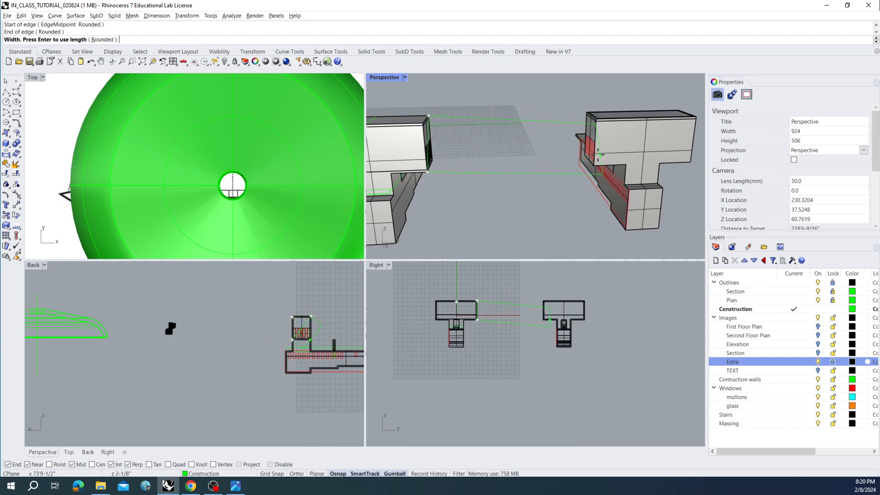
{"action": "left_click", "coordinate": [587, 109]}
{"action": "mouse_move", "coordinate": [586, 111]}
{"action": "right_mouse_down"}
{"action": "mouse_move", "coordinate": [544, 120]}
{"action": "mouse_move", "coordinate": [579, 114]}
{"action": "right_mouse_up"}
{"action": "left_click", "coordinate": [543, 116]}
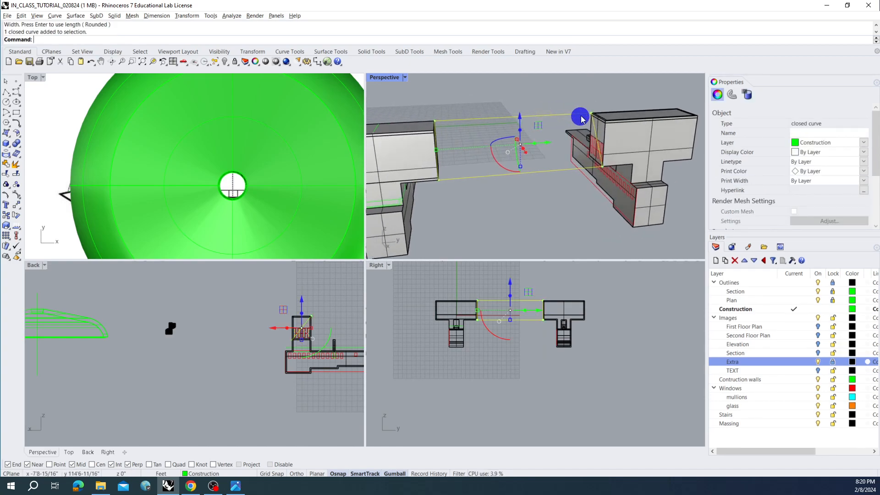
Move the rectangle's upper corner at the opposite massing slightly downward and clear the selection
{"action": "left_click", "coordinate": [590, 113], "text": "ctrl+shift"}
{"action": "left_click_drag", "start_coordinate": [589, 93], "coordinate": [589, 104]}
{"action": "left_click", "coordinate": [564, 109]}
{"action": "right_click_drag", "start_coordinate": [565, 110], "coordinate": [481, 162]}
{"action": "scroll", "coordinate": [494, 124], "scroll_direction": "up", "scroll_amount": 2}
Try SetPt on the skewed rectangle with X, Y and Z all set and aligned to World, and undo it
{"action": "left_click", "coordinate": [494, 121]}
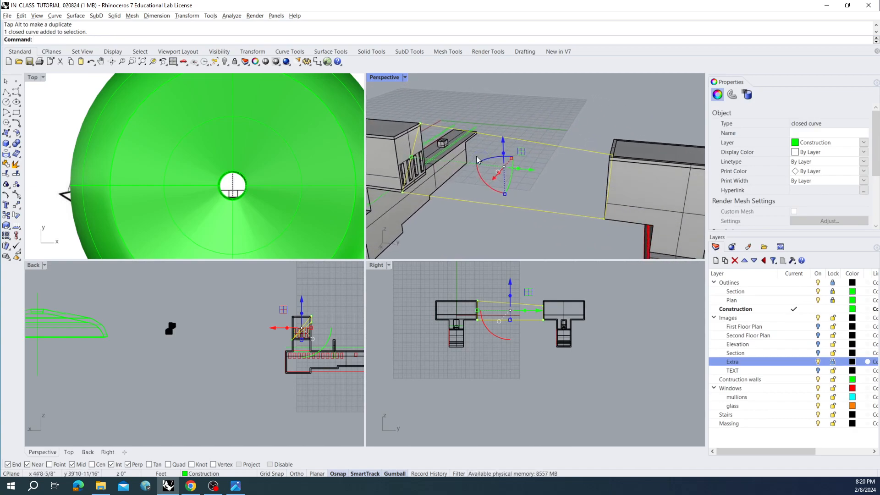
{"action": "type", "text": "et"}
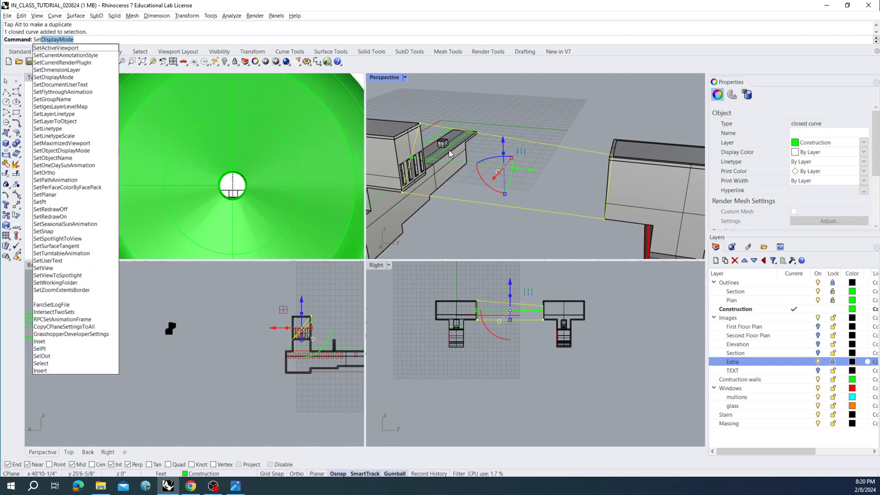
{"action": "type", "text": "Pt"}
{"action": "key", "text": "Return"}
{"action": "left_click", "coordinate": [523, 120]}
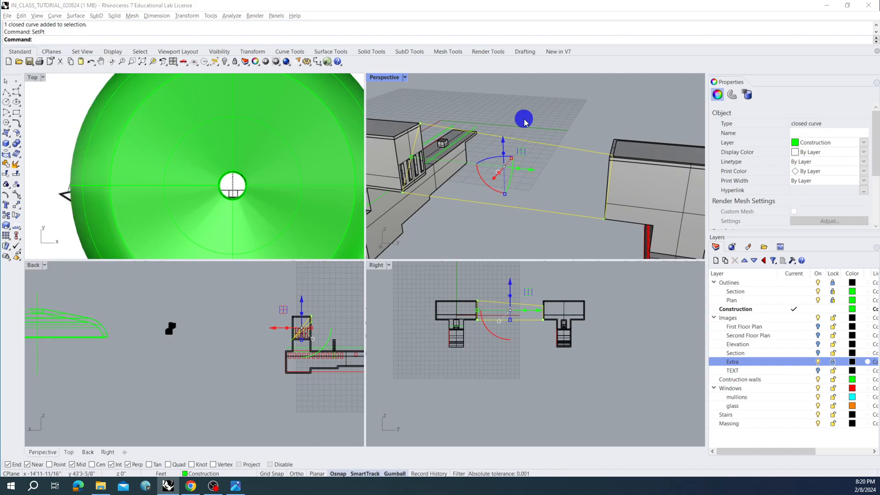
{"action": "key", "text": "Return"}
{"action": "left_click_drag", "start_coordinate": [421, 149], "coordinate": [299, 148]}
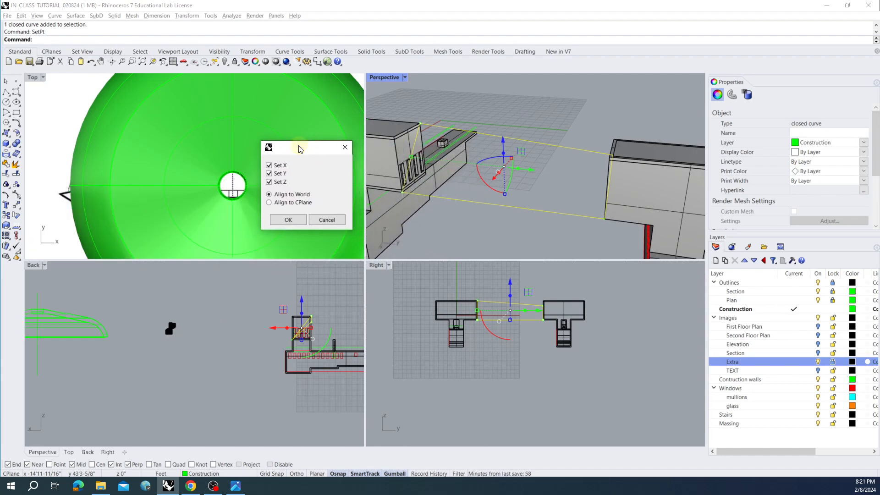
{"action": "left_click", "coordinate": [287, 220]}
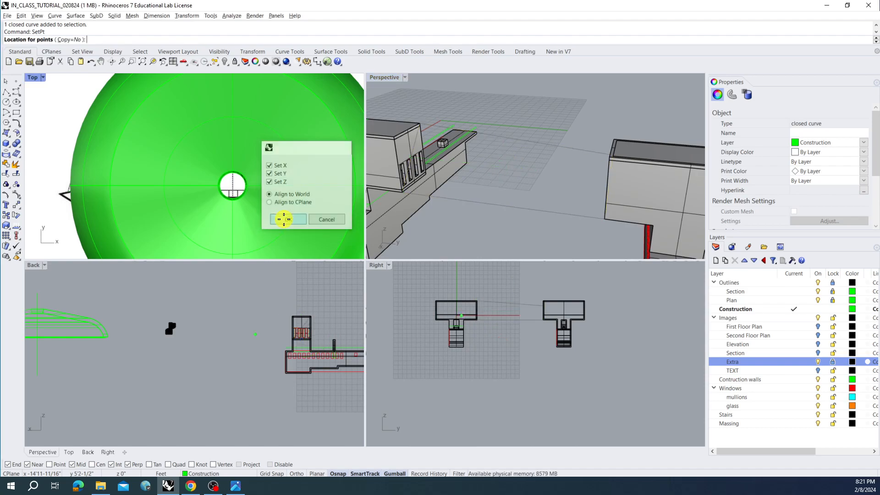
{"action": "left_click", "coordinate": [504, 179]}
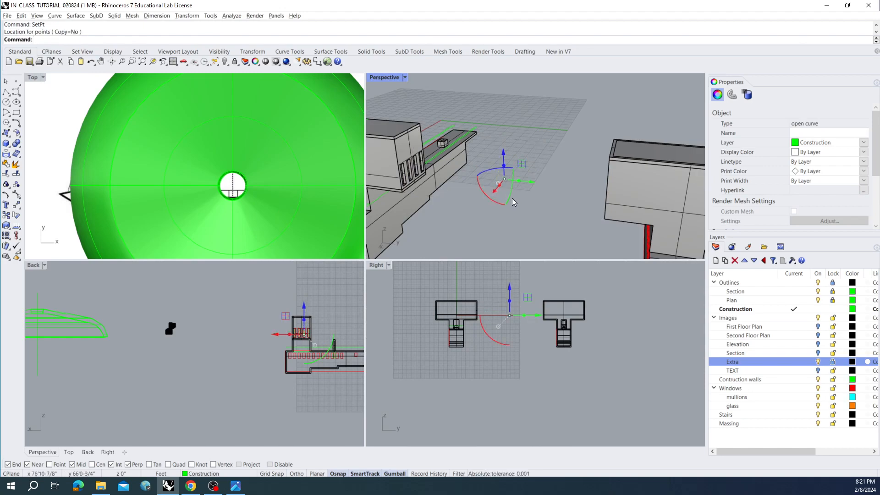
{"action": "key", "text": "ctrl+z"}
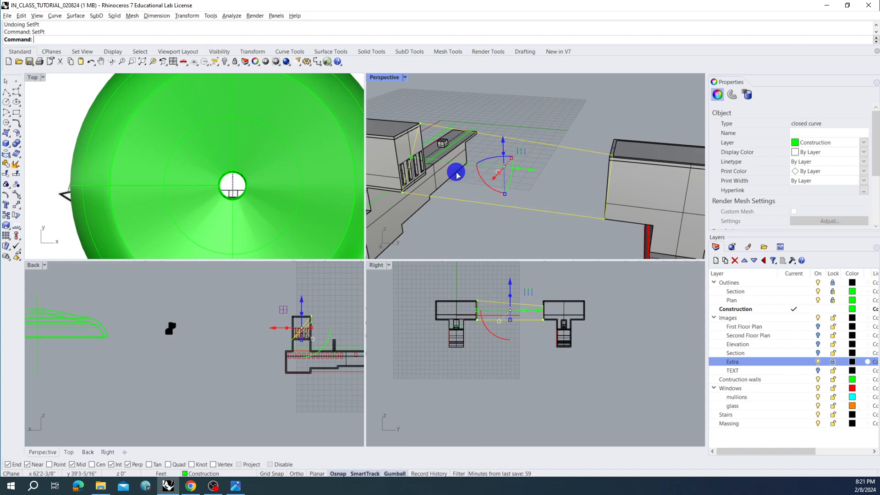
Try flattening the skewed rectangle with SetPt using only Set Z, and undo it
{"action": "right_click", "coordinate": [456, 172]}
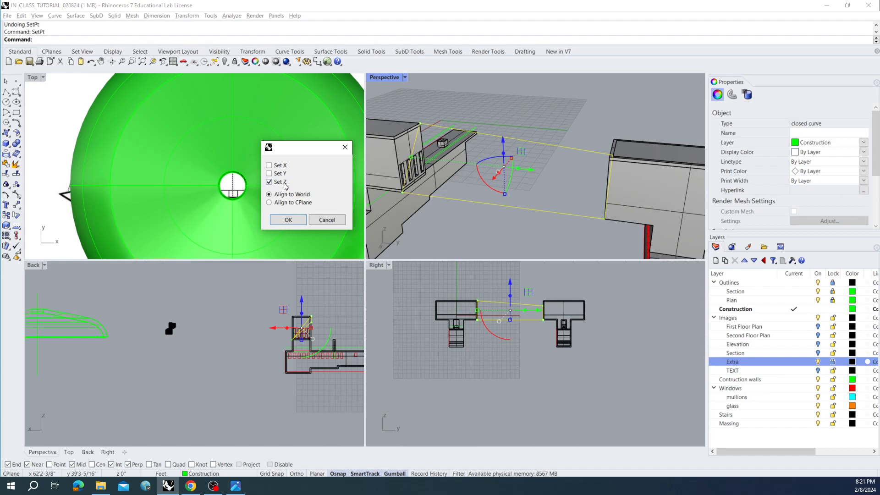
{"action": "left_click", "coordinate": [287, 220]}
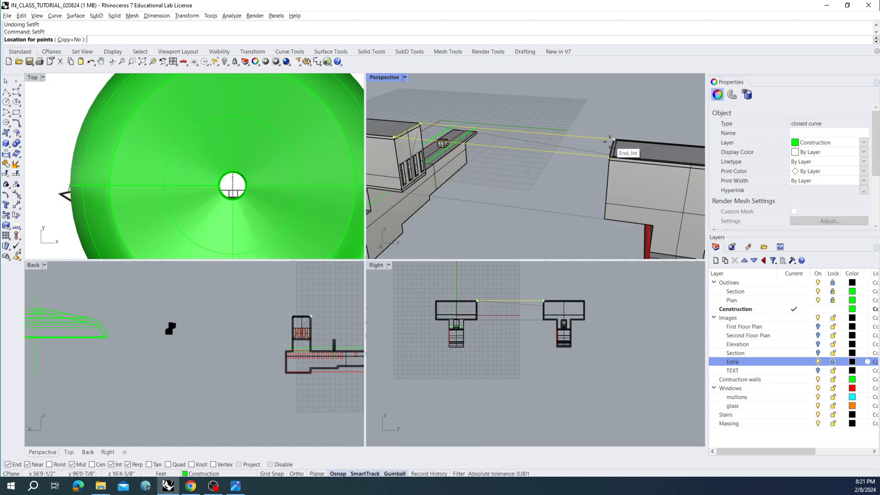
{"action": "left_click", "coordinate": [602, 215]}
{"action": "right_click_drag", "start_coordinate": [580, 224], "coordinate": [530, 220]}
{"action": "key", "text": "ctrl+z"}
Try aligning the skewed rectangle's points with SetPt using only Set X
{"action": "right_click", "coordinate": [527, 128]}
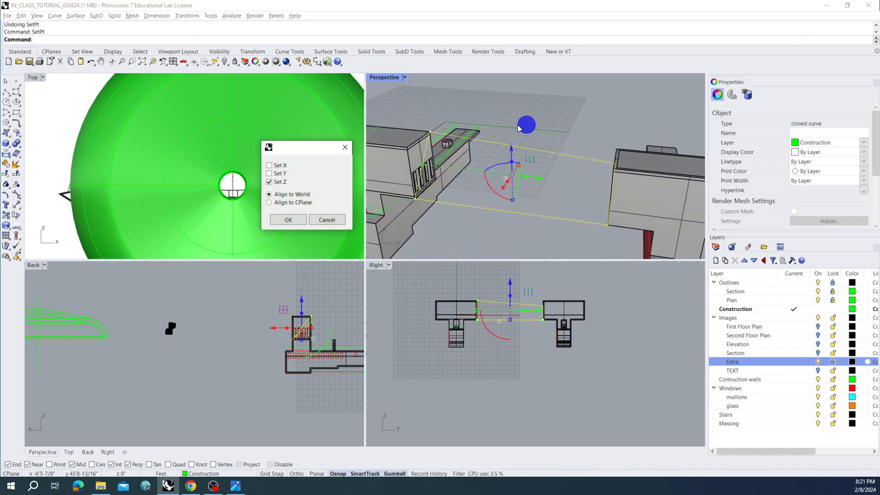
{"action": "left_click", "coordinate": [269, 165]}
{"action": "left_click", "coordinate": [269, 182]}
{"action": "left_click", "coordinate": [289, 220]}
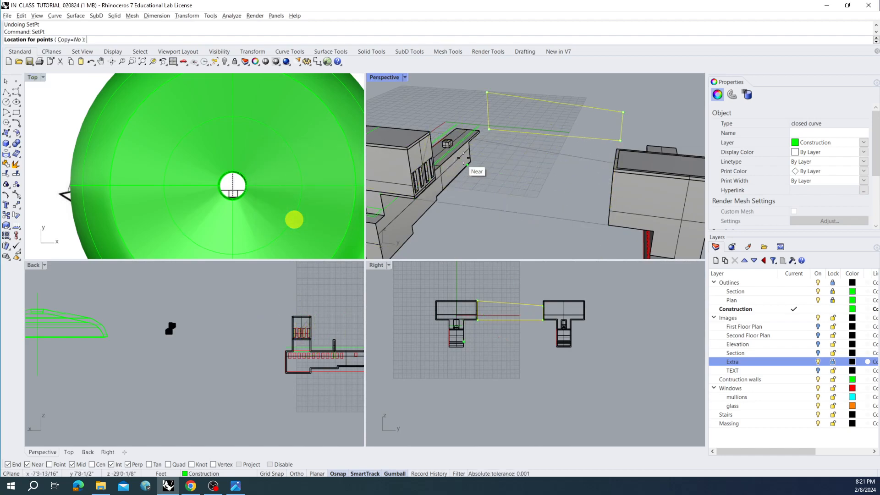
{"action": "left_click", "coordinate": [406, 152]}
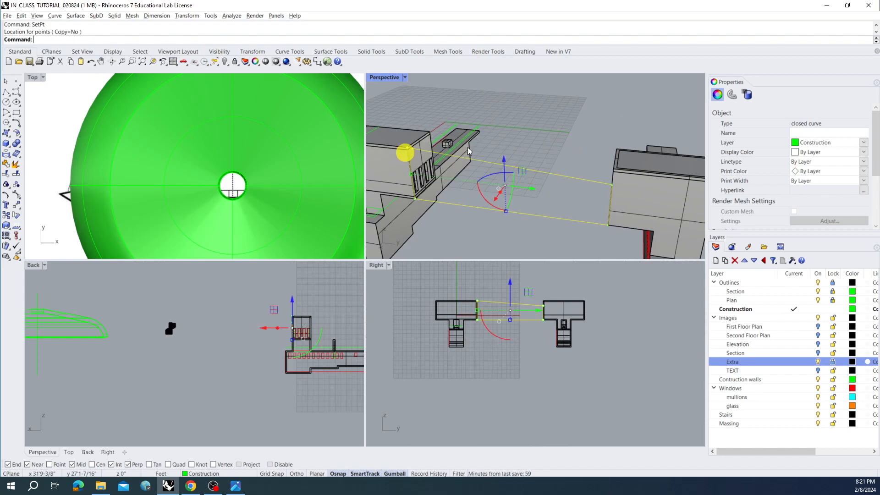
Align the skewed rectangle's points with SetPt using only Set Y, located at the upper corner of the massing with the window openings
{"action": "right_click", "coordinate": [367, 157]}
{"action": "left_click", "coordinate": [281, 172]}
{"action": "left_click", "coordinate": [281, 166]}
{"action": "left_click", "coordinate": [288, 219]}
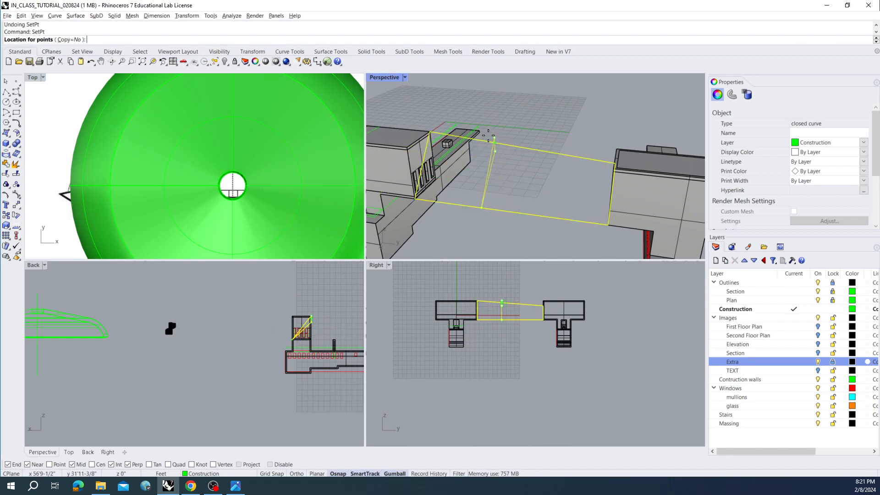
{"action": "left_click", "coordinate": [429, 133]}
{"action": "right_click_drag", "start_coordinate": [452, 146], "coordinate": [424, 141]}
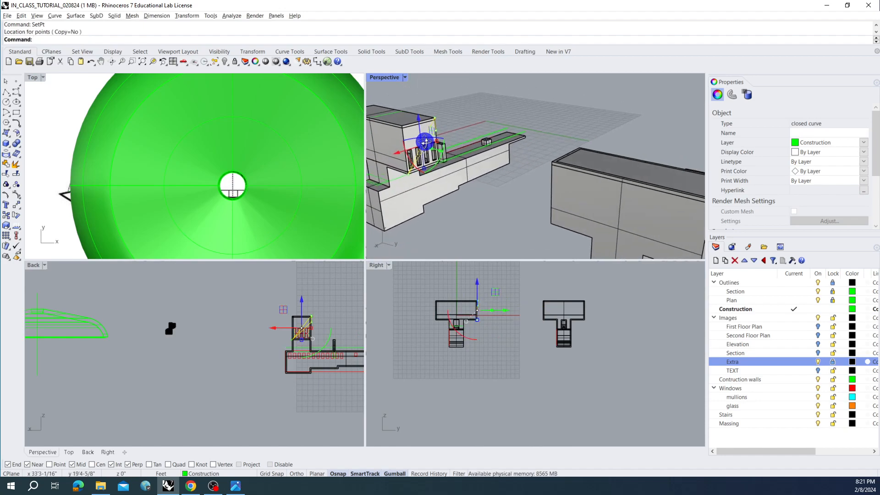
Undo the last SetPt alignment and delete the skewed rectangle between the two massing models
{"action": "scroll", "coordinate": [424, 141], "scroll_direction": "up", "scroll_amount": 4}
{"action": "key", "text": "ctrl+z"}
{"action": "scroll", "coordinate": [455, 136], "scroll_direction": "down", "scroll_amount": 6}
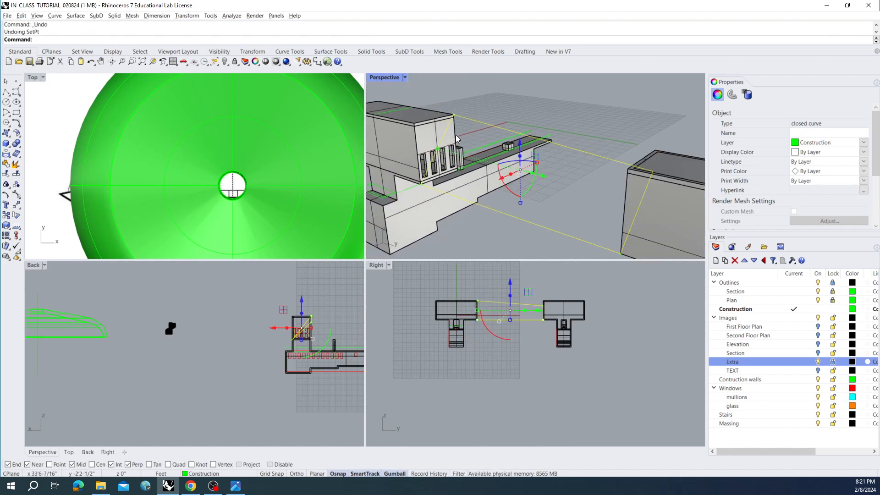
{"action": "right_click_drag", "start_coordinate": [458, 137], "coordinate": [500, 139]}
{"action": "scroll", "coordinate": [499, 138], "scroll_direction": "down", "scroll_amount": 4}
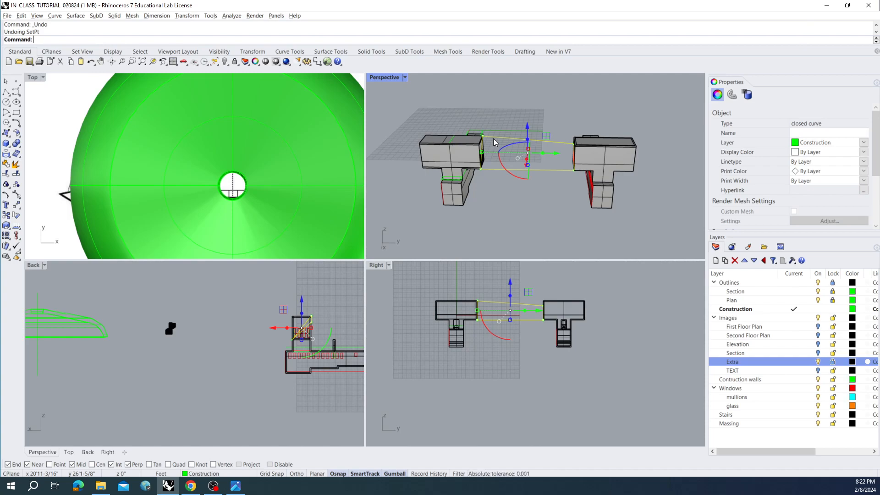
{"action": "right_click_drag", "start_coordinate": [494, 139], "coordinate": [481, 156]}
{"action": "key", "text": "Delete"}
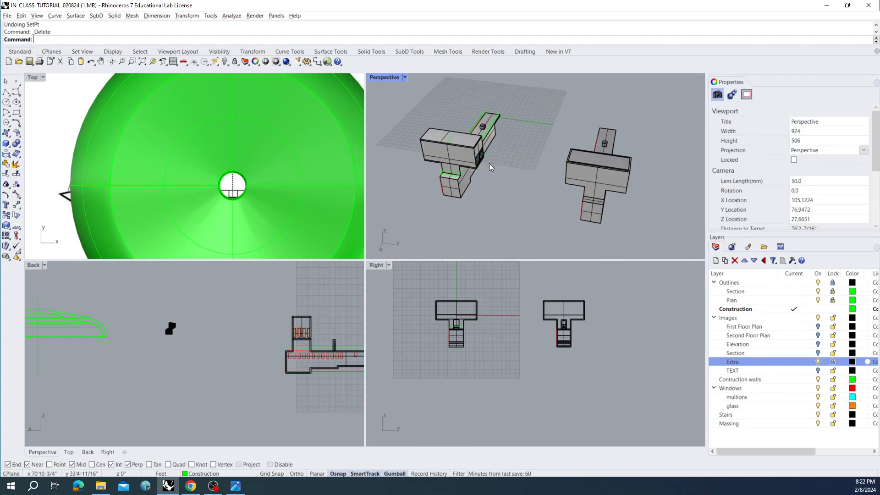
Create two separate upright boxes side by side on the ground plane in front of the massing models
{"action": "left_click", "coordinate": [17, 143]}
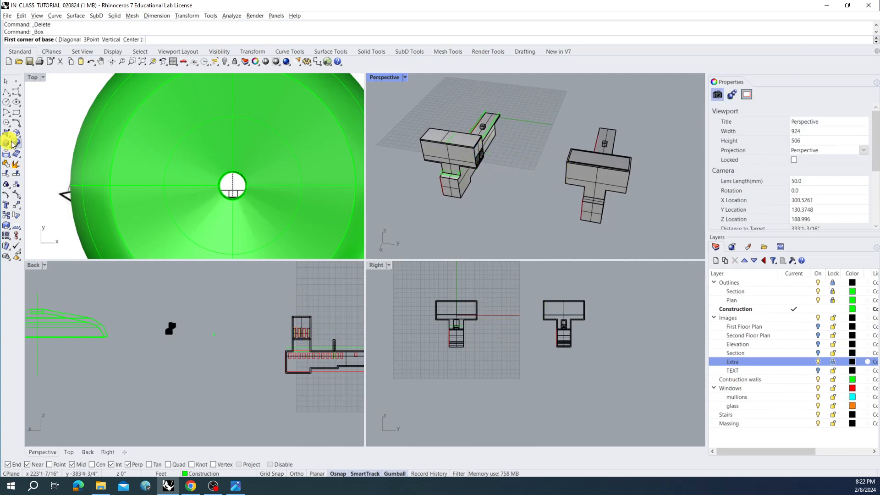
{"action": "left_click", "coordinate": [525, 213]}
{"action": "left_click", "coordinate": [481, 236]}
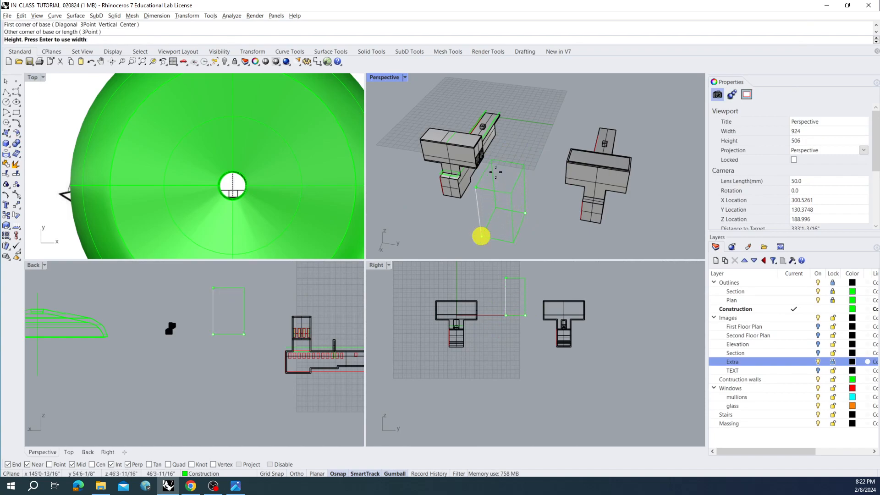
{"action": "left_click", "coordinate": [524, 174]}
{"action": "right_click", "coordinate": [532, 213]}
{"action": "left_click", "coordinate": [541, 212]}
{"action": "left_click", "coordinate": [587, 243]}
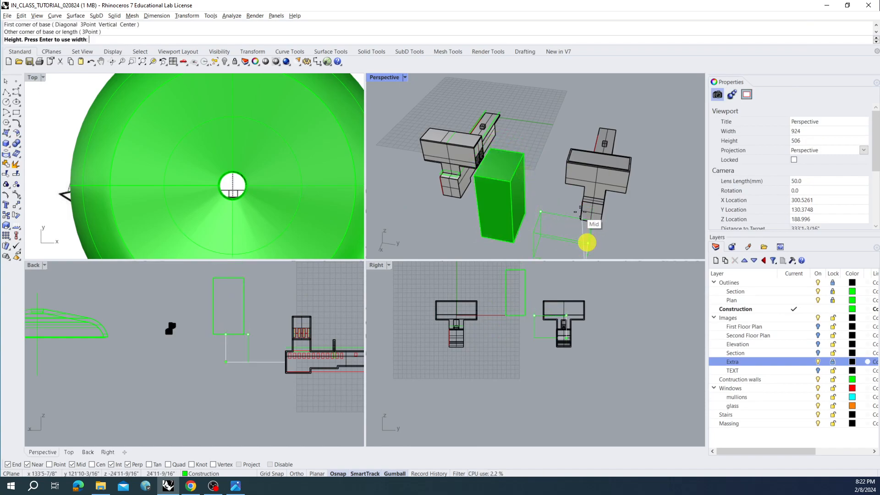
{"action": "left_click", "coordinate": [548, 189]}
Rotate the second green box 45 degrees about its vertical axis
{"action": "left_click", "coordinate": [546, 193]}
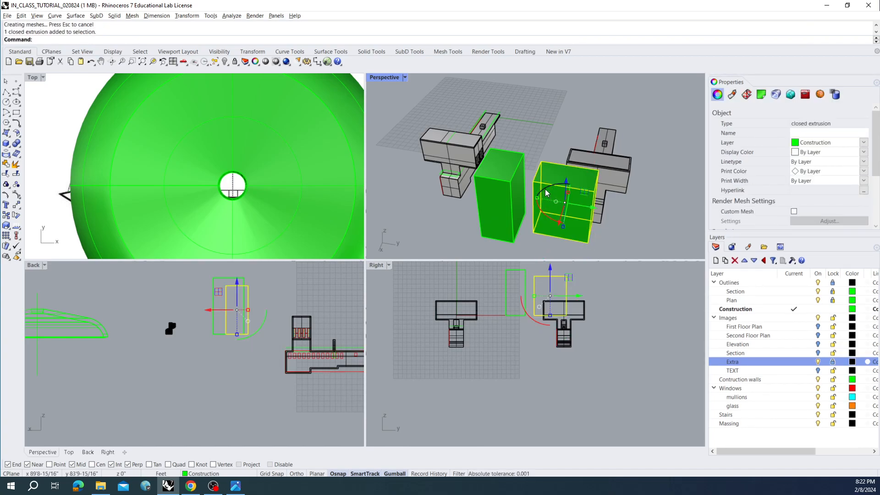
{"action": "left_click", "coordinate": [546, 191]}
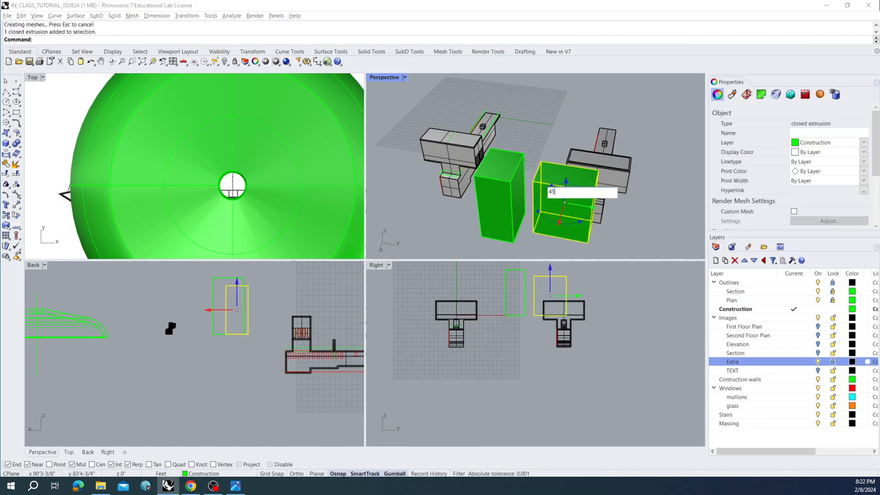
{"action": "key", "text": "Return"}
{"action": "key", "text": "Escape"}
Set the Right viewport to Shaded display and frame the two boxes for comparing the straight and rotated faces
{"action": "mouse_move", "coordinate": [538, 213]}
{"action": "right_mouse_down"}
{"action": "mouse_move", "coordinate": [563, 189]}
{"action": "mouse_move", "coordinate": [513, 208]}
{"action": "mouse_move", "coordinate": [555, 195]}
{"action": "right_mouse_up"}
{"action": "right_click_drag", "start_coordinate": [489, 134], "coordinate": [501, 133]}
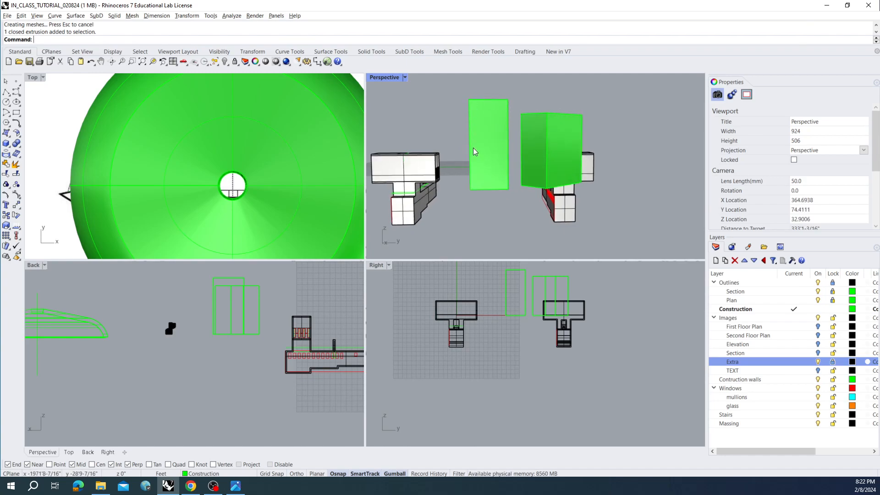
{"action": "right_click_drag", "start_coordinate": [477, 109], "coordinate": [528, 135]}
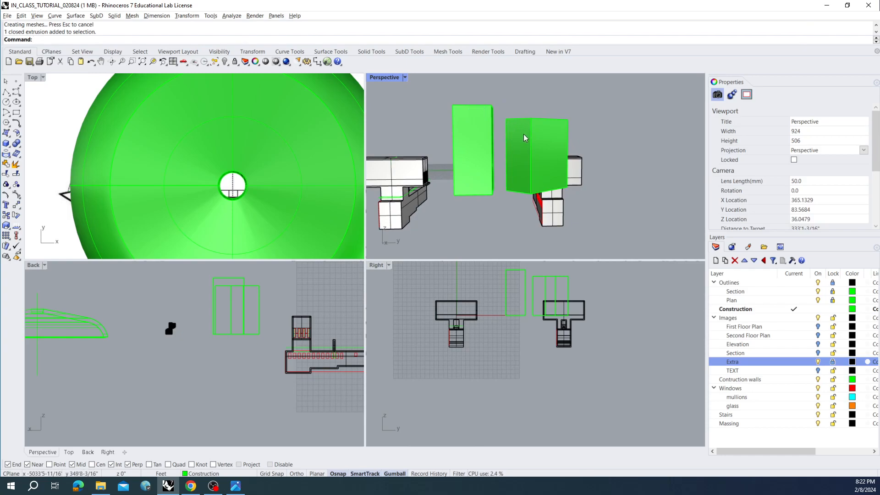
{"action": "left_click", "coordinate": [520, 133]}
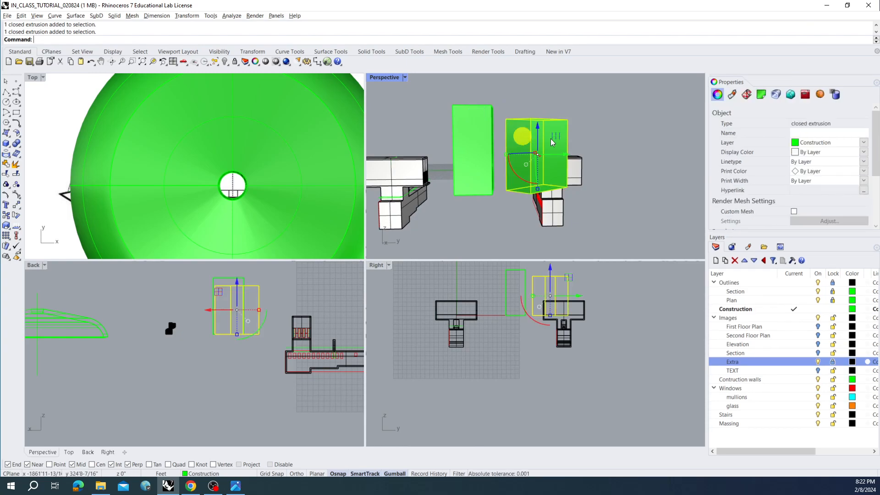
{"action": "left_click", "coordinate": [609, 152]}
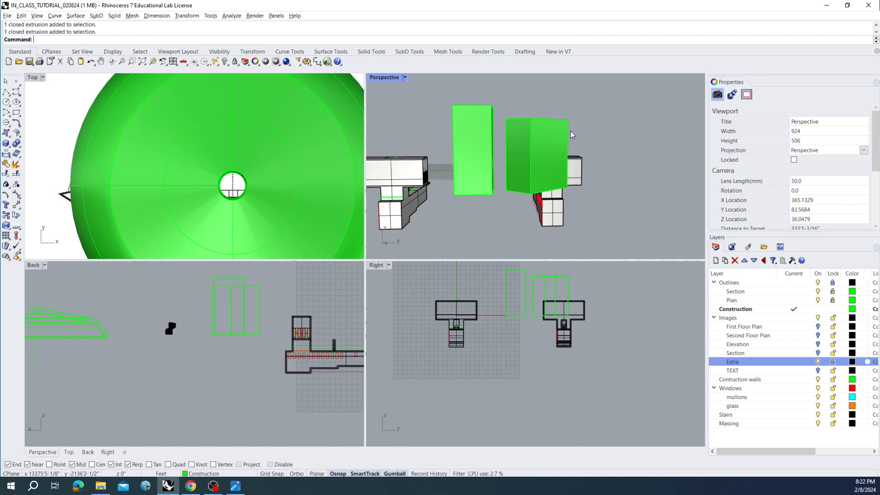
{"action": "left_click", "coordinate": [387, 265]}
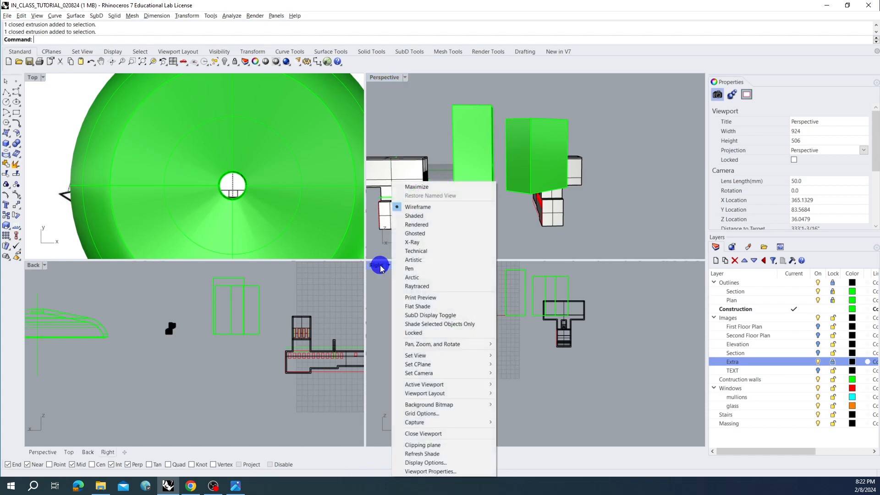
{"action": "left_click", "coordinate": [431, 216]}
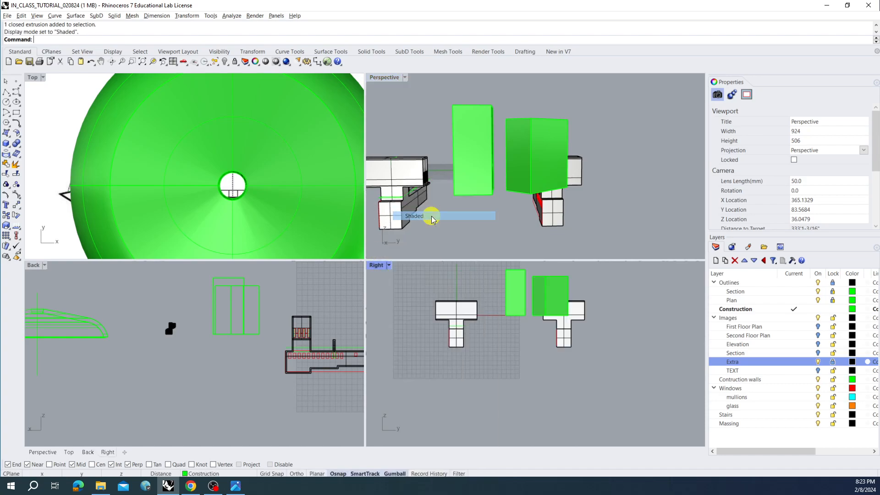
{"action": "scroll", "coordinate": [531, 283], "scroll_direction": "up", "scroll_amount": 4}
{"action": "right_click_drag", "start_coordinate": [529, 290], "coordinate": [503, 299]}
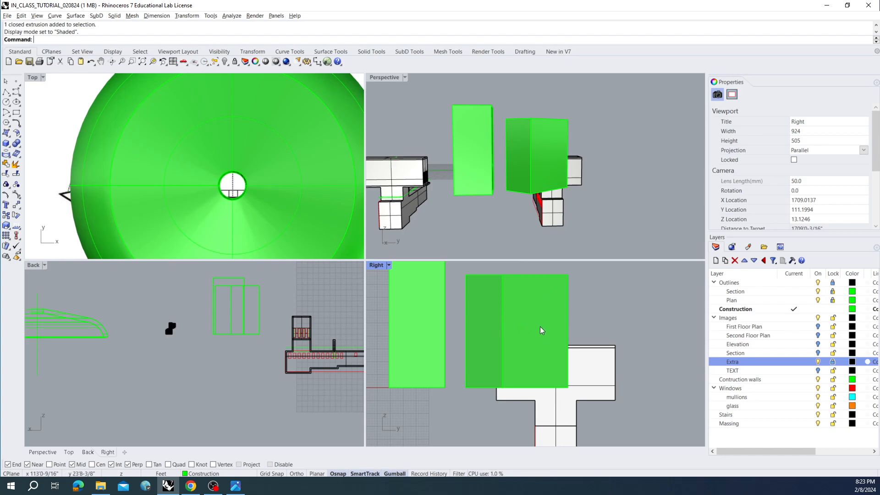
Draw an upright rectangle about 15'-6" wide beside the boxes in the Right view, with a small circle near its upper end
{"action": "left_click", "coordinate": [17, 112]}
{"action": "left_click", "coordinate": [635, 281]}
{"action": "left_click", "coordinate": [676, 380]}
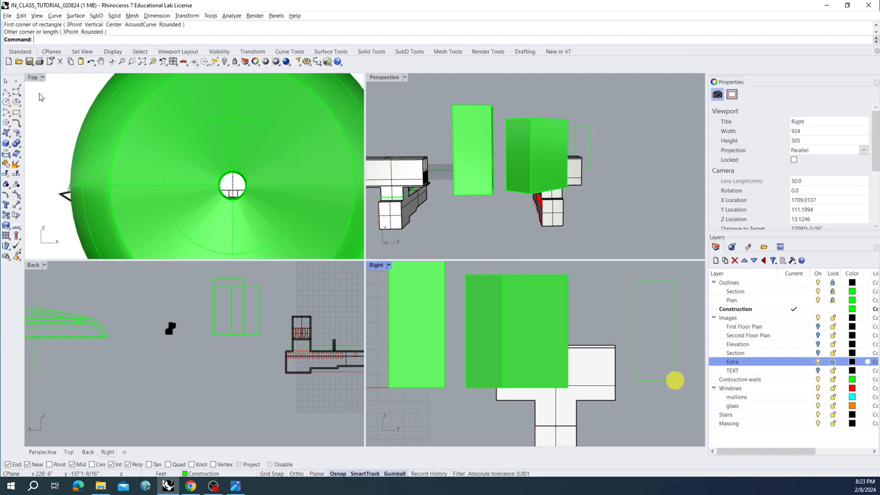
{"action": "left_click", "coordinate": [5, 101]}
{"action": "left_click", "coordinate": [651, 300]}
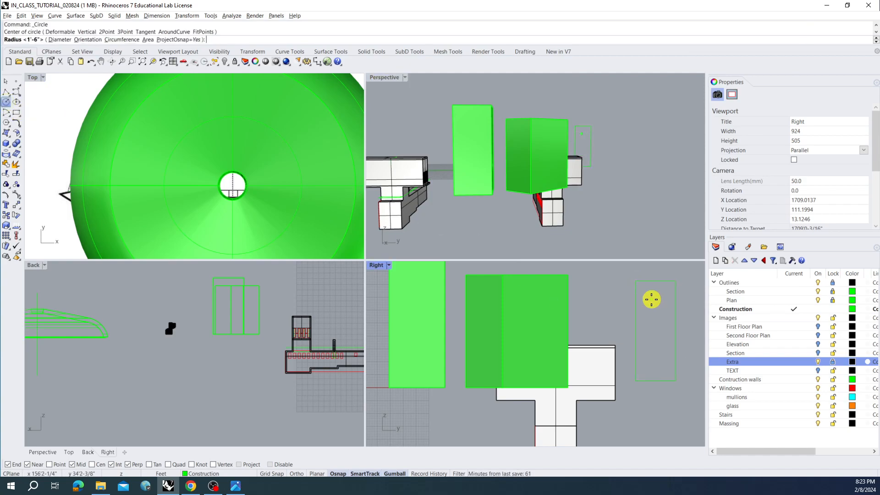
{"action": "left_click", "coordinate": [643, 295]}
Stretch the rectangle and circle horizontally with Scale1D, using the rectangle's upper edge as the reference and its outer upper corner as the base
{"action": "left_click_drag", "start_coordinate": [687, 287], "coordinate": [651, 311]}
{"action": "type", "text": "sc"}
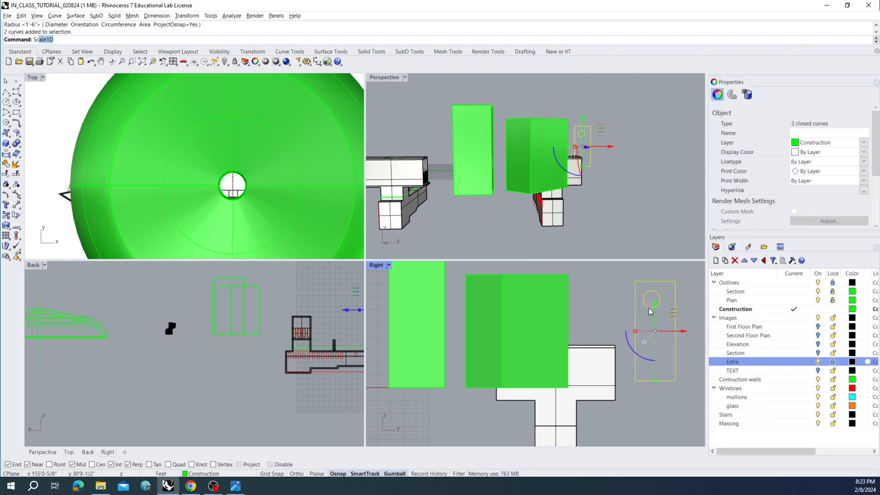
{"action": "key", "text": "Return"}
{"action": "left_click", "coordinate": [635, 280]}
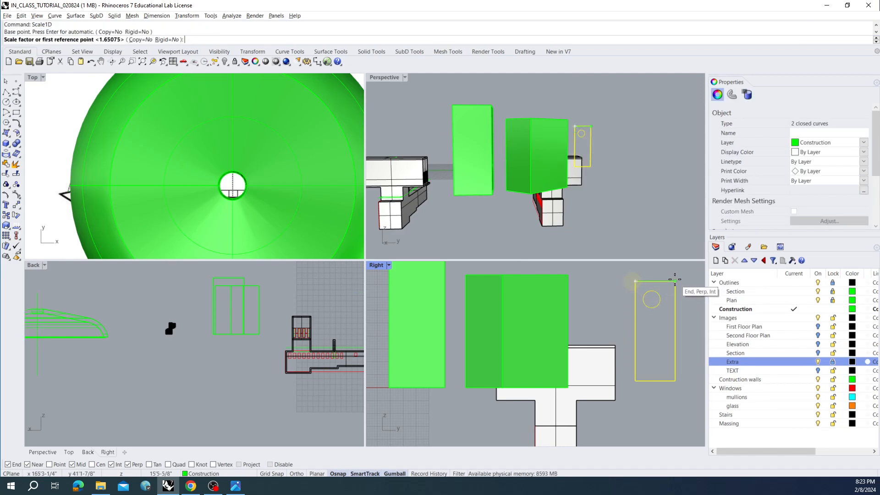
{"action": "left_click", "coordinate": [675, 279]}
{"action": "right_click_drag", "start_coordinate": [675, 279], "coordinate": [599, 280]}
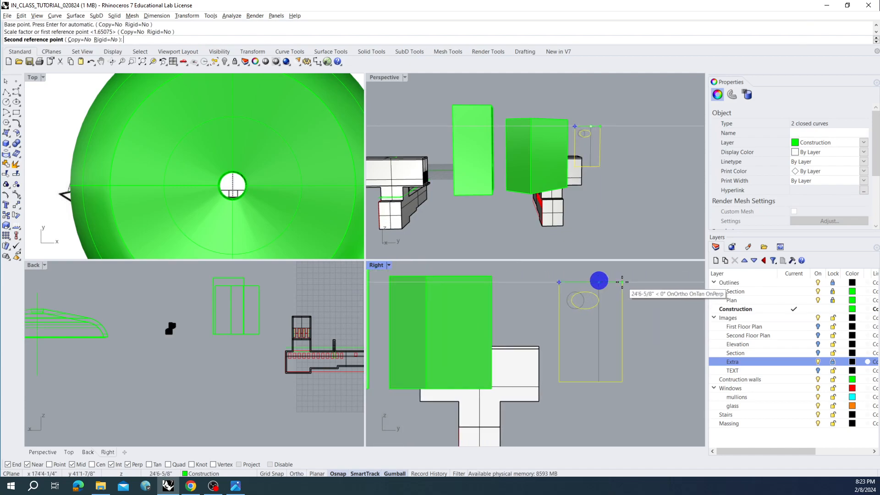
{"action": "left_click", "coordinate": [644, 282]}
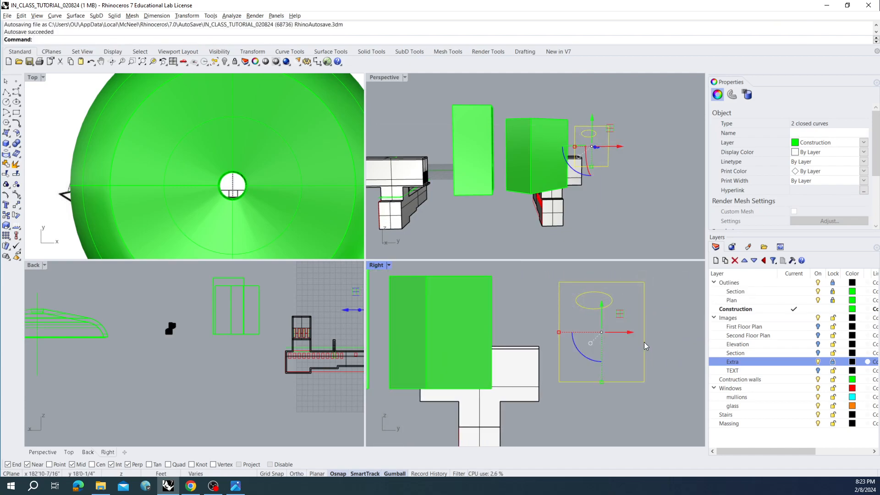
Undo the Scale1D stretch and delete the rectangle and circle
{"action": "key", "text": "ctrl+z"}
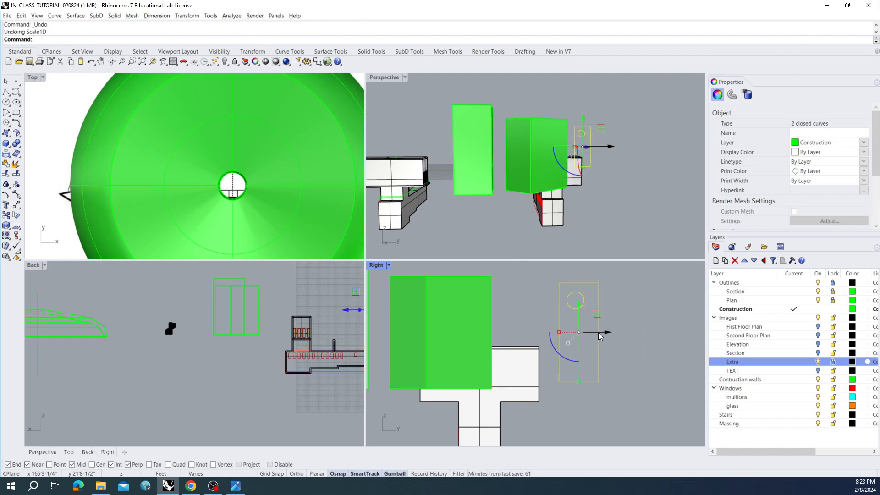
{"action": "key", "text": "Delete"}
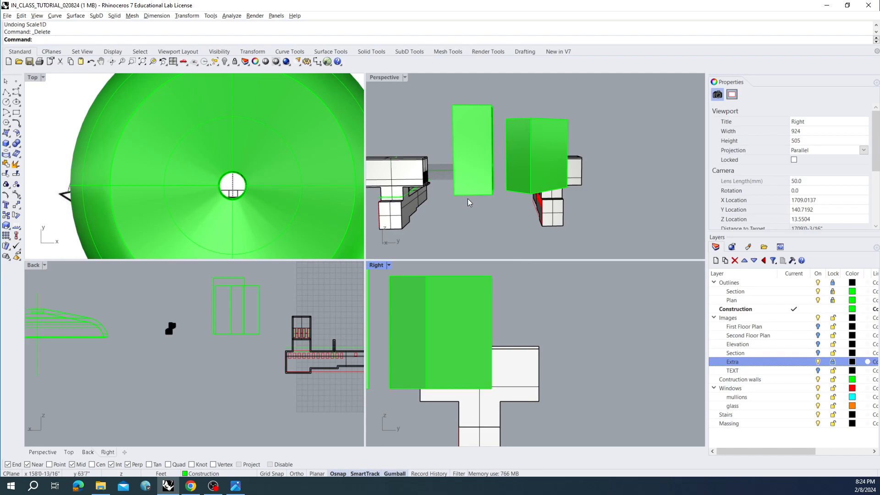
Maximize the Perspective viewport with the massing model that has the cut window openings in view
{"action": "right_click_drag", "start_coordinate": [467, 198], "coordinate": [439, 184]}
{"action": "scroll", "coordinate": [399, 169], "scroll_direction": "up", "scroll_amount": 12}
{"action": "right_click_drag", "start_coordinate": [389, 170], "coordinate": [410, 166]}
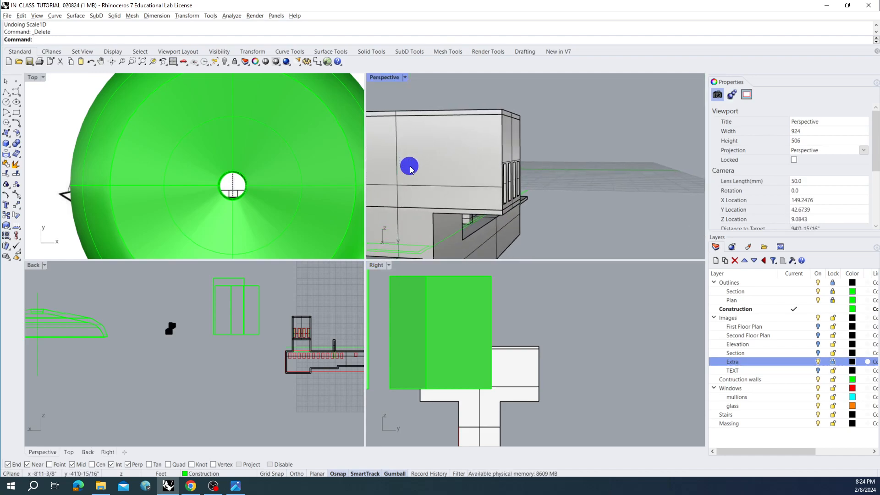
{"action": "double_click", "coordinate": [381, 78]}
{"action": "right_click_drag", "start_coordinate": [406, 166], "coordinate": [278, 200]}
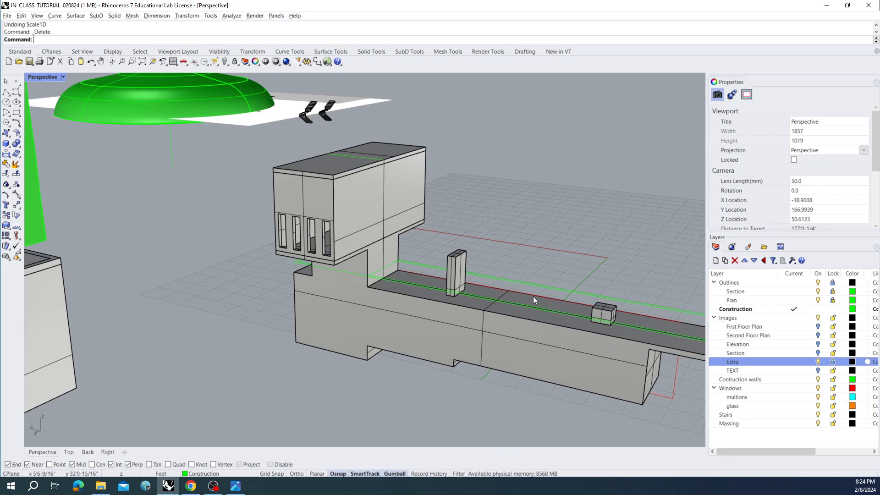
Turn off the Windows layer so both massing models show without window outlines, mullions and glass
{"action": "right_click_drag", "start_coordinate": [622, 307], "coordinate": [479, 289]}
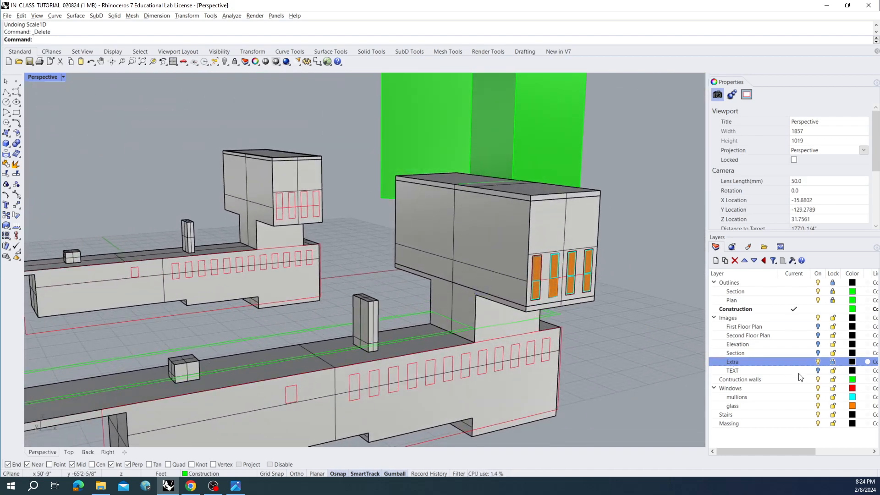
{"action": "left_click", "coordinate": [818, 388]}
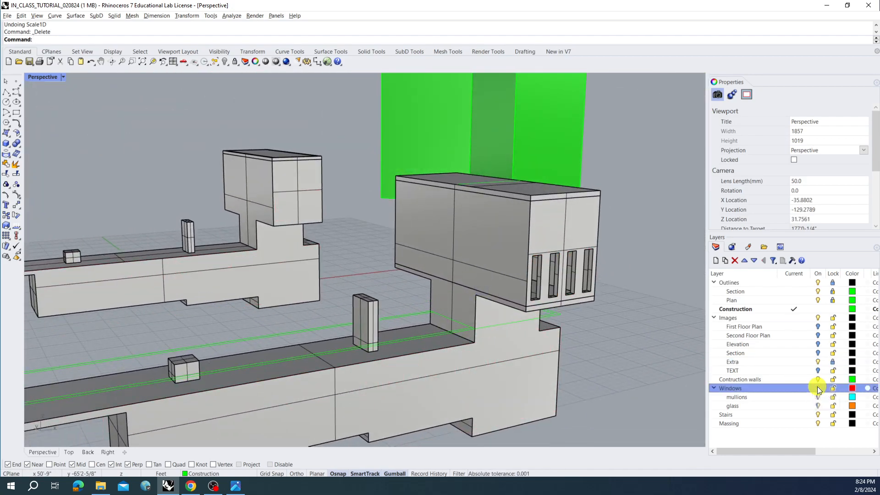
{"action": "right_click_drag", "start_coordinate": [534, 274], "coordinate": [533, 296]}
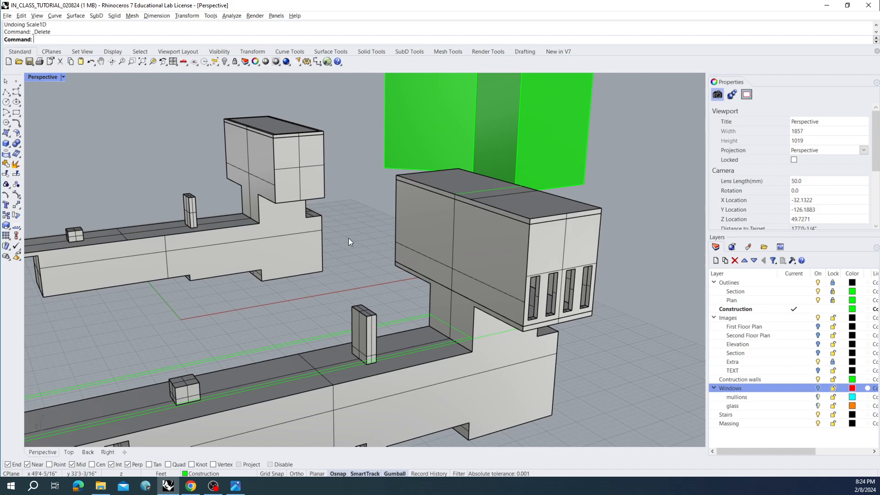
{"action": "scroll", "coordinate": [362, 224], "scroll_direction": "down", "scroll_amount": 5}
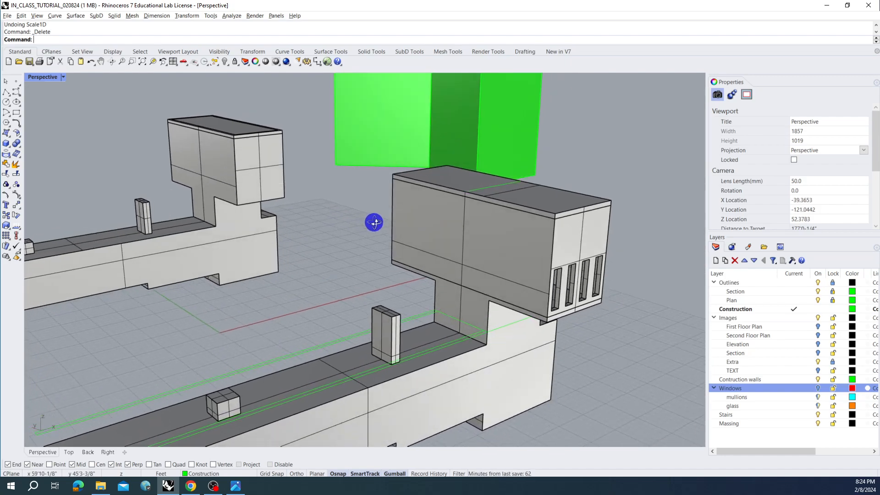
{"action": "right_click_drag", "start_coordinate": [380, 243], "coordinate": [351, 237]}
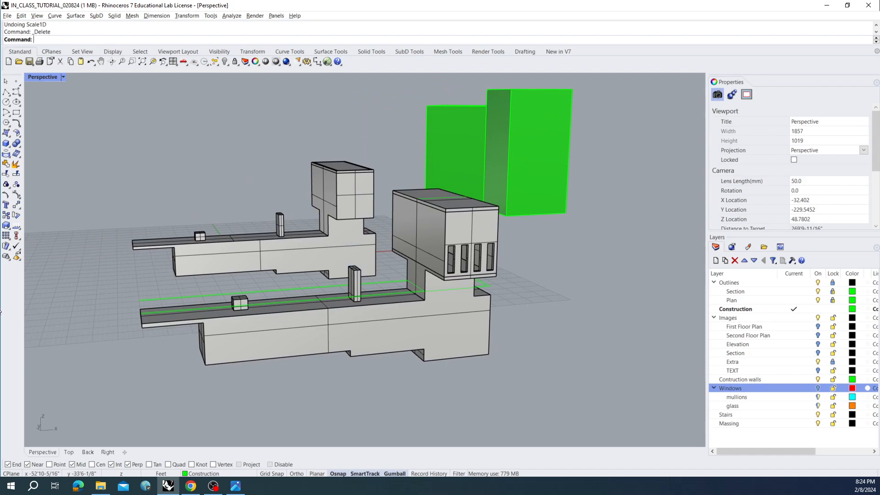